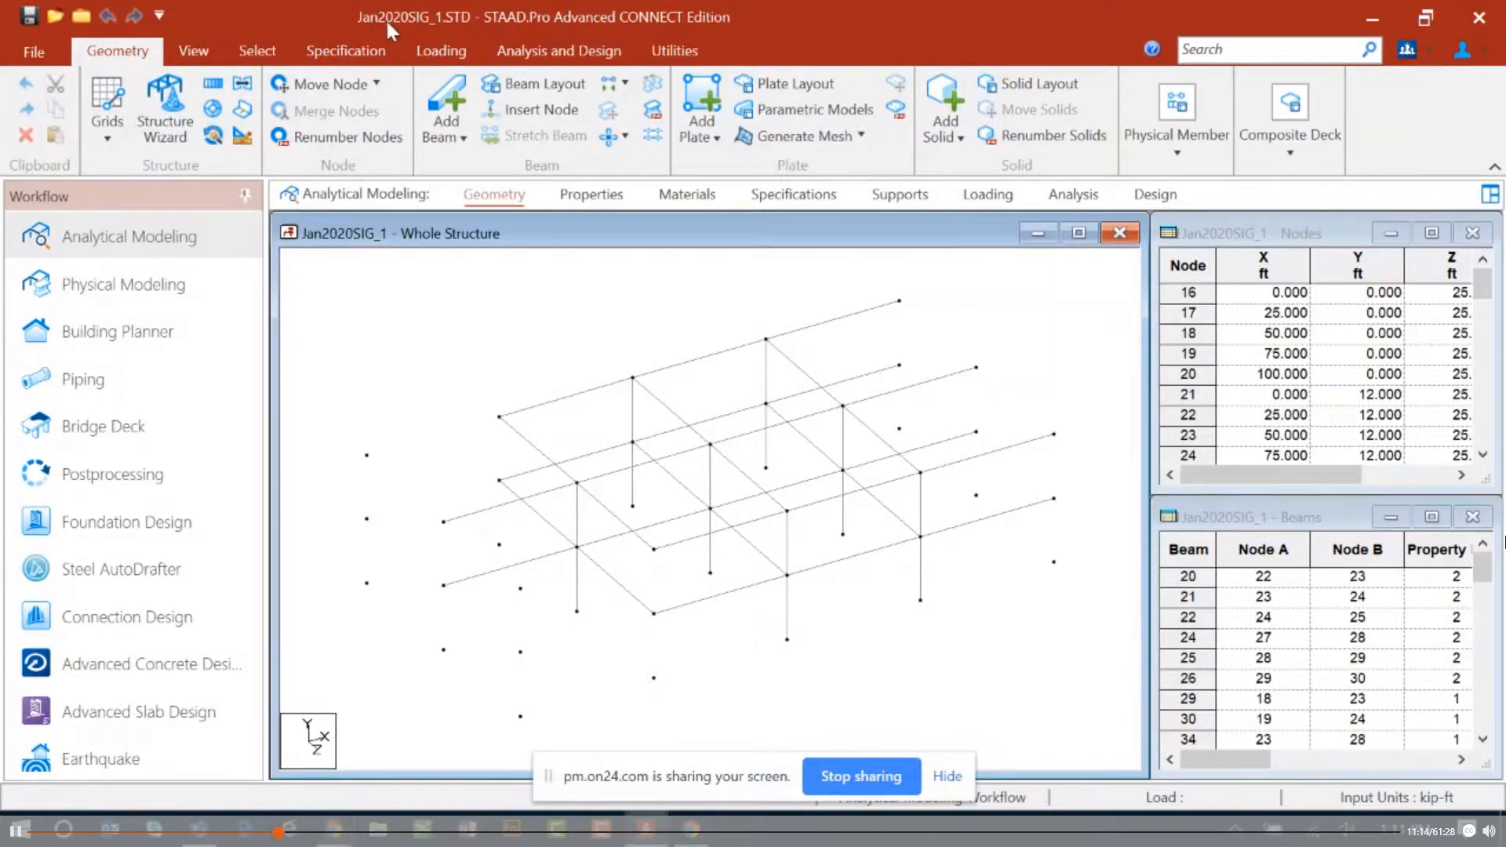
# Step: Open the Parametric Models tool for the structure's plates
pyautogui.click(798, 110)
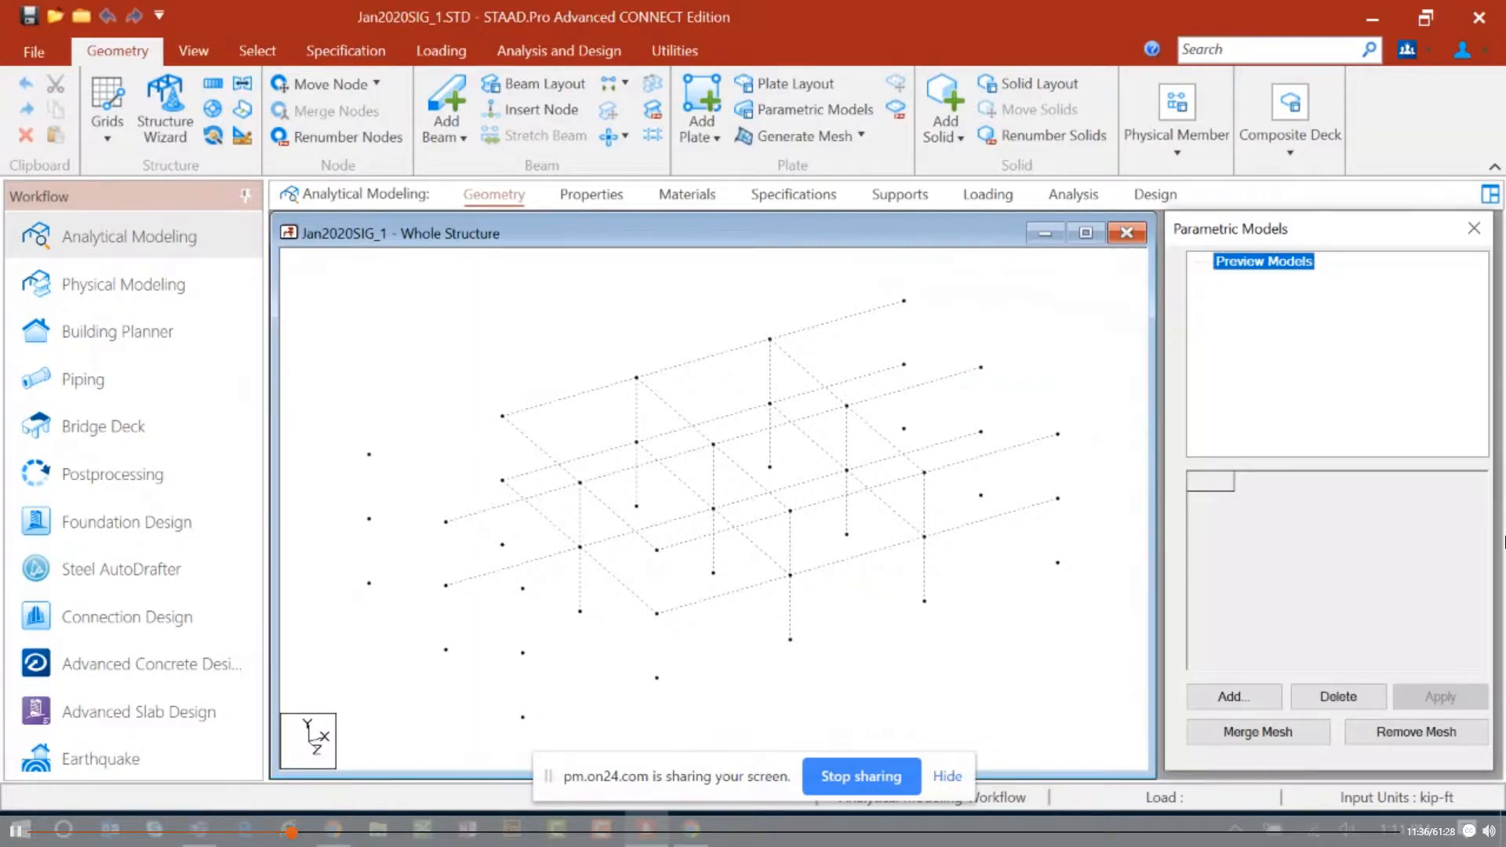
pyautogui.click(1504, 542)
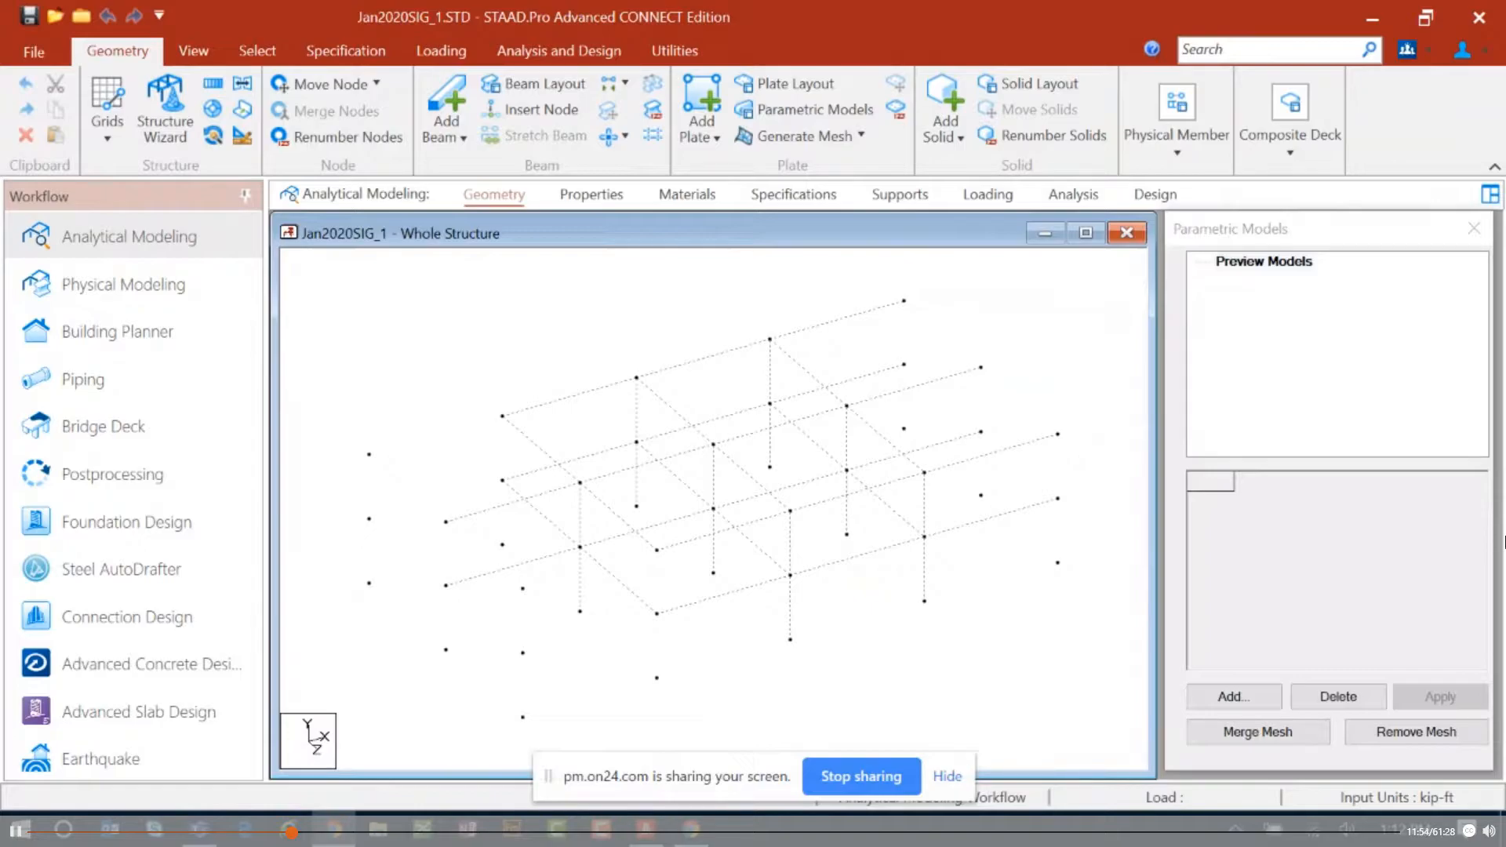
# Step: Exit the full-screen webinar video and choose STAAD.Pro V8i as the answer to the version poll
pyautogui.press('Escape')
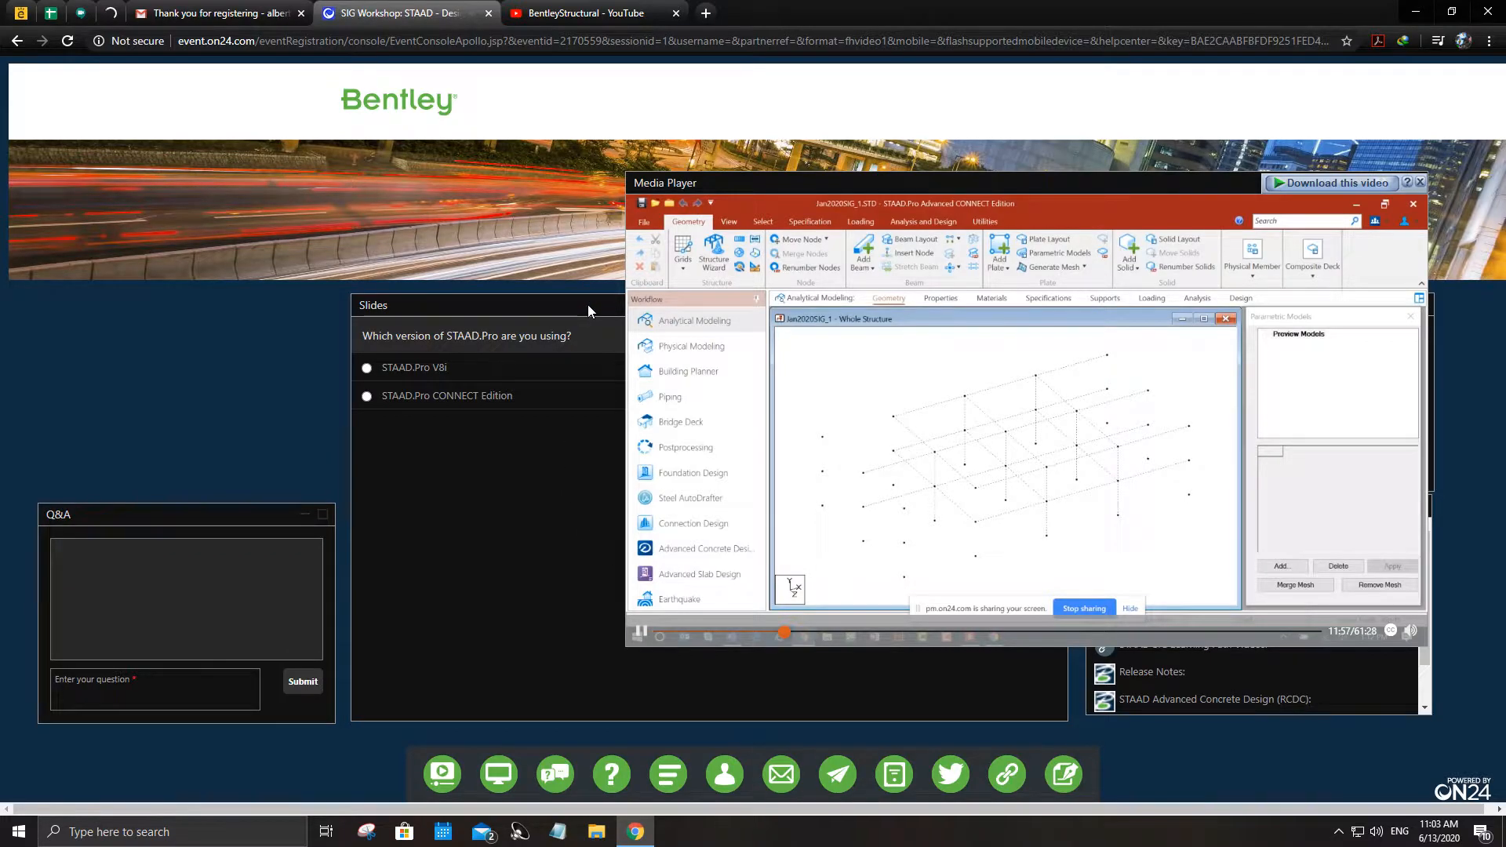
pyautogui.moveTo(591, 308); pyautogui.dragTo(384, 283)
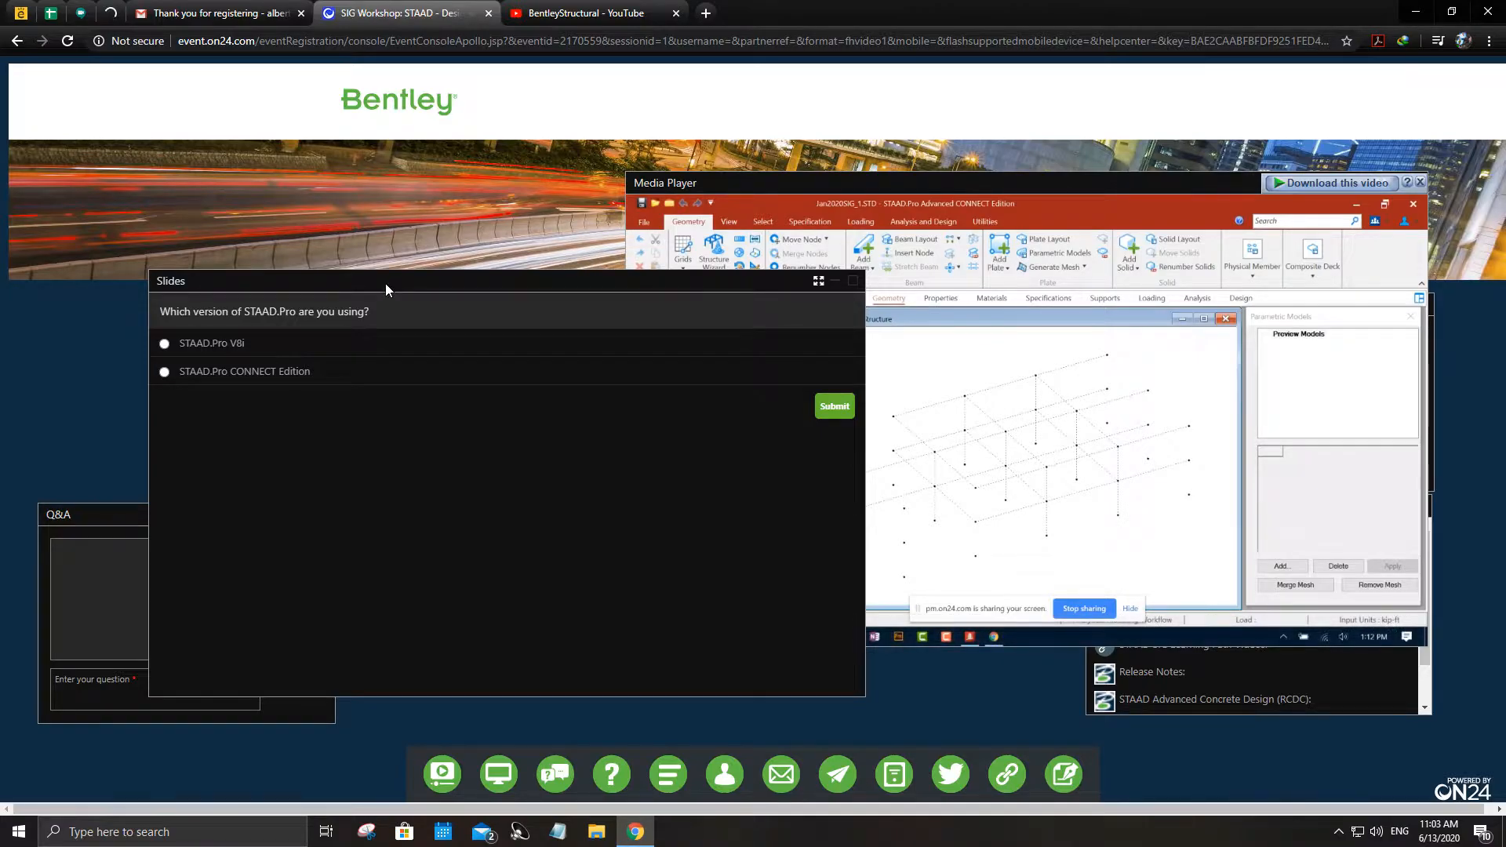
pyautogui.click(166, 346)
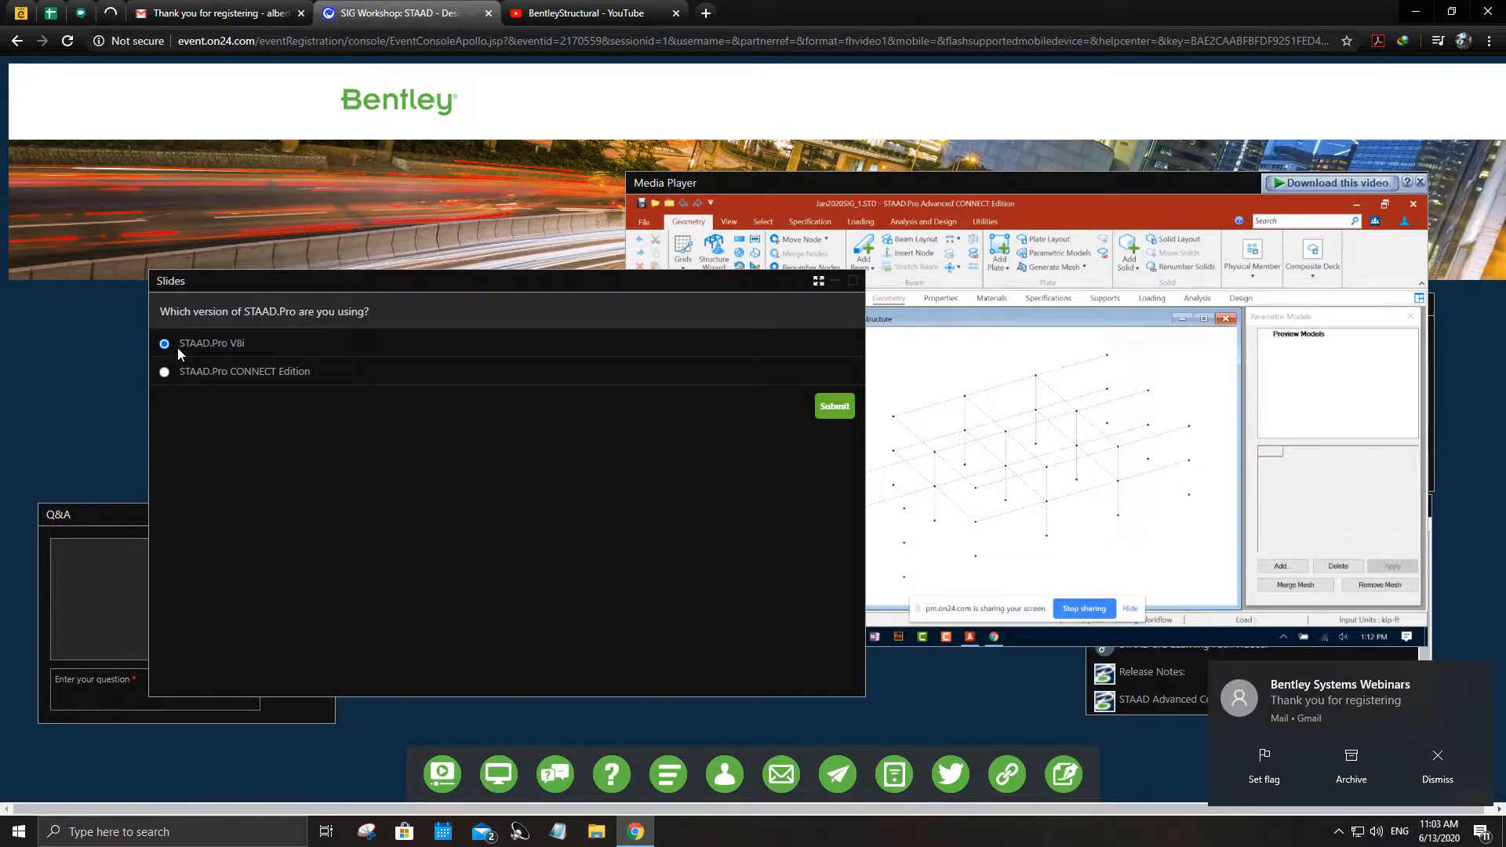
# Step: Rearrange the Slides and Media Player windows so both are reachable and submit the poll answer
pyautogui.click(991, 185)
pyautogui.moveTo(487, 281); pyautogui.dragTo(467, 199)
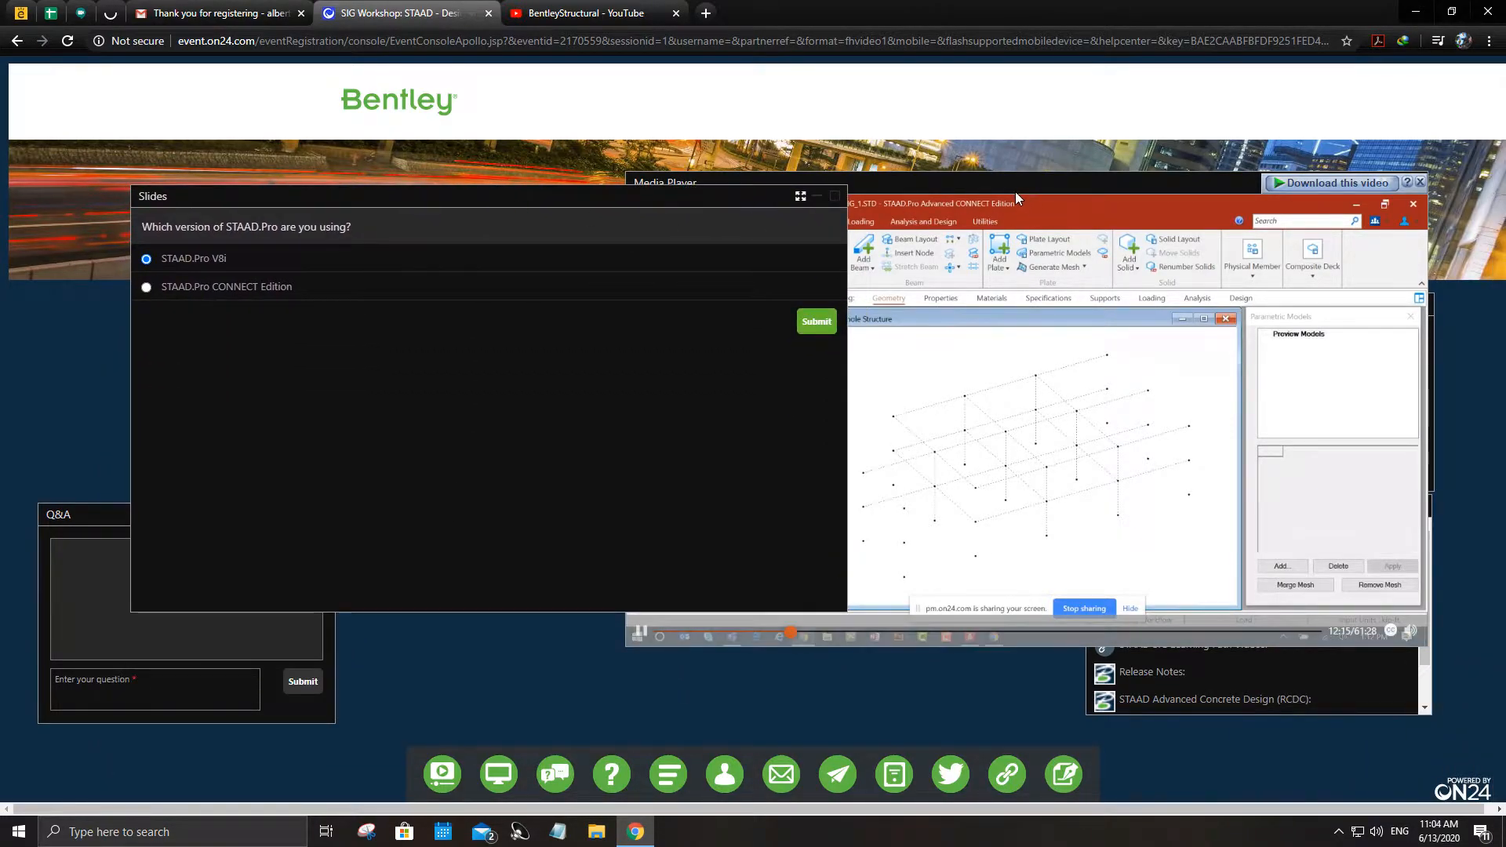
pyautogui.moveTo(1015, 192); pyautogui.dragTo(808, 180)
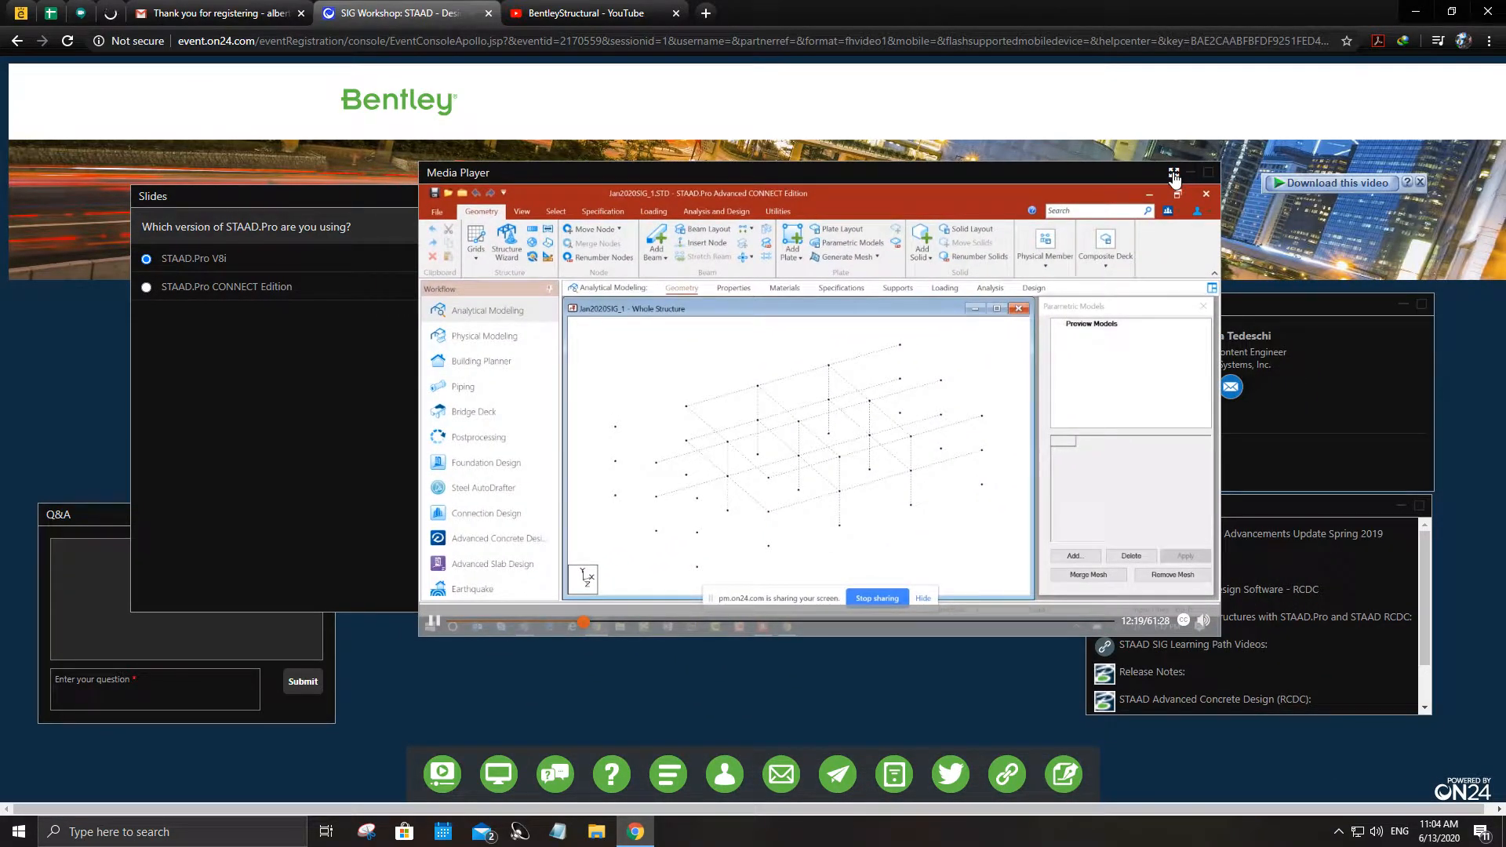
pyautogui.click(303, 196)
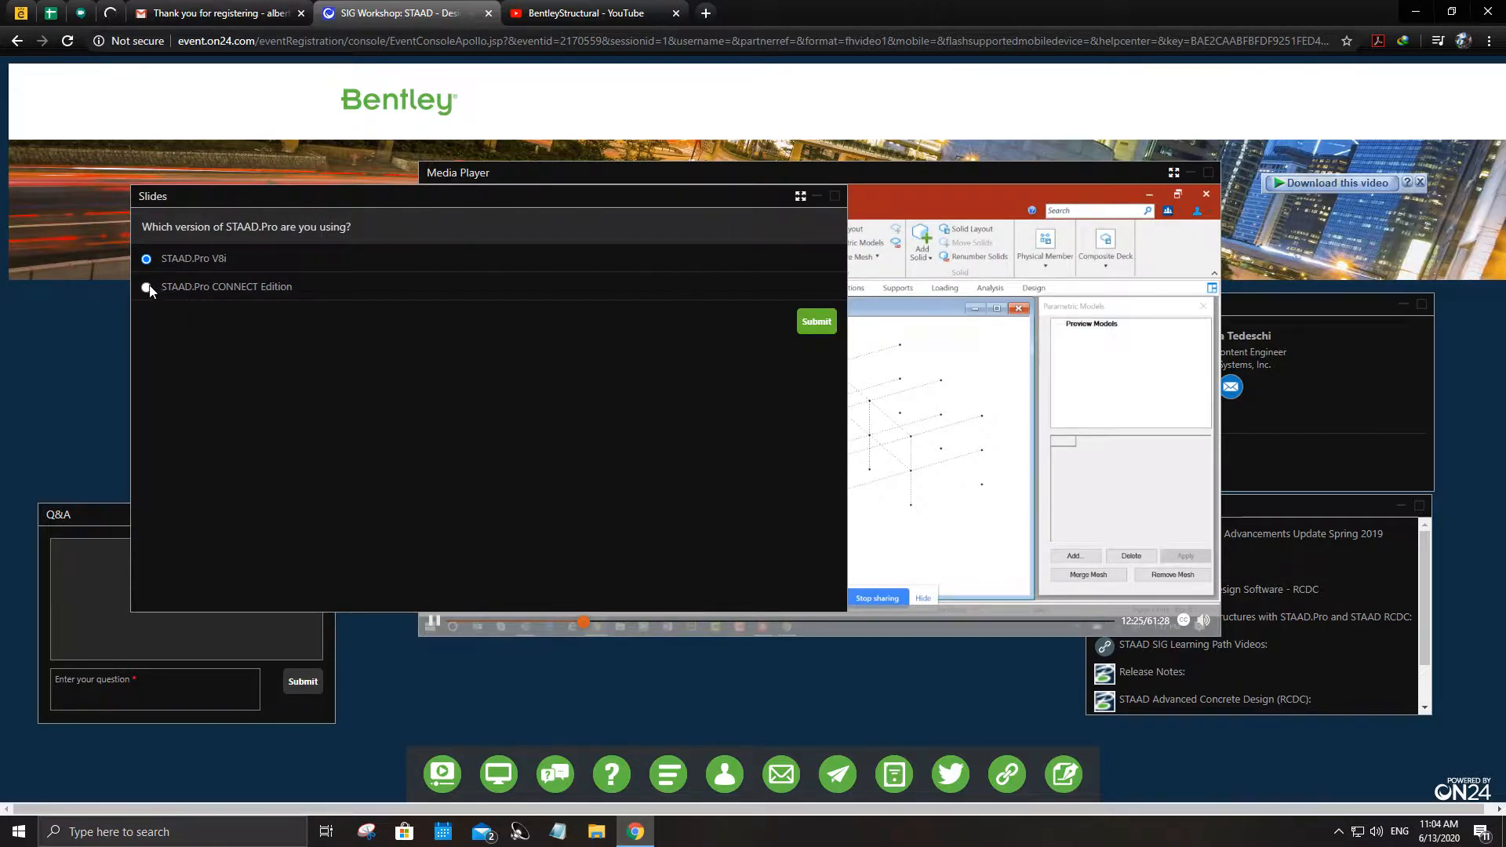
pyautogui.click(968, 172)
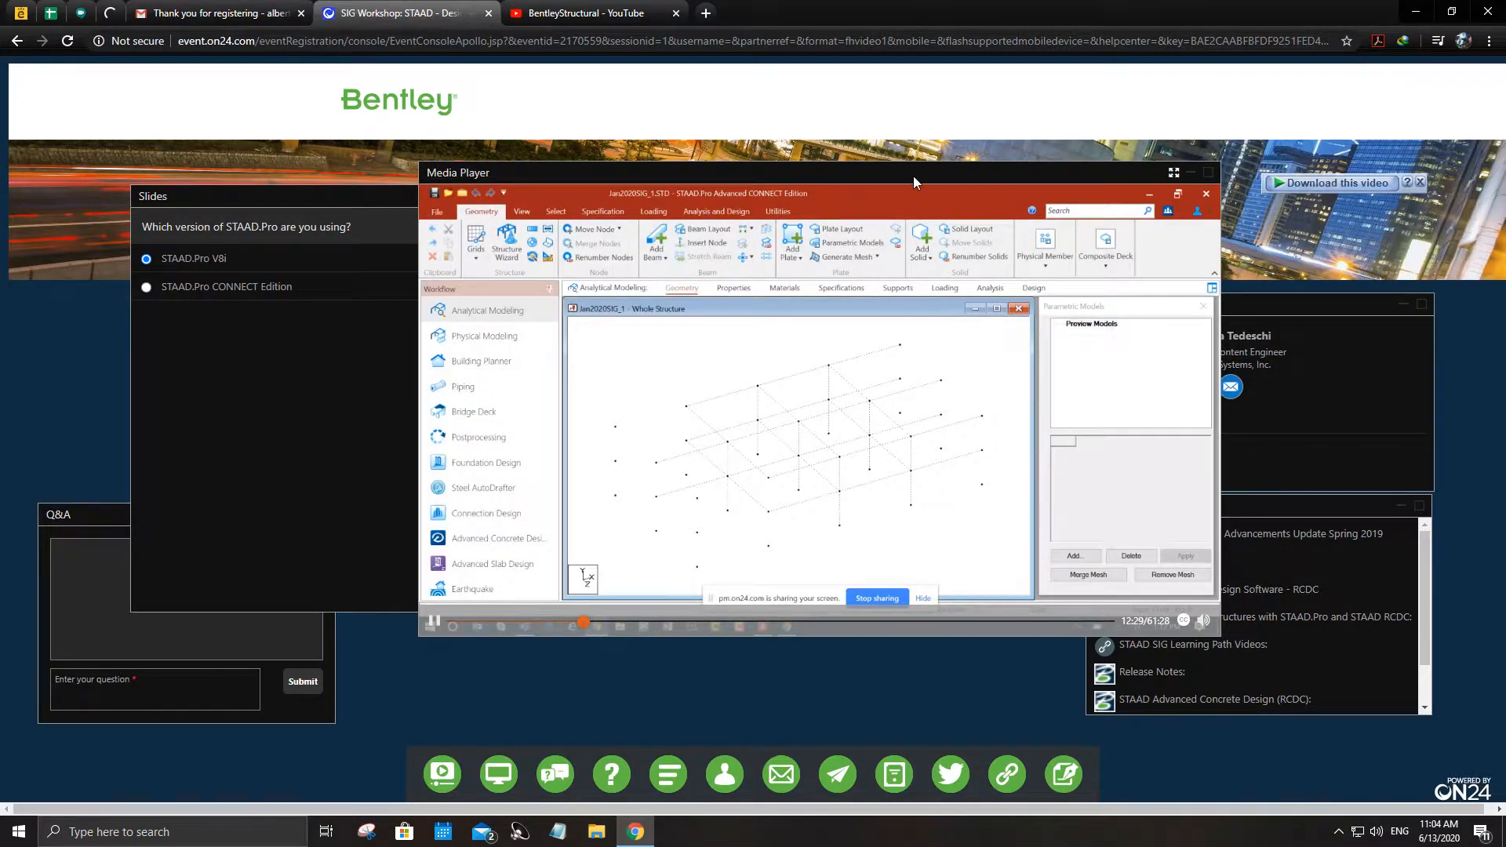
pyautogui.moveTo(913, 176); pyautogui.dragTo(1031, 234)
pyautogui.click(518, 363)
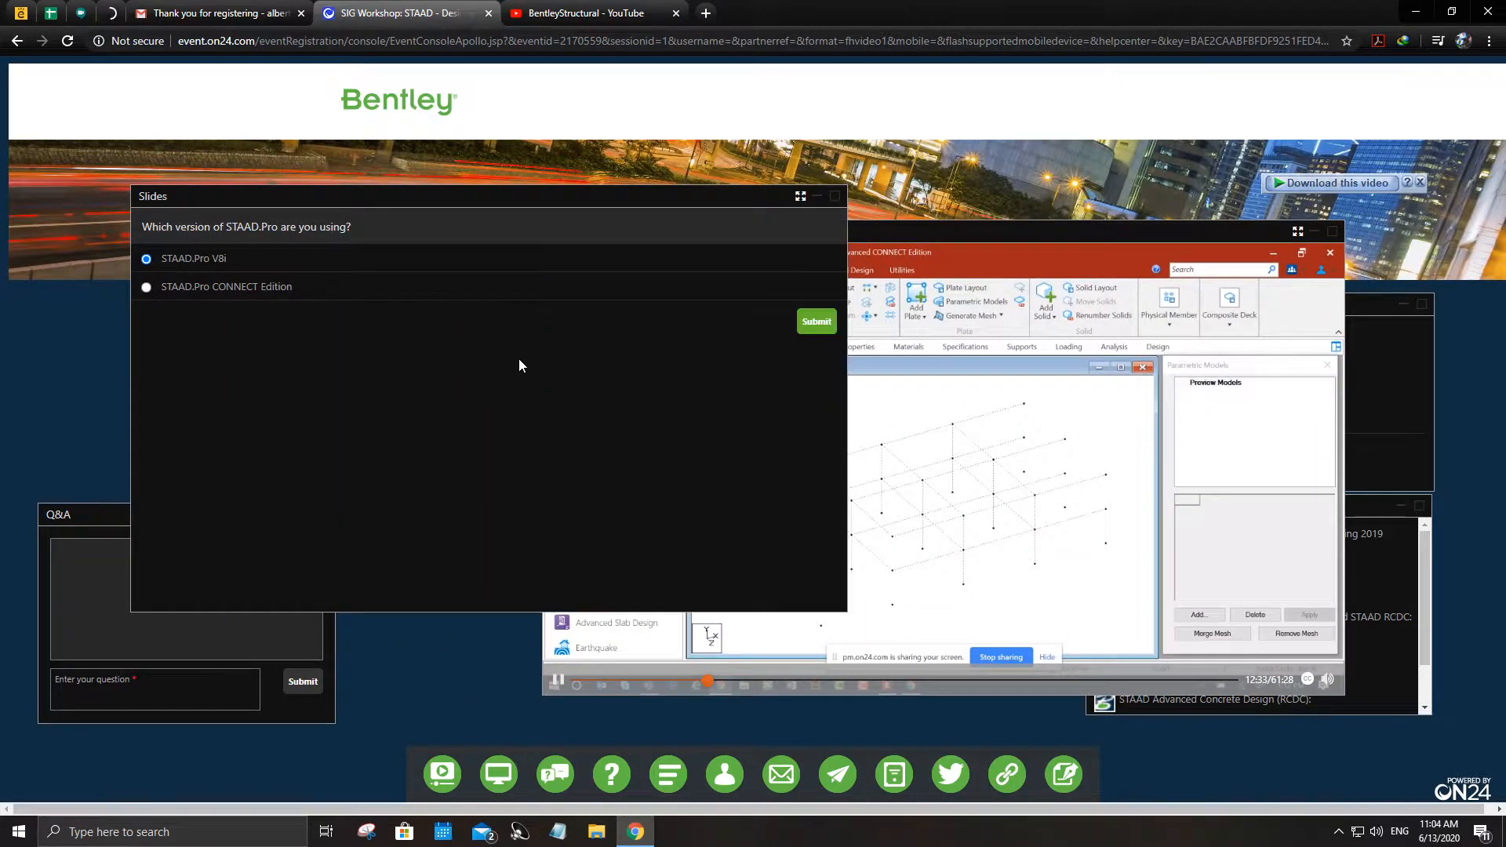
pyautogui.click(813, 322)
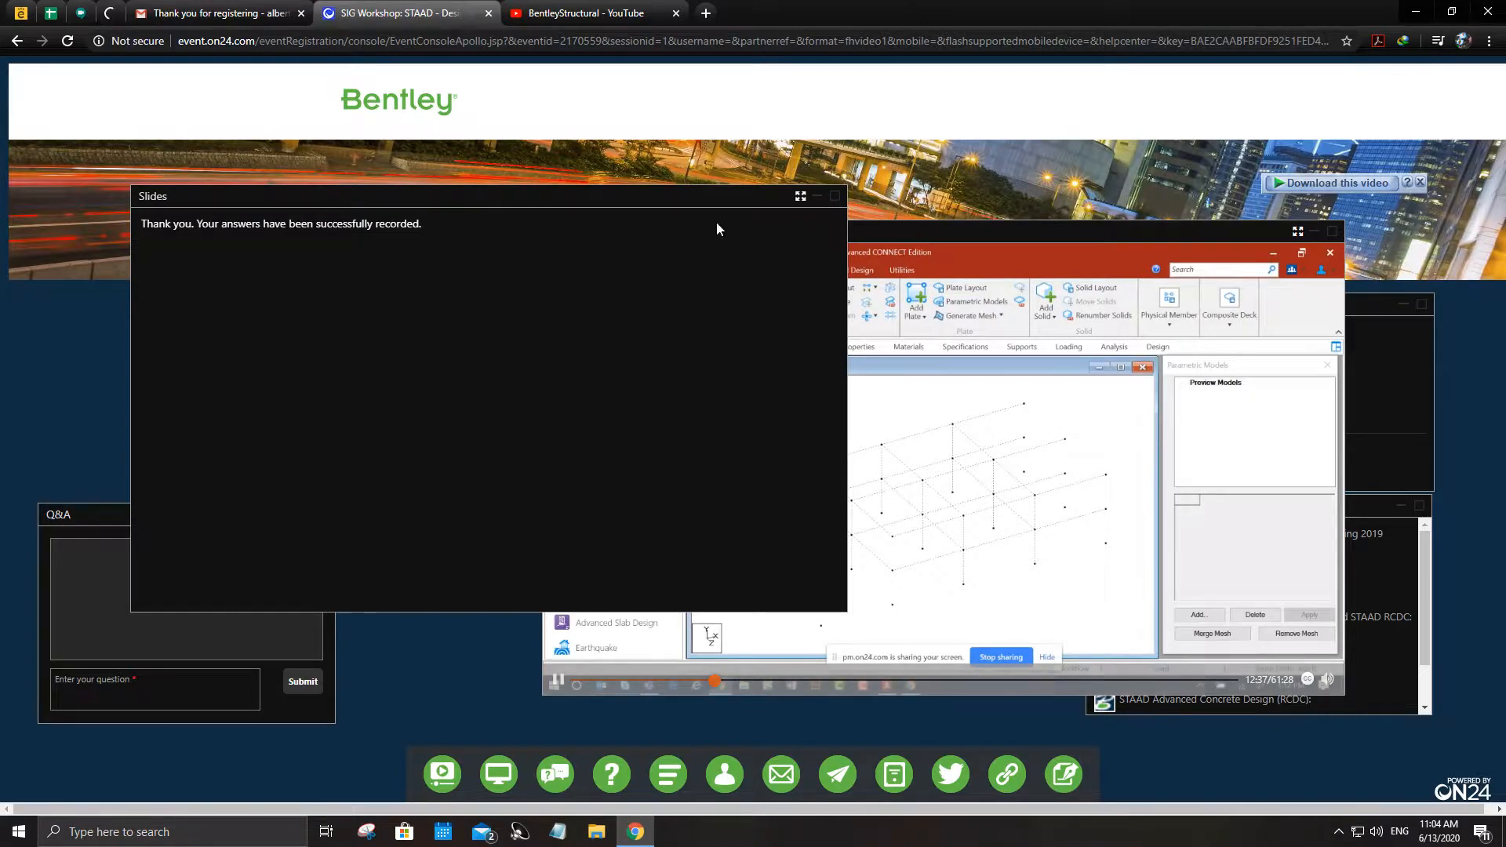
# Step: Move the Slides window clear of the Media Player and return the webinar video to full screen
pyautogui.moveTo(717, 228); pyautogui.dragTo(920, 431)
pyautogui.moveTo(804, 388); pyautogui.dragTo(491, 208)
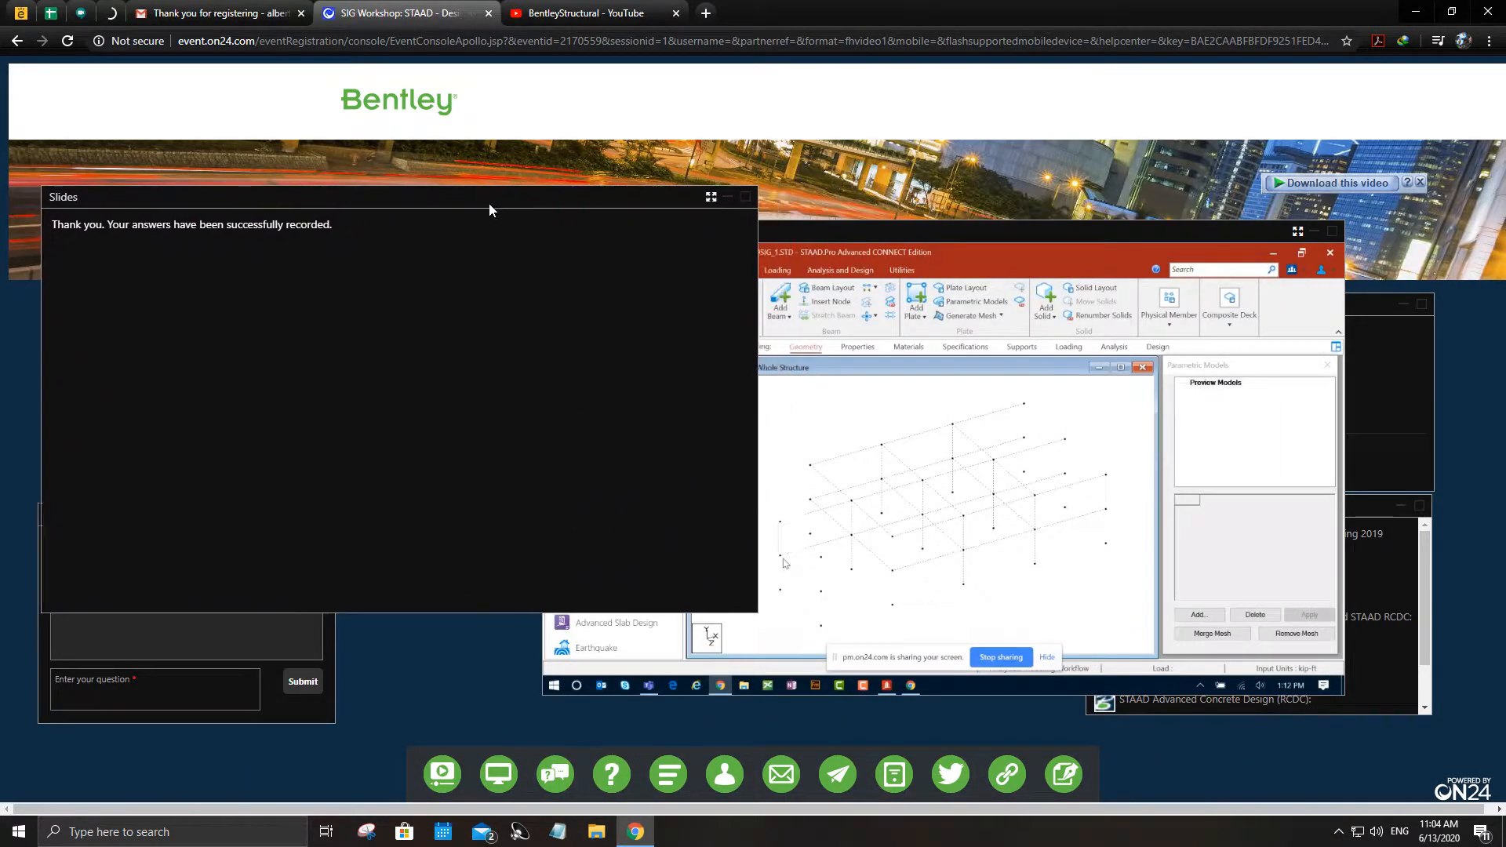
pyautogui.moveTo(886, 228); pyautogui.dragTo(893, 170)
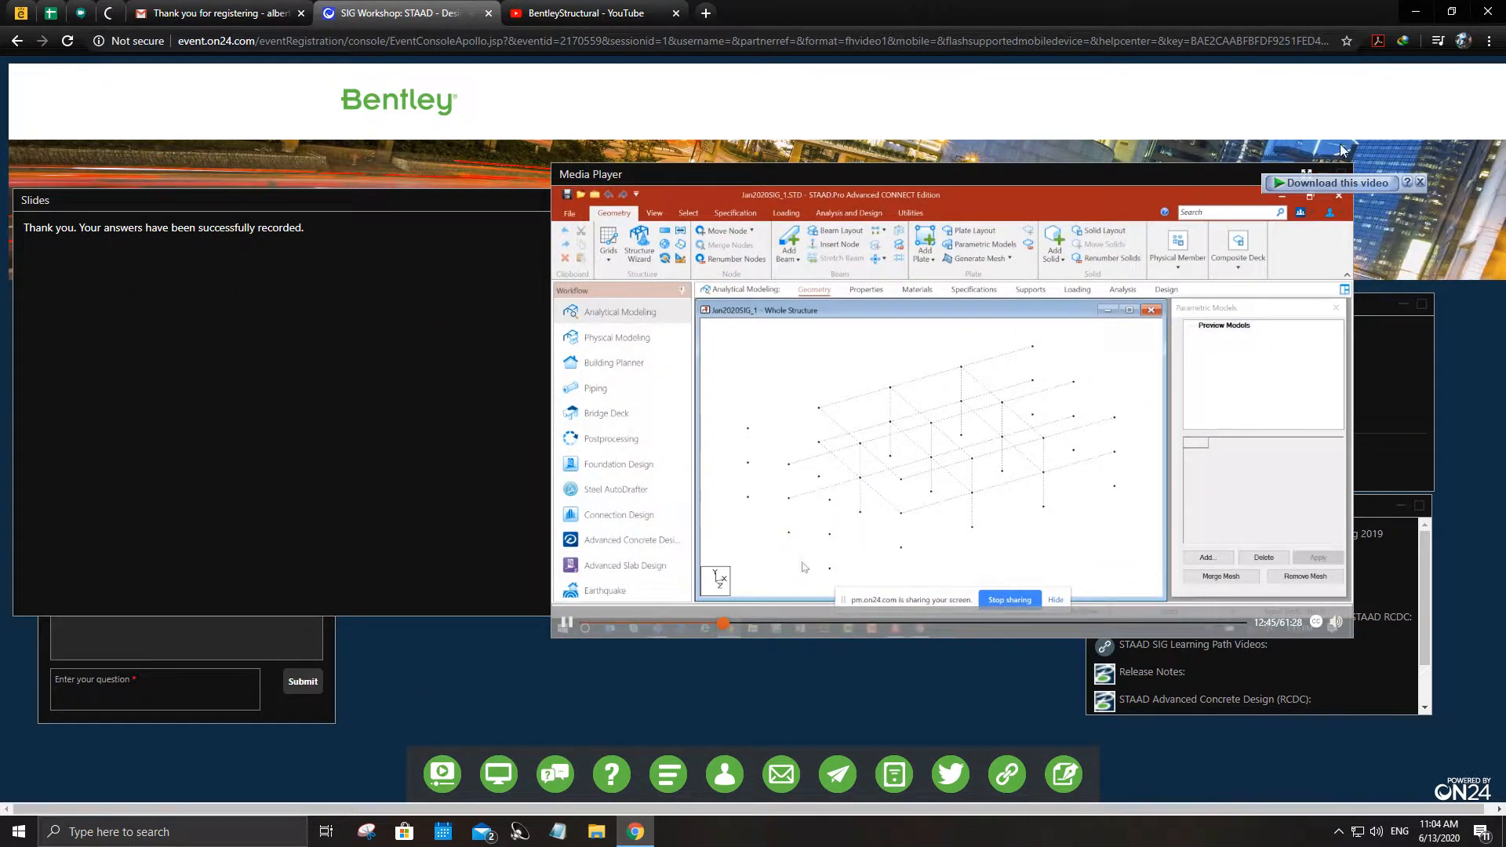
pyautogui.moveTo(1115, 174); pyautogui.dragTo(838, 209)
pyautogui.click(1030, 207)
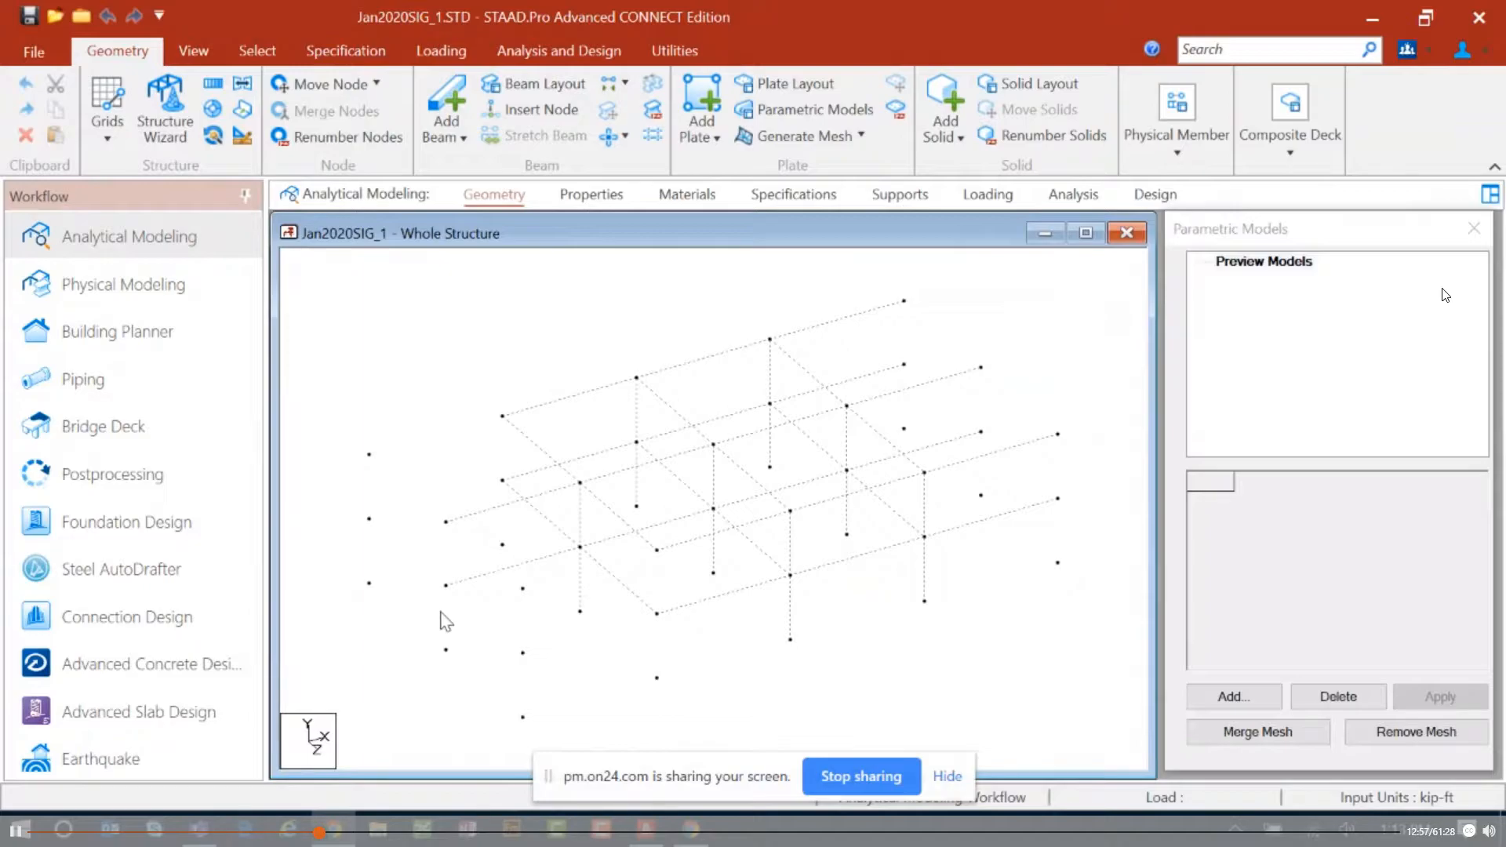
pyautogui.click(1233, 263)
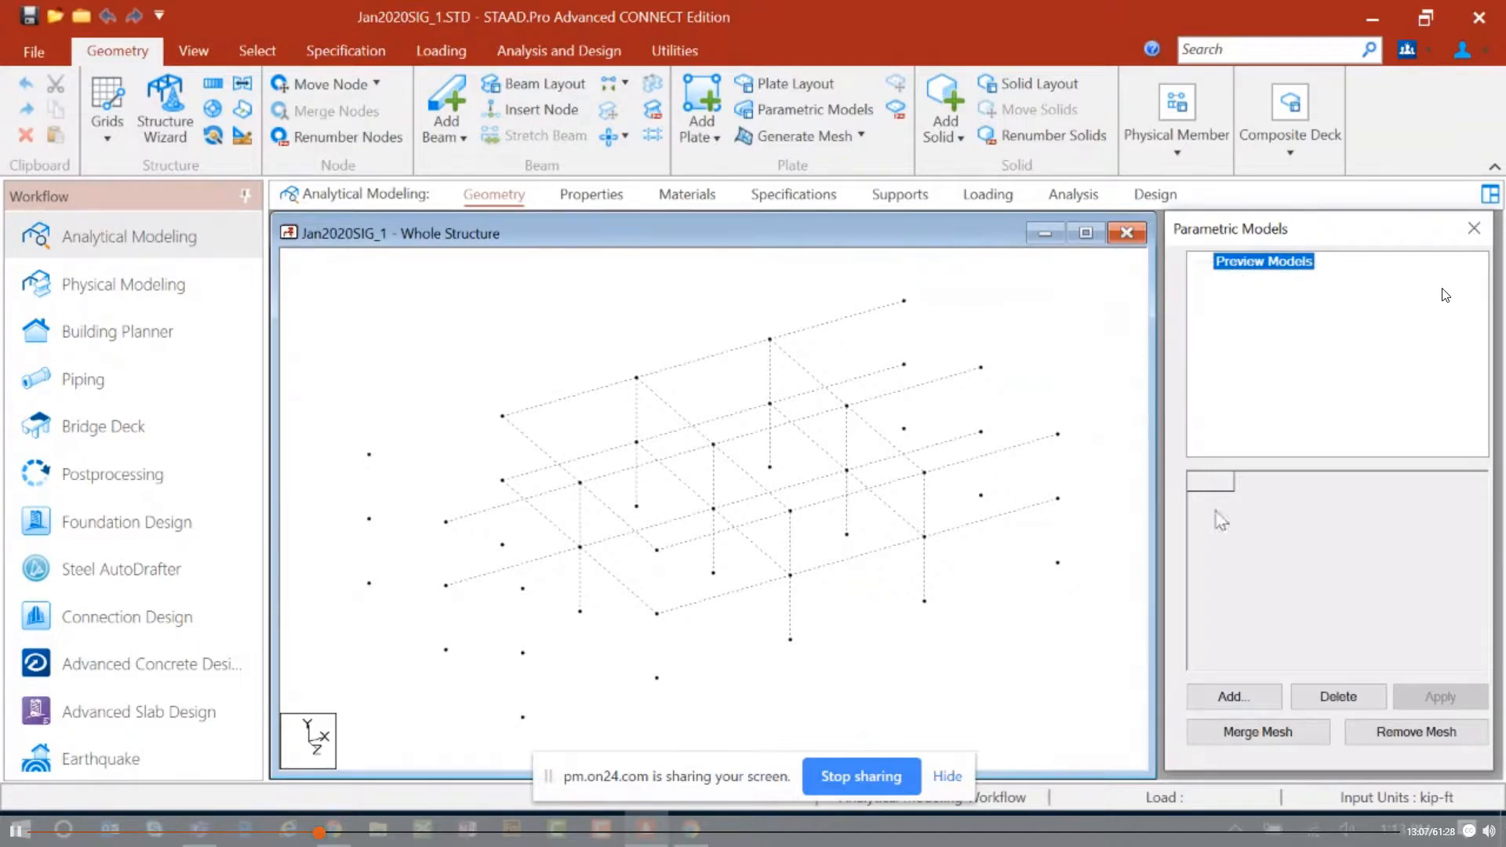
pyautogui.click(1234, 698)
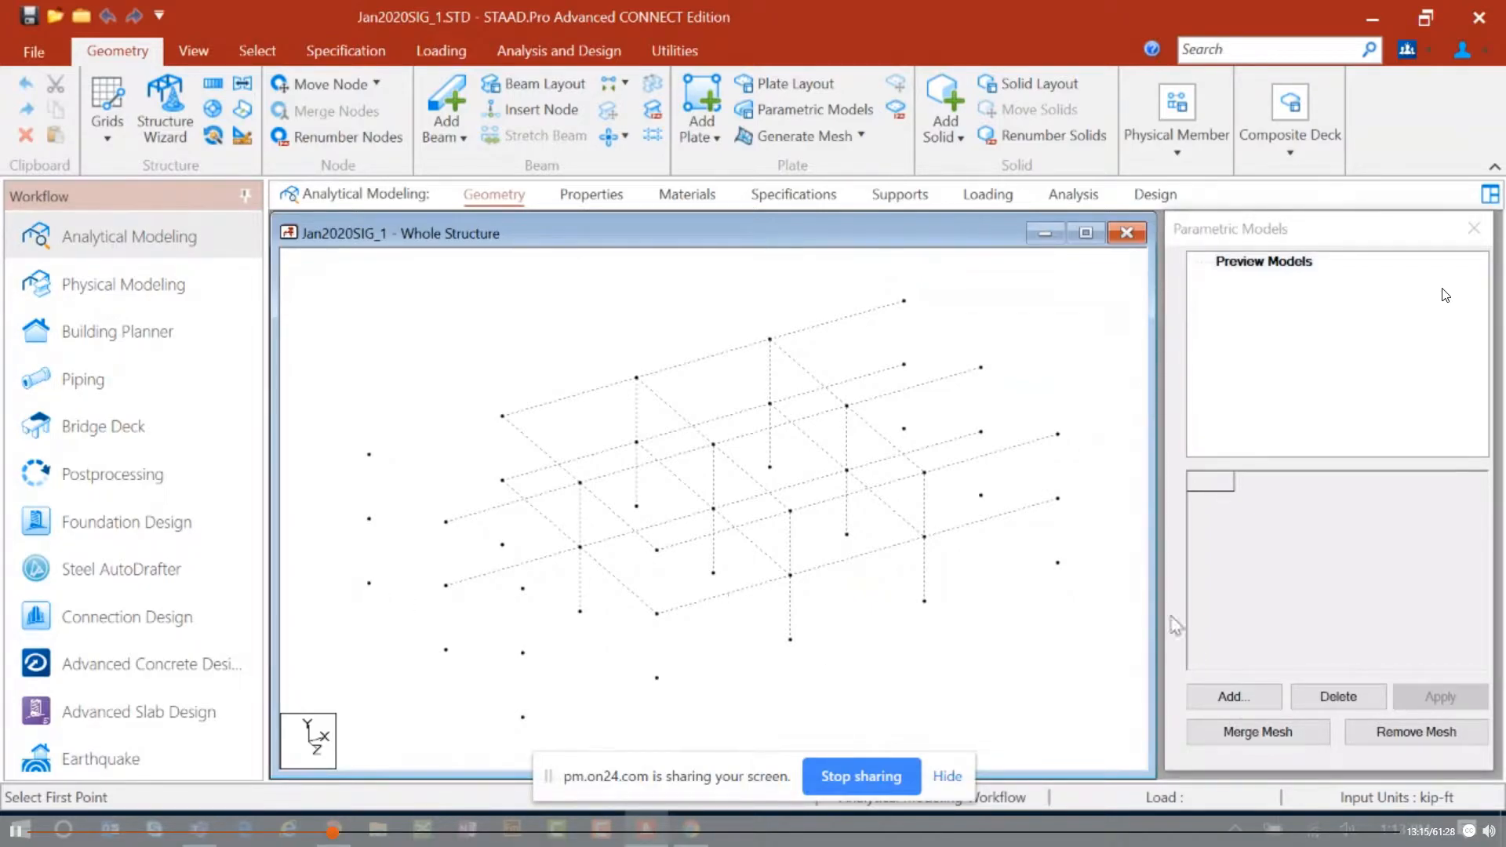
pyautogui.click(1232, 697)
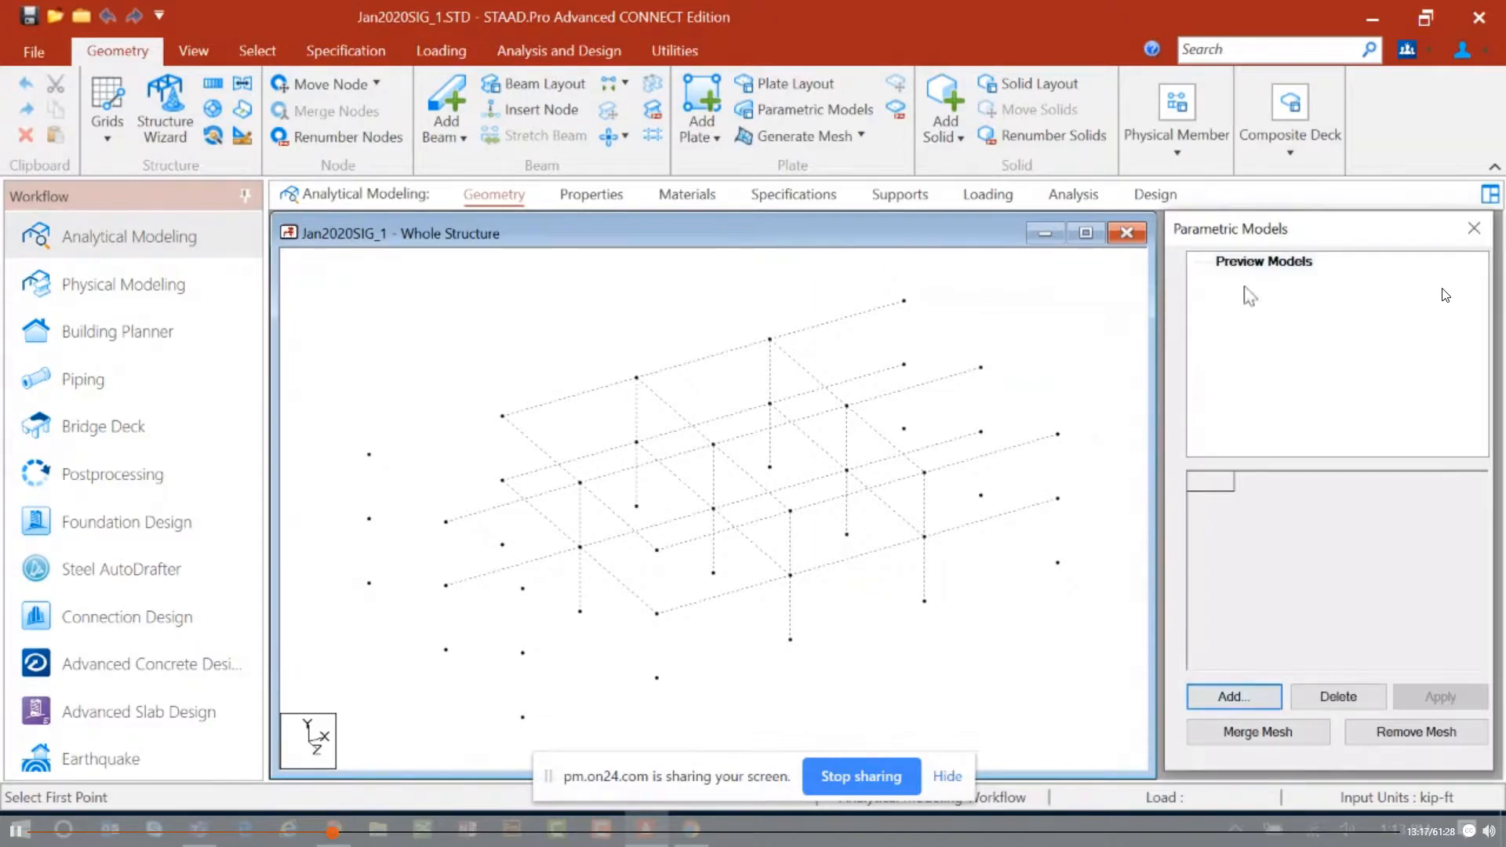
pyautogui.click(1251, 267)
pyautogui.click(1234, 695)
pyautogui.click(371, 585)
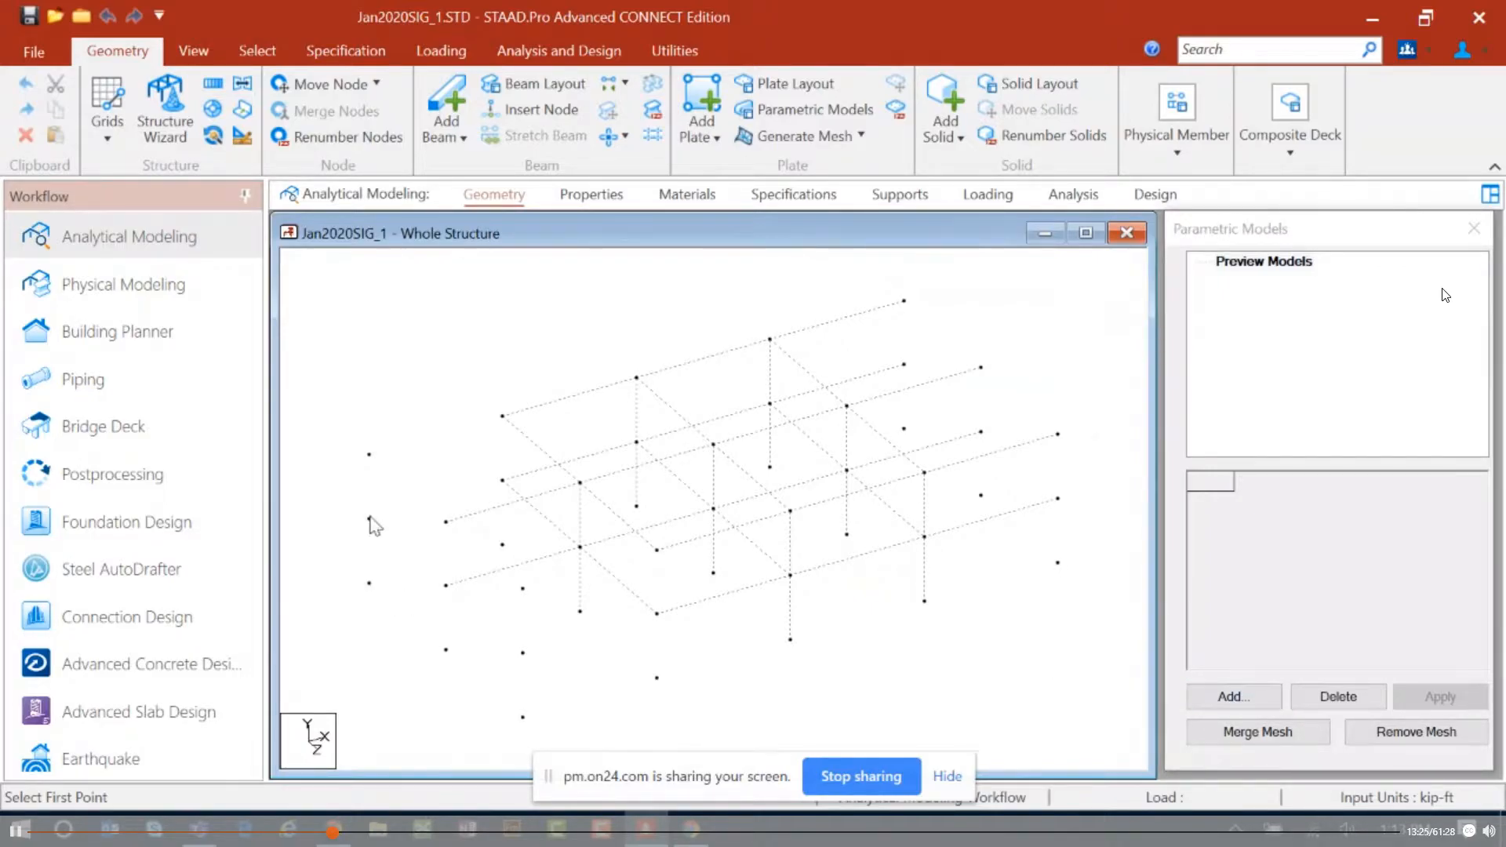
# Step: Add a parametric model whose boundary joins the four corner nodes of the first rear bay, between the base and first level
pyautogui.click(1255, 263)
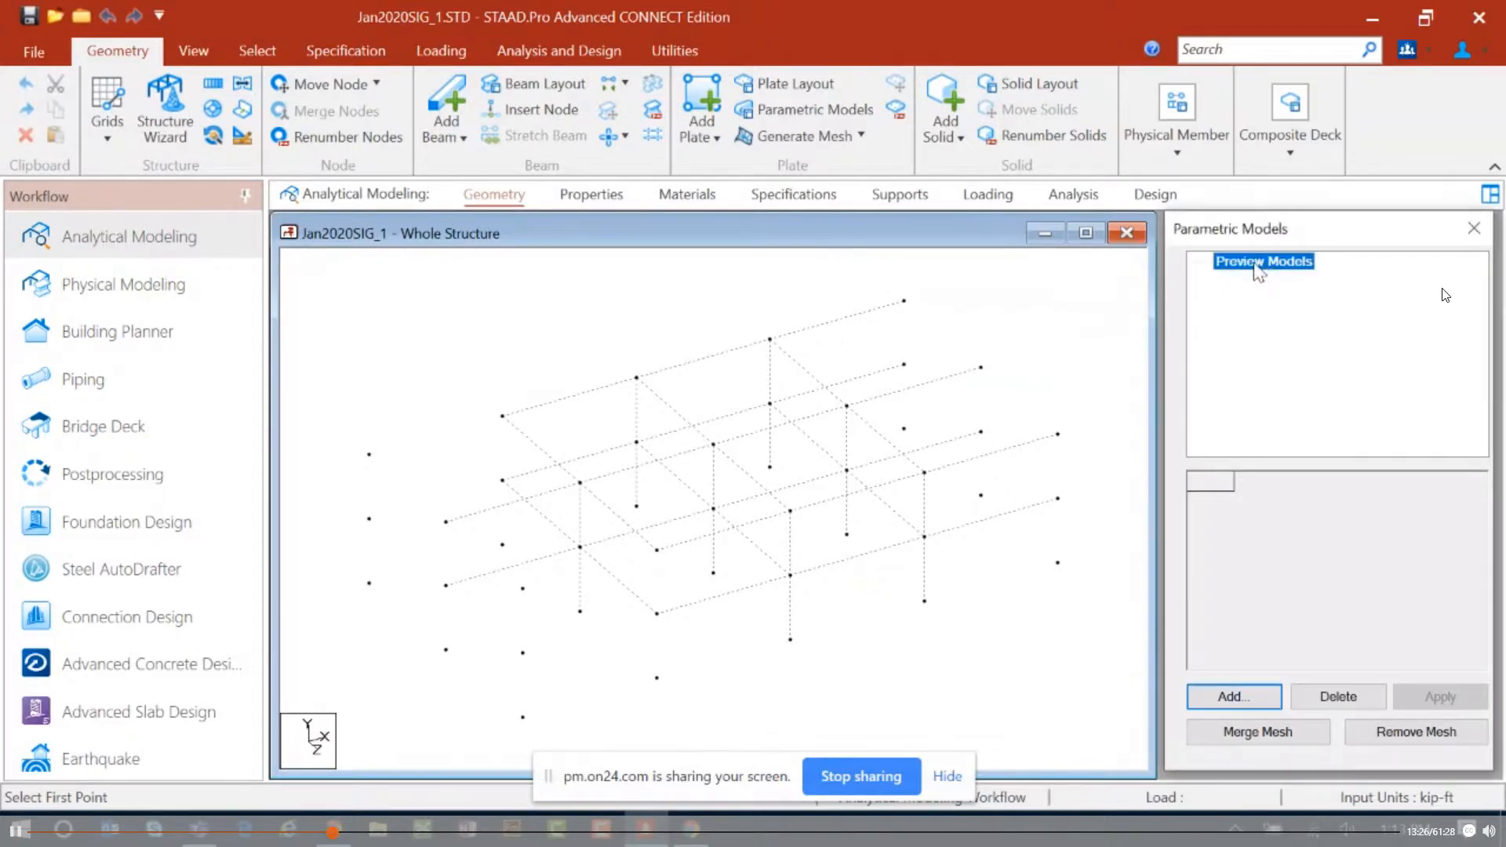
pyautogui.click(1226, 694)
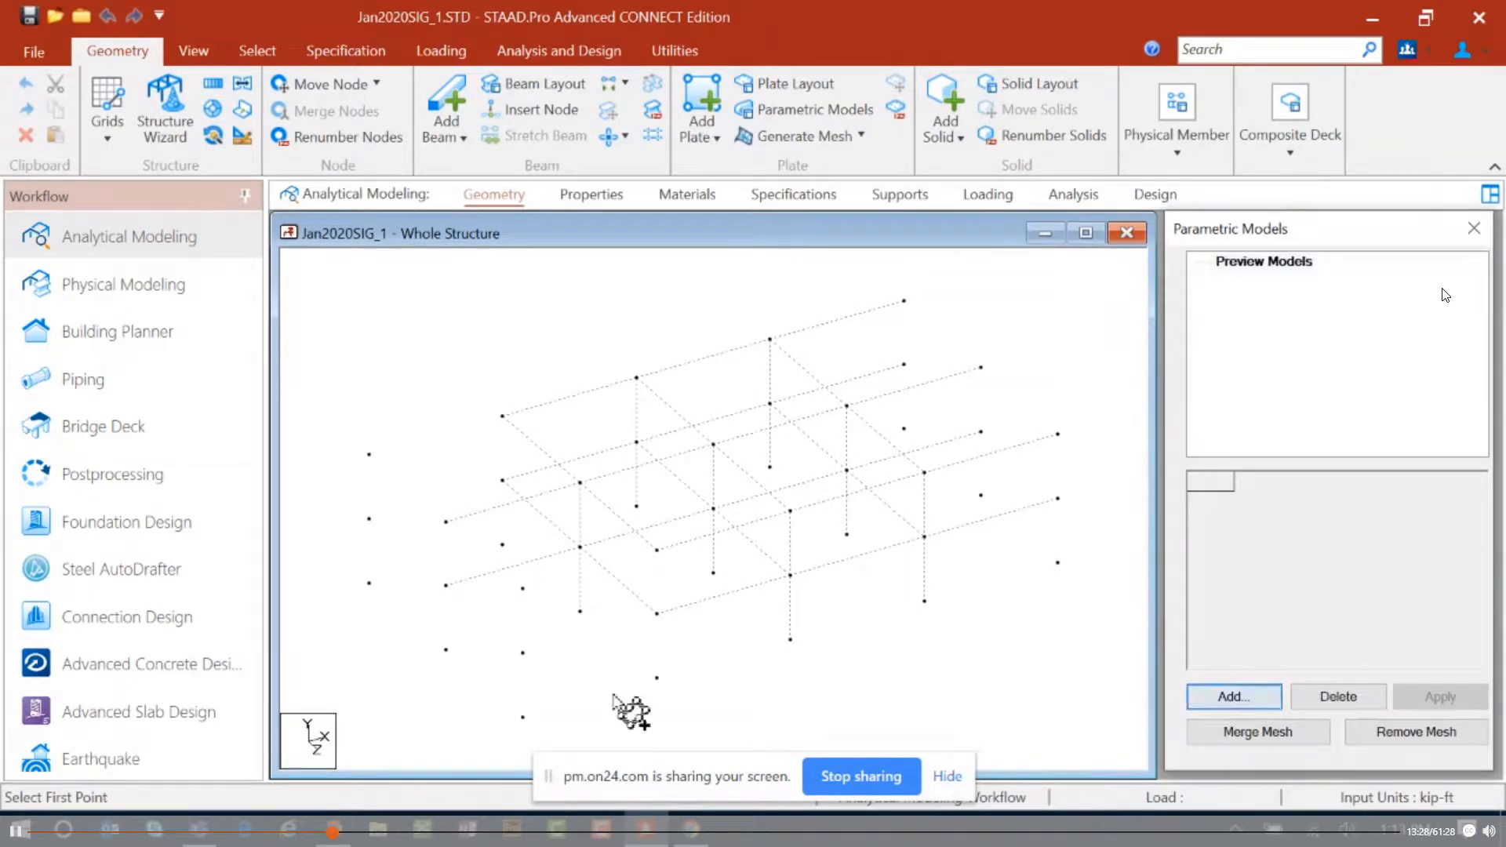
pyautogui.click(370, 584)
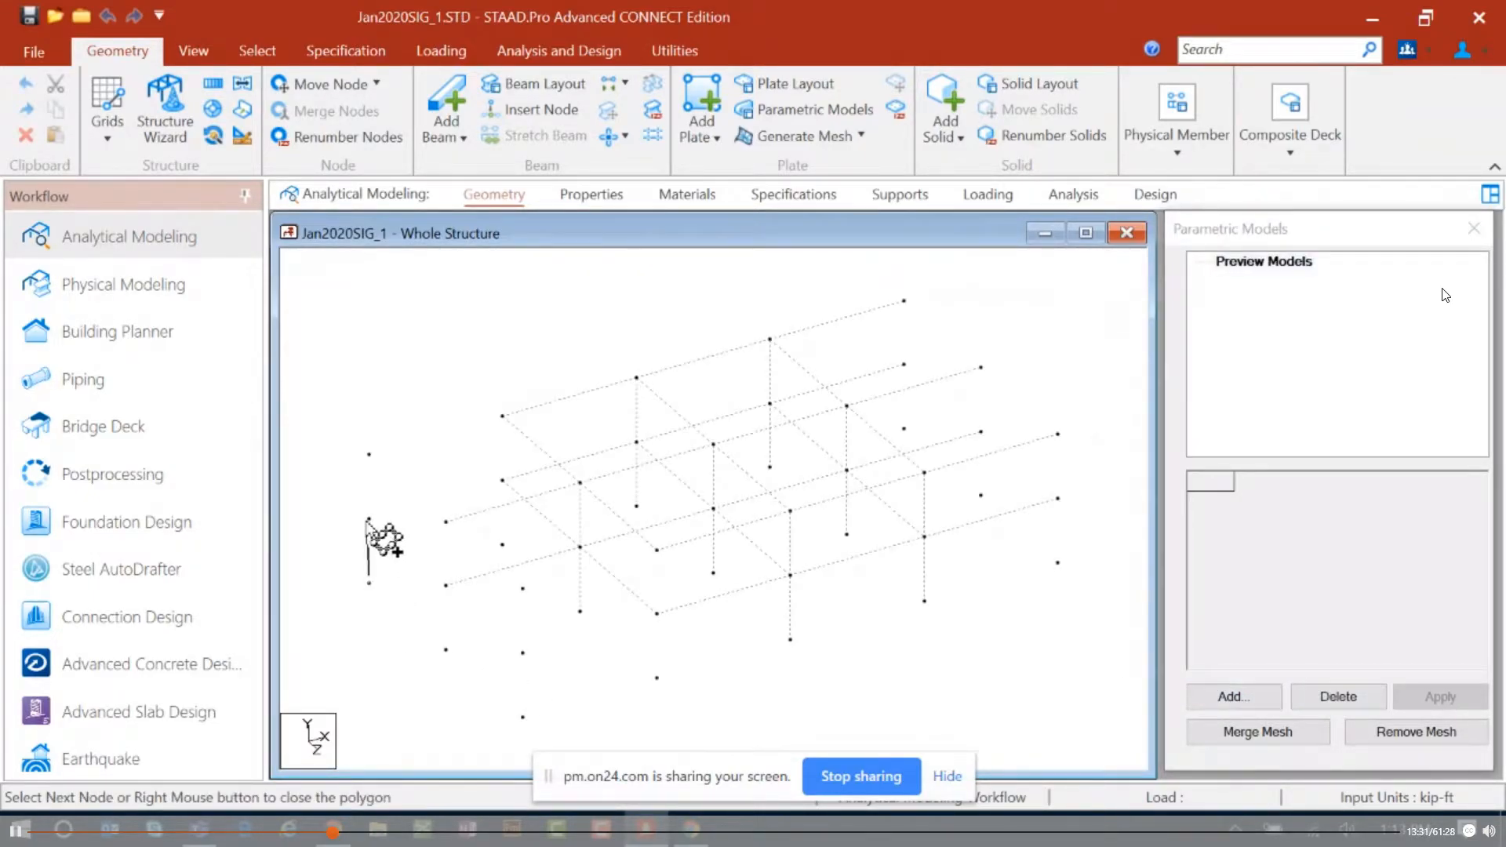
pyautogui.click(369, 520)
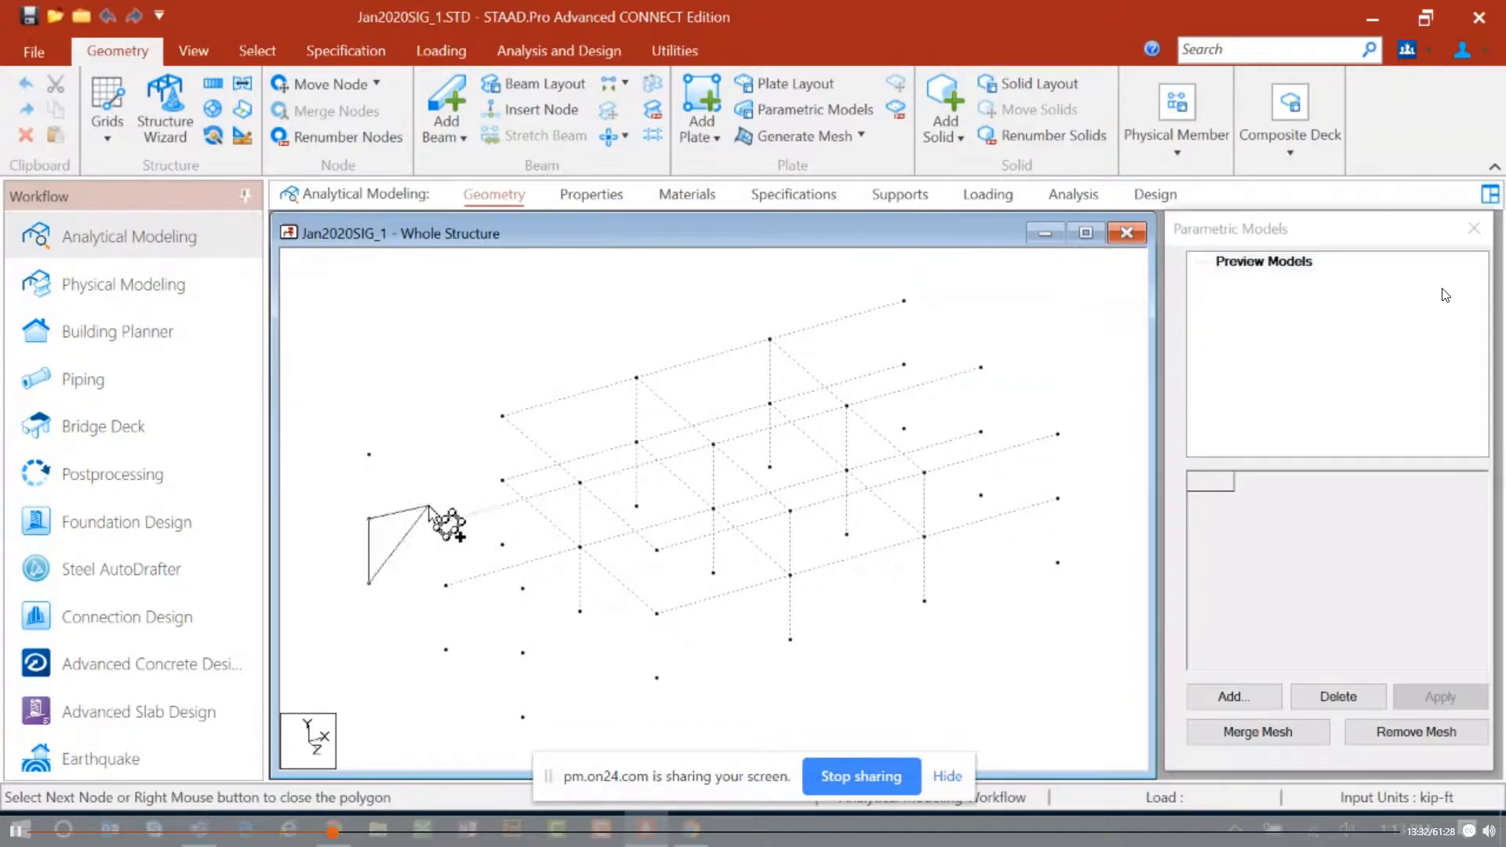
pyautogui.click(502, 480)
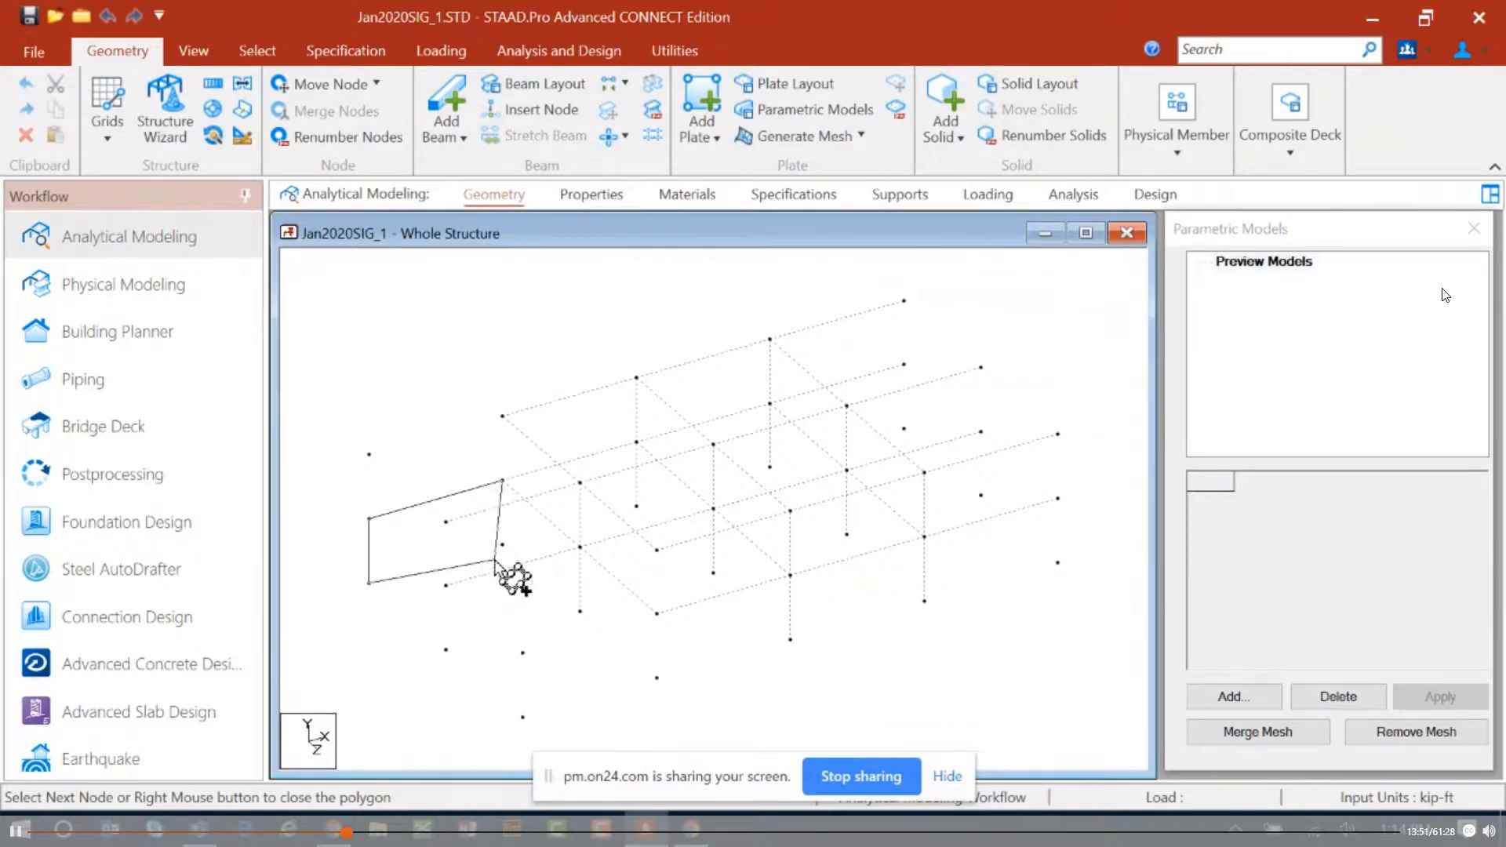
pyautogui.click(503, 546)
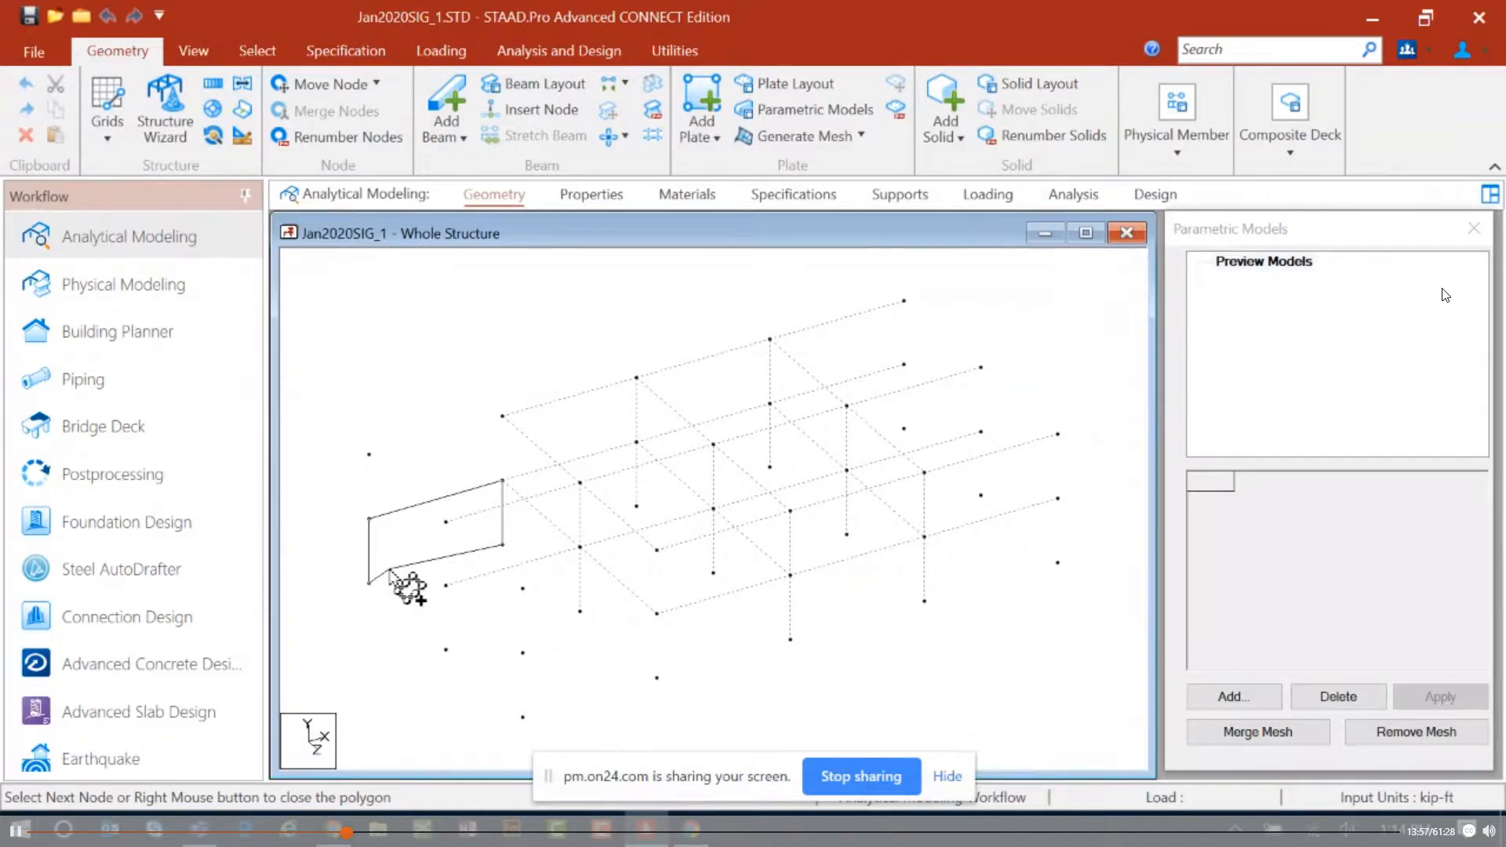
pyautogui.rightClick(390, 572)
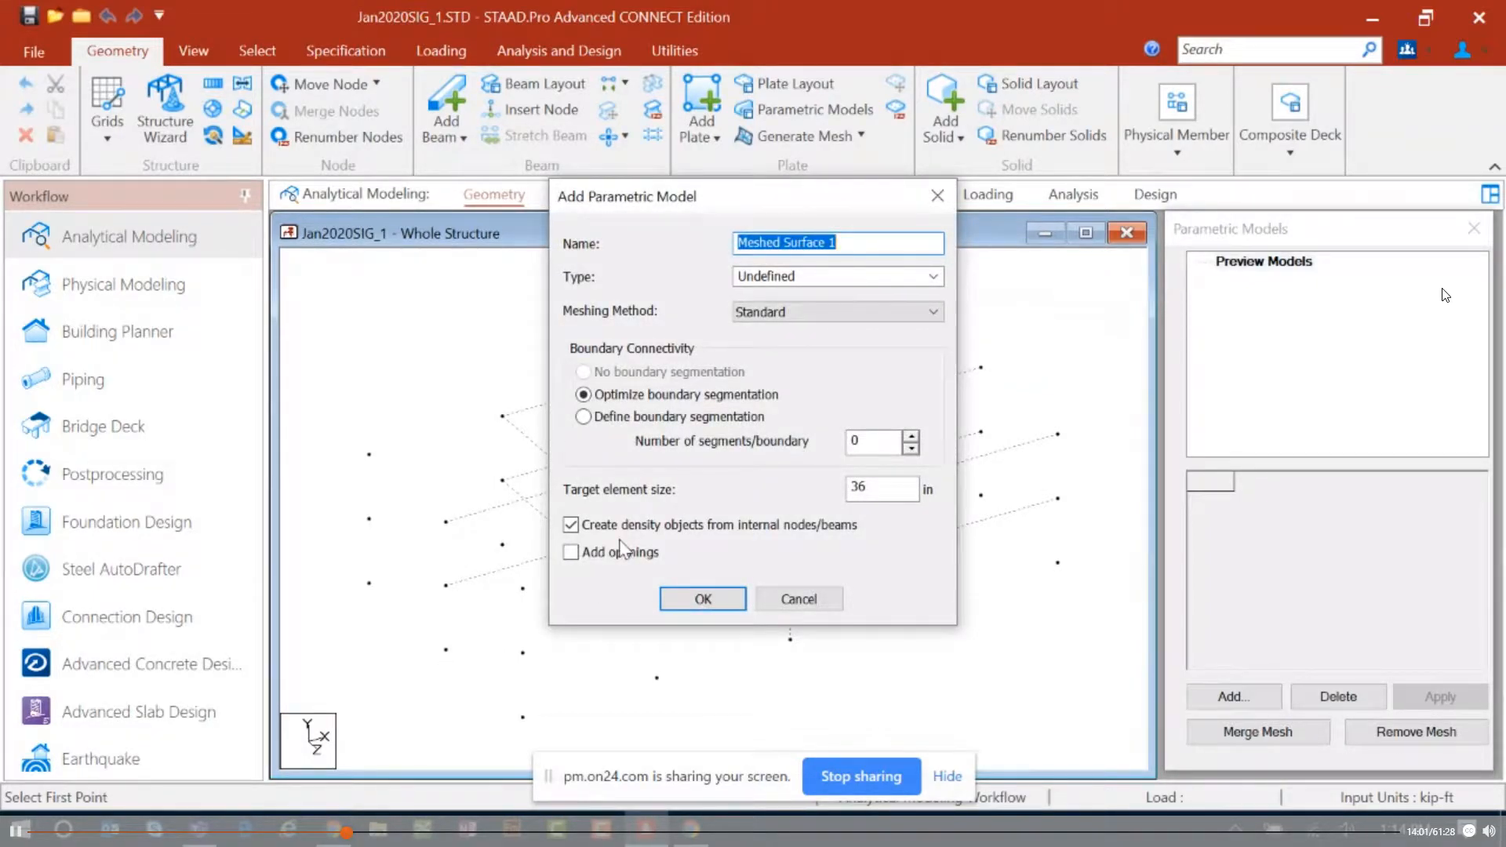
# Step: Name the parametric model North Wall 1, set its type to Wall, and create it with the other default mesh settings
pyautogui.write('N')
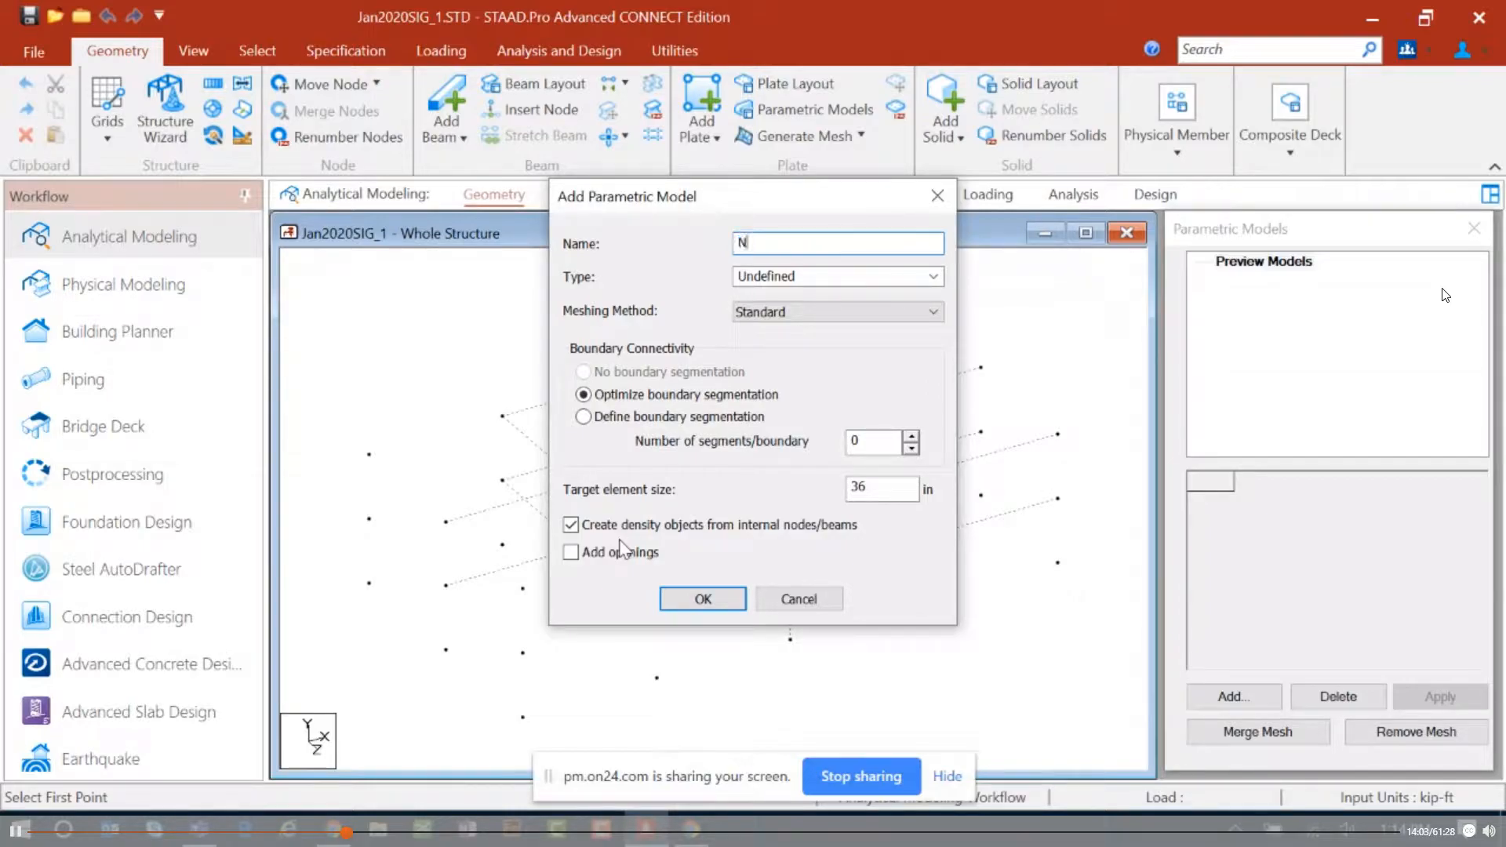
pyautogui.write('orth Wall 1')
pyautogui.click(935, 276)
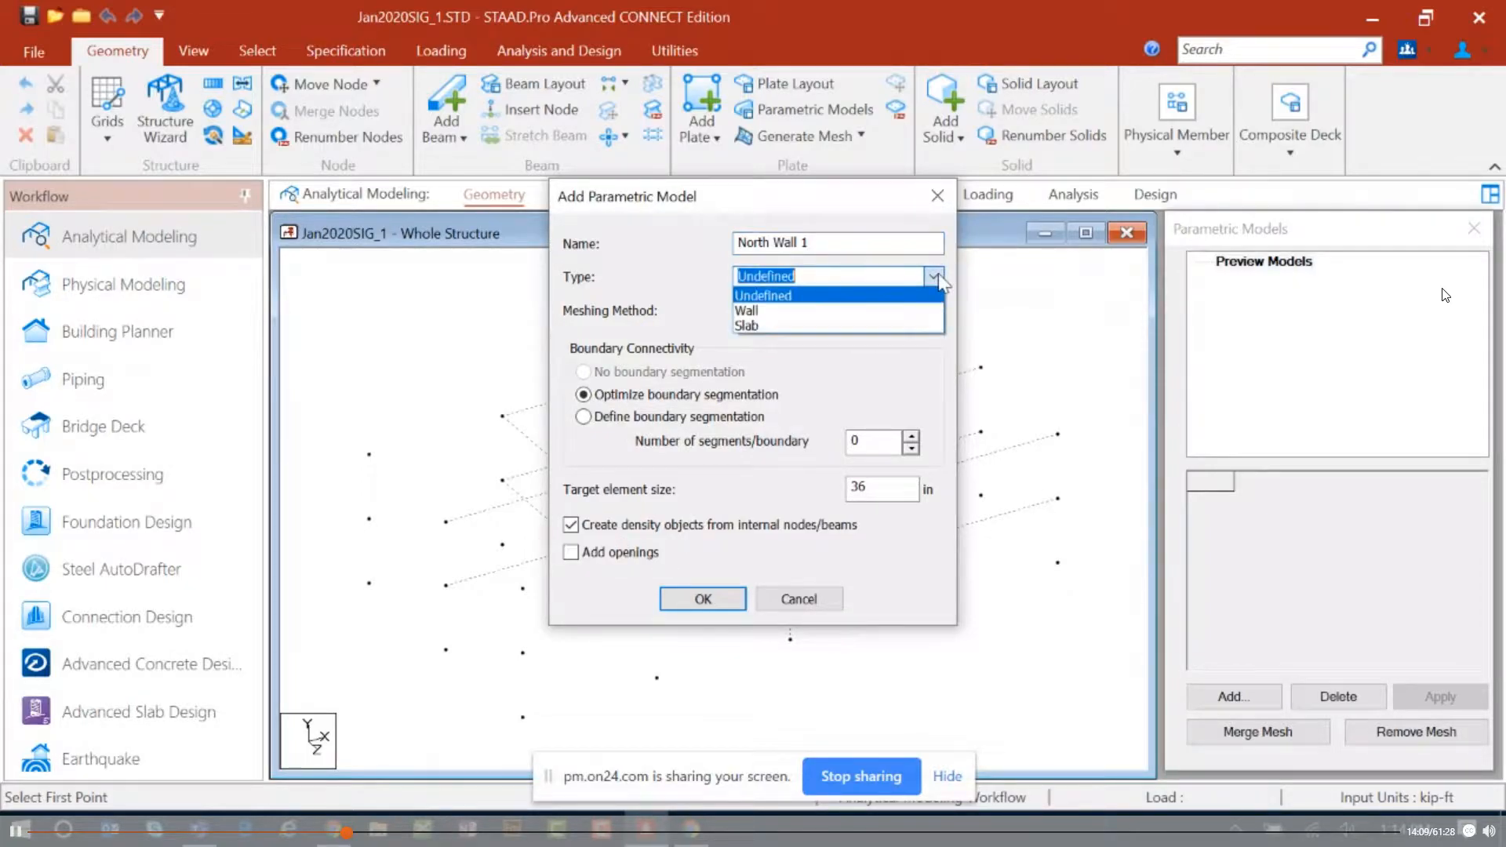
pyautogui.click(824, 310)
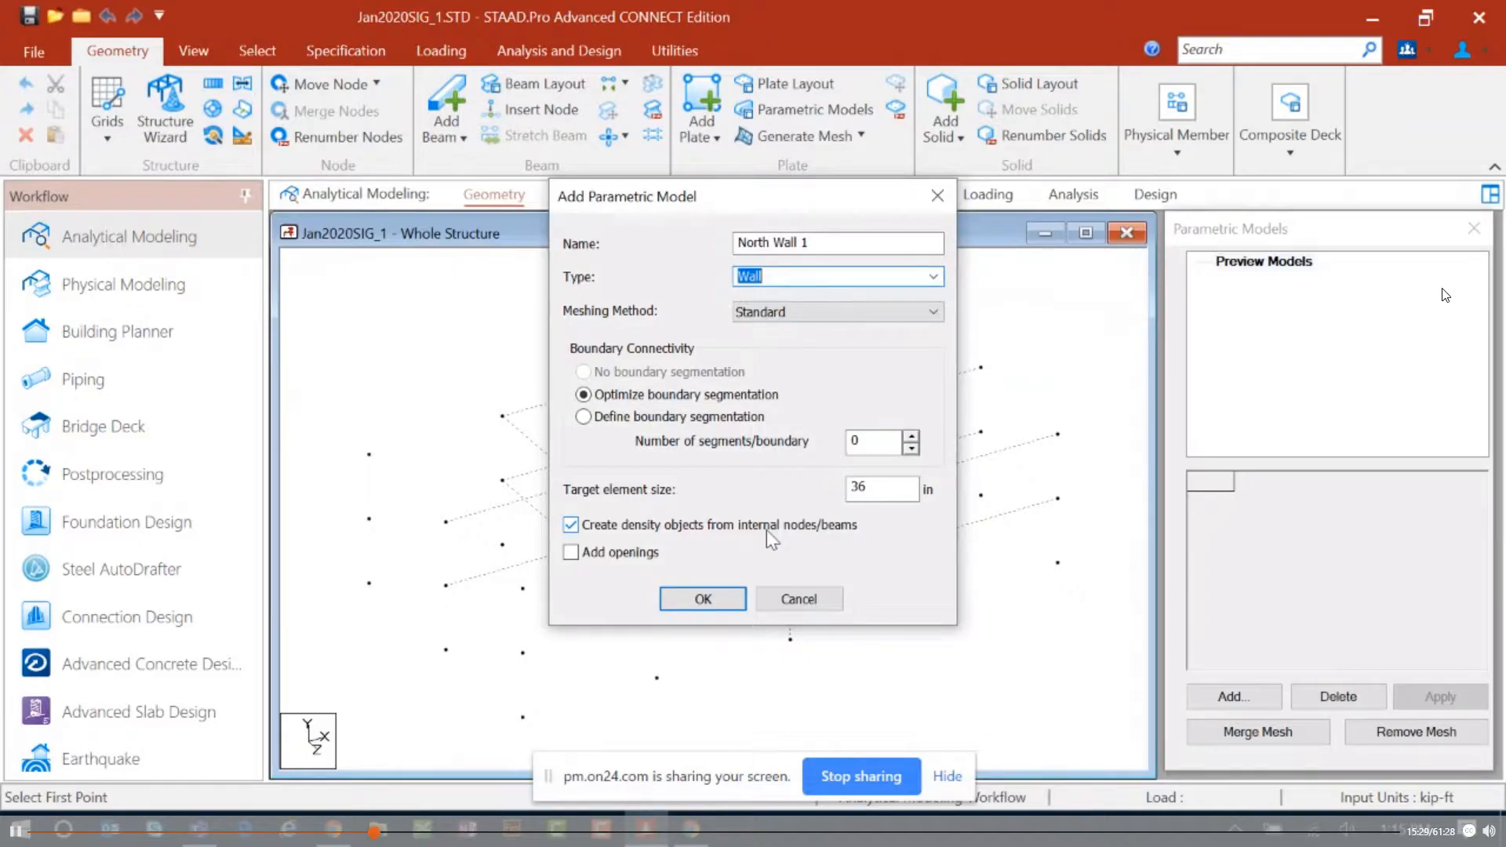
pyautogui.click(688, 603)
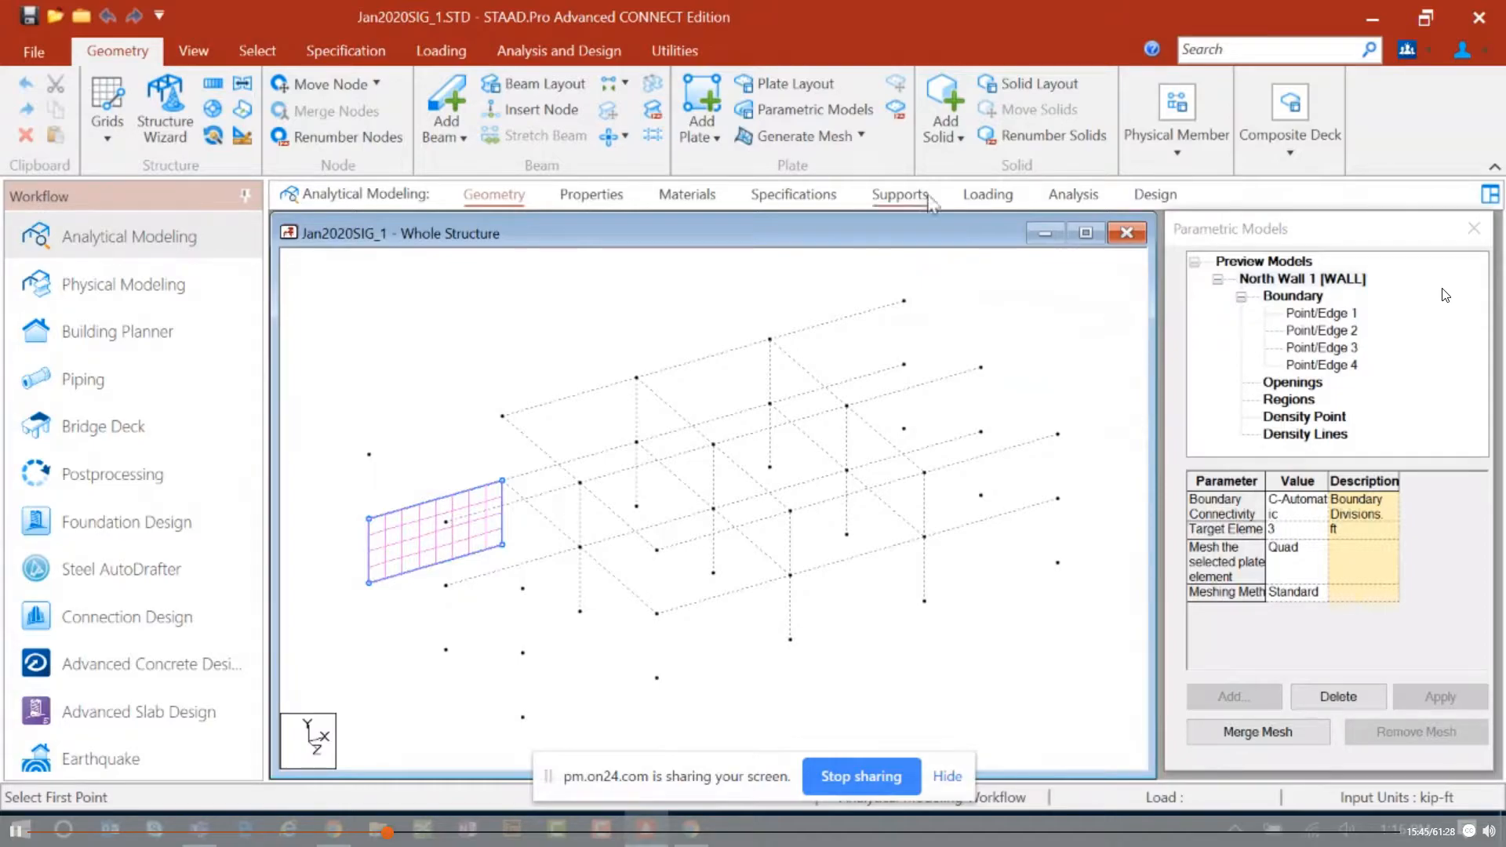
# Step: Set North Wall 1's target element size to 2 ft and apply it to the mesh, keeping automatic boundary connectivity
pyautogui.click(1287, 519)
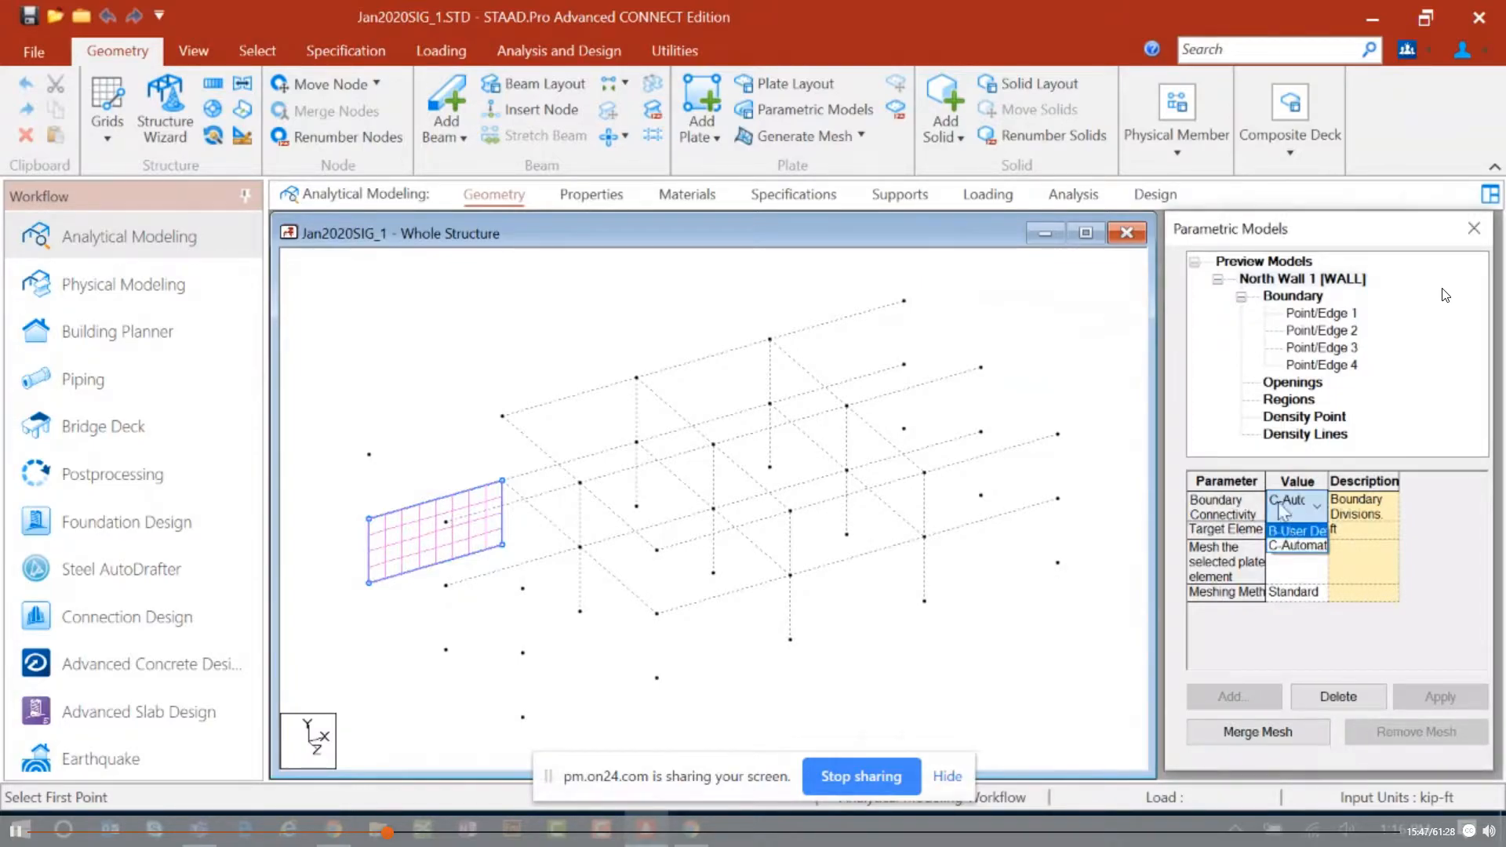
pyautogui.click(1278, 505)
pyautogui.click(1311, 533)
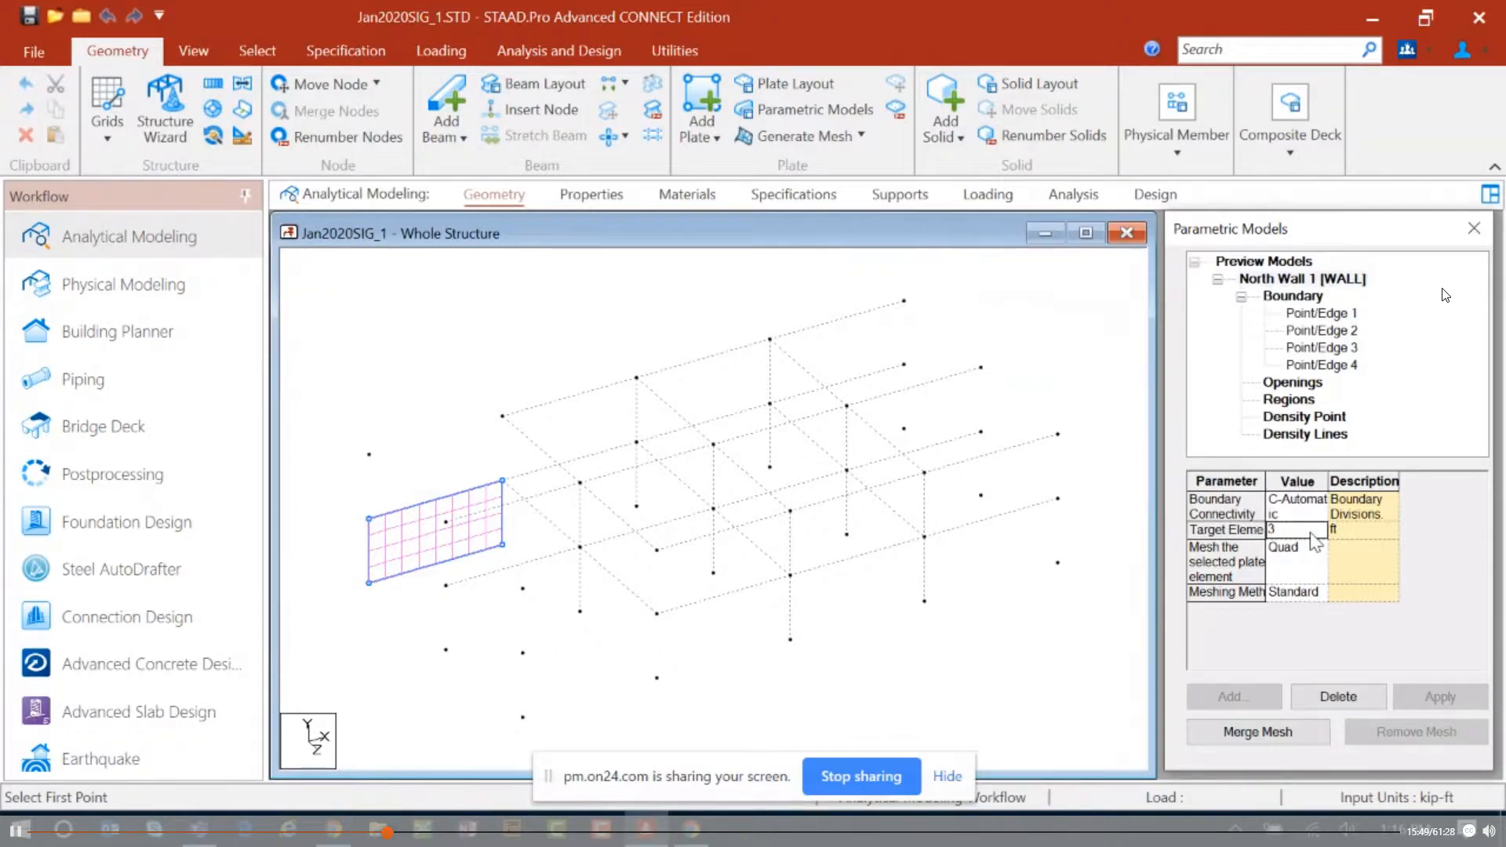
pyautogui.write('2')
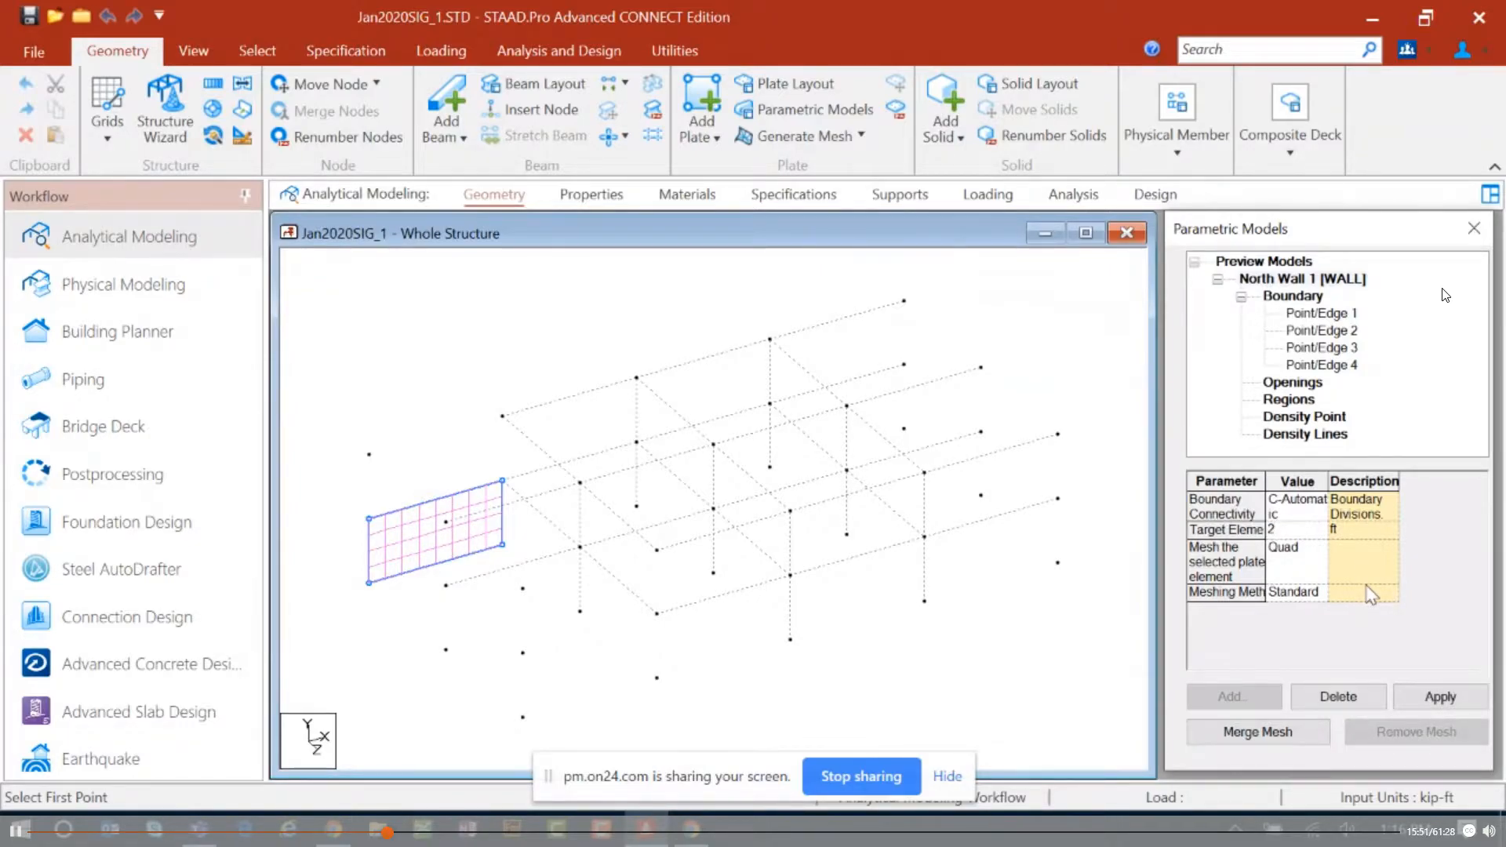
pyautogui.click(1422, 702)
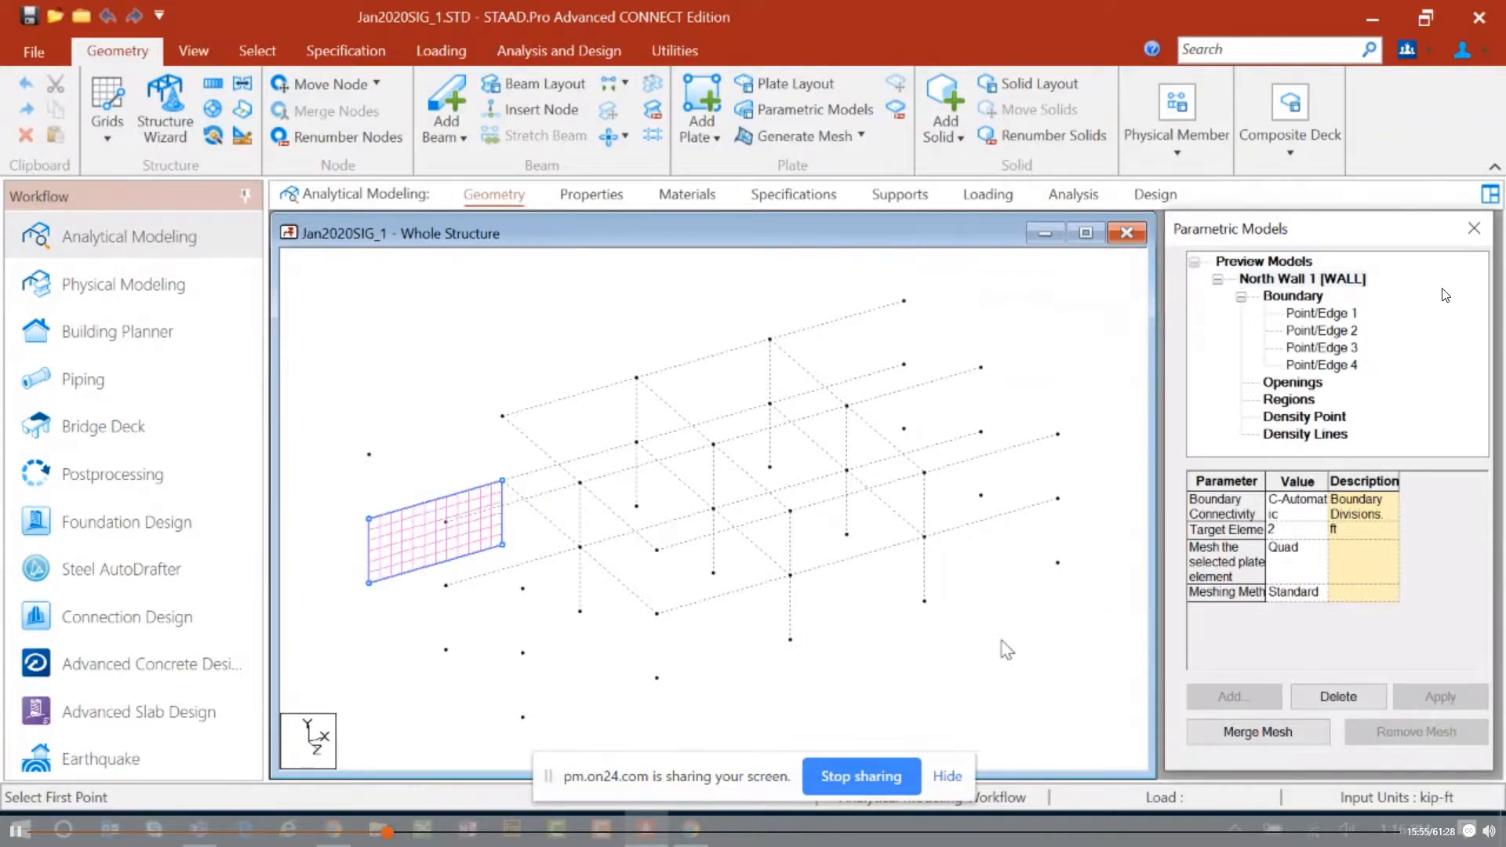
# Step: Try the Basic meshing method with triangular elements on North Wall 1 and apply it to the mesh
pyautogui.click(1304, 593)
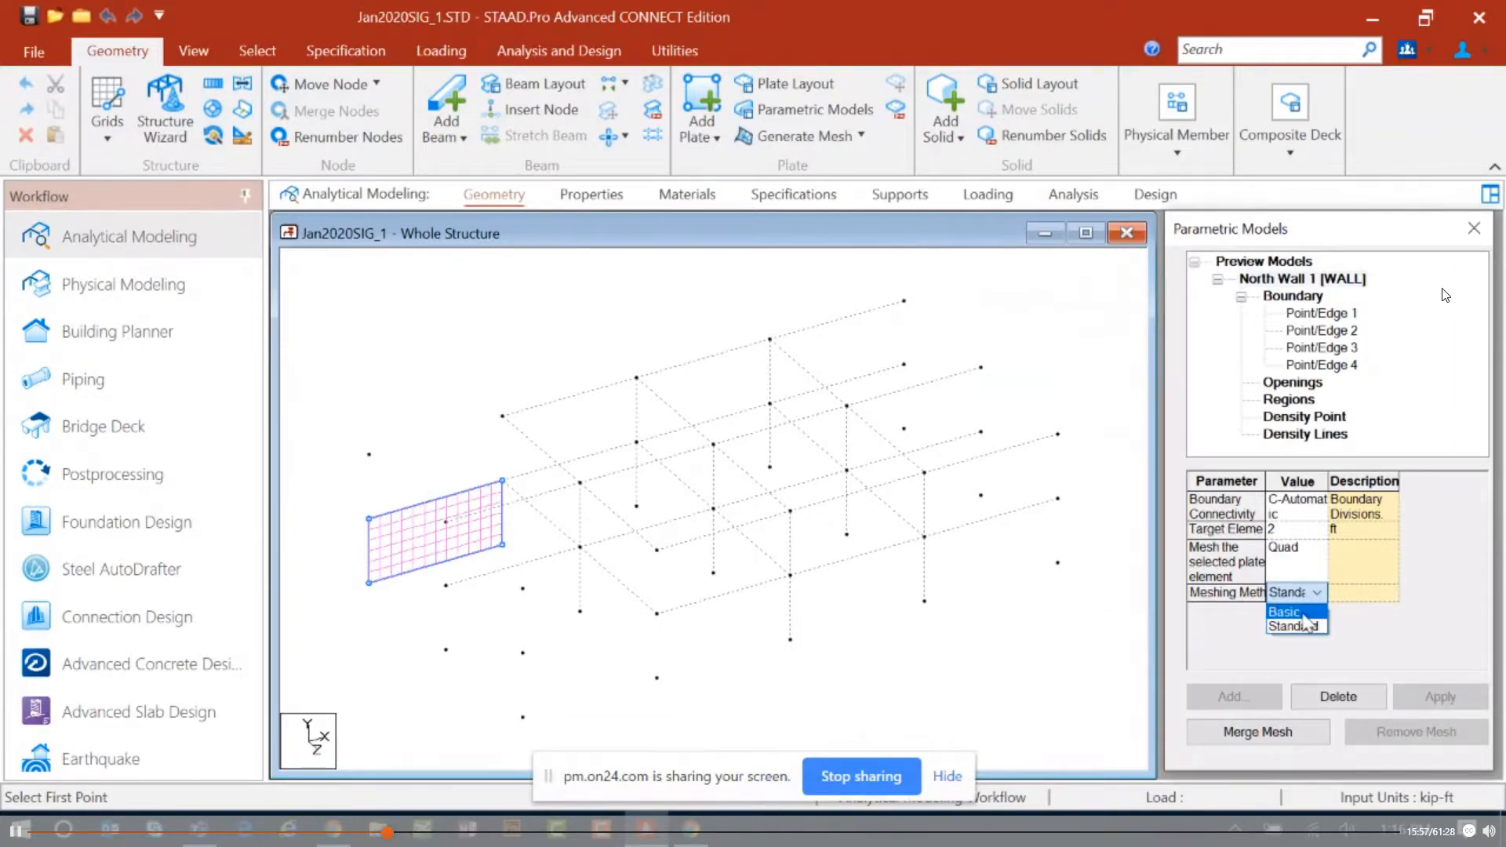
pyautogui.click(1302, 613)
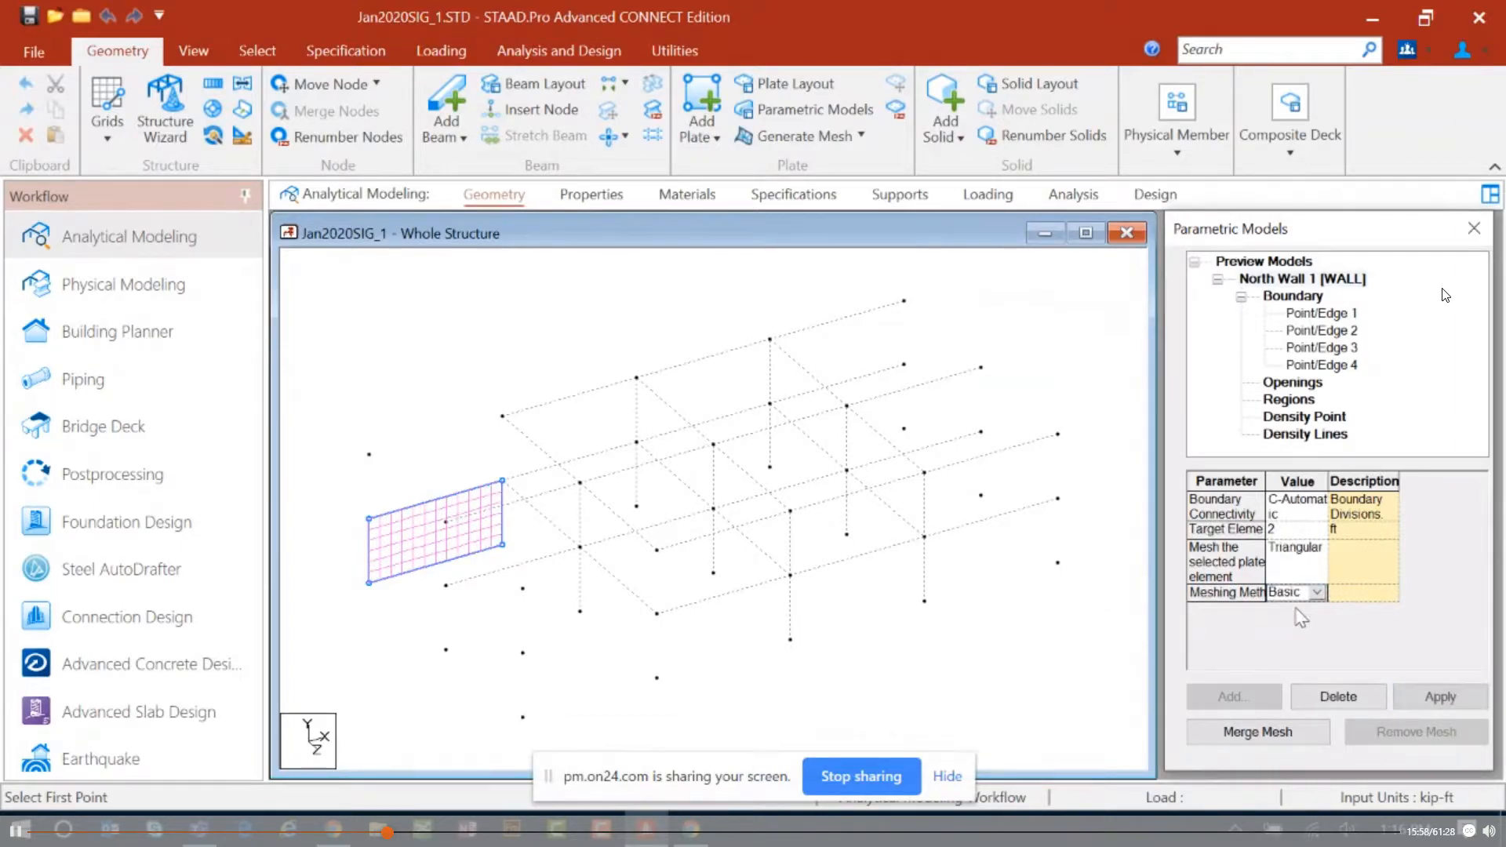
pyautogui.click(1404, 697)
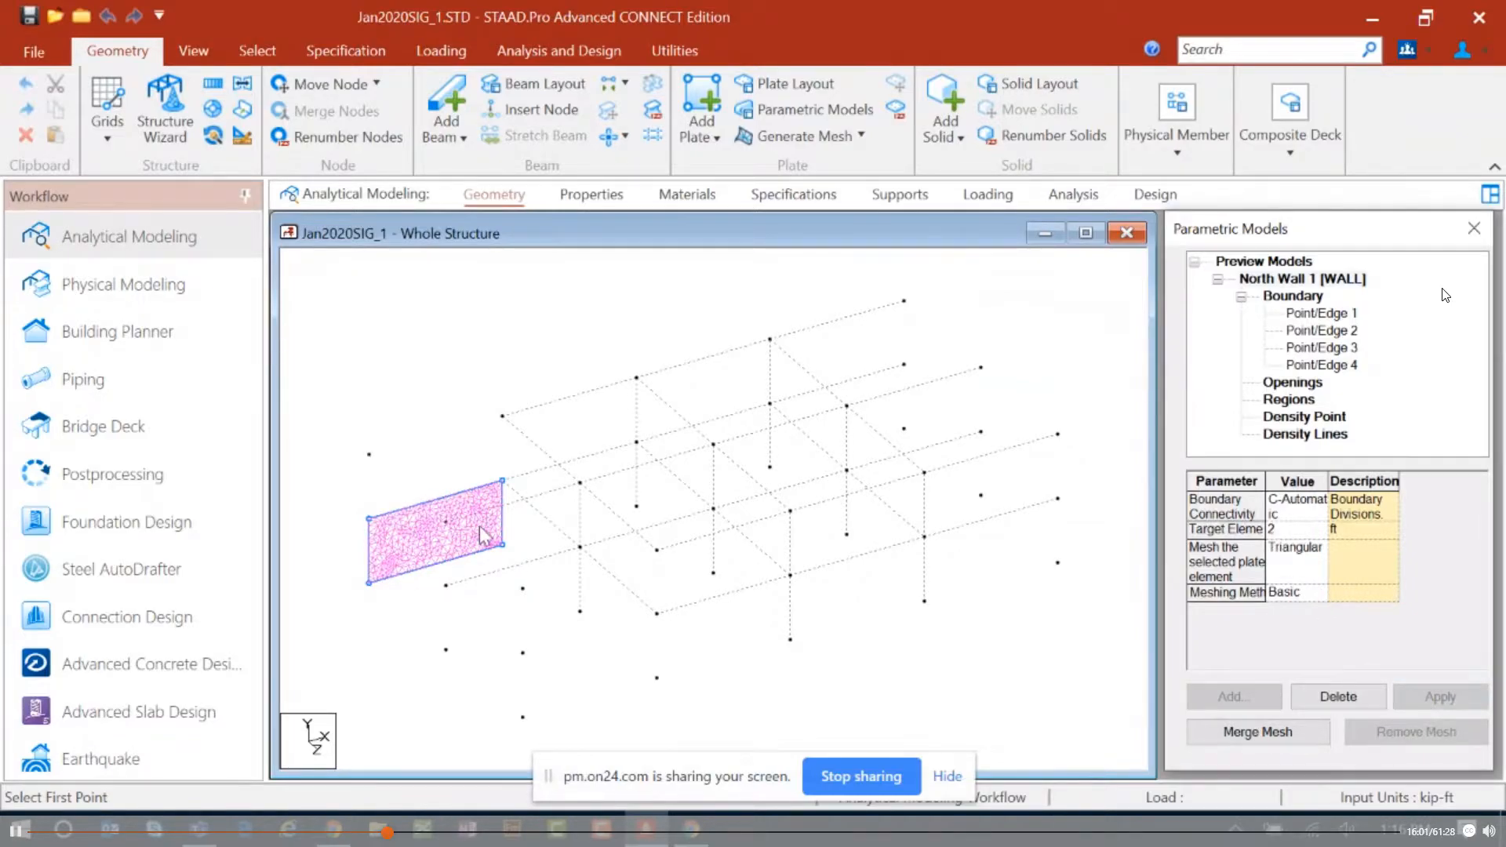
# Step: Set North Wall 1's meshing method to Standard with quad elements and its target element size to 3 ft, and apply the changes
pyautogui.click(1292, 594)
pyautogui.click(1294, 595)
pyautogui.click(1290, 627)
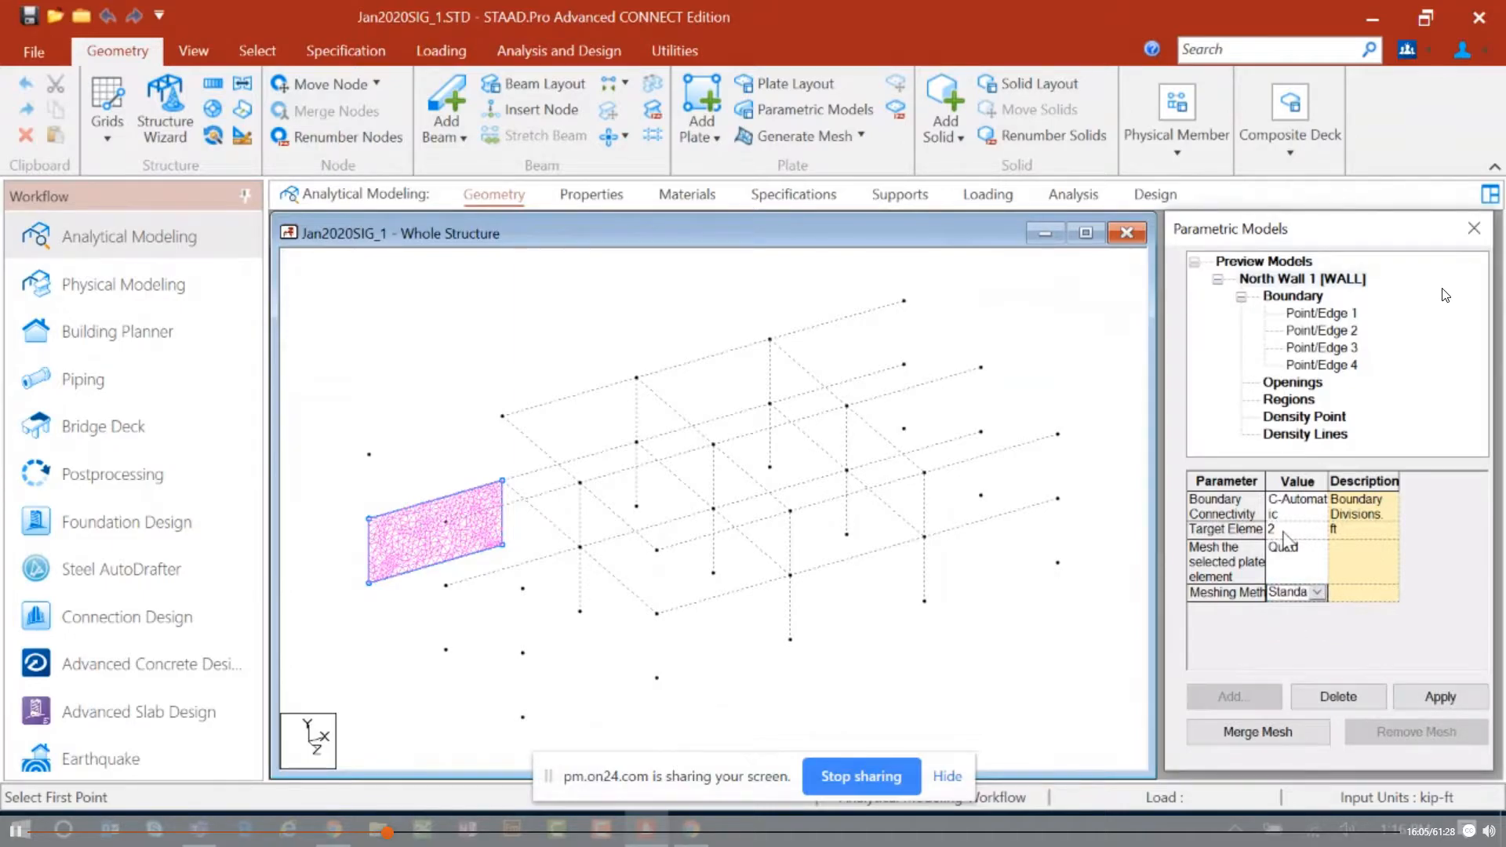
pyautogui.click(1285, 530)
pyautogui.moveTo(1285, 531); pyautogui.dragTo(1214, 532)
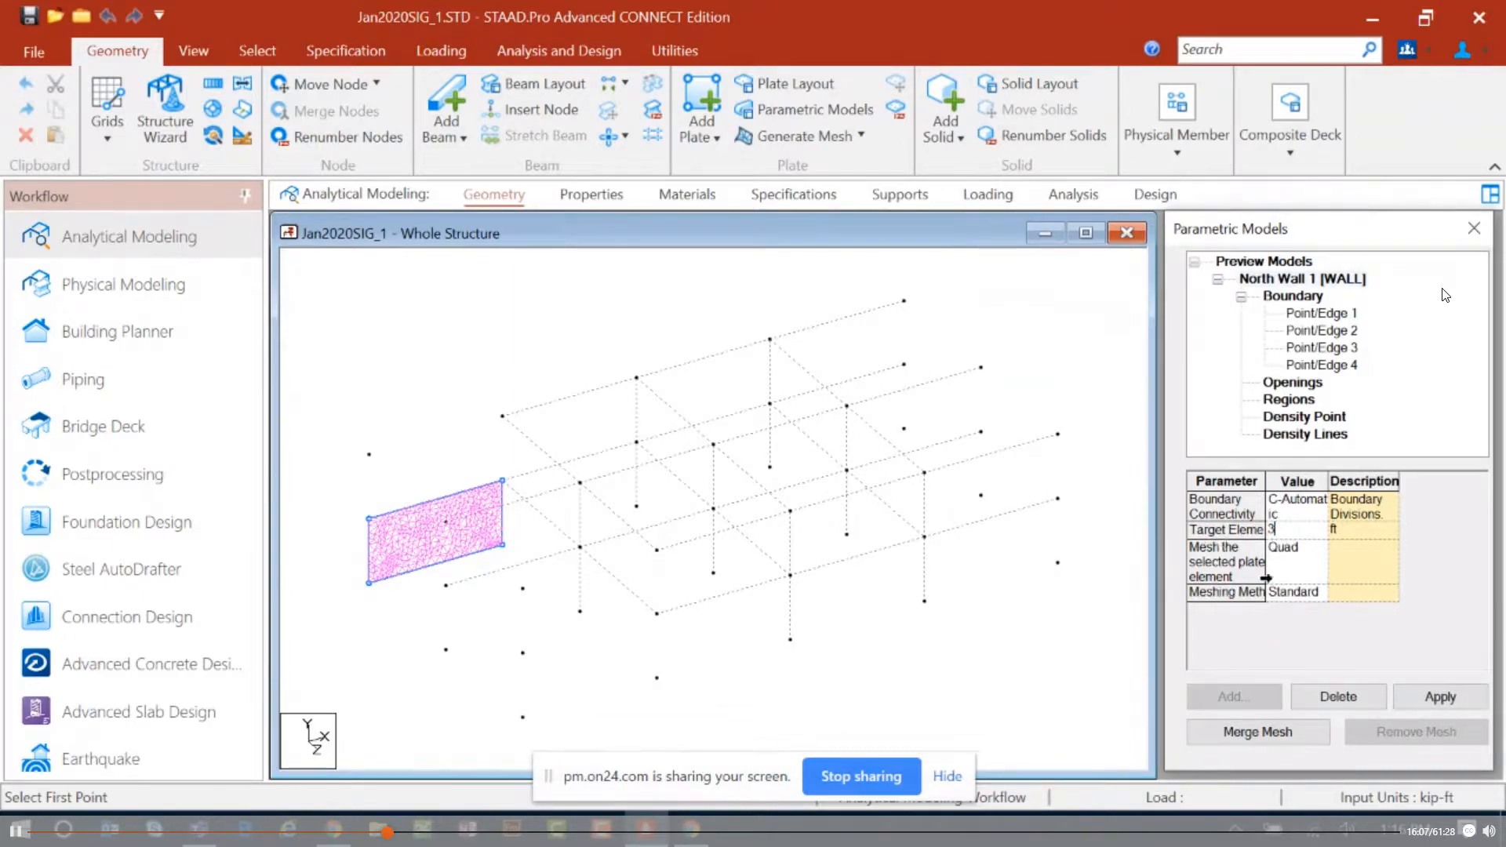
pyautogui.click(1424, 699)
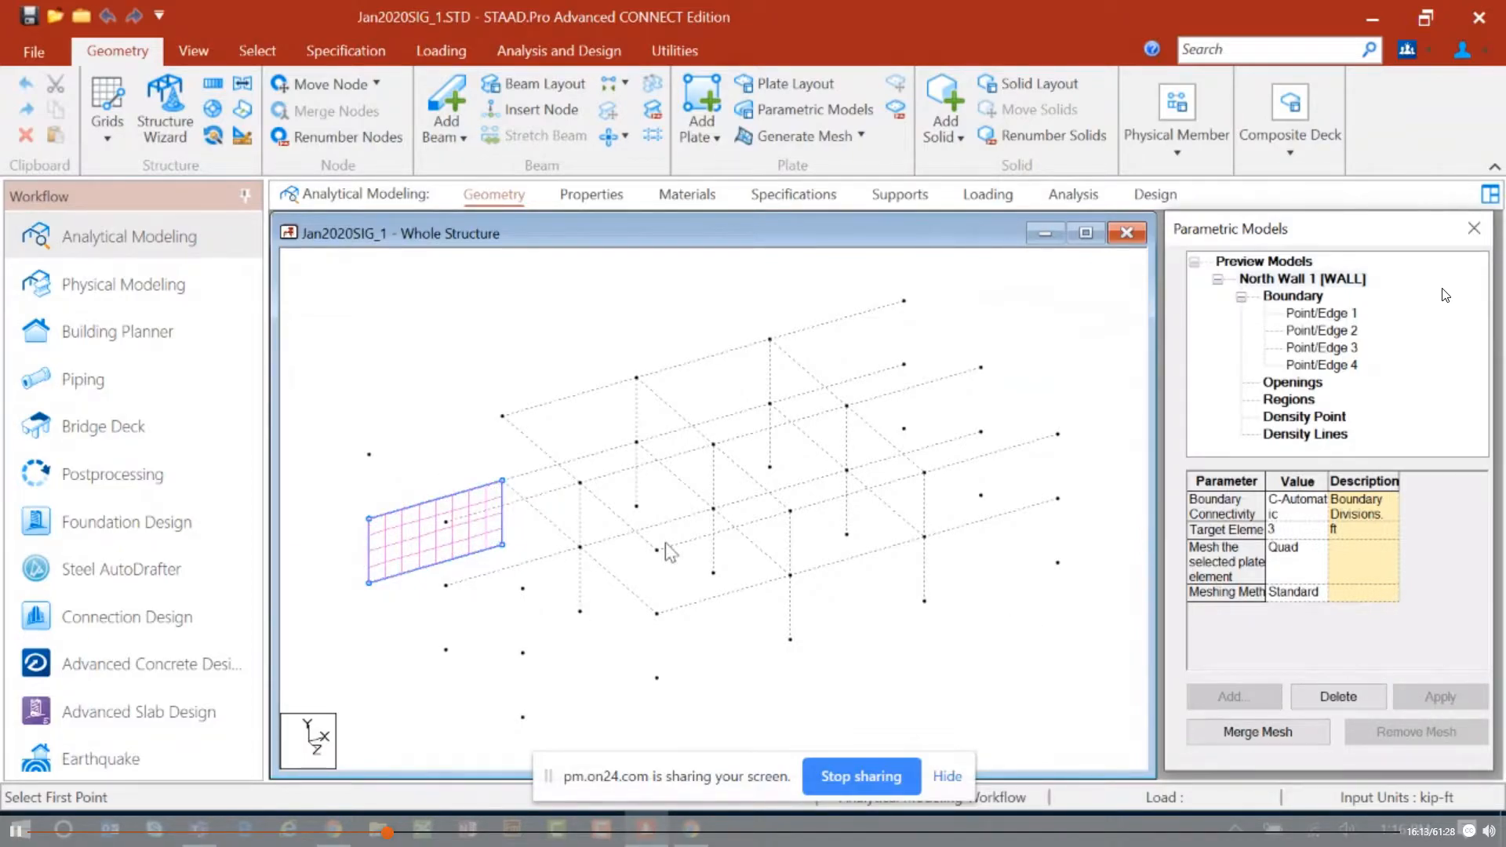
# Step: Add a parametric model whose boundary joins the four corner nodes of the first rear bay, between the first level and the roof
pyautogui.click(1228, 279)
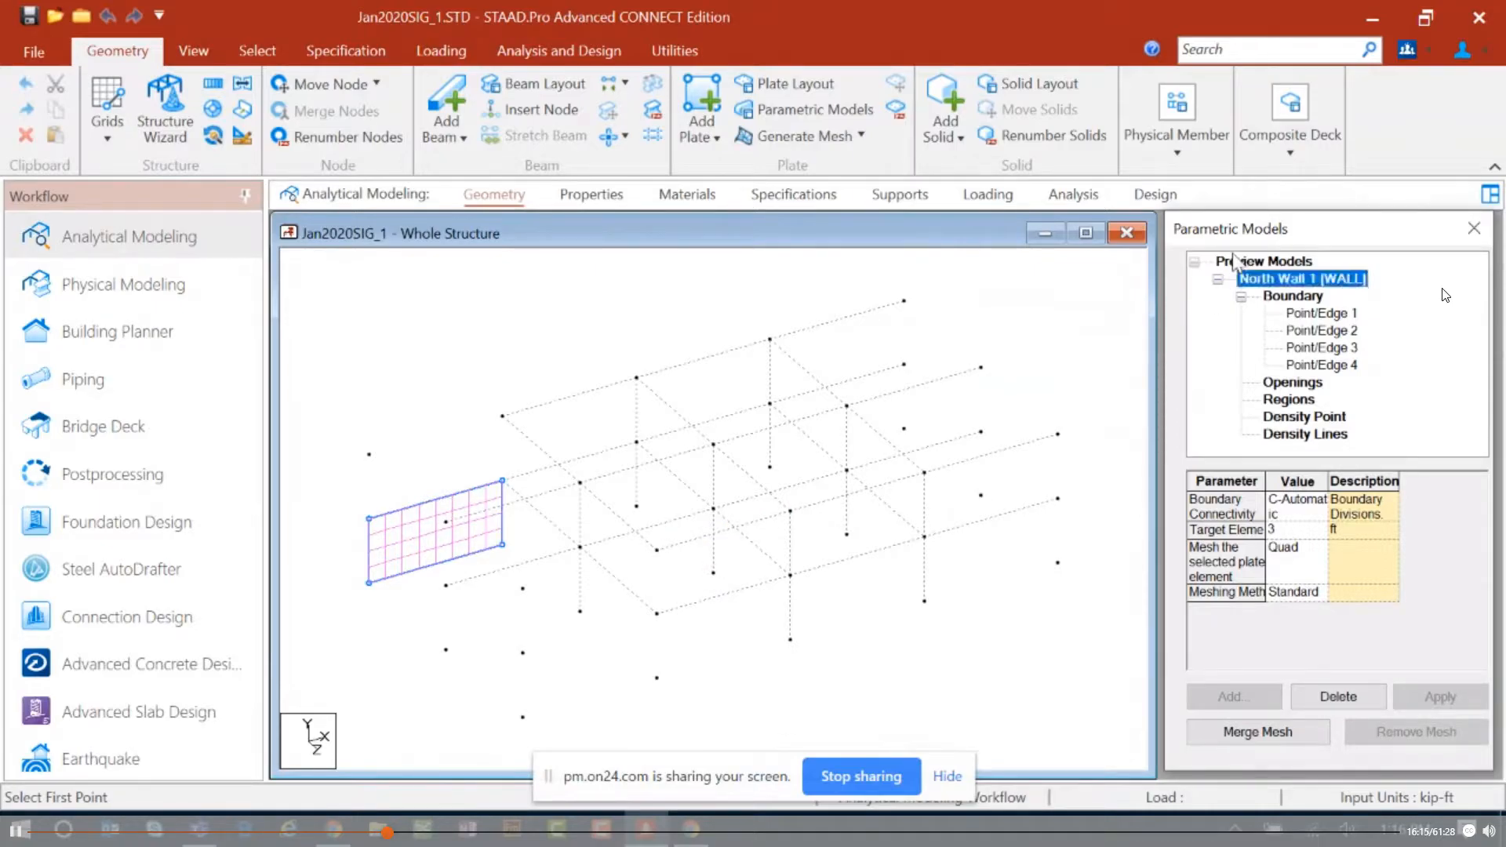
pyautogui.click(1218, 263)
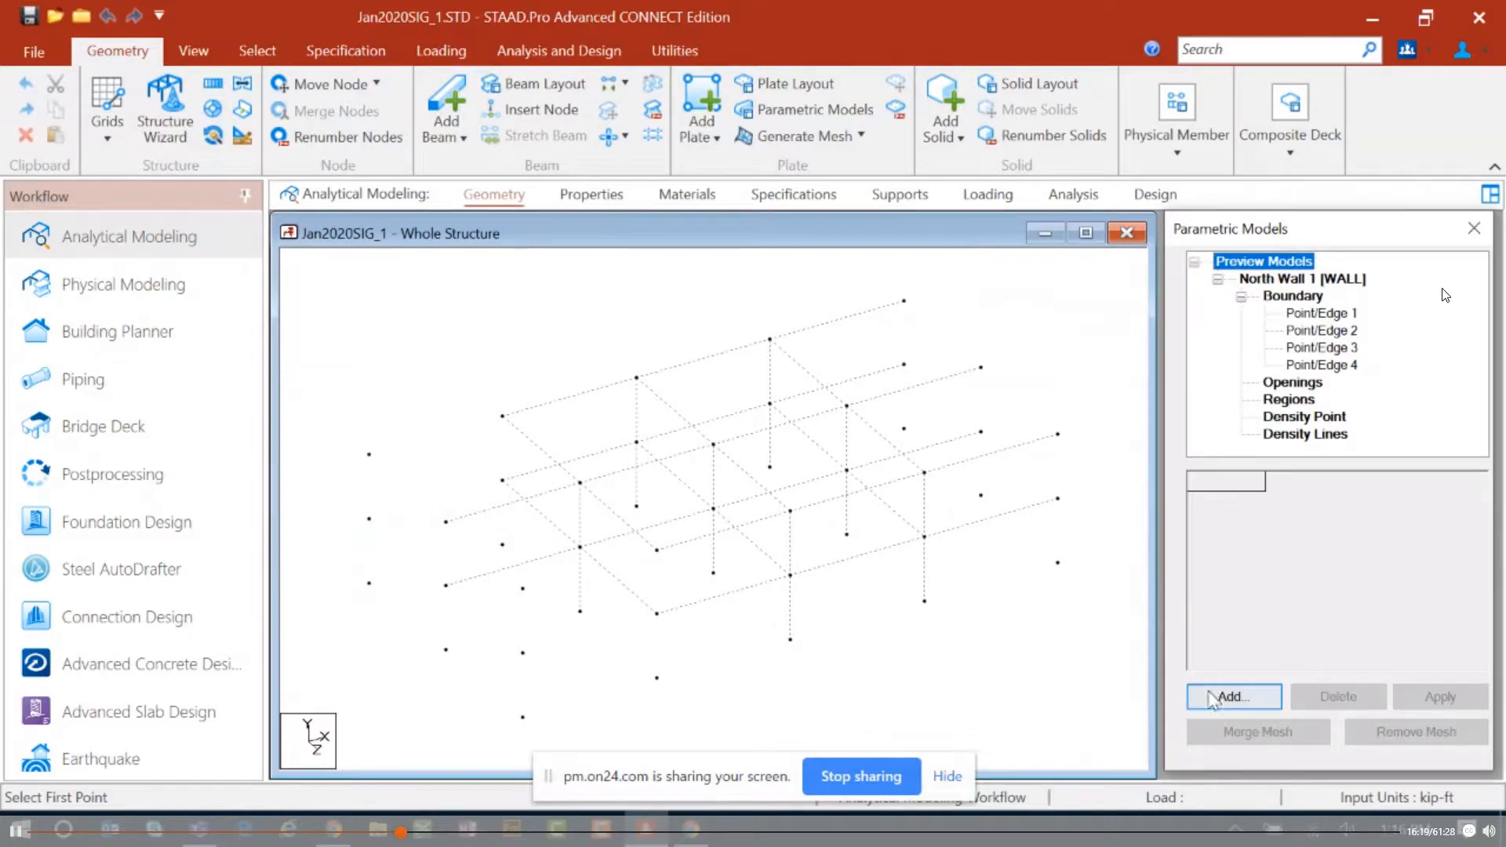
pyautogui.click(1212, 696)
pyautogui.click(369, 519)
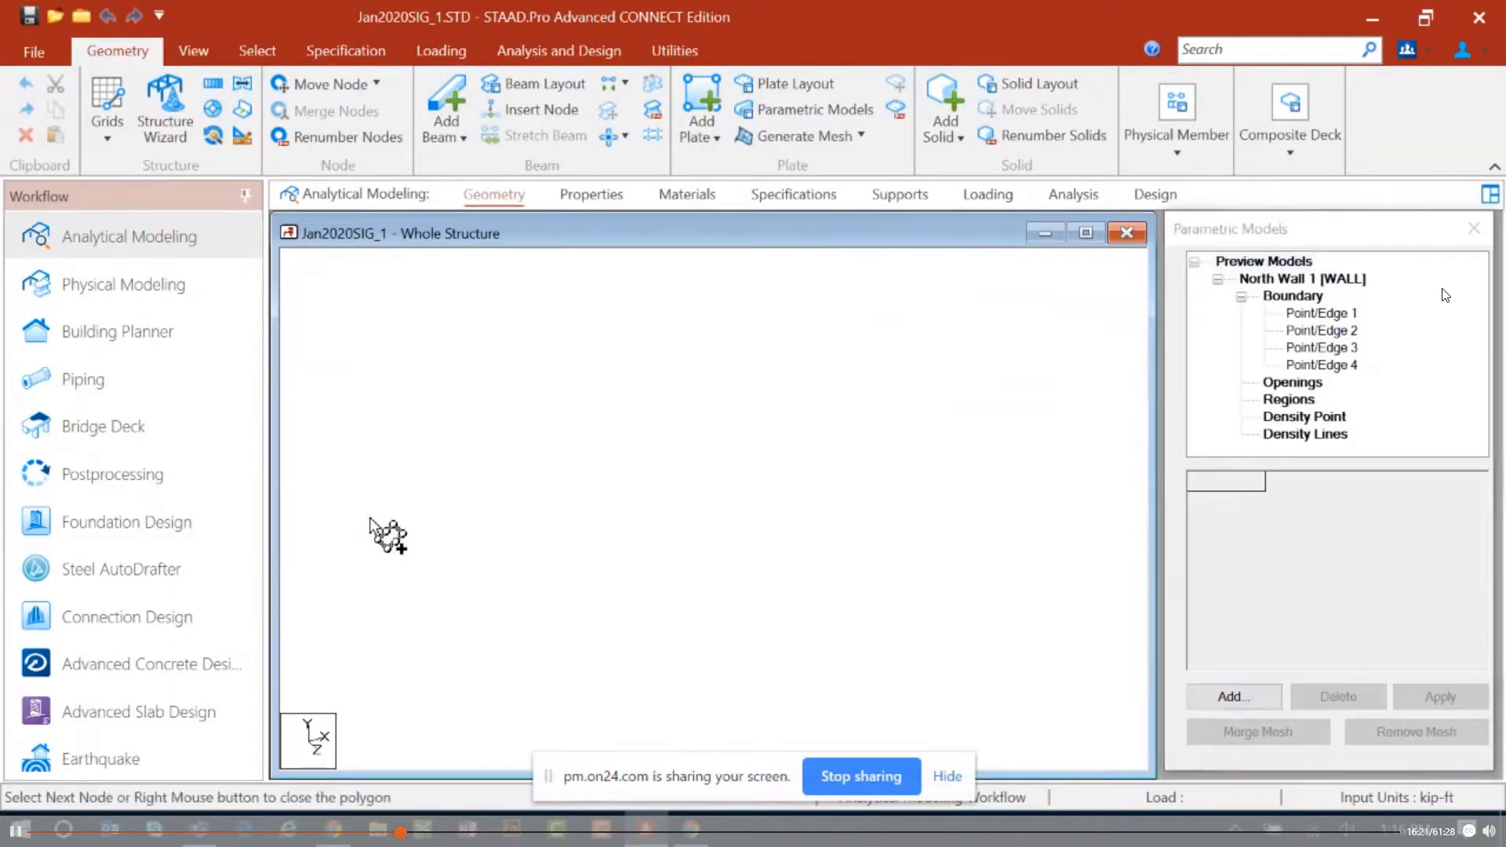
pyautogui.click(369, 454)
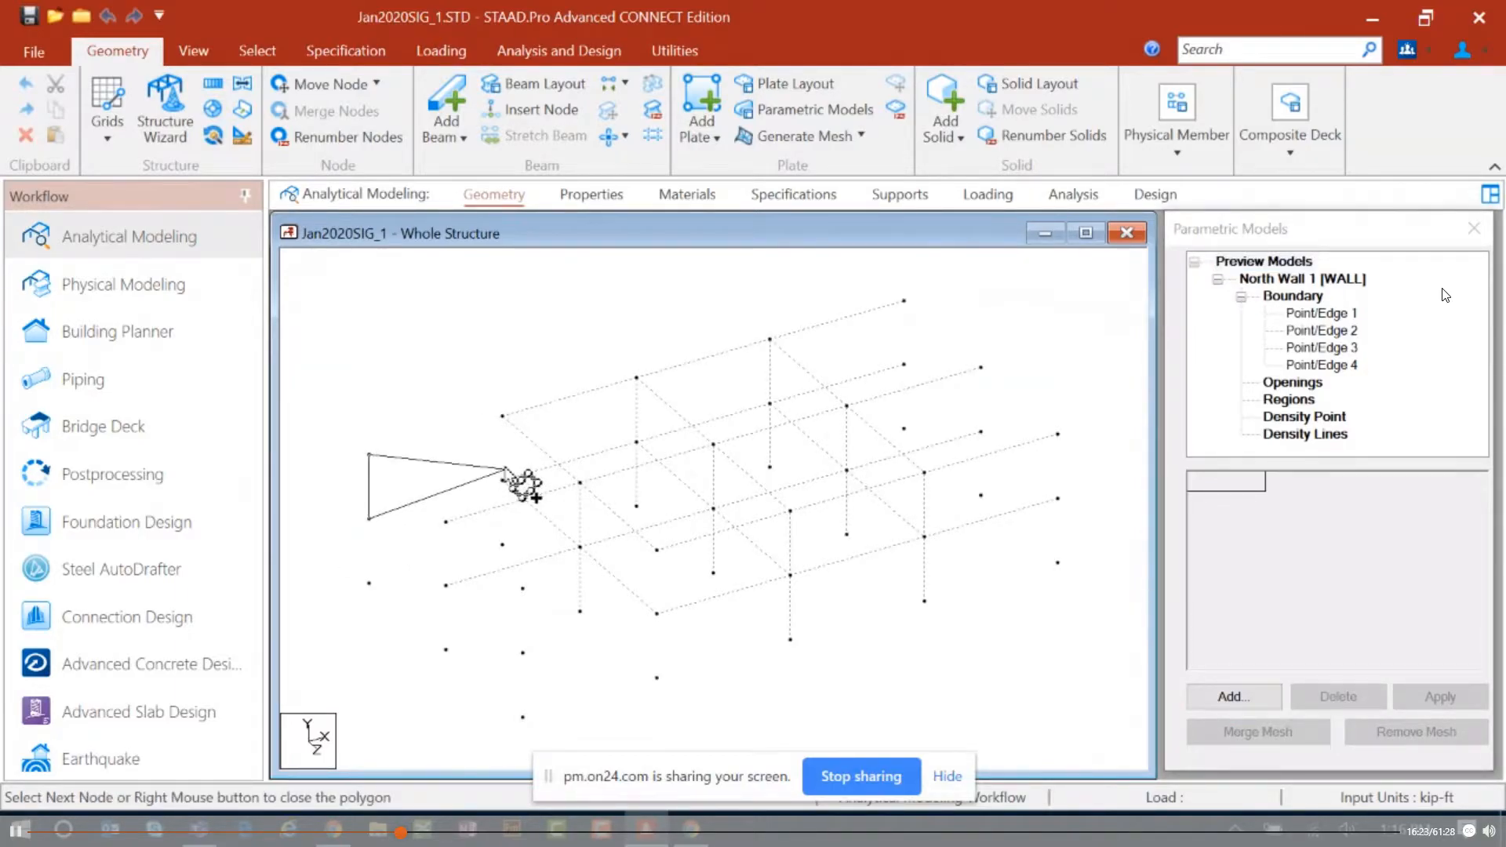
pyautogui.click(502, 416)
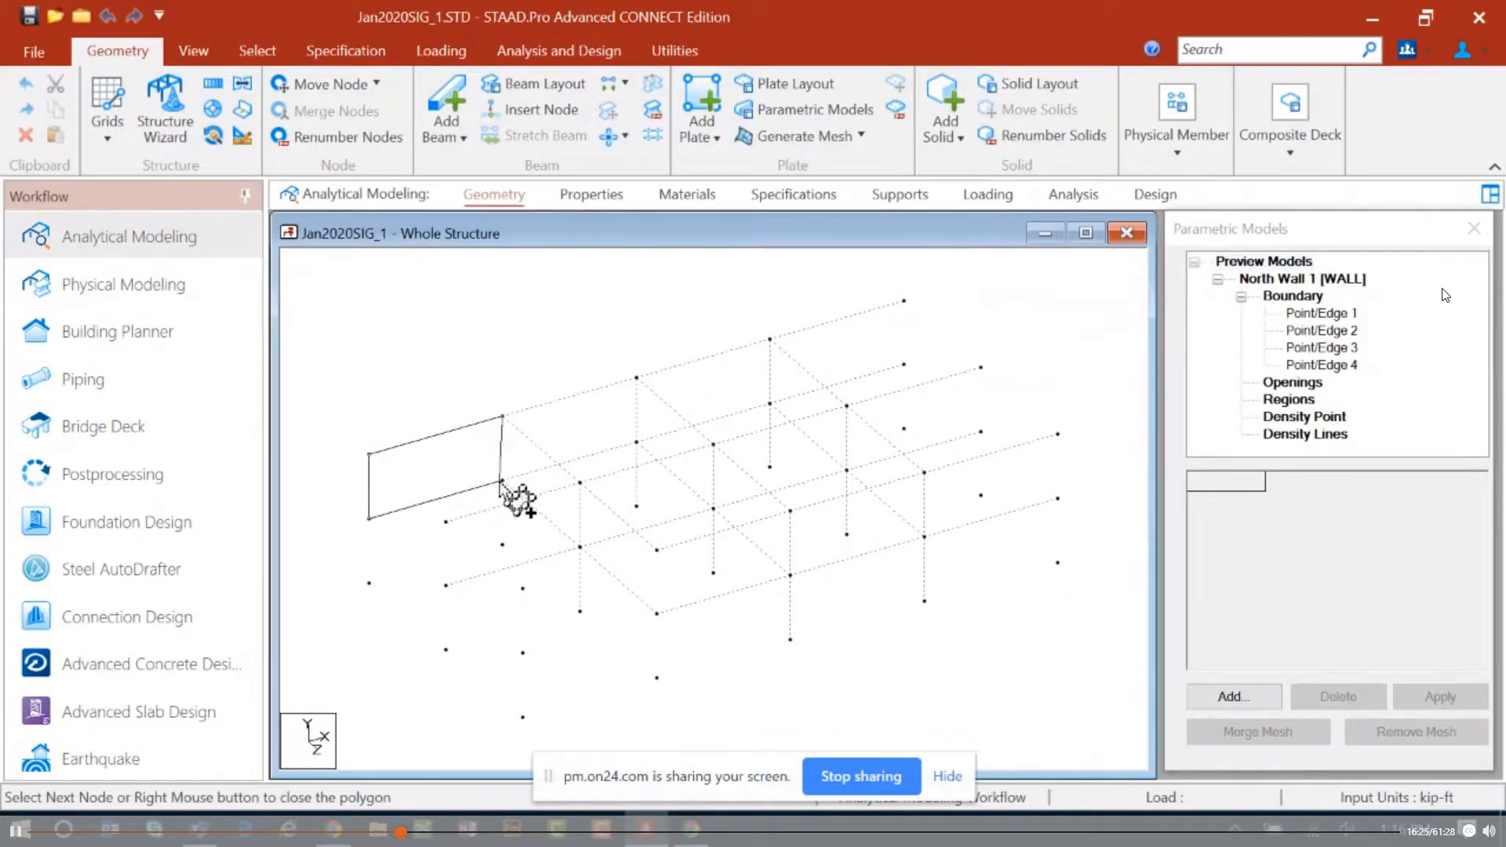
pyautogui.click(502, 481)
pyautogui.rightClick(424, 504)
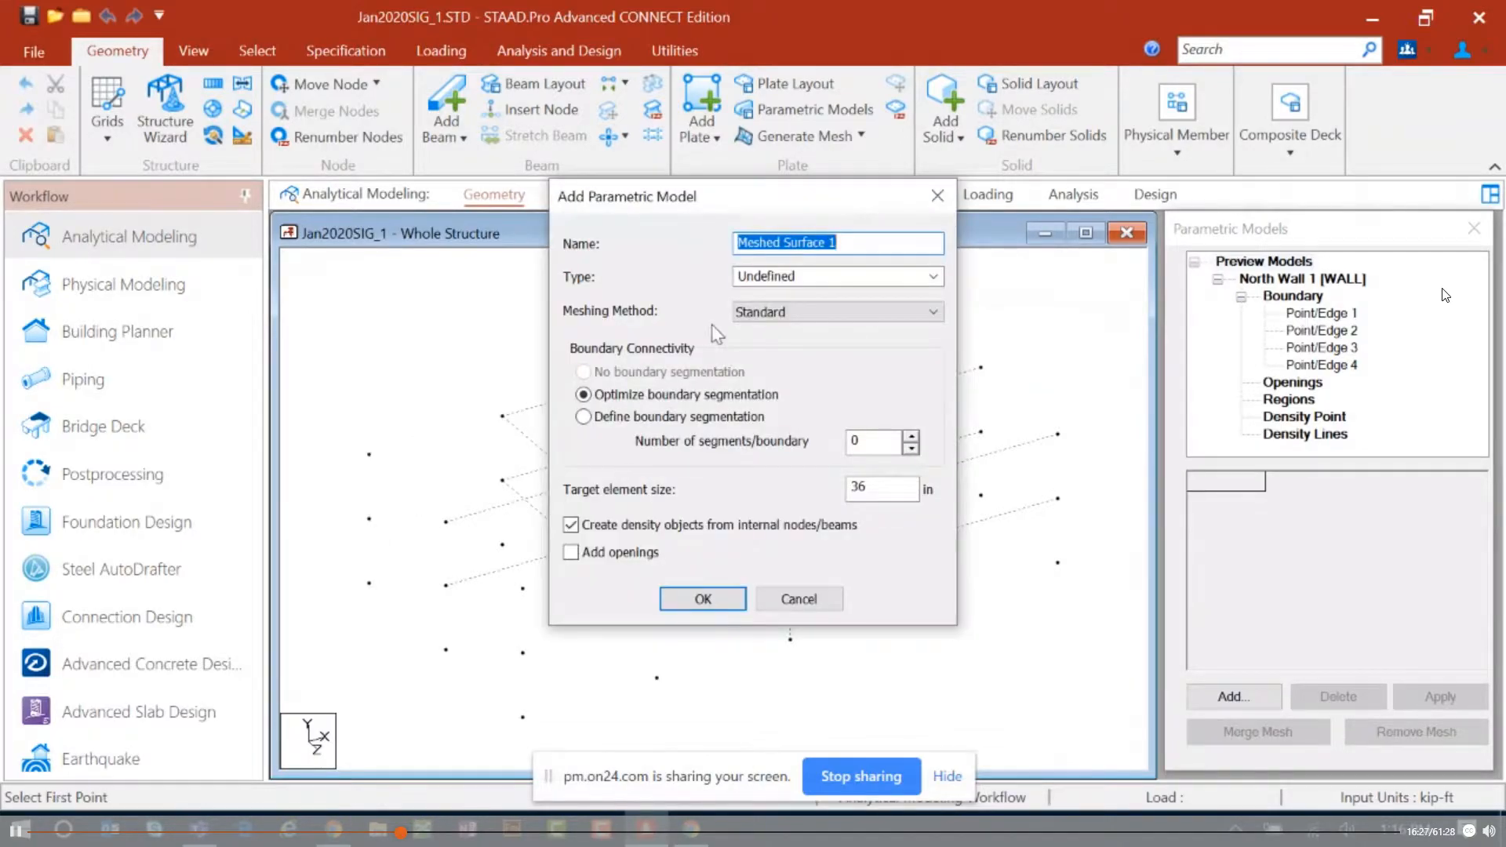
# Step: Name the parametric model North Wall 2, set its type to Wall, and create it with the other default mesh settings
pyautogui.write('North Wall 2')
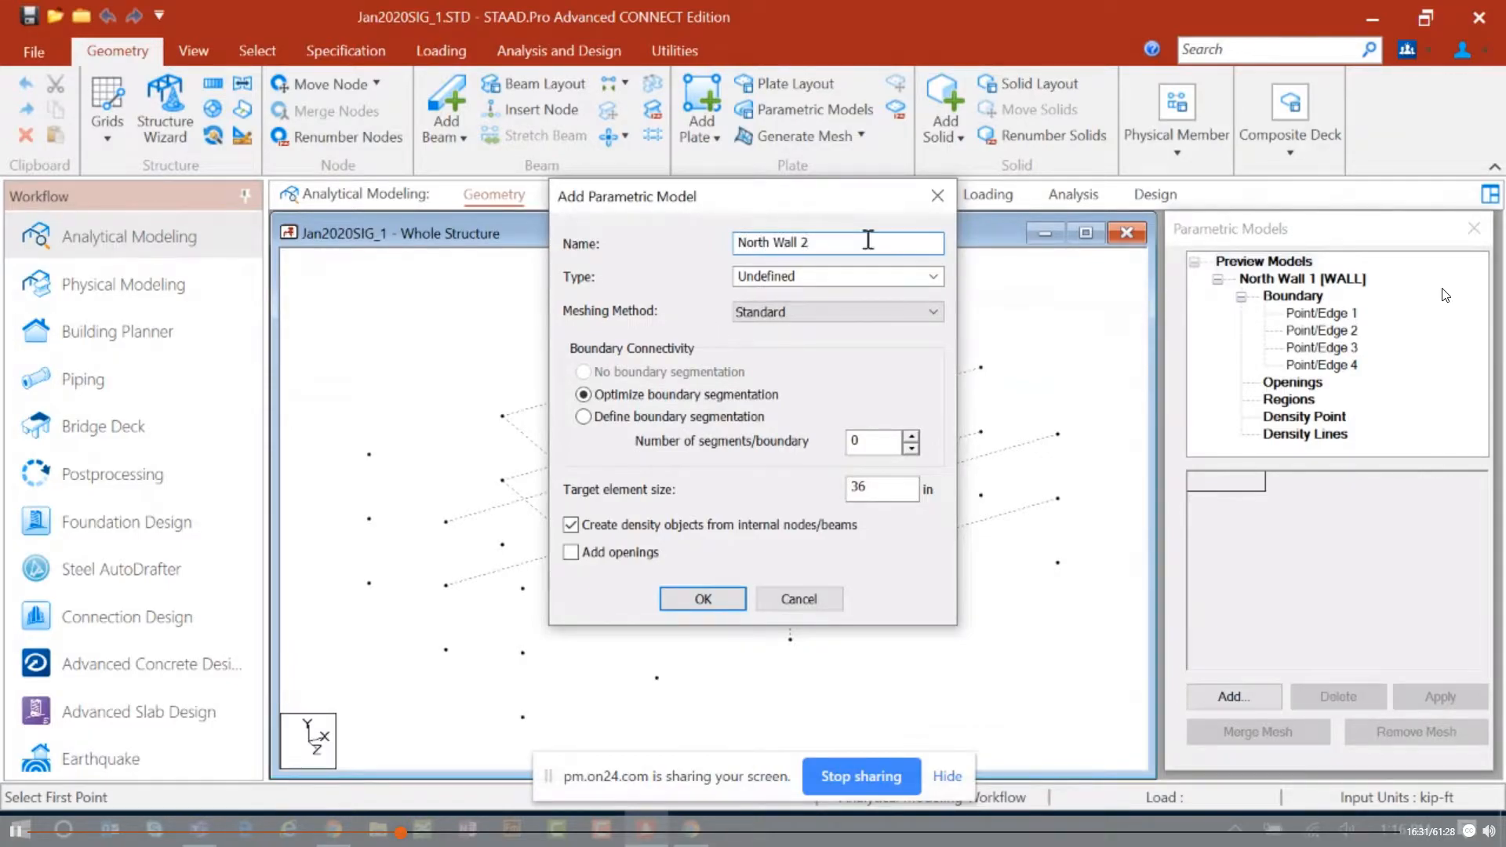
pyautogui.click(902, 277)
pyautogui.click(767, 312)
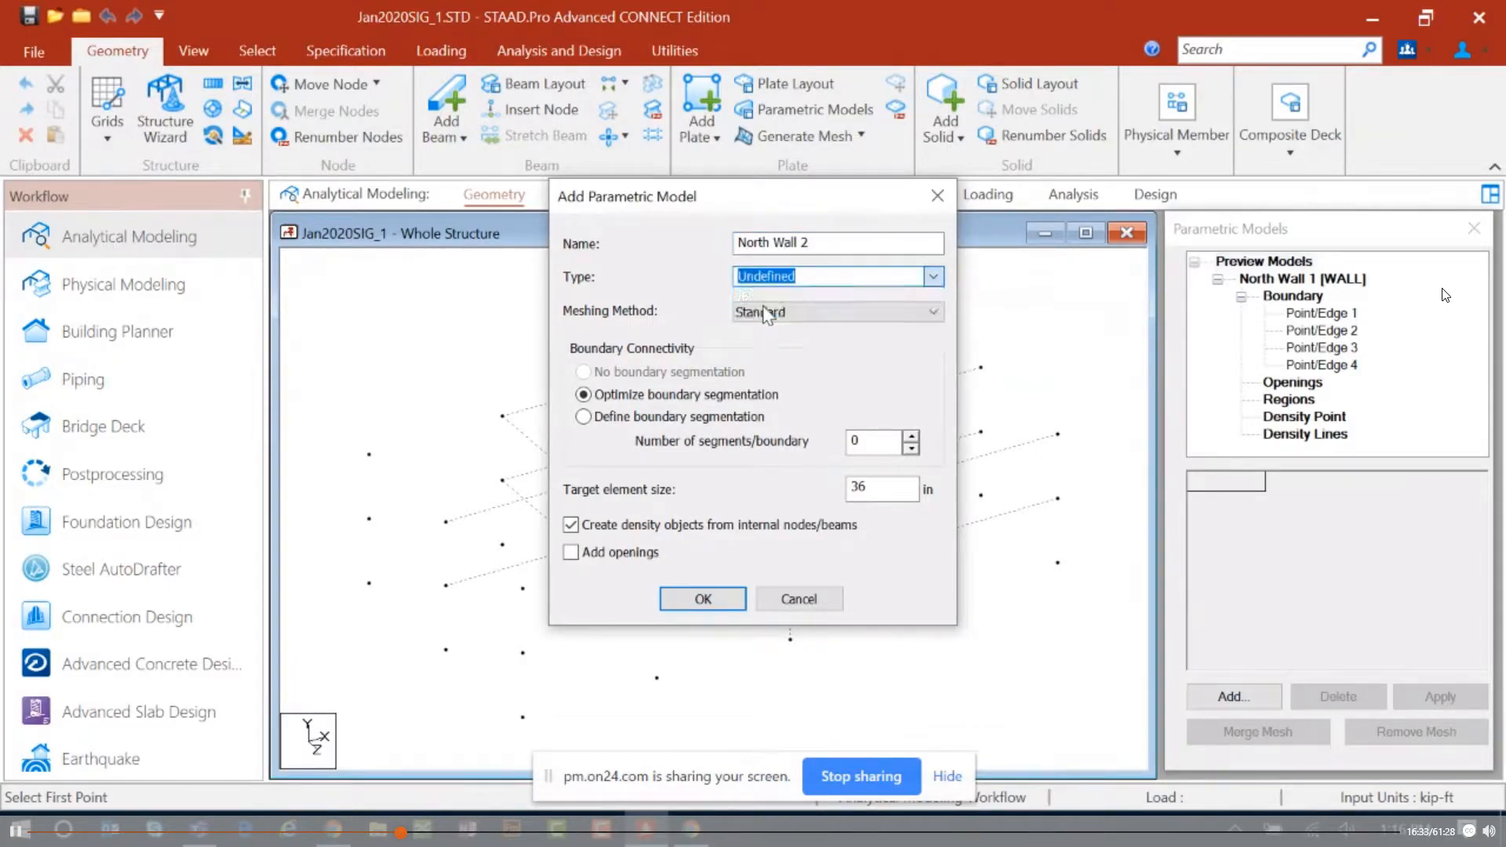
pyautogui.click(703, 600)
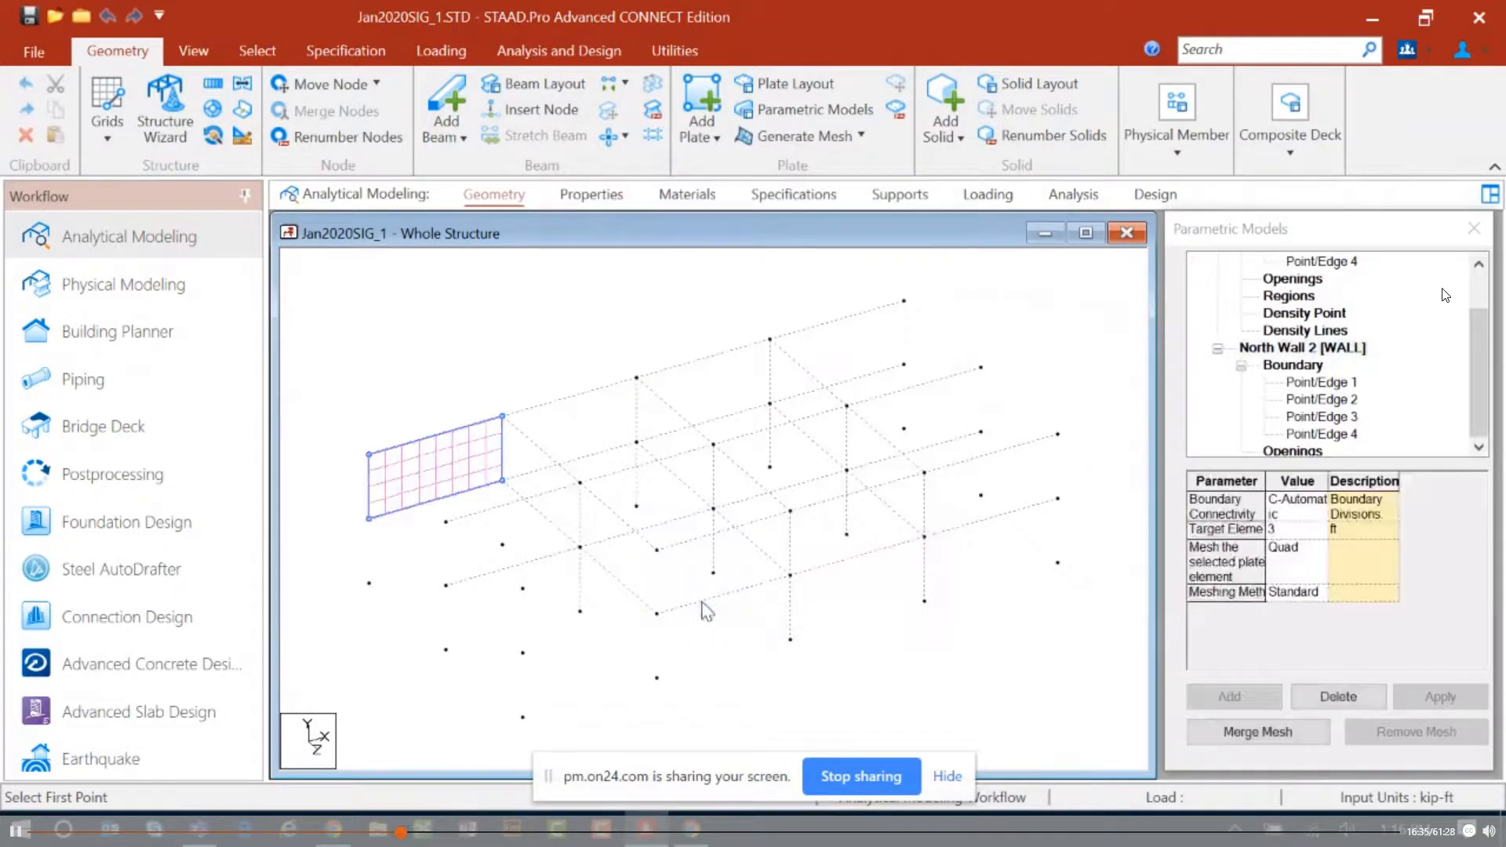
# Step: Add a parametric model whose boundary spans the full width of the west end, between the base and first-level corner nodes
pyautogui.moveTo(1478, 361); pyautogui.dragTo(1479, 334)
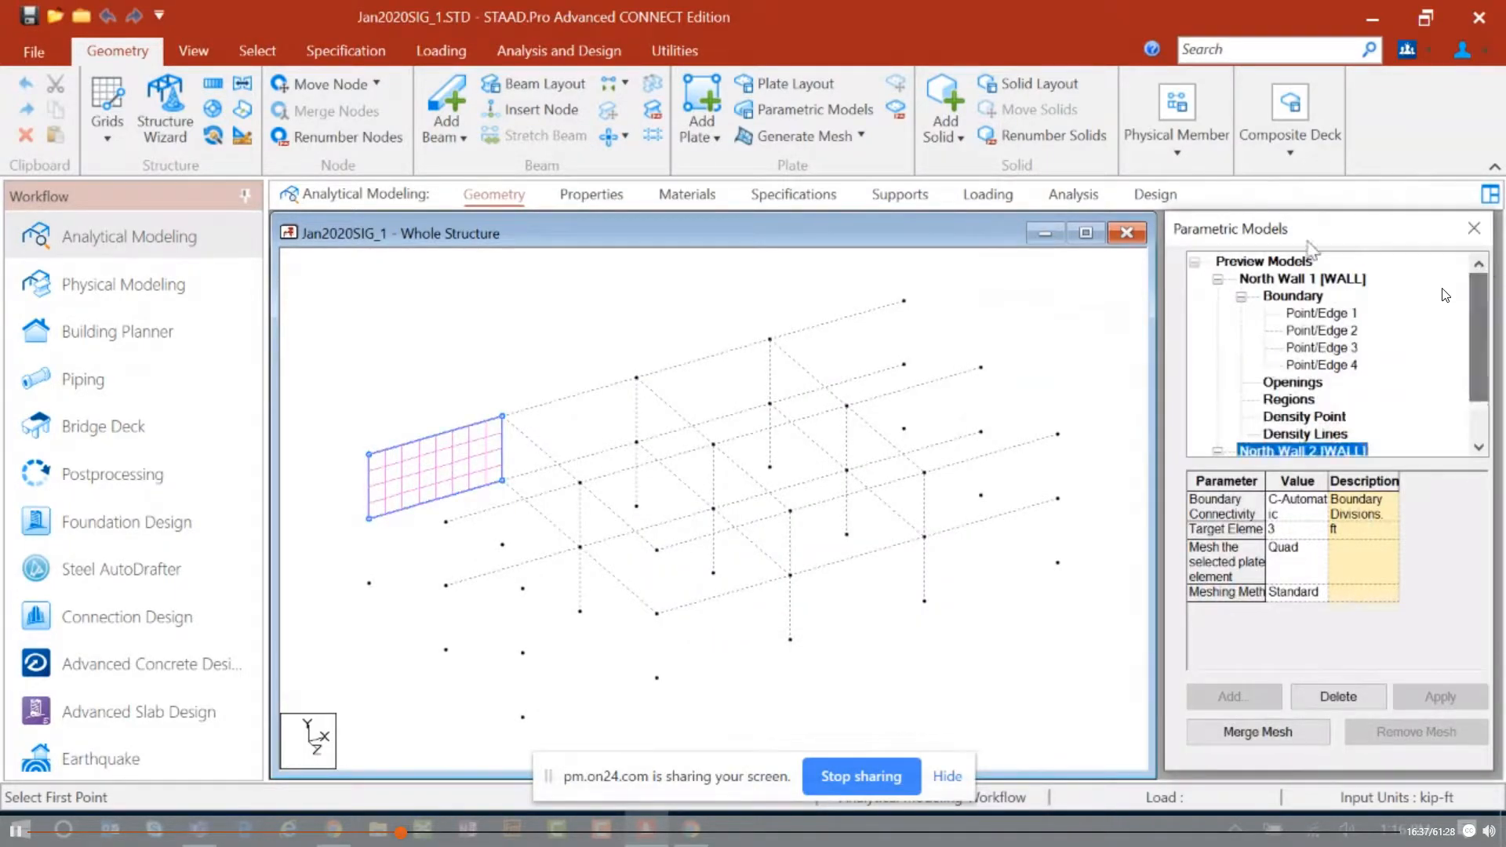
pyautogui.click(1263, 261)
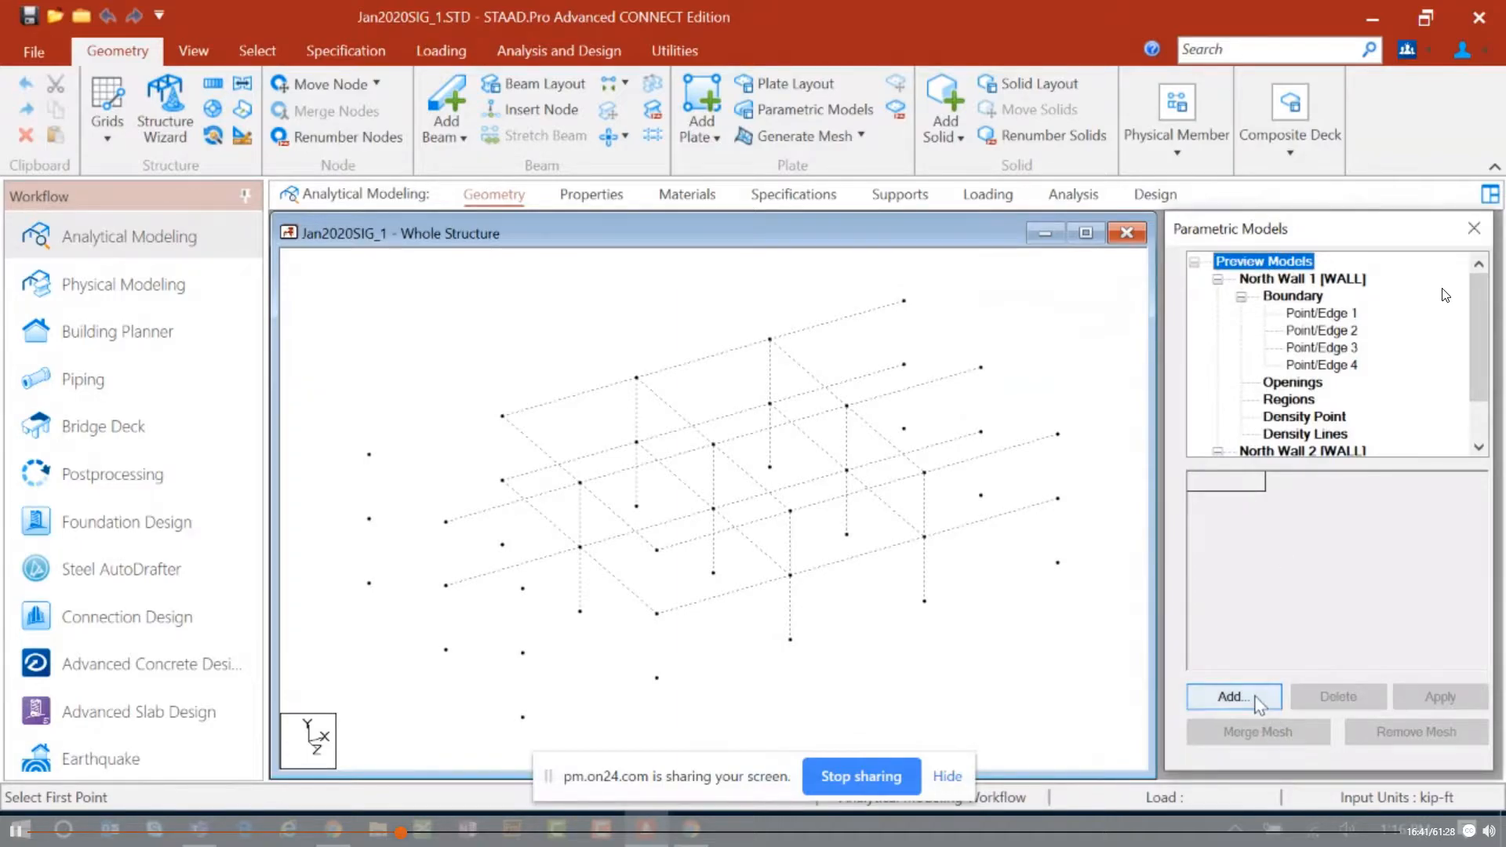
pyautogui.click(1227, 697)
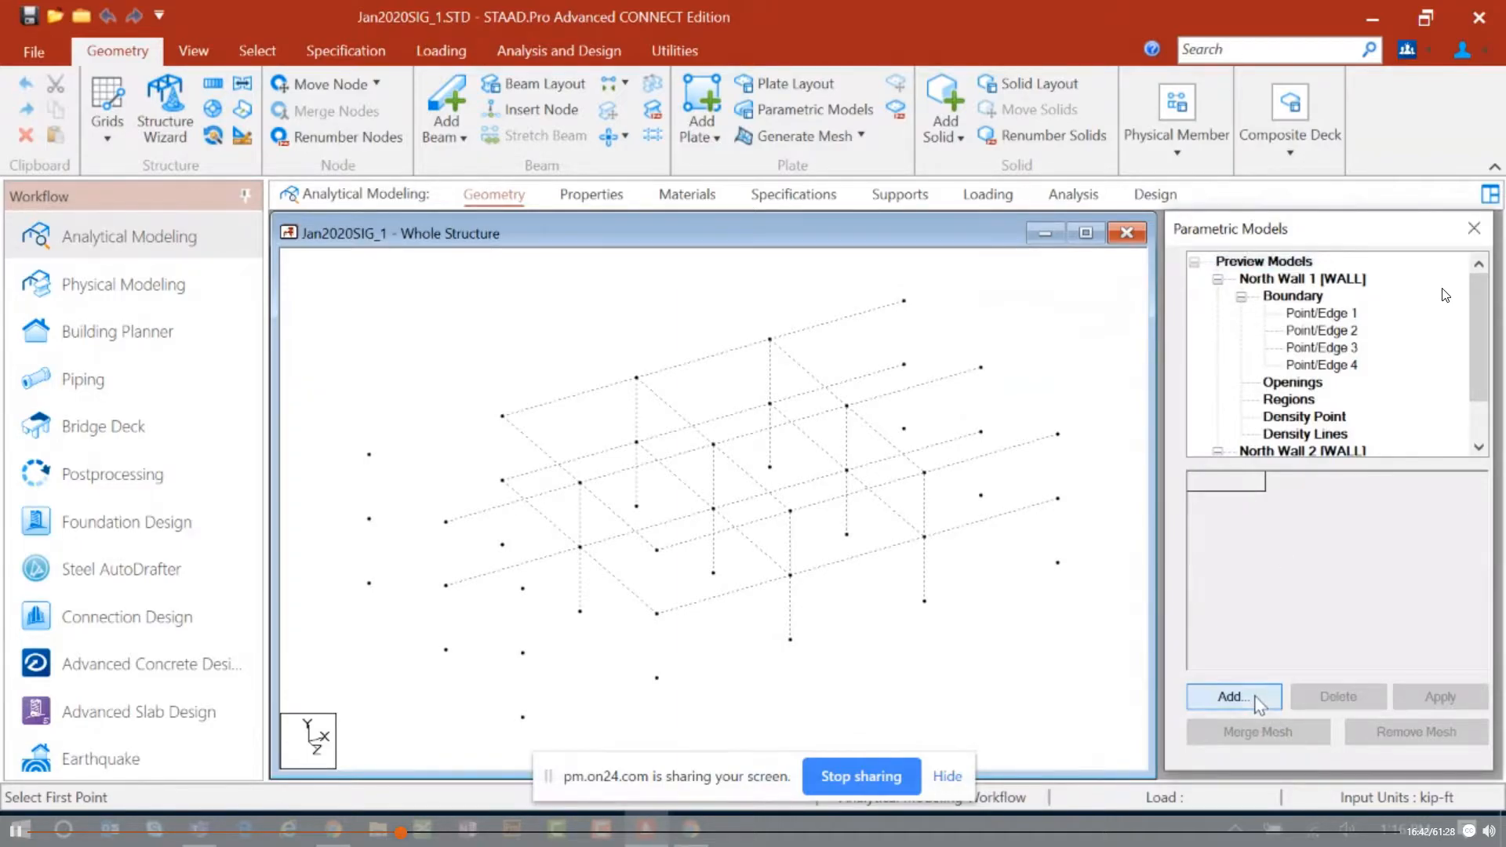
pyautogui.click(370, 583)
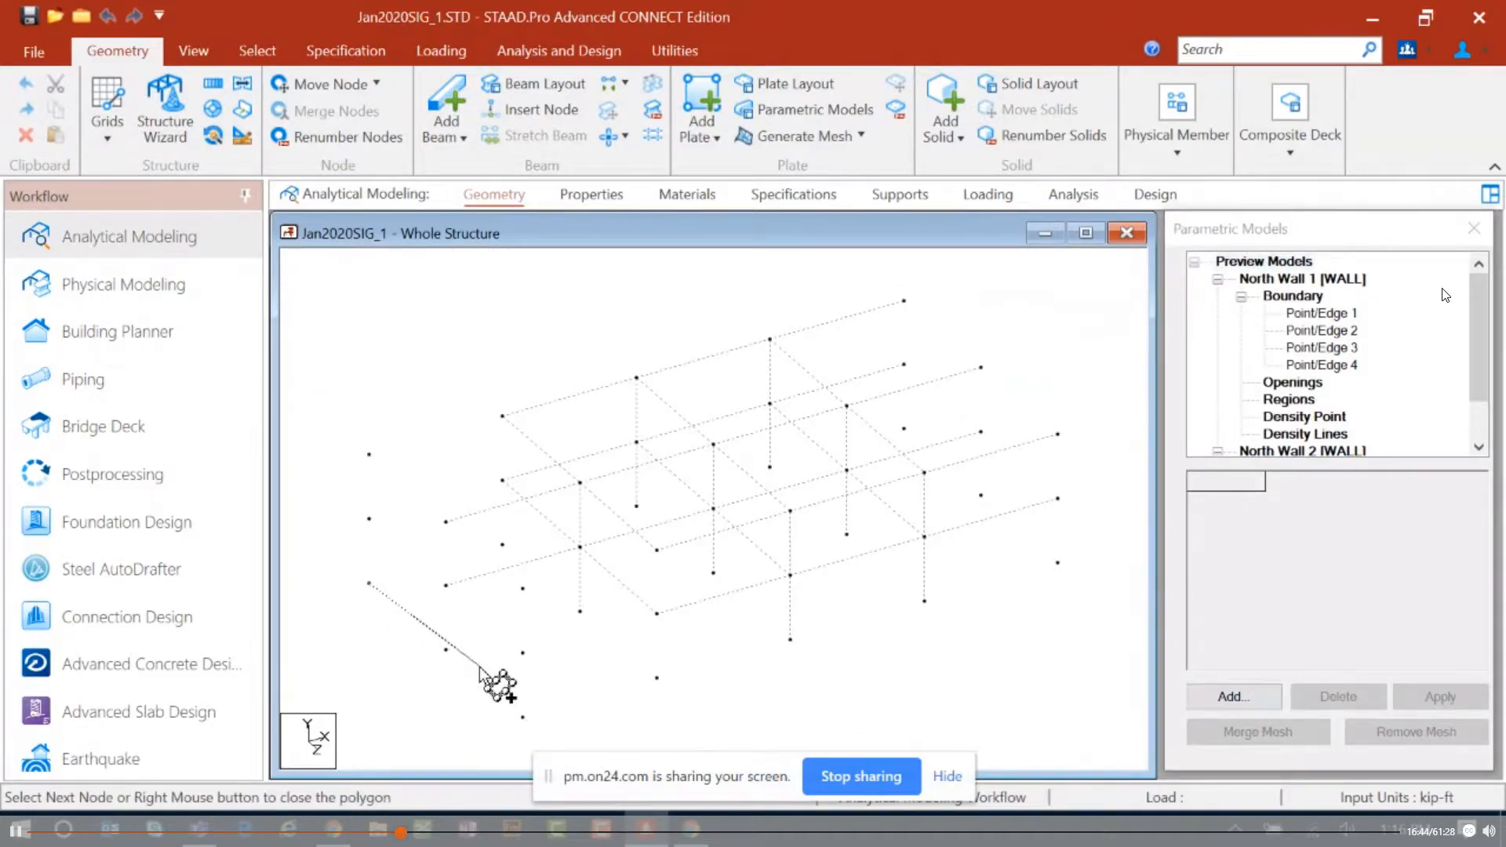
pyautogui.click(522, 652)
pyautogui.click(370, 519)
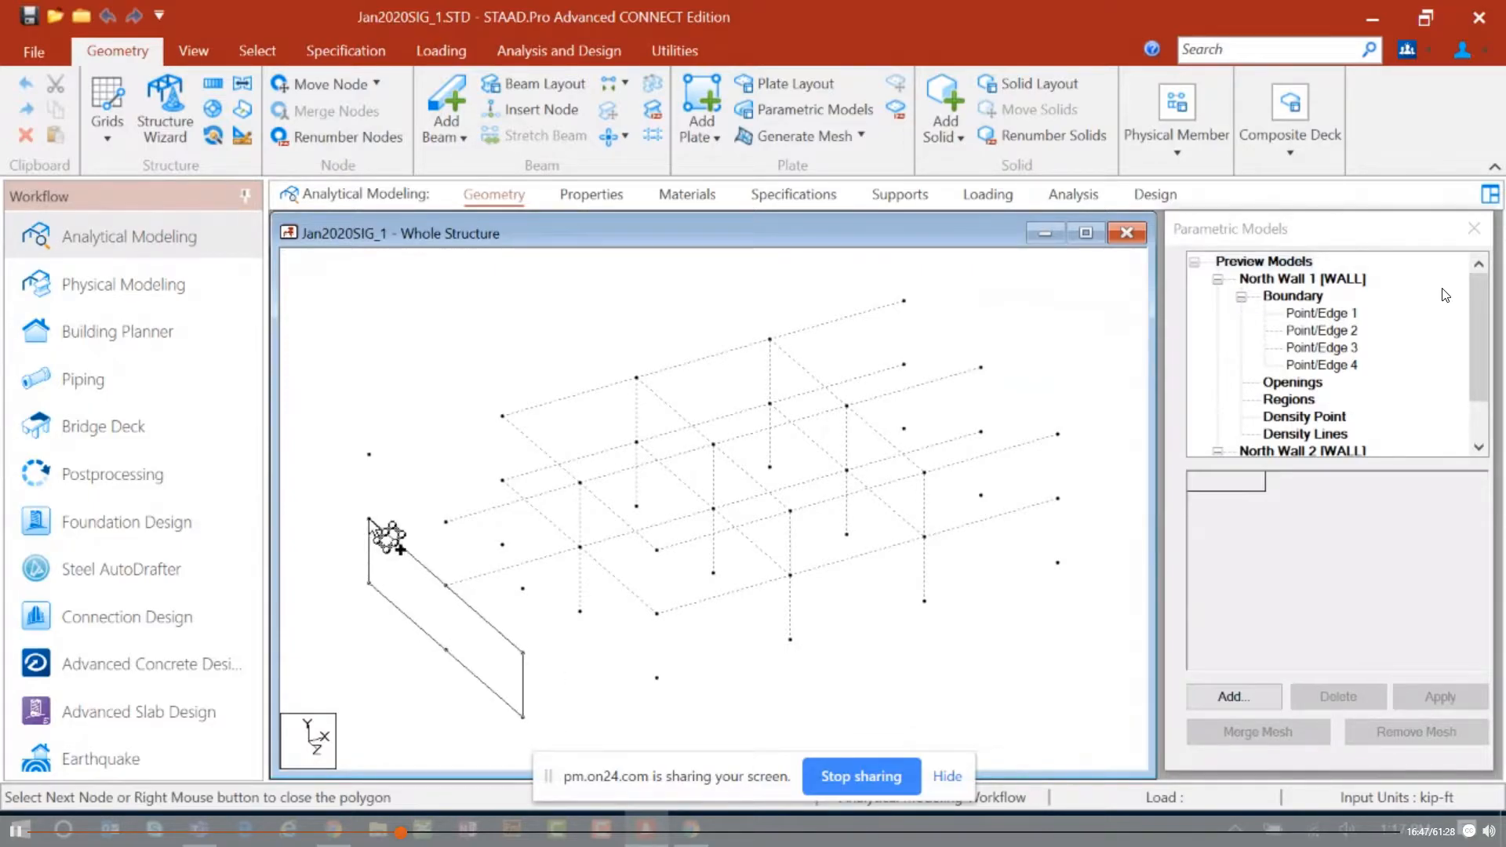
pyautogui.rightClick(392, 558)
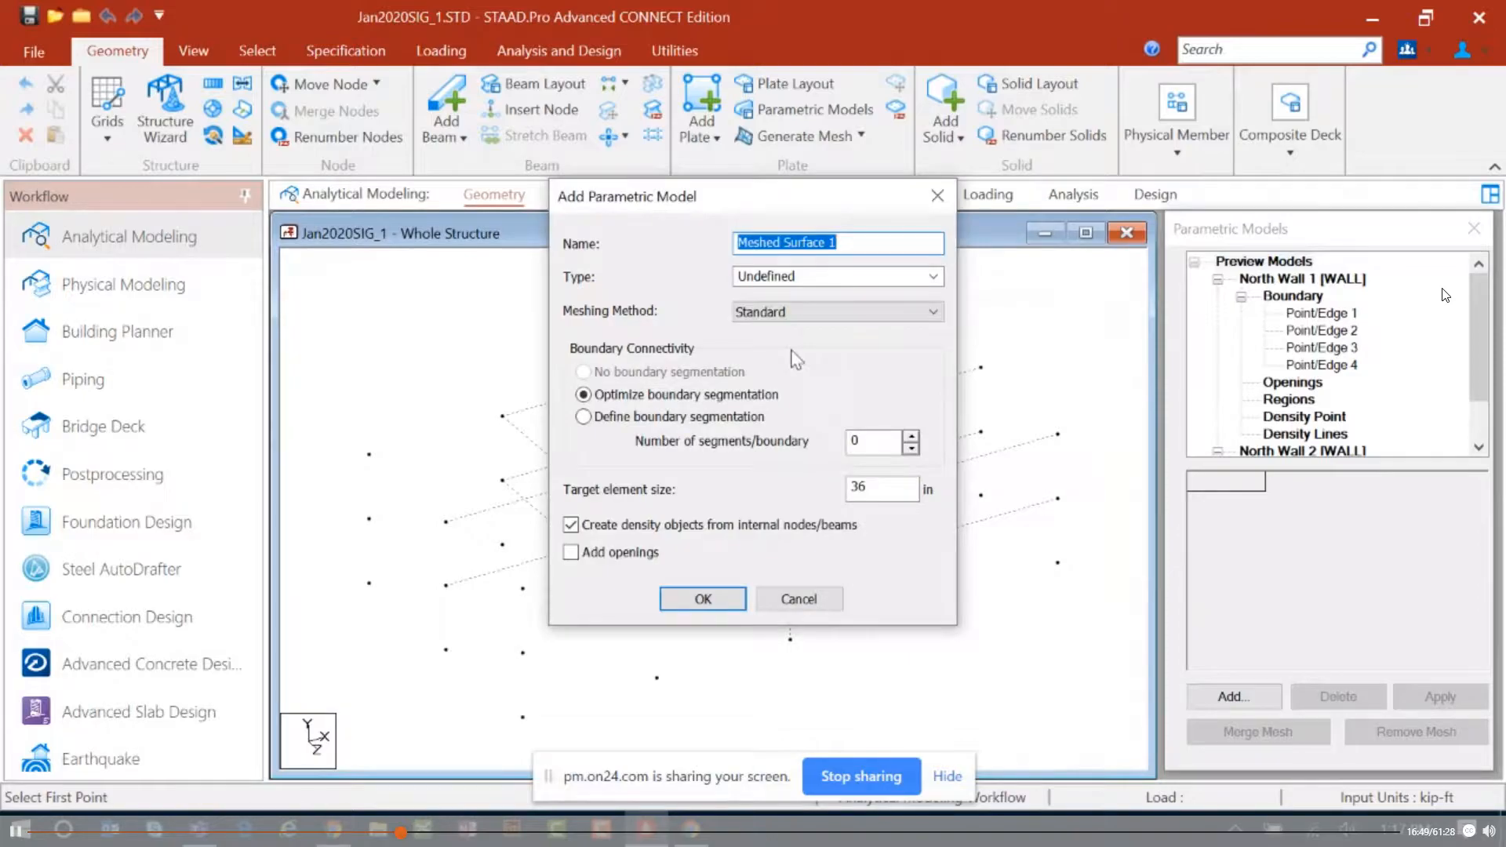
# Step: Name the parametric model West Wall 1, set its type to Wall, and create it with the other default mesh settings
pyautogui.write('West Wall')
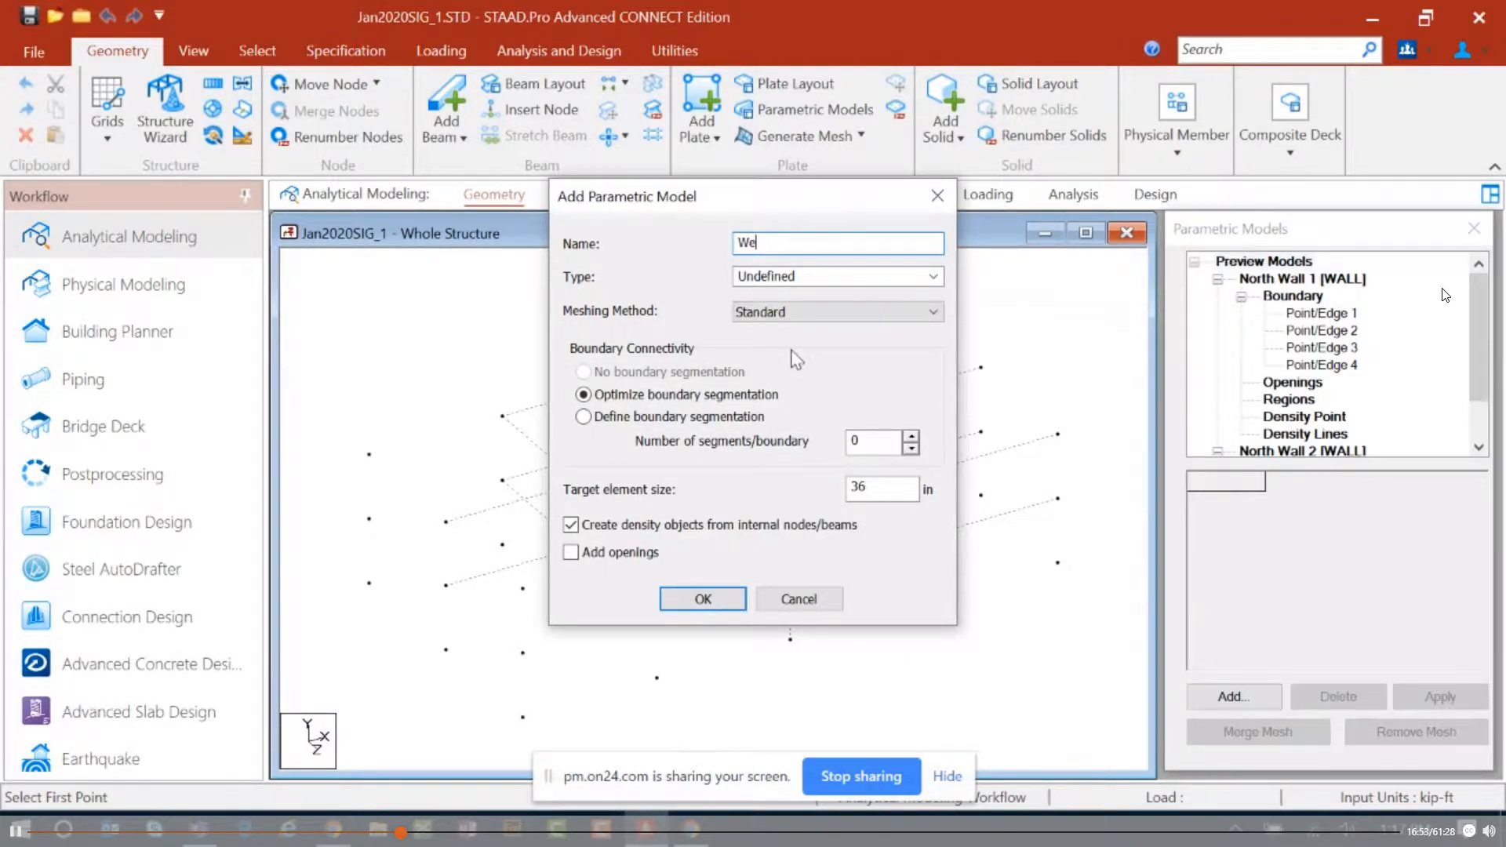
pyautogui.click(879, 279)
pyautogui.click(784, 307)
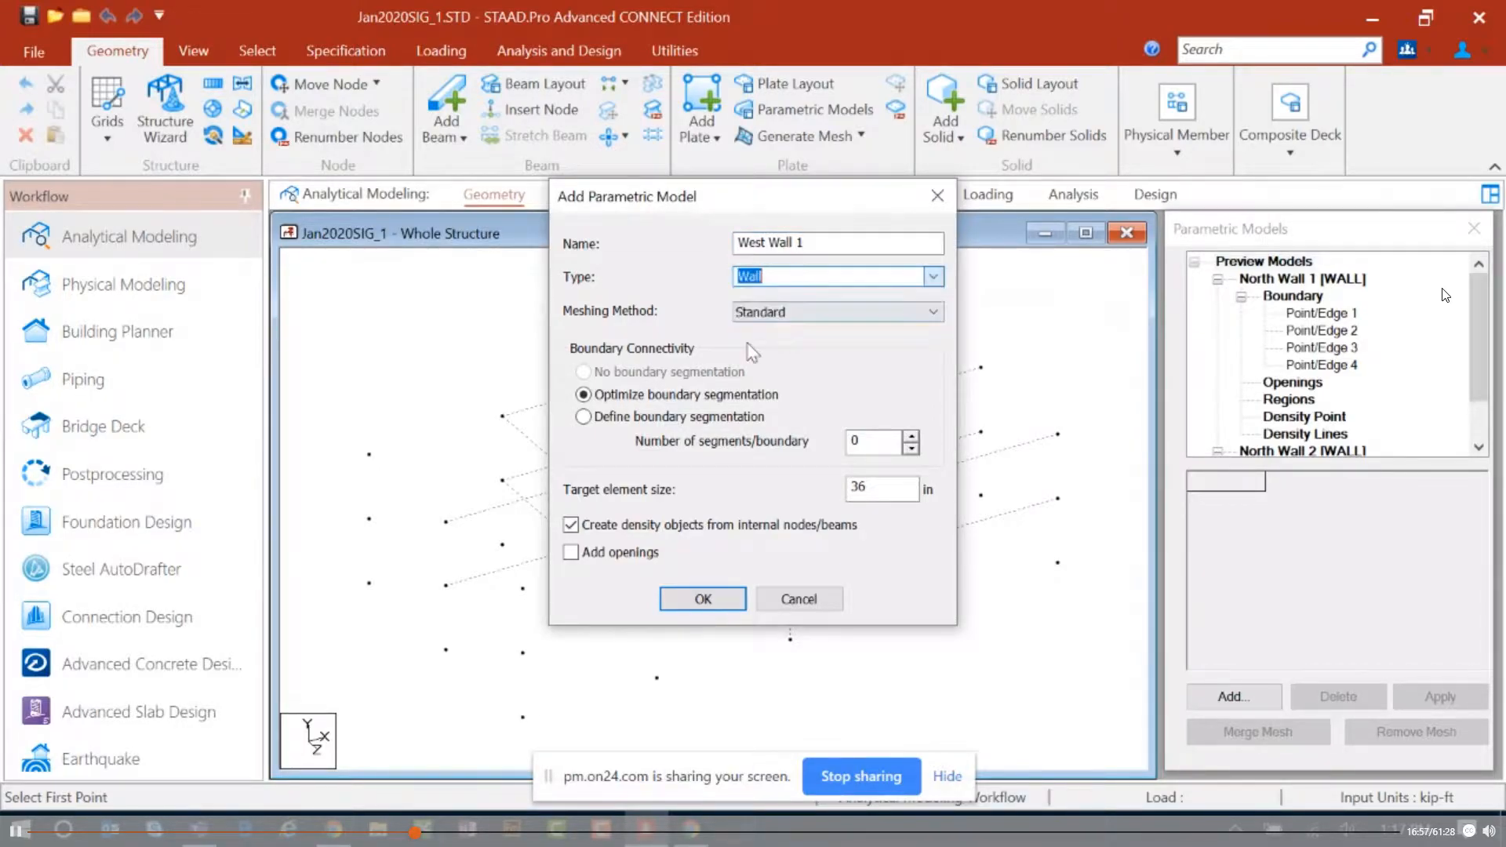
pyautogui.click(703, 599)
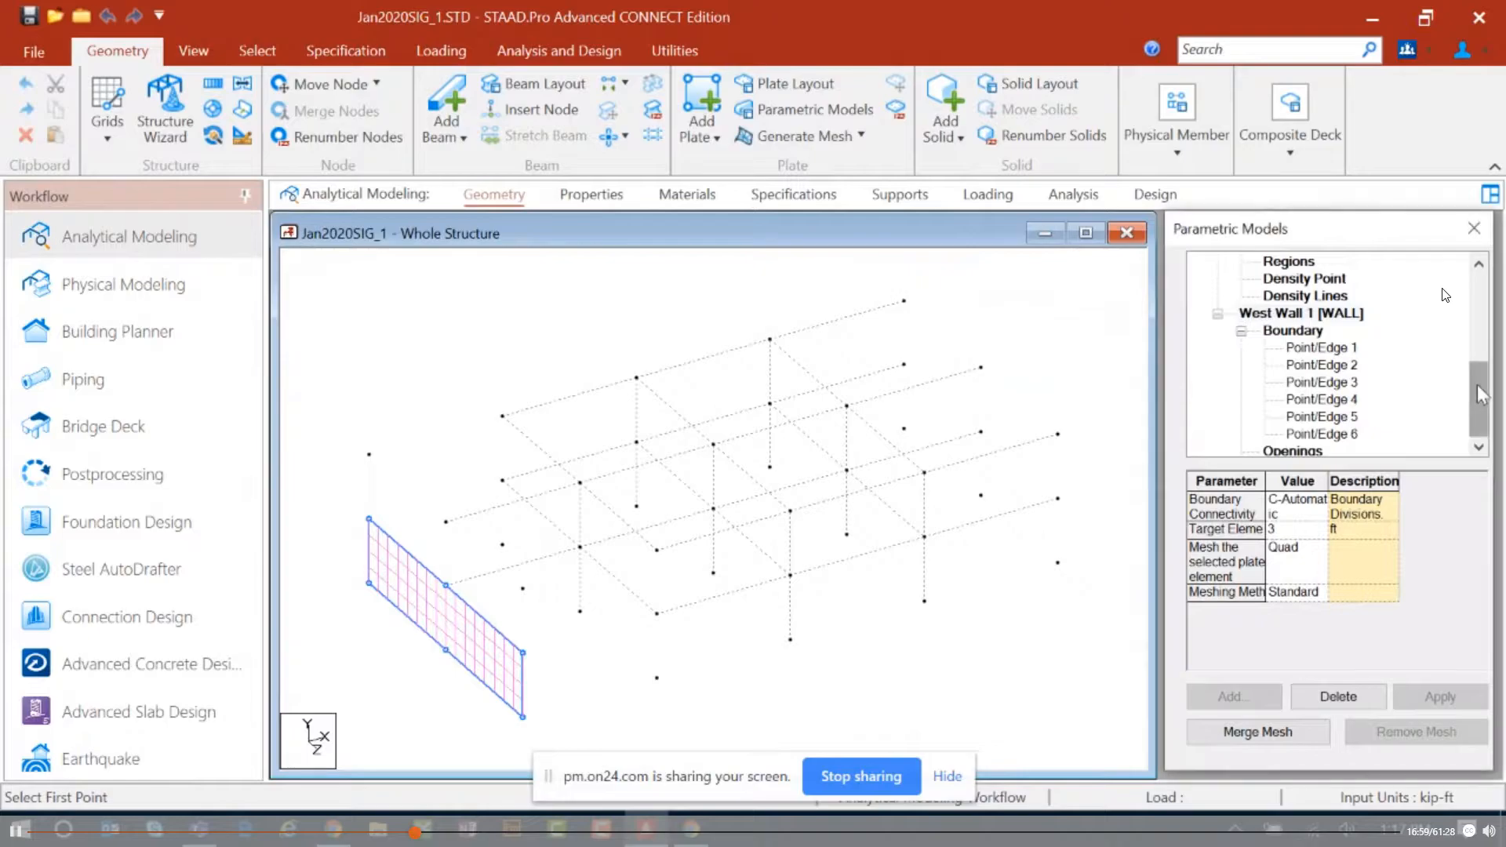
# Step: Add a parametric model whose boundary spans the full width of the west end, between the first-level and roof corner nodes
pyautogui.moveTo(1477, 385); pyautogui.dragTo(1469, 262)
pyautogui.click(1259, 263)
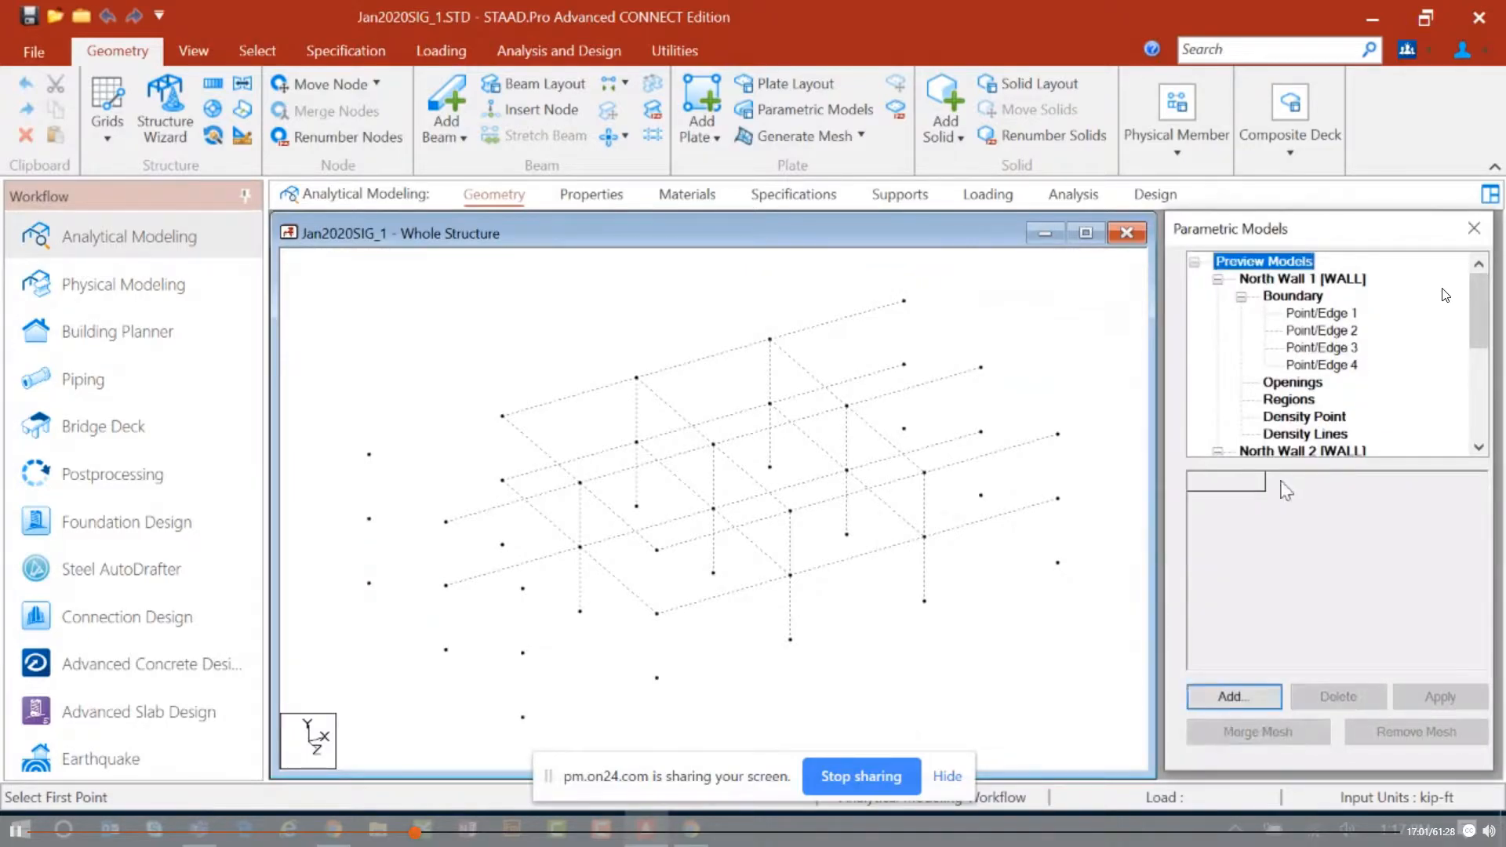
pyautogui.click(1197, 694)
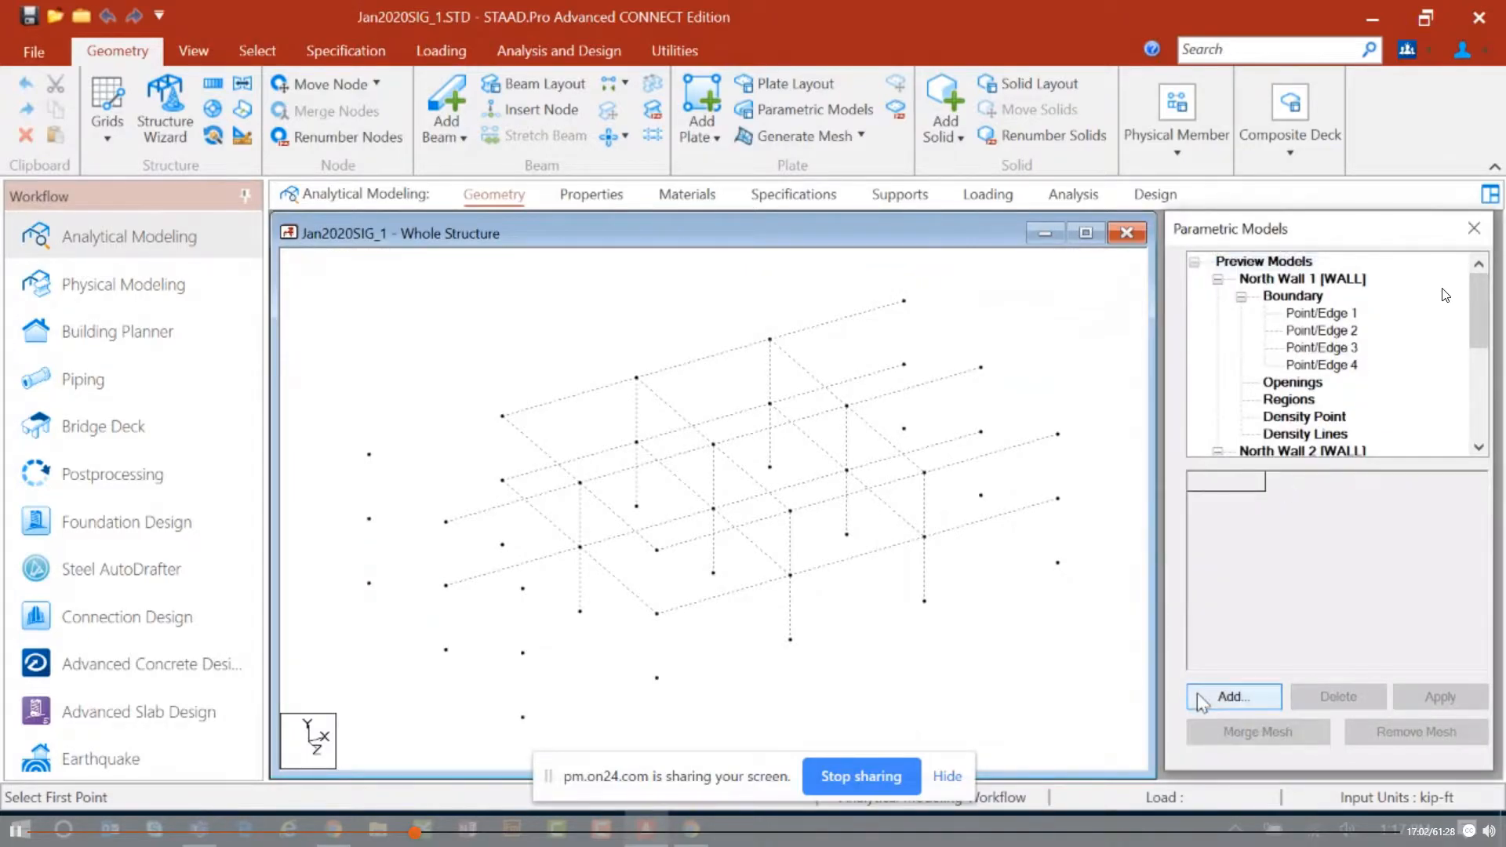
pyautogui.click(369, 518)
pyautogui.click(369, 453)
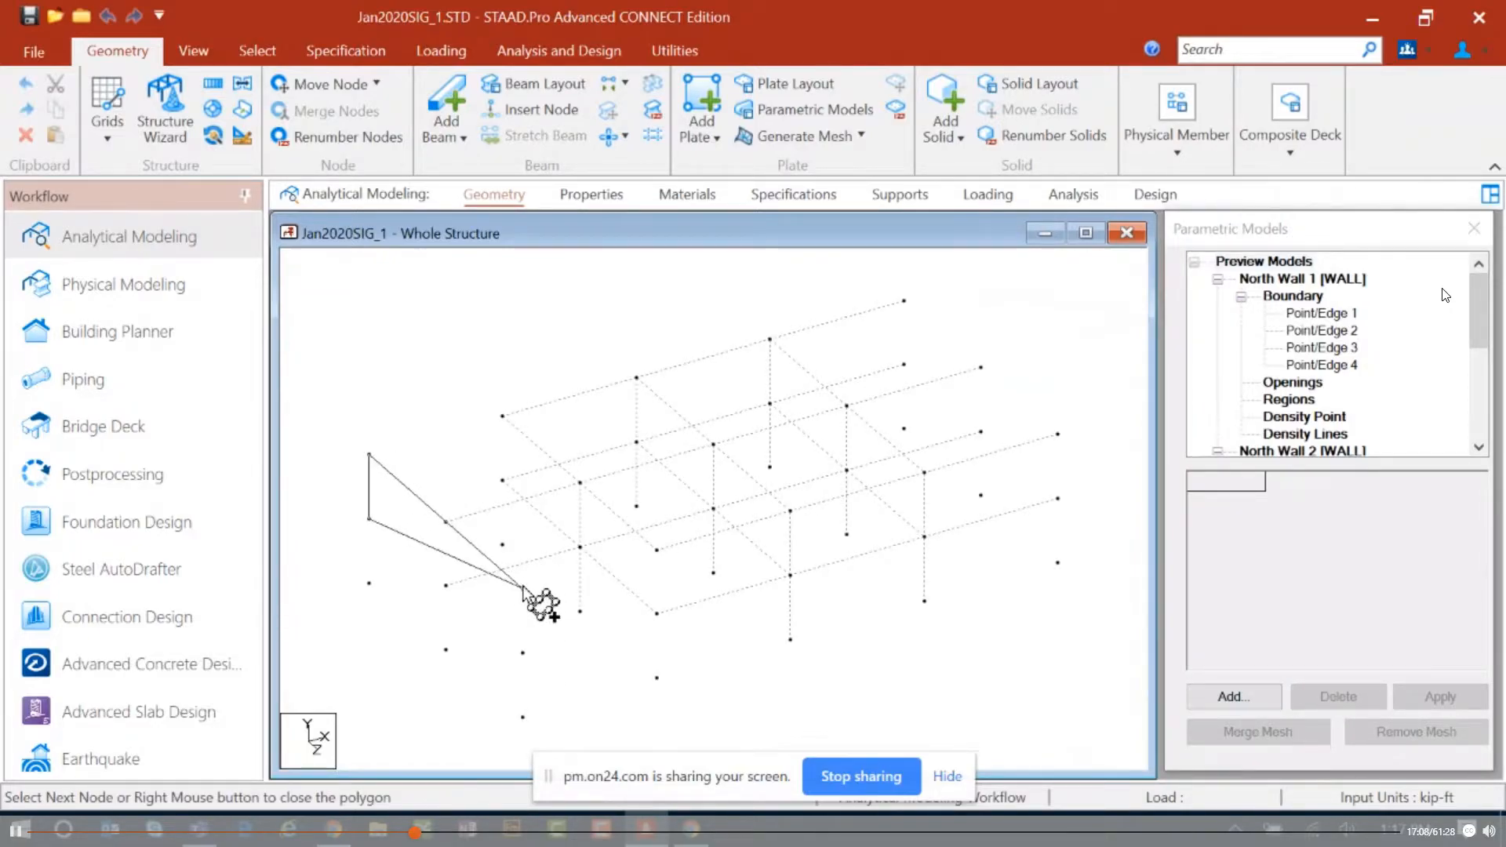
pyautogui.click(523, 588)
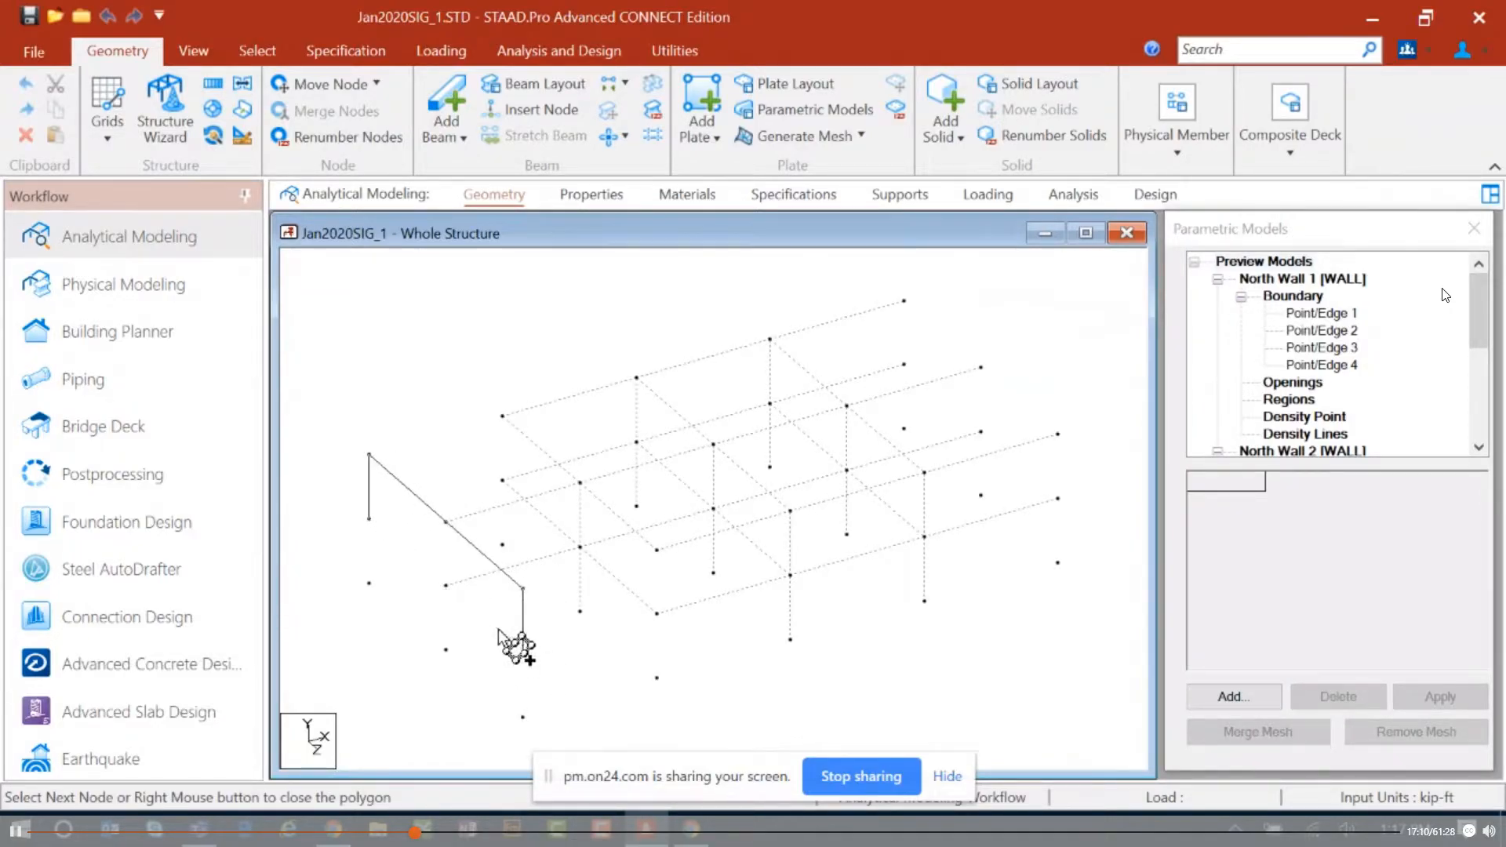
pyautogui.click(521, 648)
pyautogui.rightClick(515, 647)
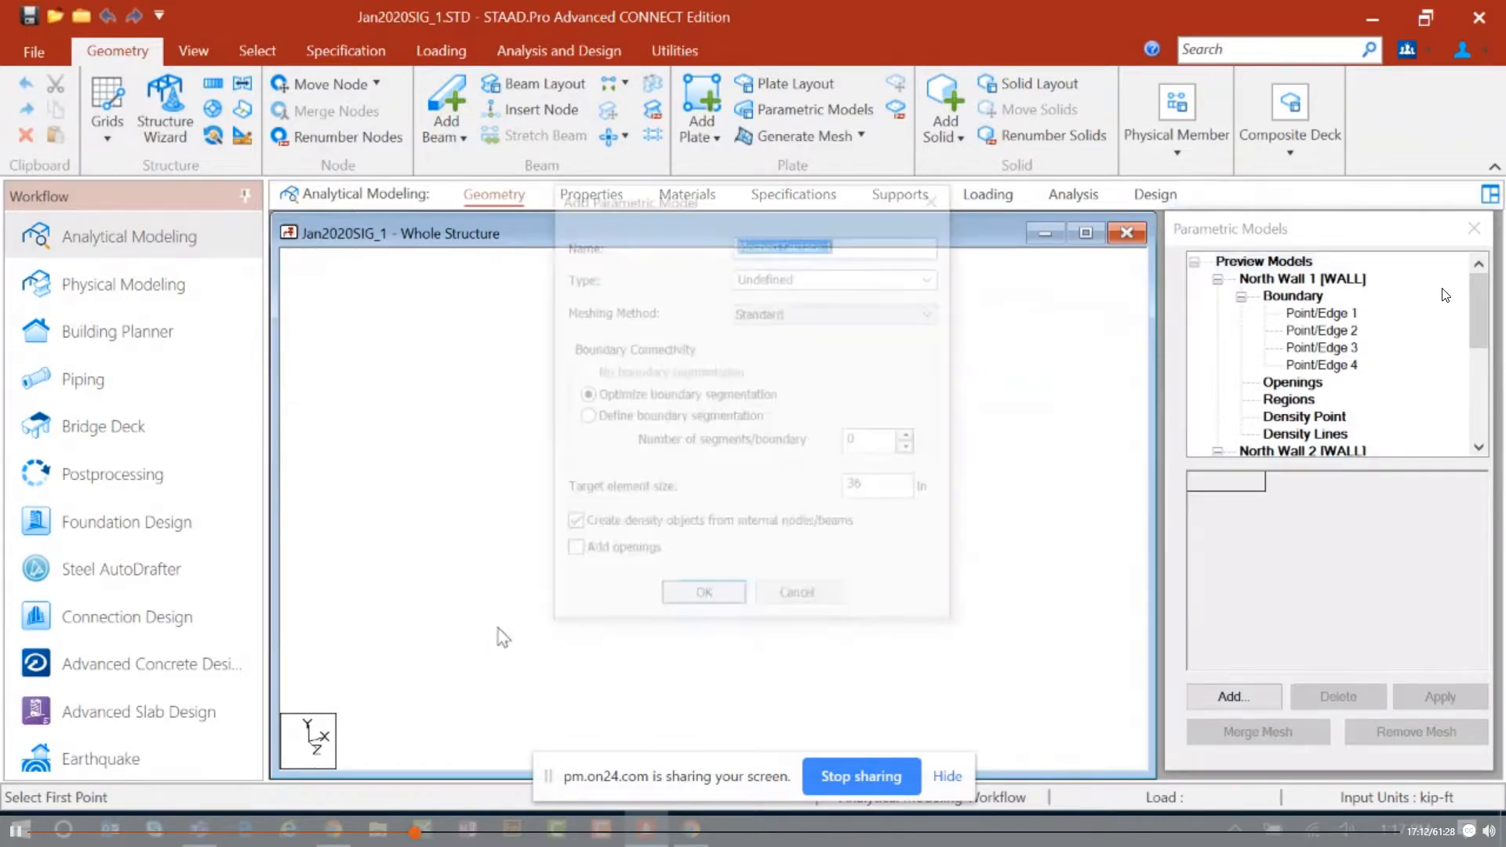
# Step: Name the parametric model West Wall 2, set its type to Wall, and create it with the other default mesh settings
pyautogui.write('West Wall 2')
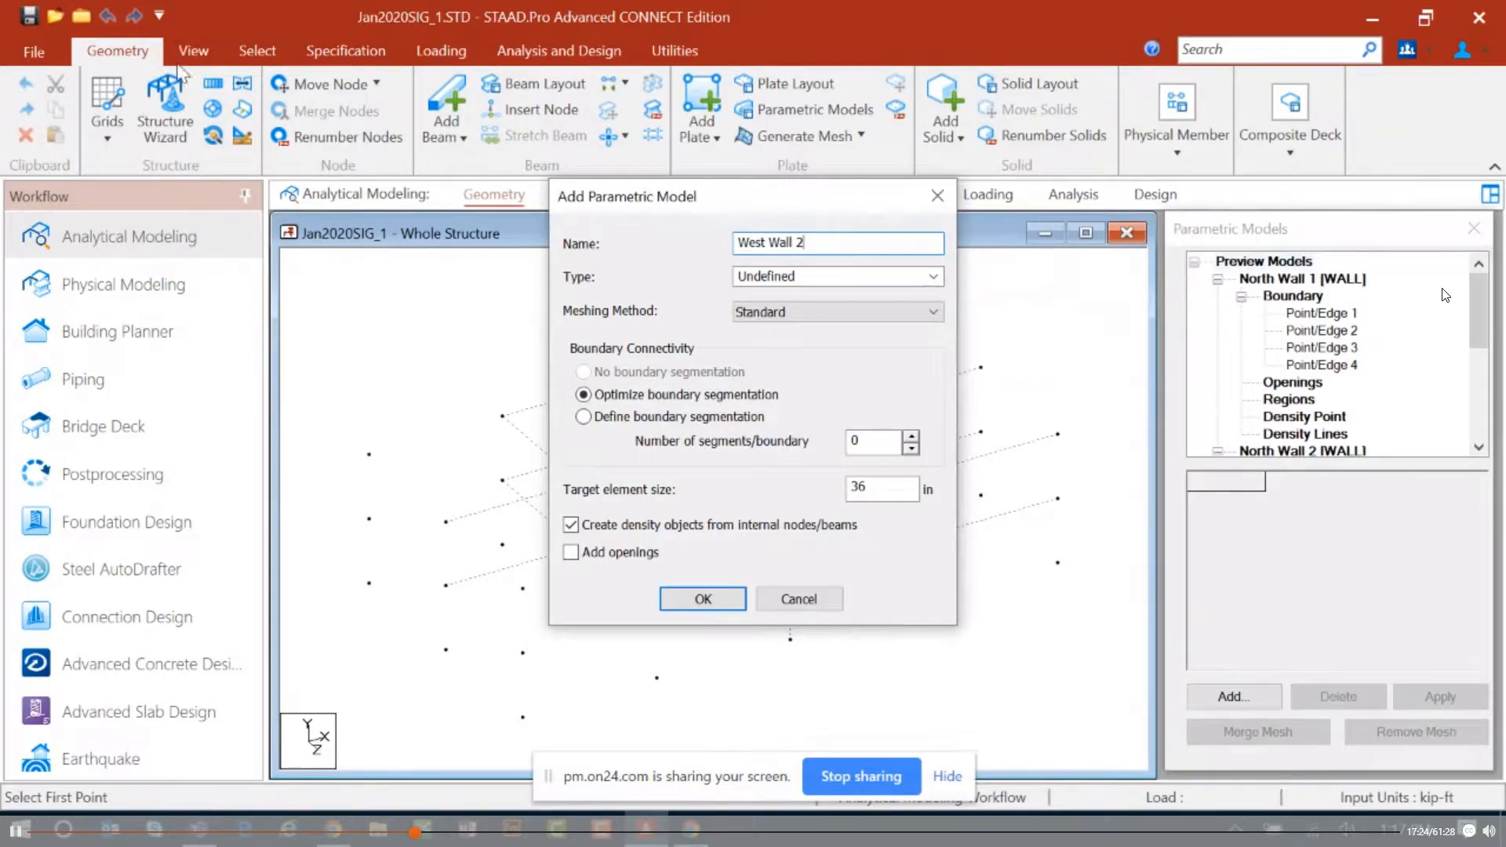
pyautogui.click(891, 280)
pyautogui.click(808, 296)
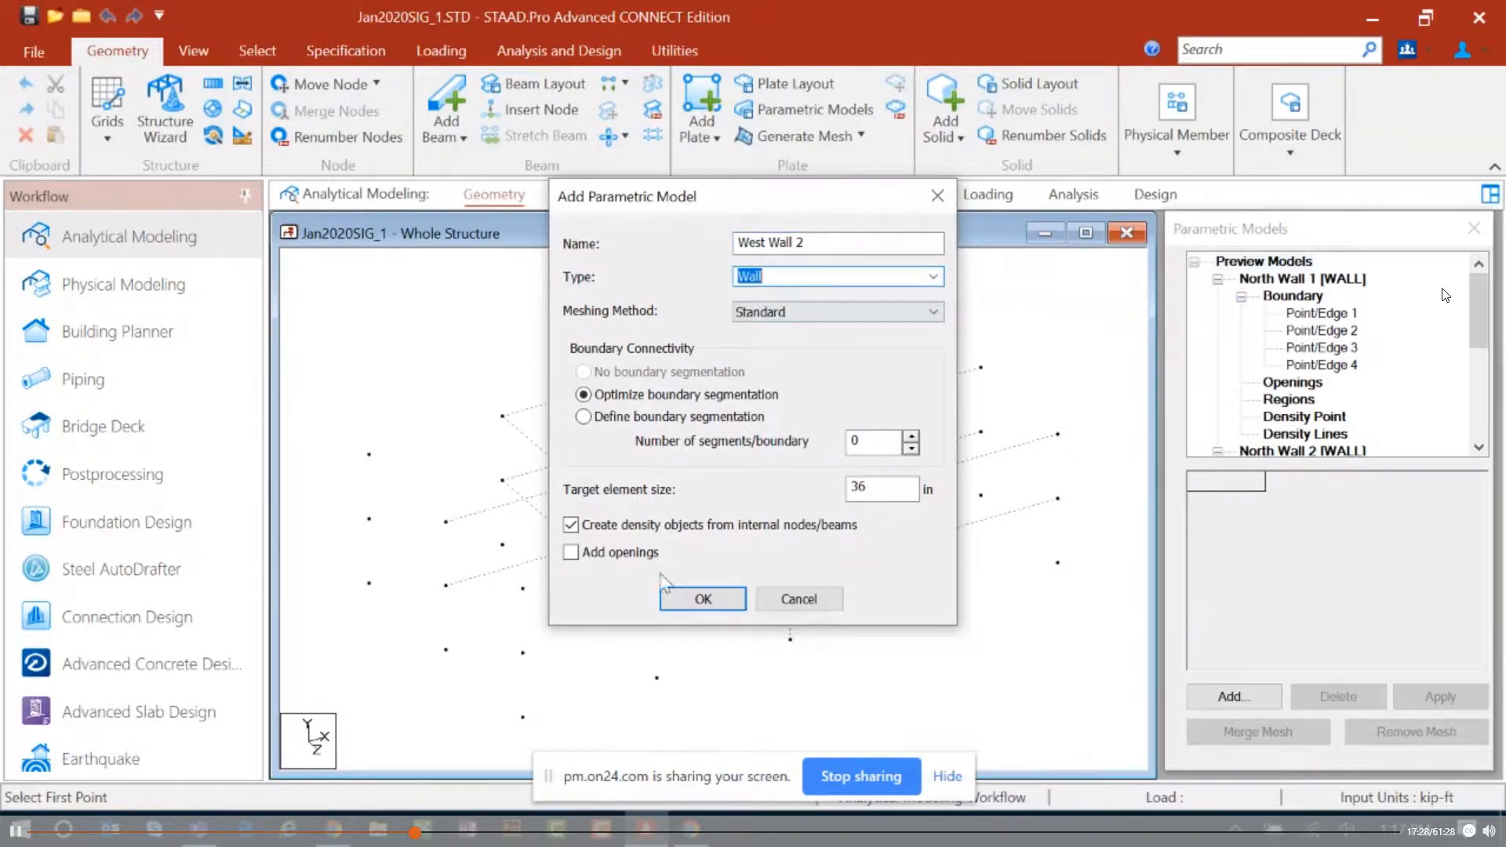
pyautogui.click(703, 599)
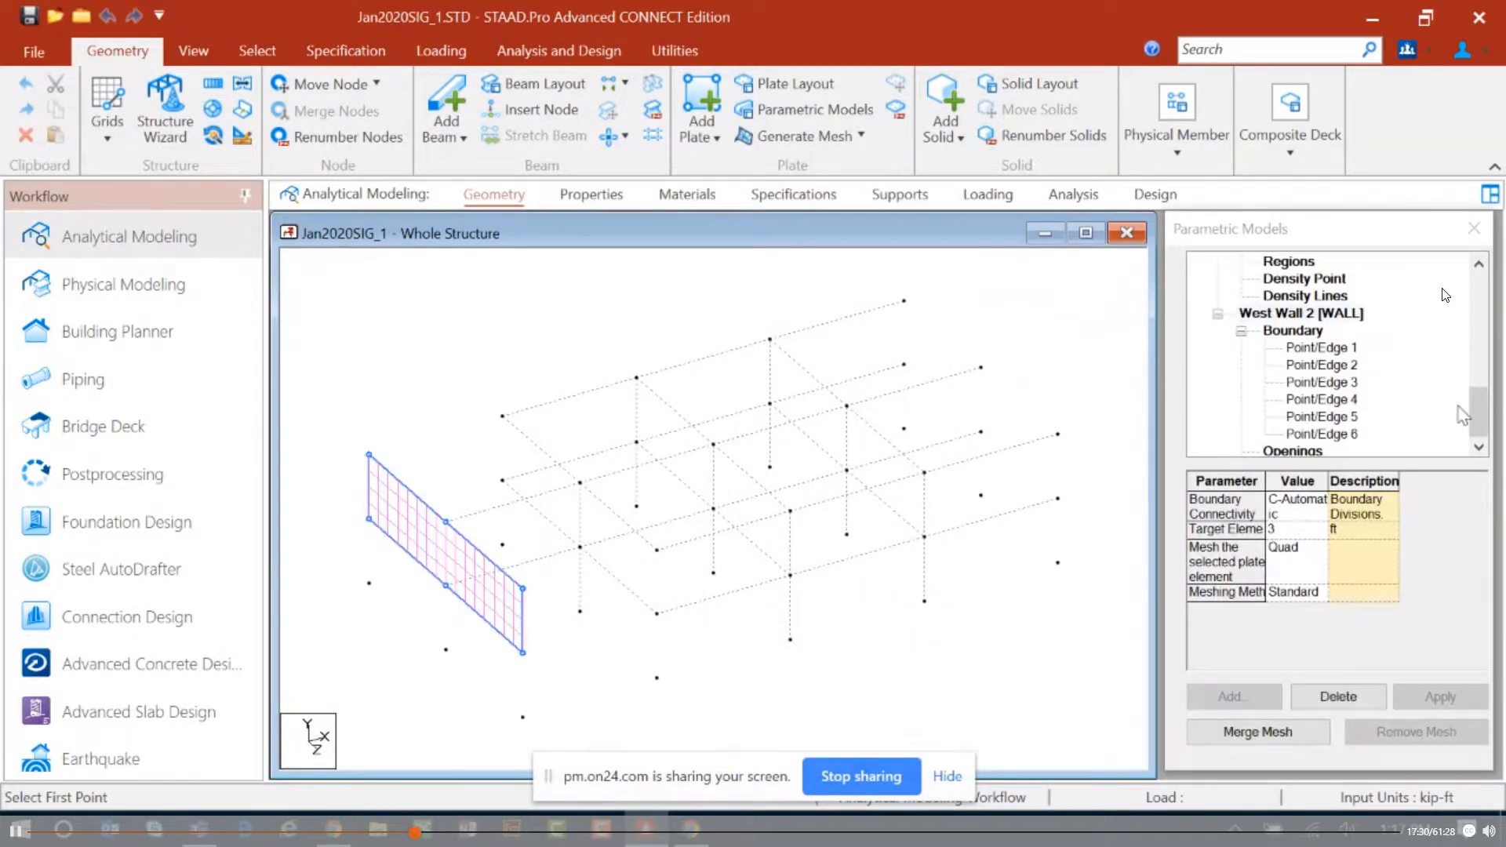
# Step: Add a parametric model whose boundary spans the westernmost bay of the south side, between the base and first-level nodes
pyautogui.moveTo(1461, 416); pyautogui.dragTo(1475, 298)
pyautogui.click(1255, 261)
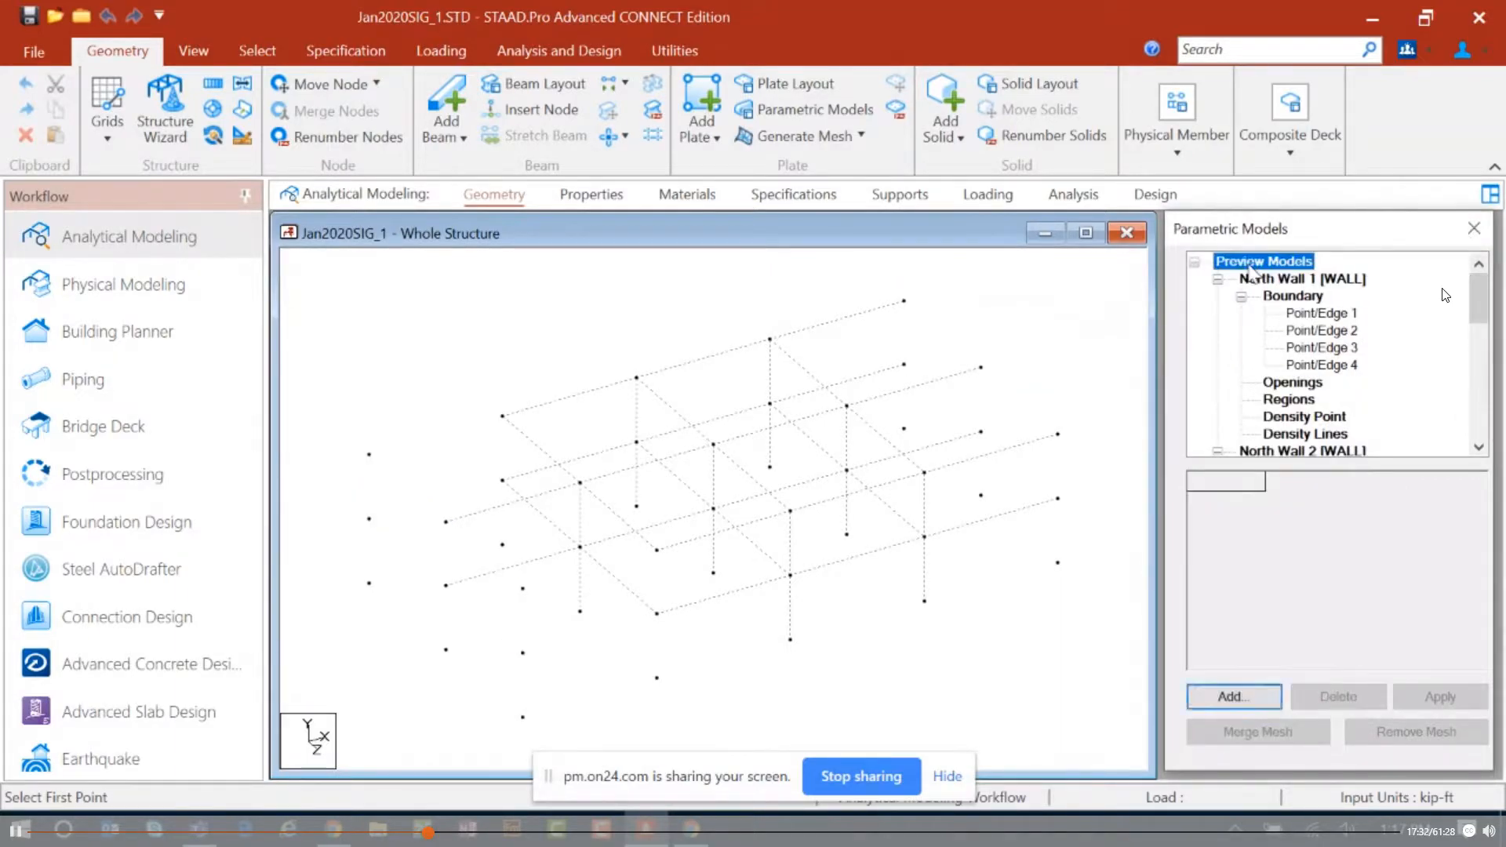
pyautogui.click(1255, 698)
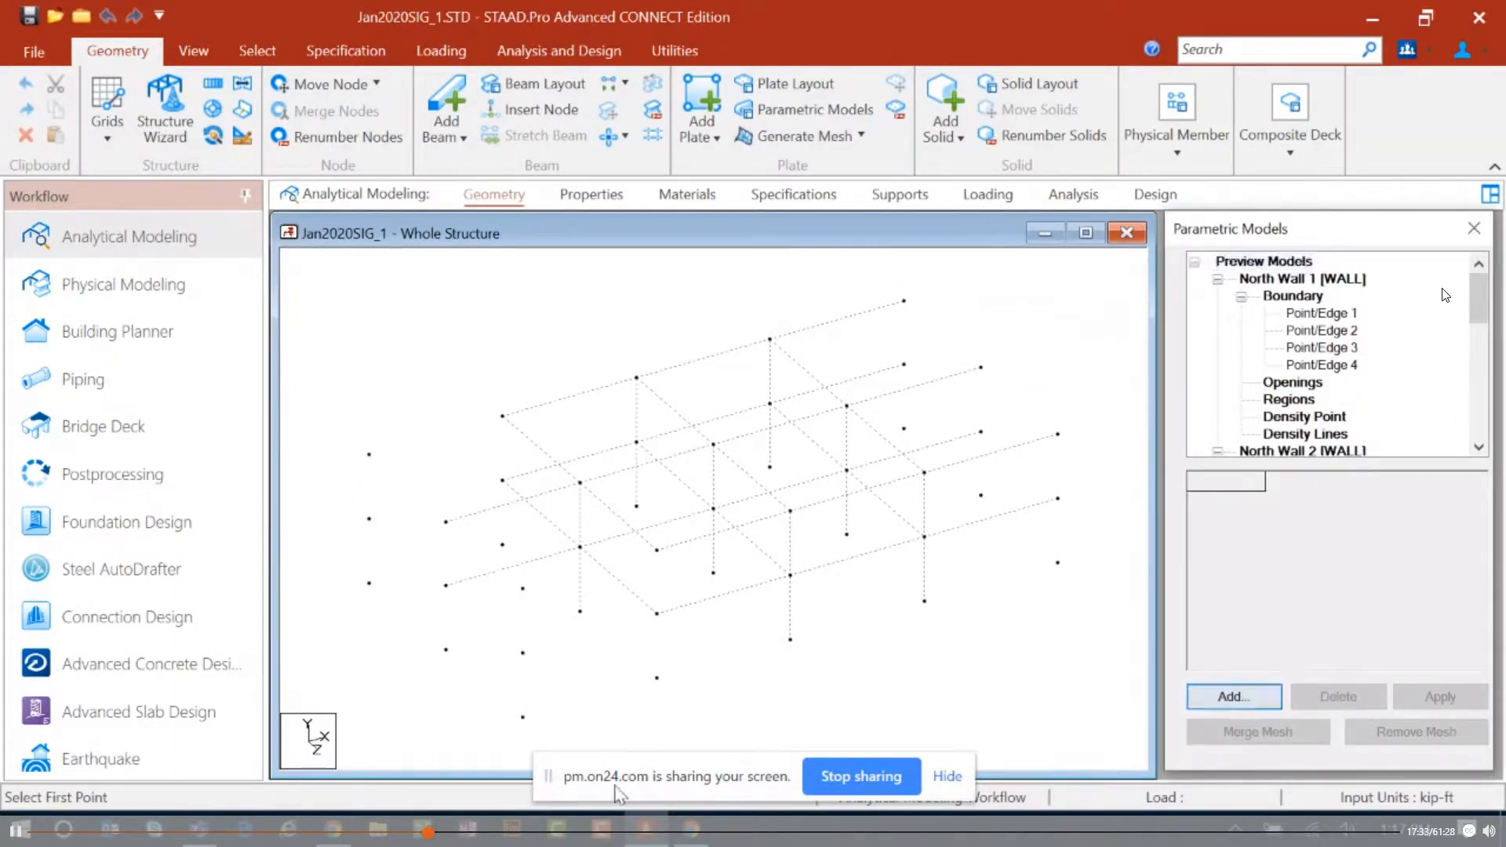
pyautogui.click(523, 716)
pyautogui.click(657, 677)
pyautogui.click(657, 613)
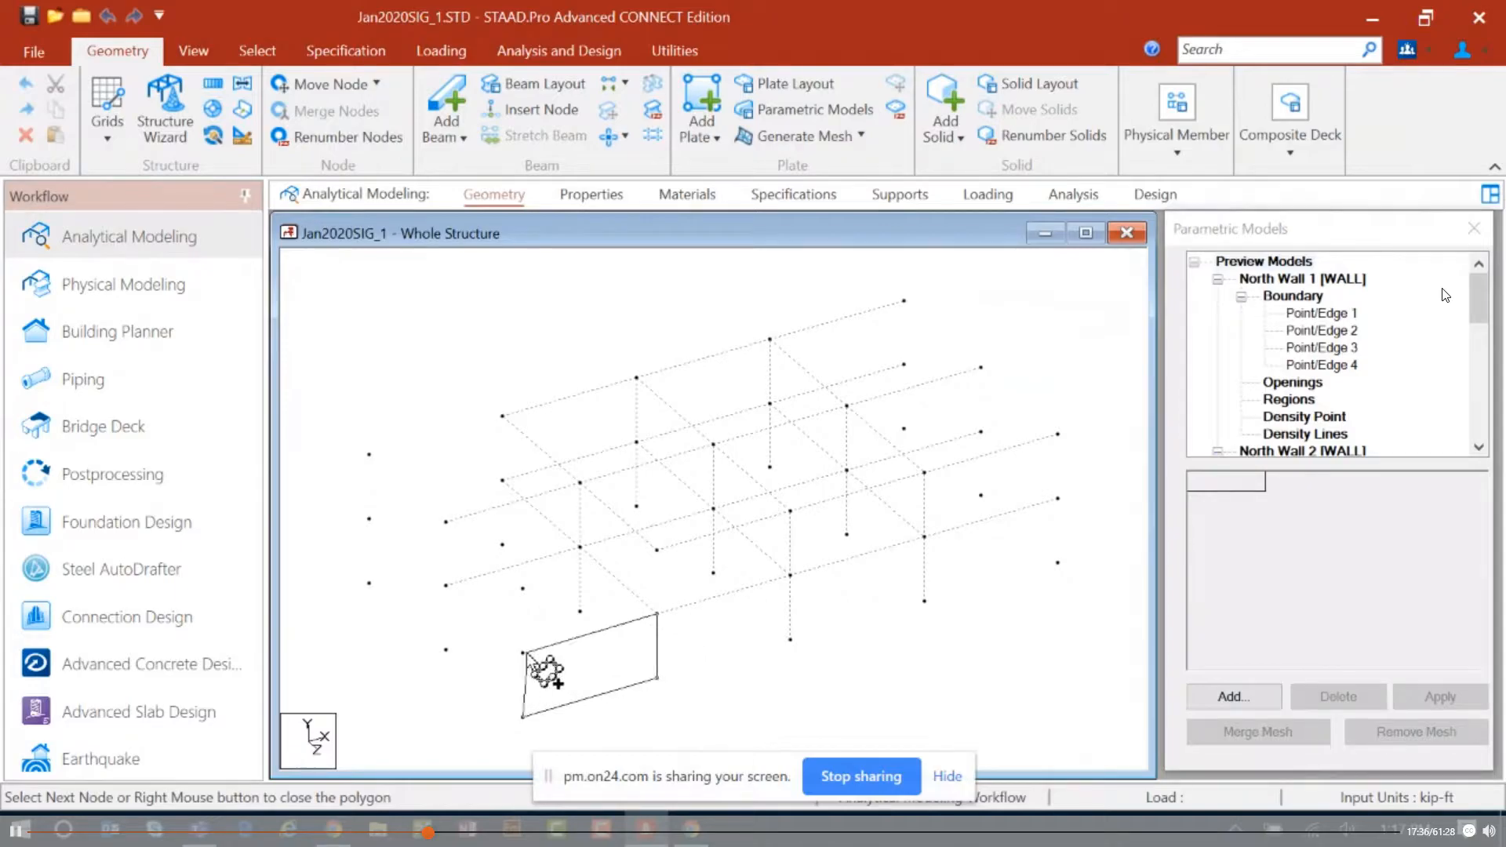
pyautogui.click(523, 652)
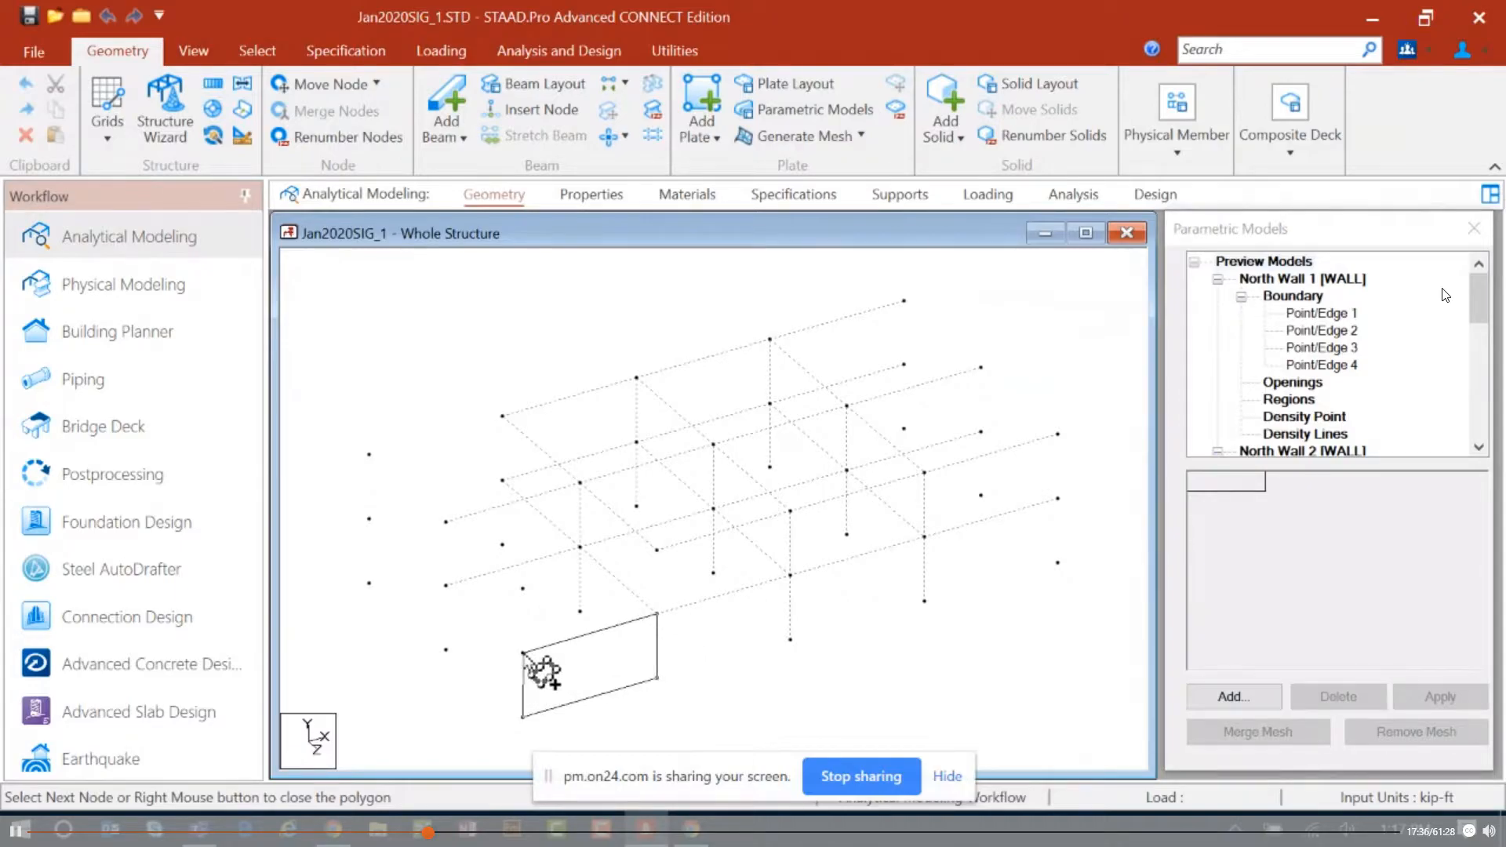
pyautogui.rightClick(601, 686)
# Step: Name the parametric model South Wall 1, set its type to Wall, and create it with the other default mesh settings
pyautogui.write('S')
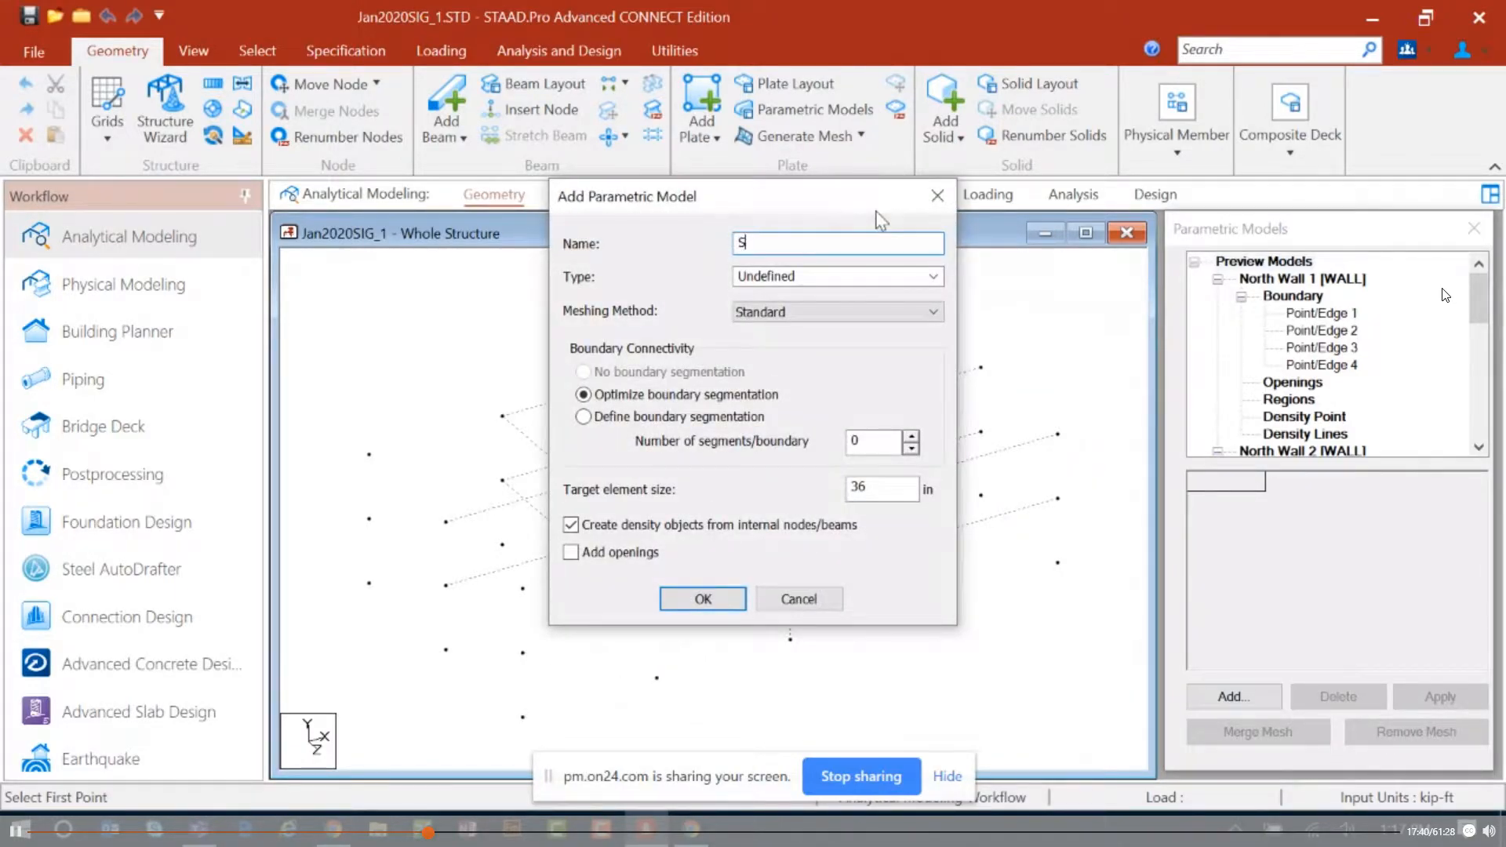
pyautogui.write('outh Wall 1')
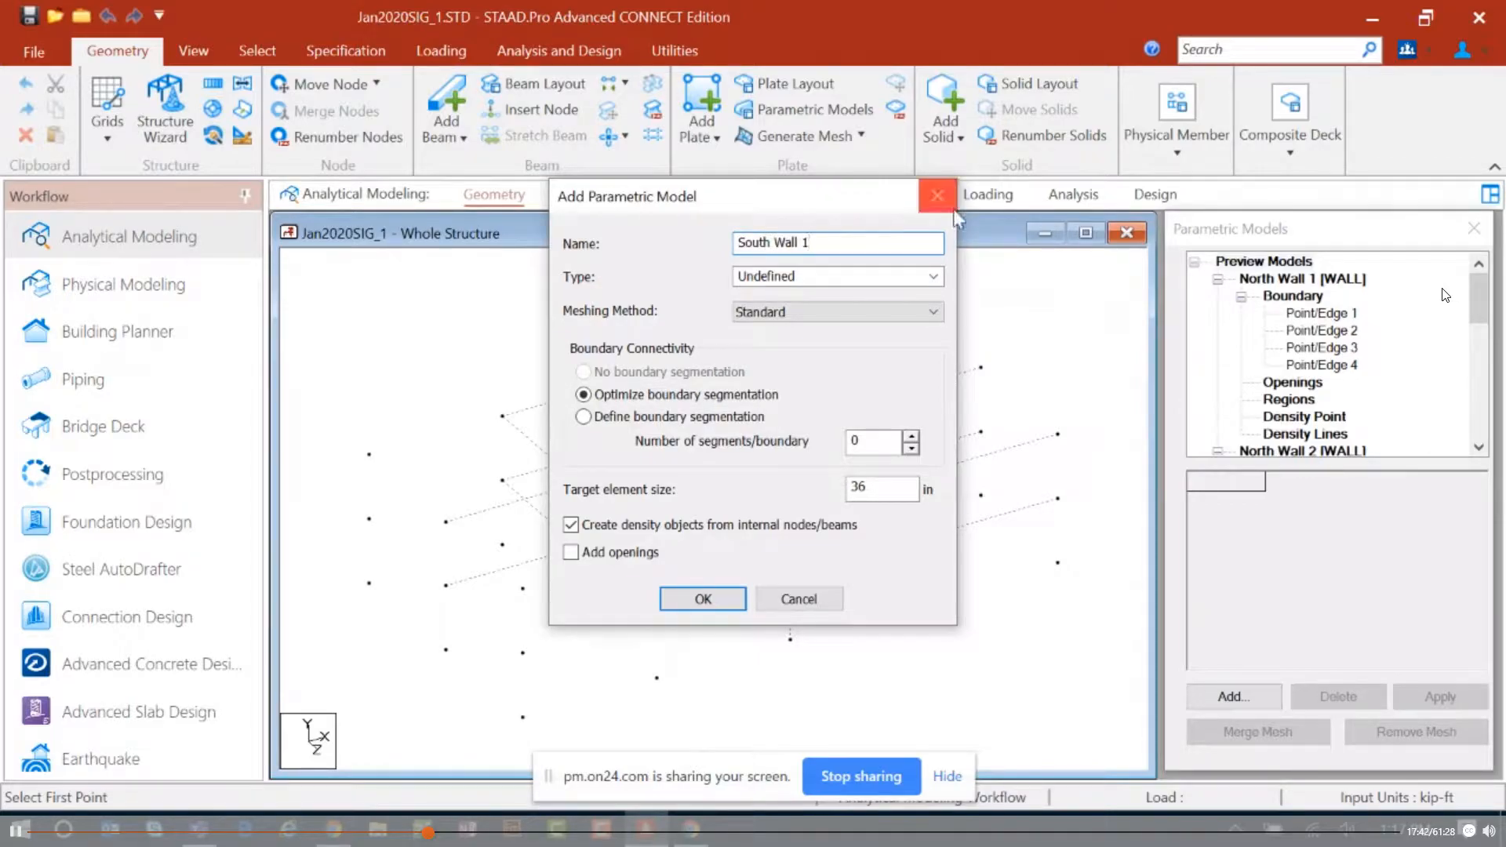
pyautogui.click(818, 278)
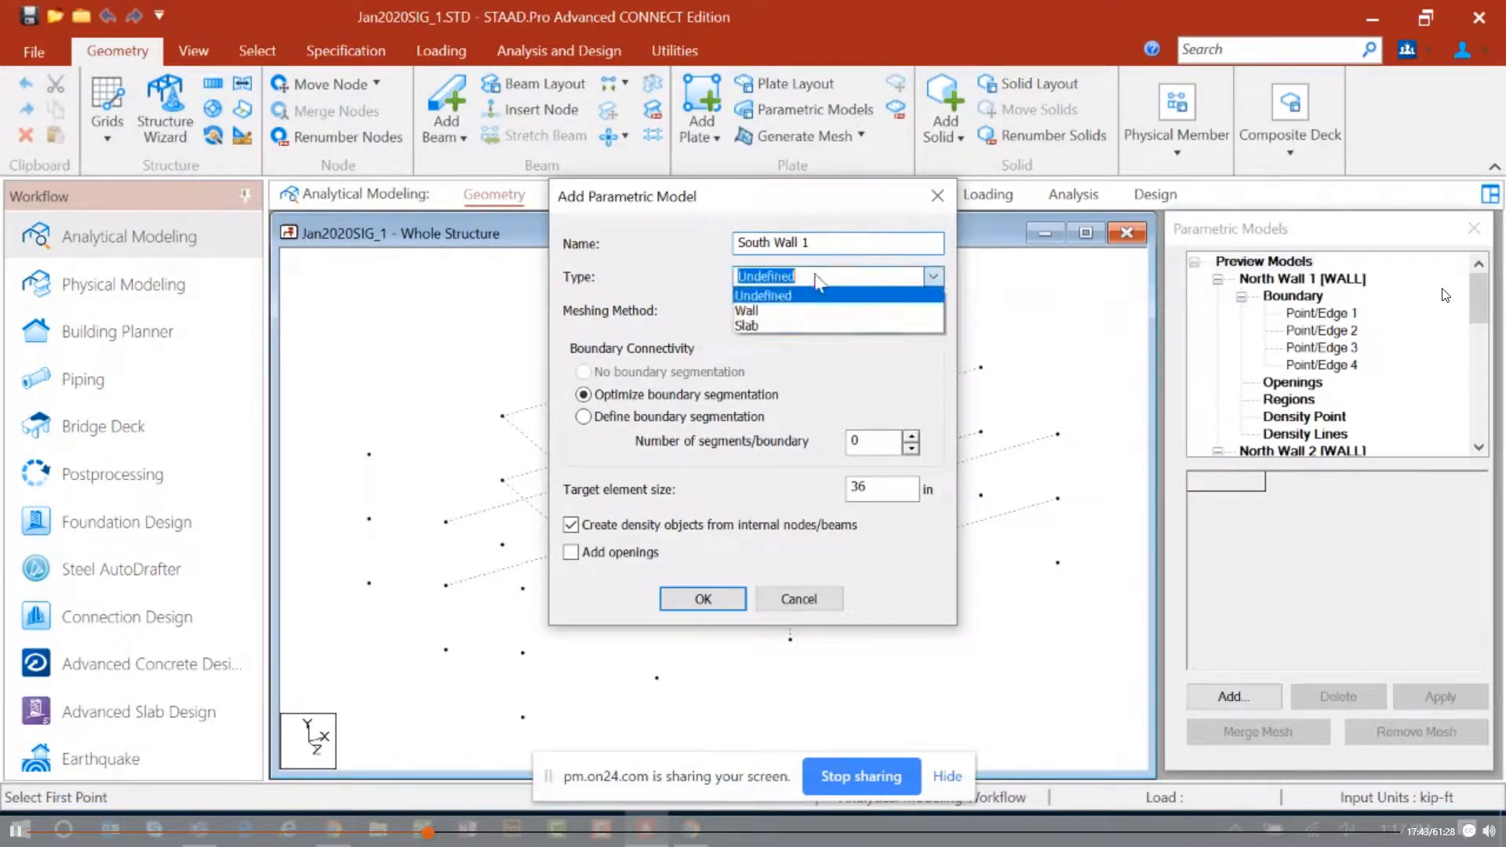
pyautogui.click(750, 311)
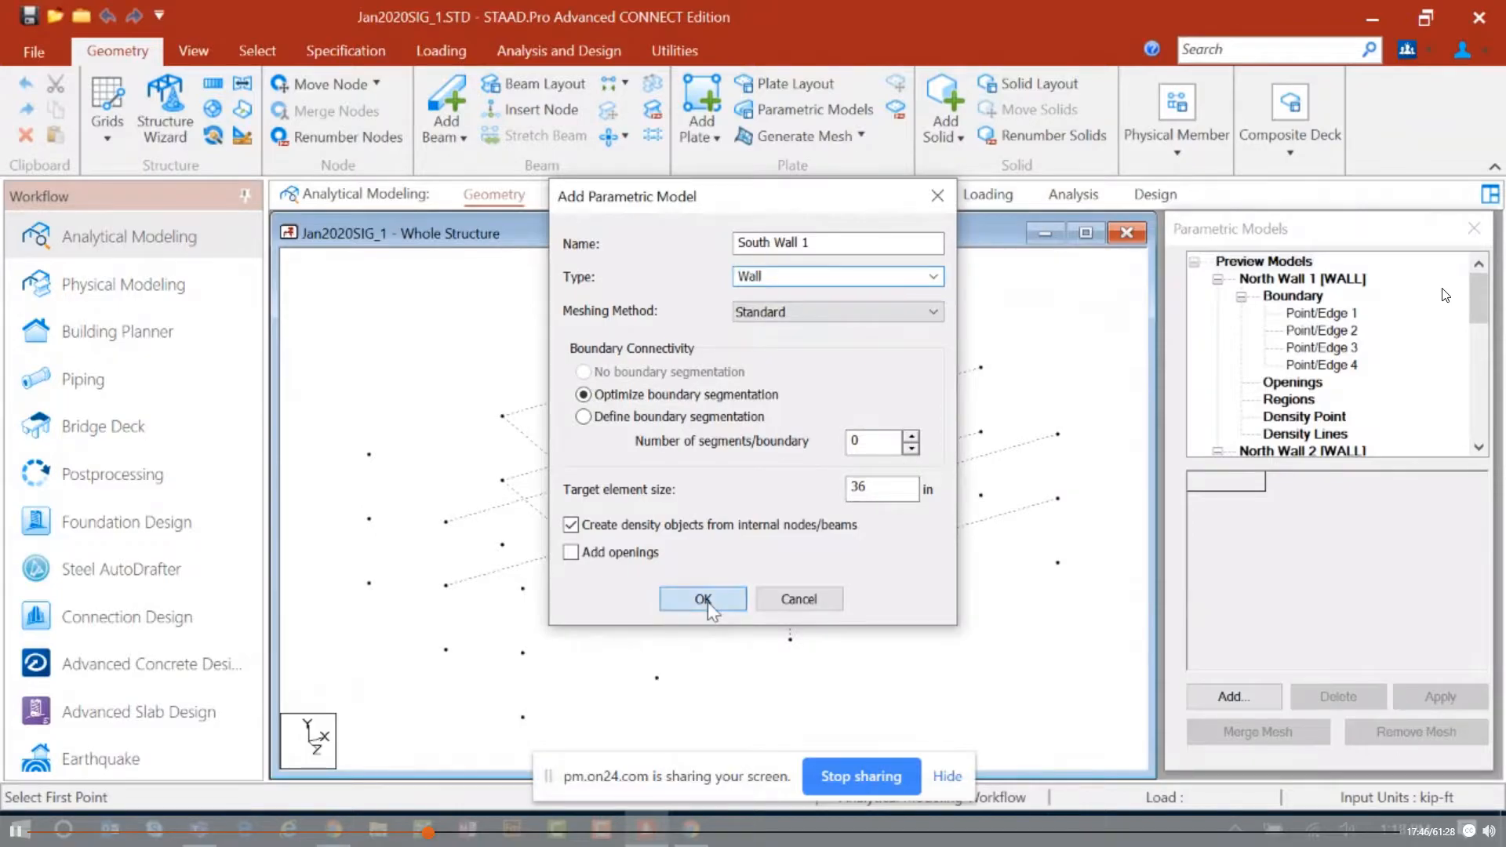
pyautogui.click(700, 598)
# Step: Add a parametric model whose boundary spans the westernmost bay of the south side, between the first-level and roof nodes
pyautogui.moveTo(1479, 420); pyautogui.dragTo(1475, 269)
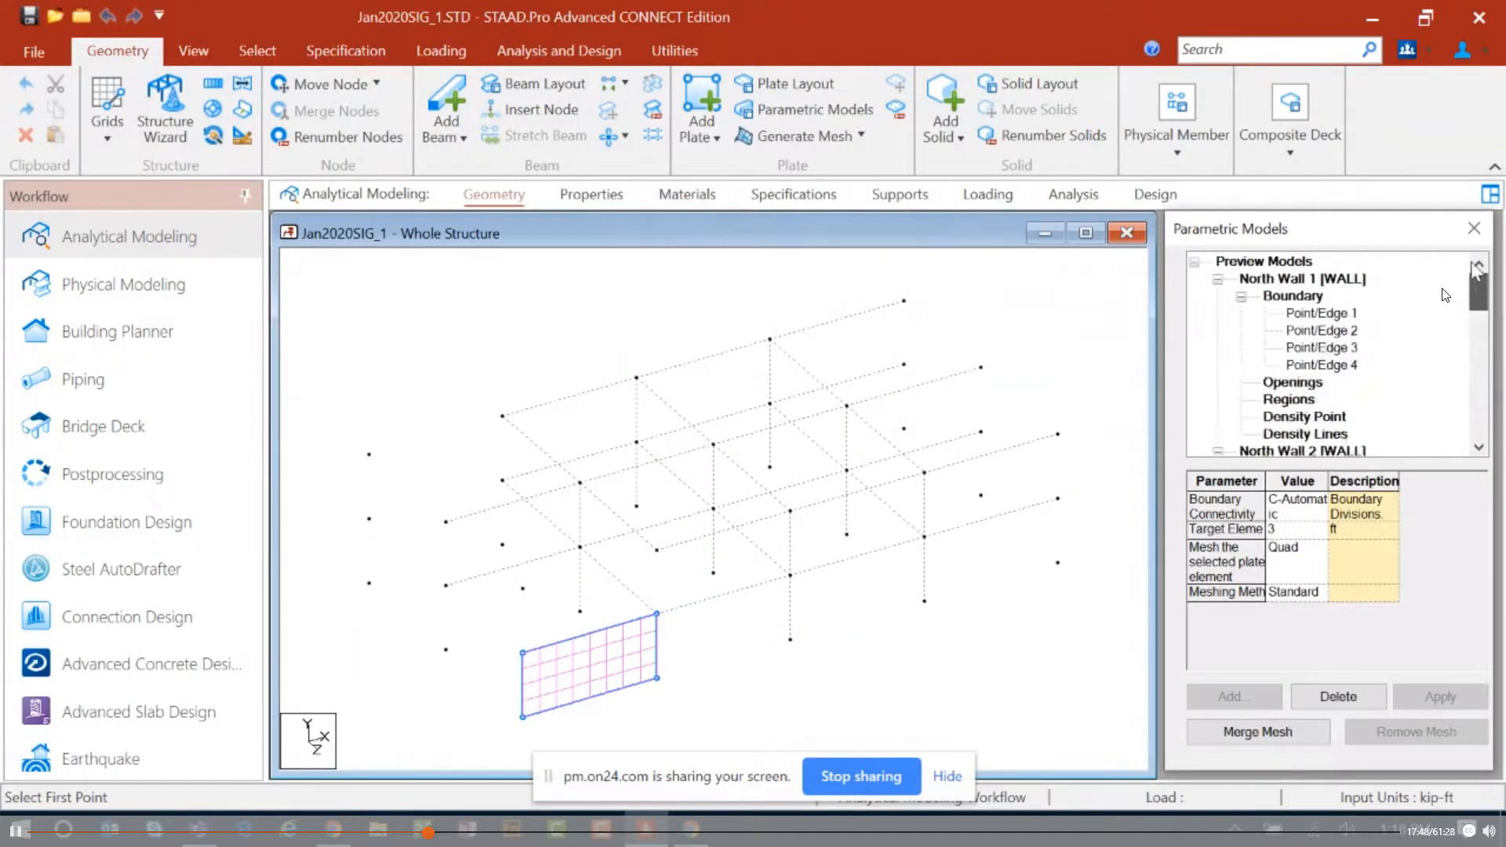
pyautogui.click(1266, 266)
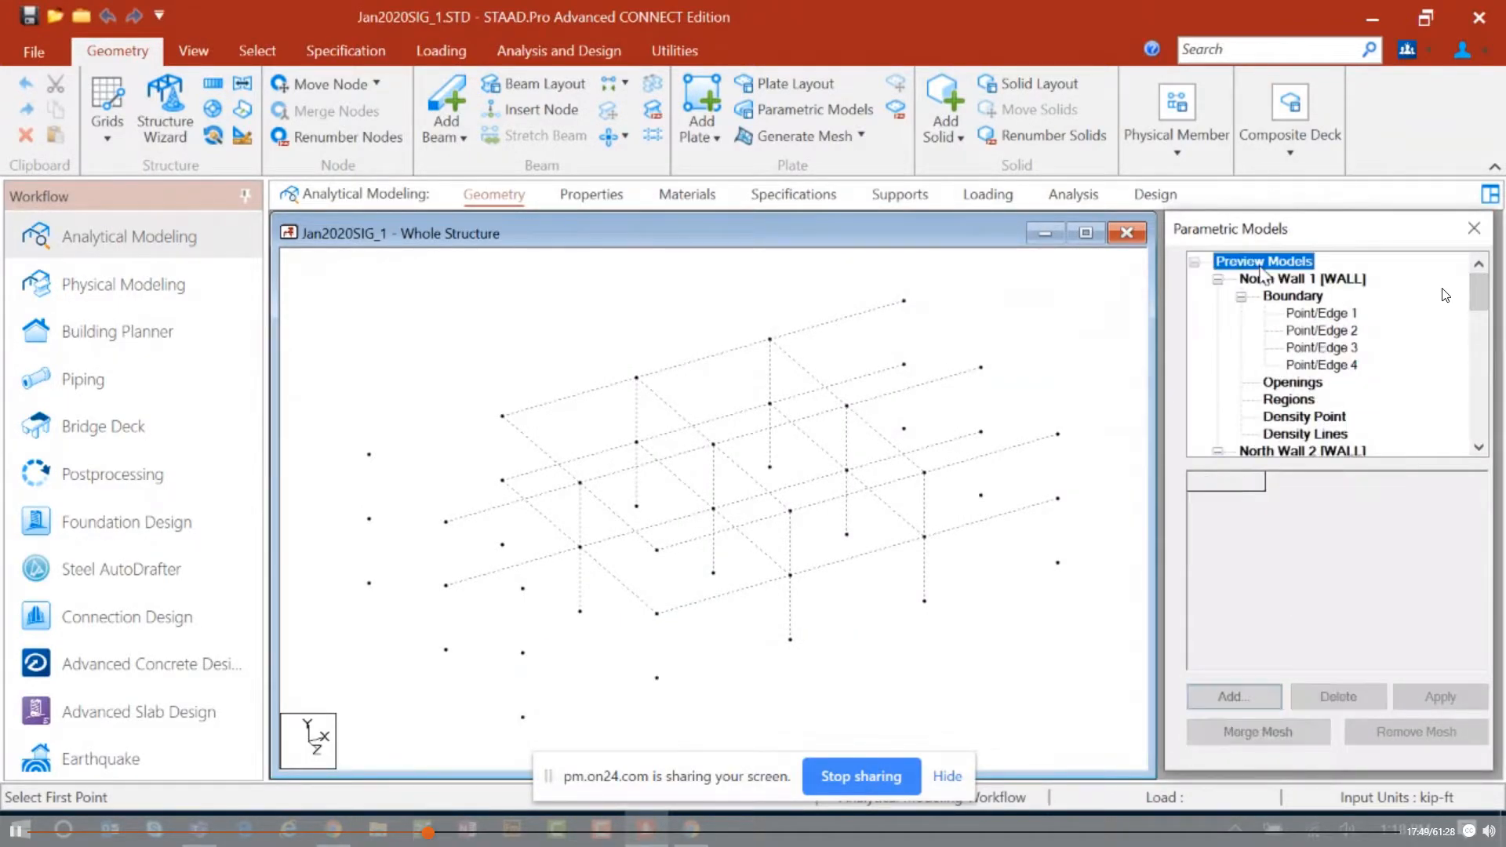
pyautogui.click(1234, 695)
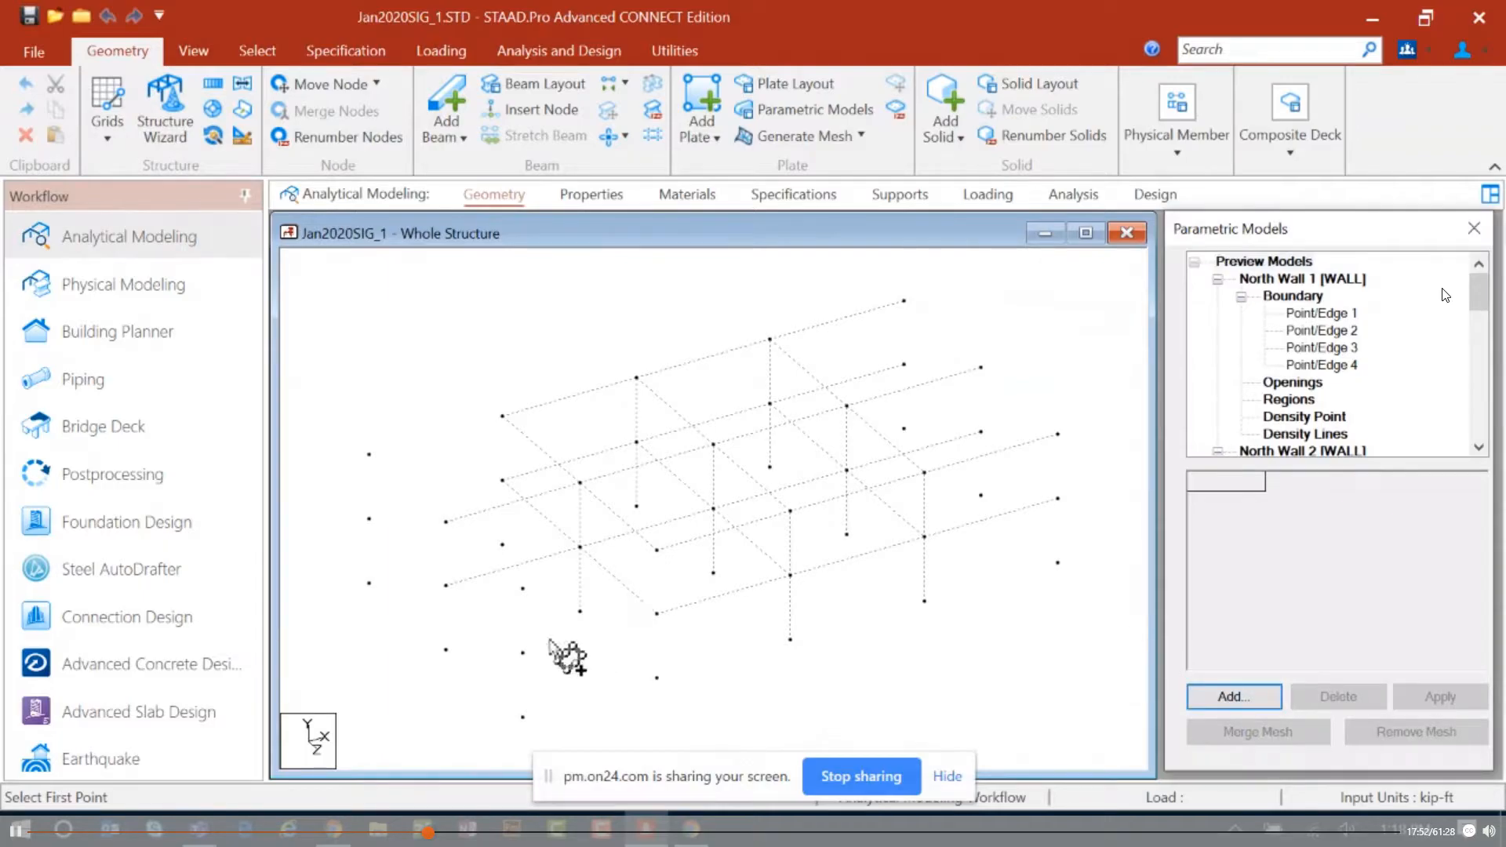
pyautogui.click(522, 652)
pyautogui.click(522, 589)
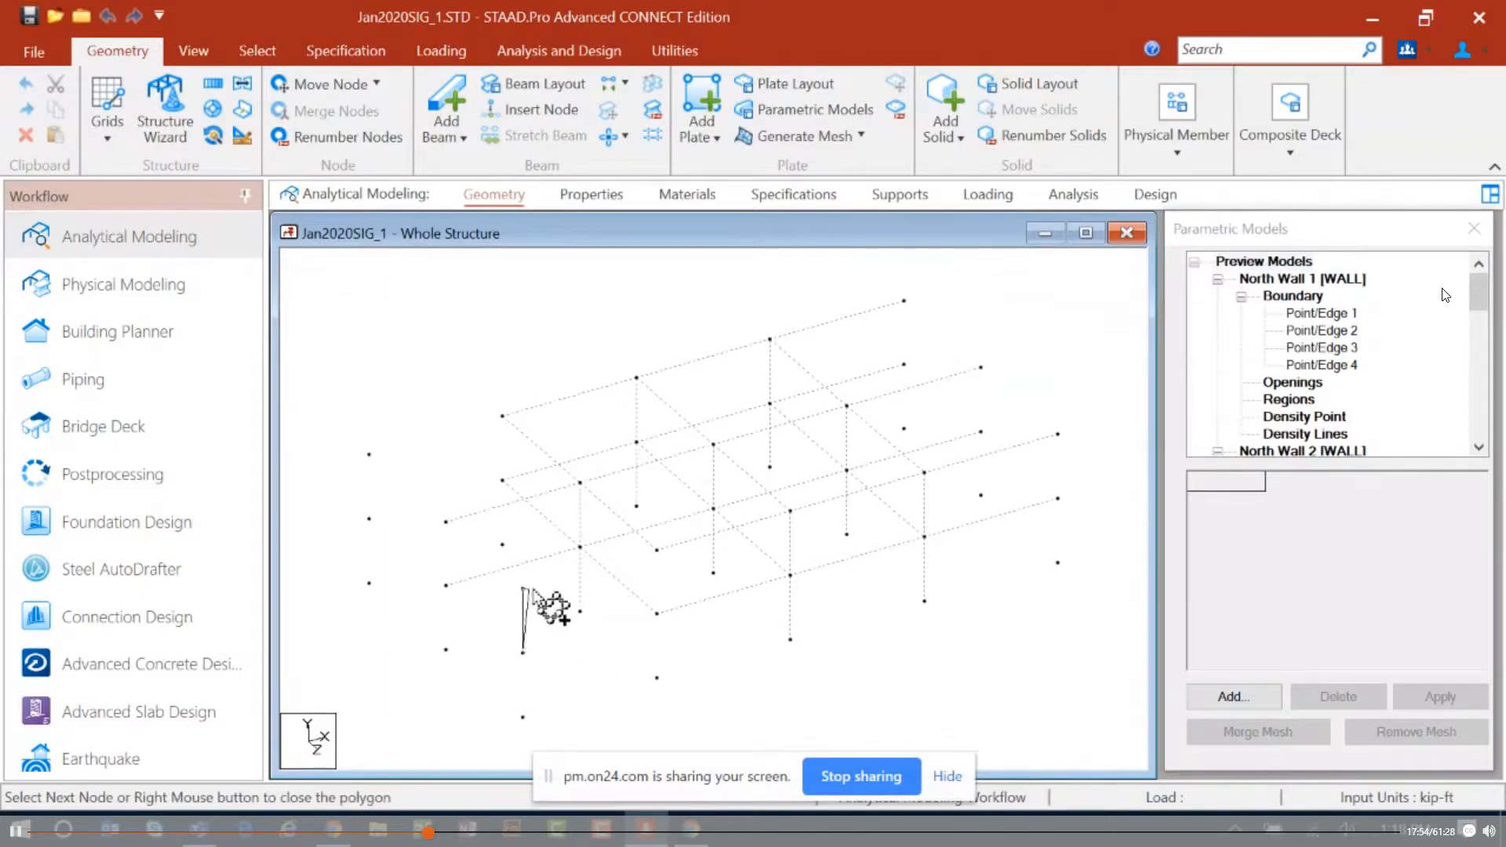
pyautogui.click(657, 549)
pyautogui.click(657, 613)
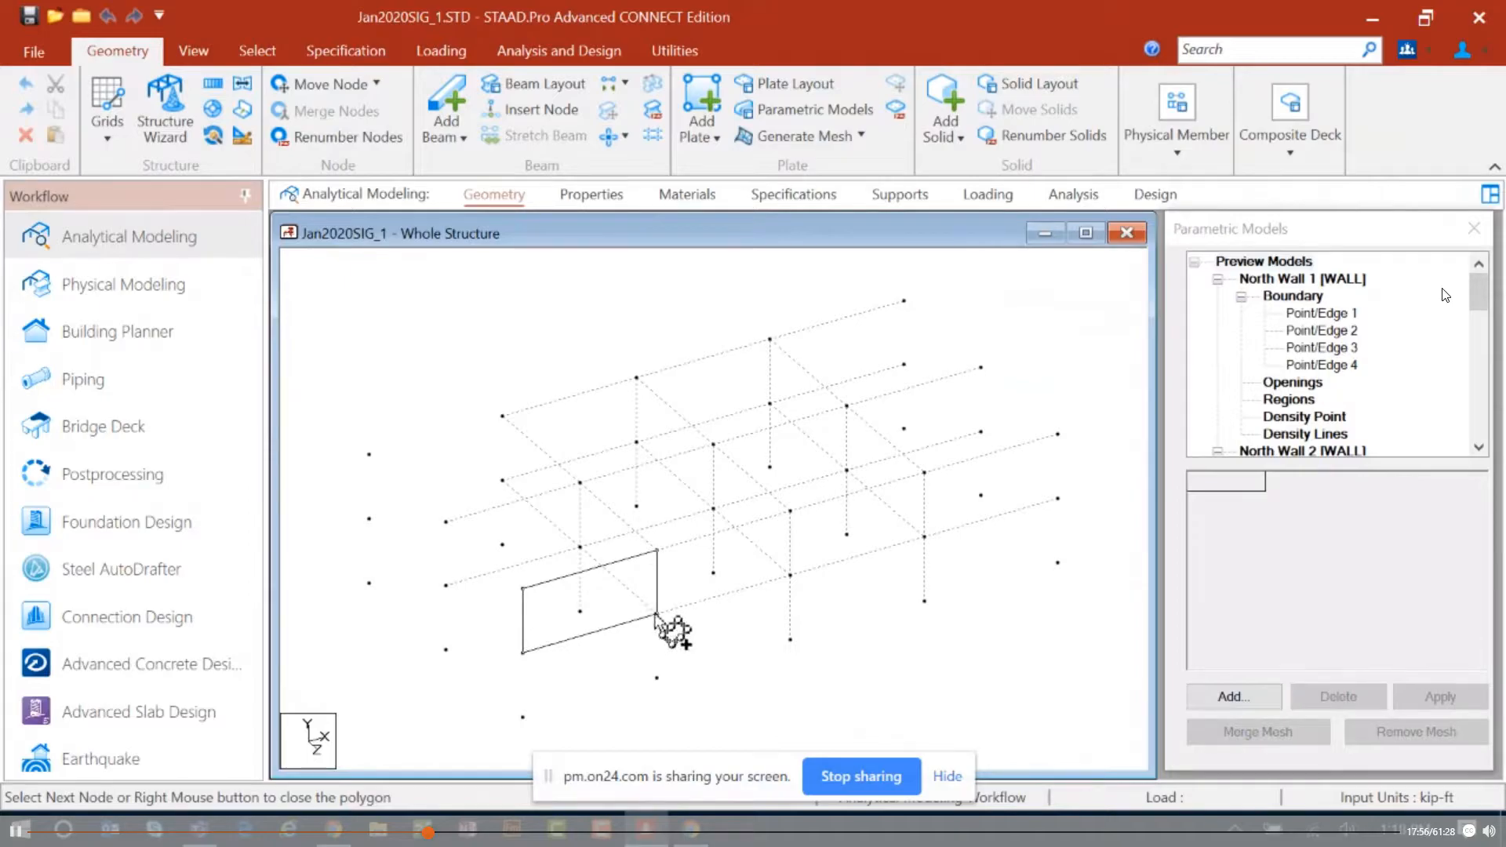
pyautogui.rightClick(634, 644)
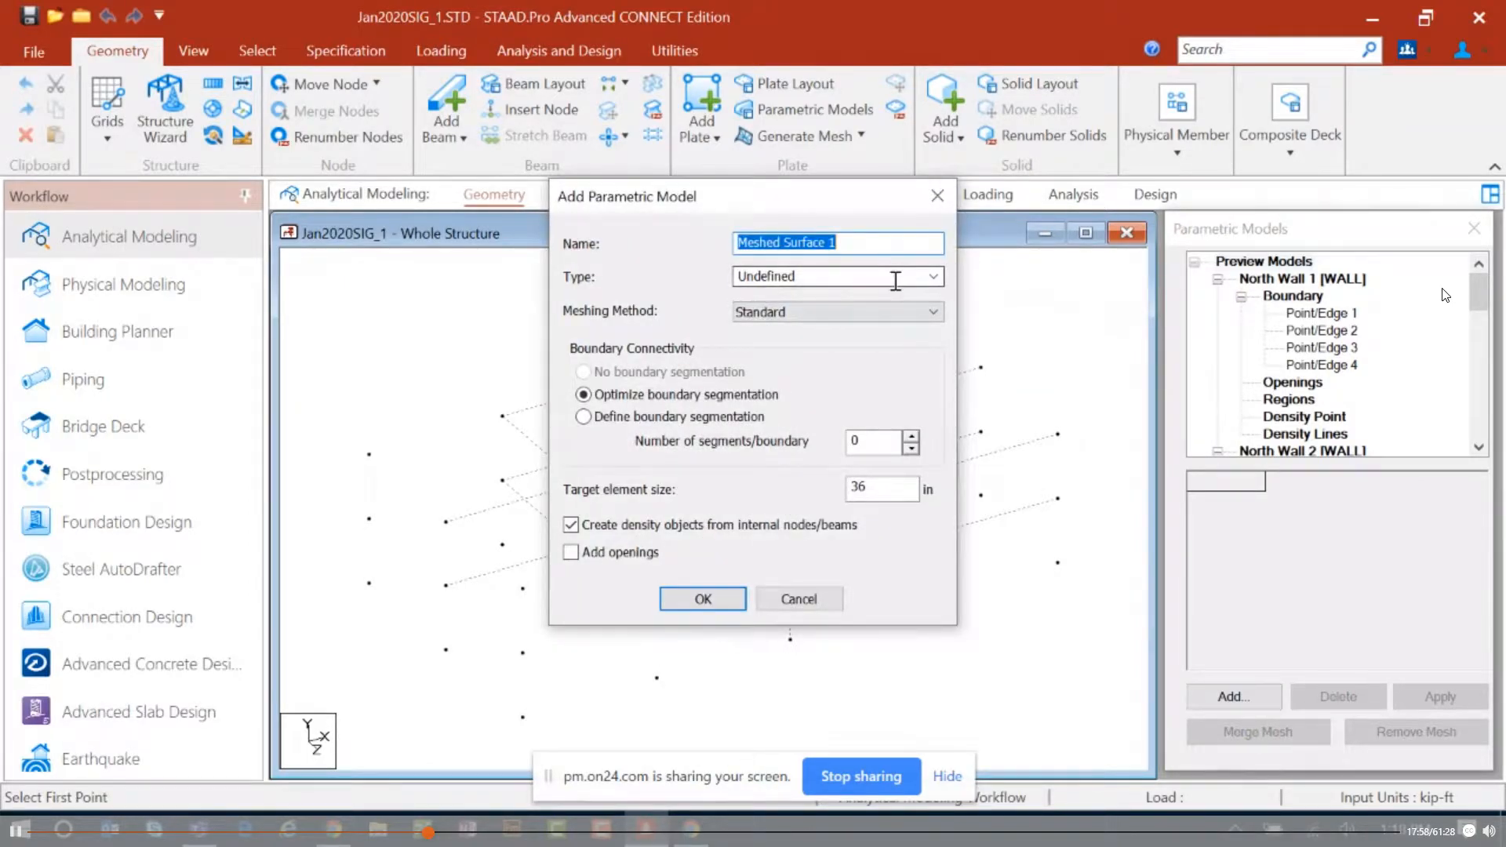
# Step: Name the parametric model South Wall 2, set its type to Wall, and create it with the other default mesh settings
pyautogui.write('South Wall ')
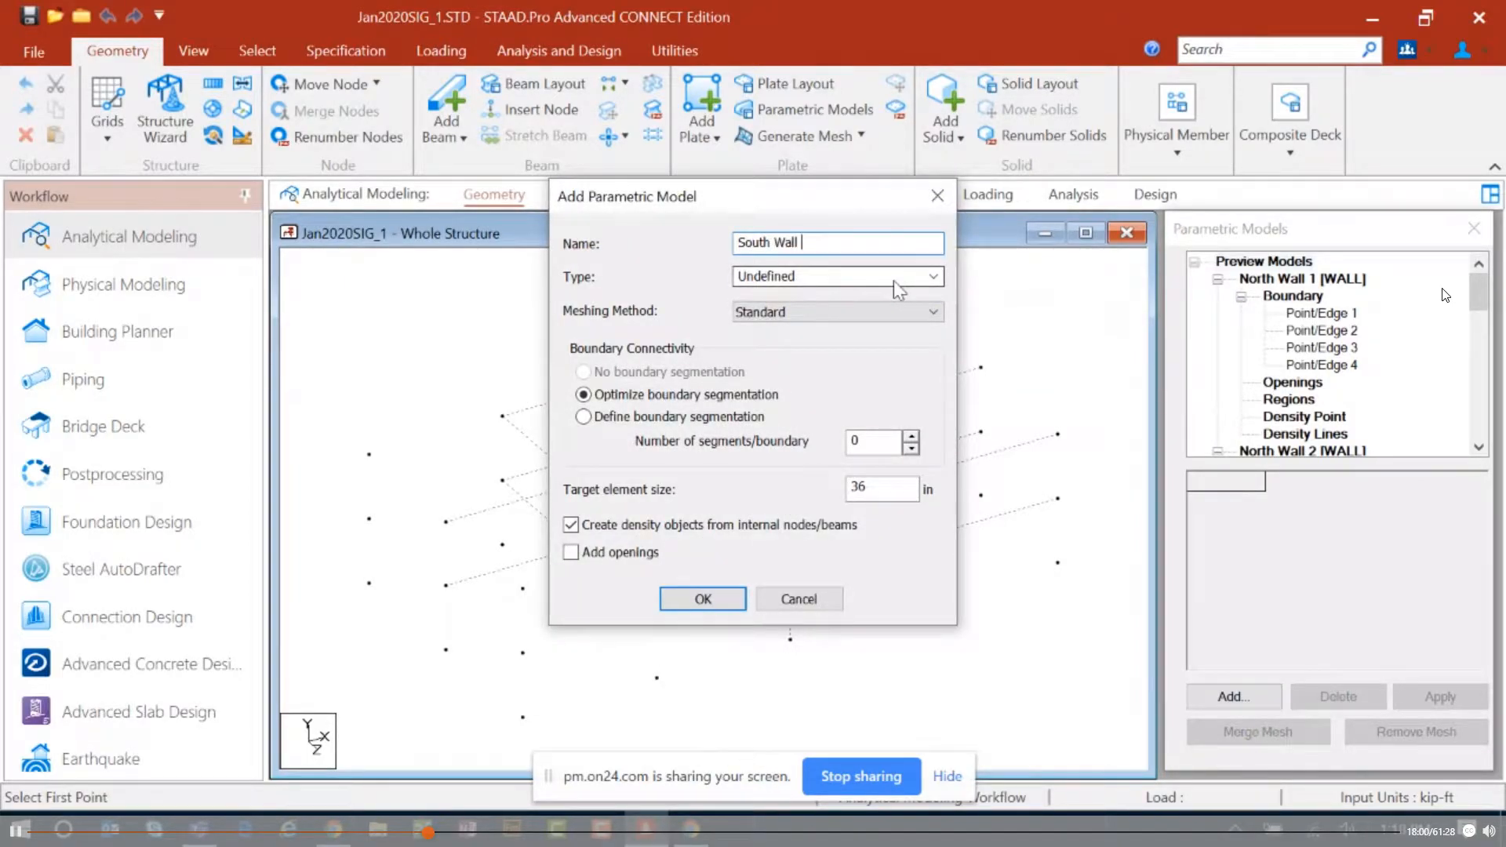
pyautogui.write('2')
pyautogui.click(934, 276)
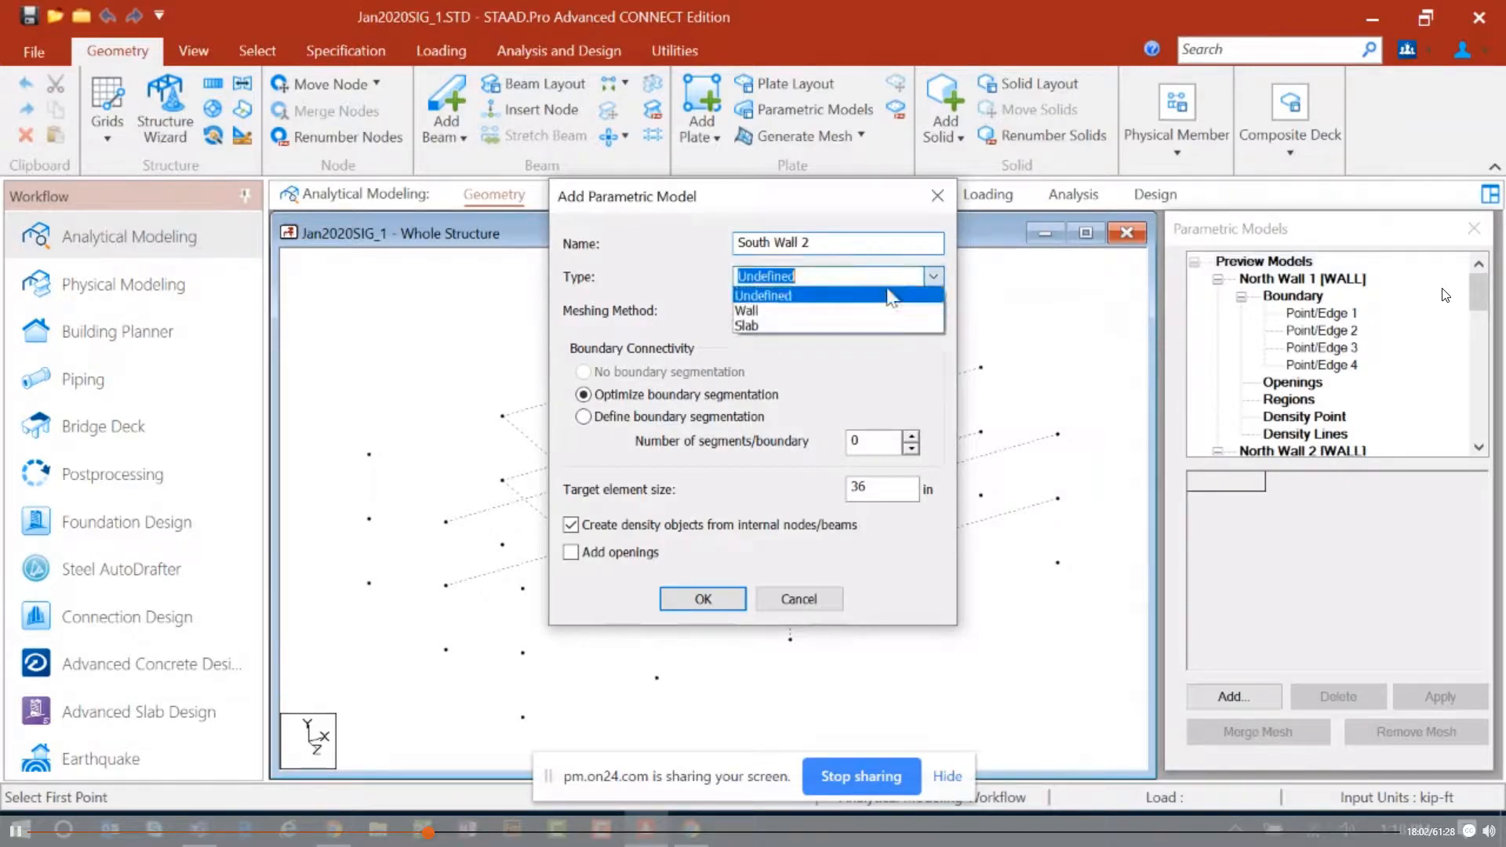
pyautogui.click(764, 311)
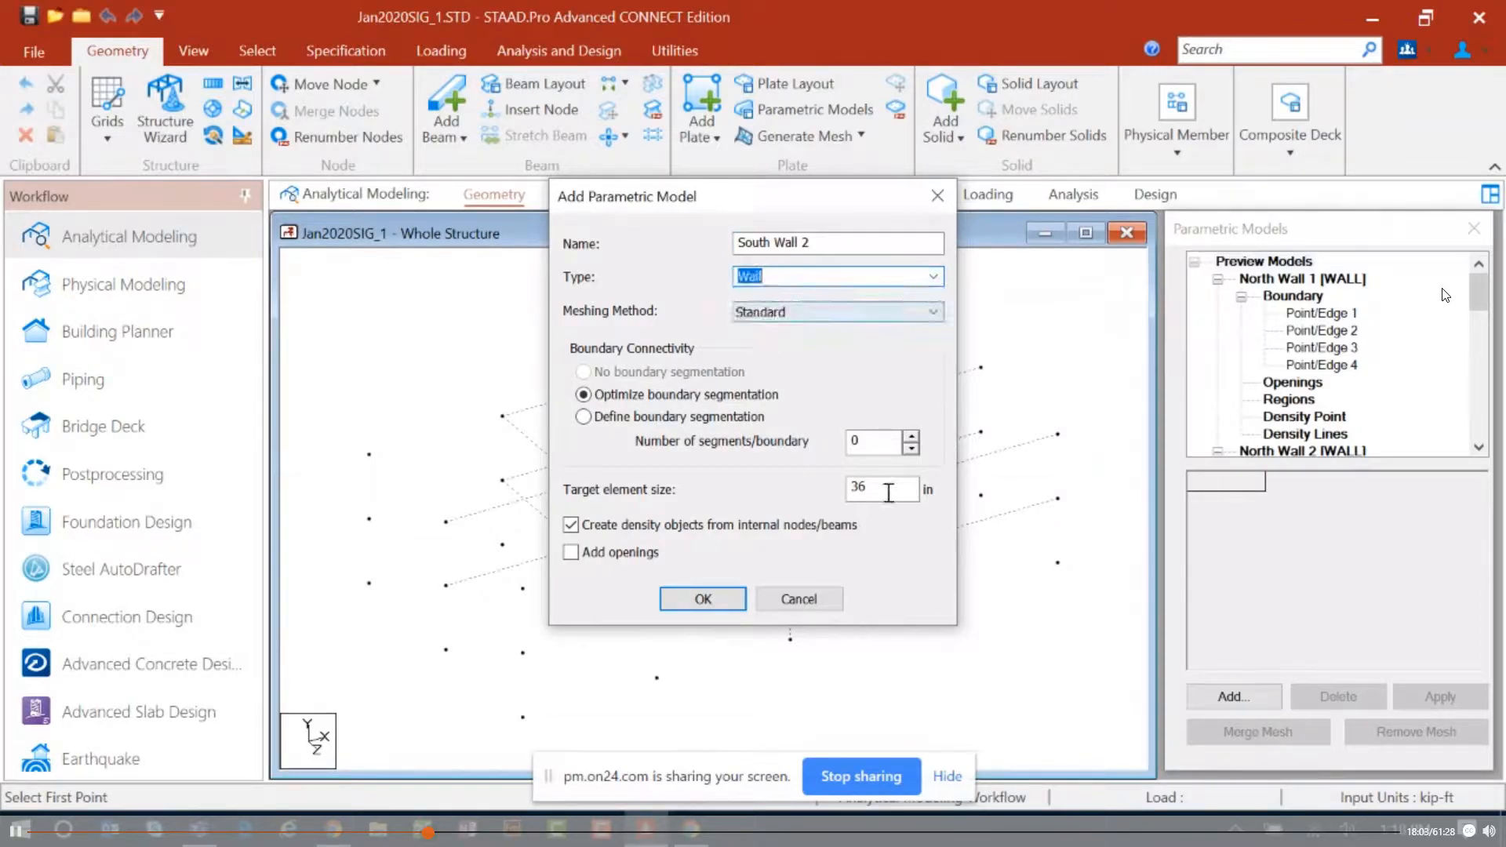
pyautogui.click(704, 599)
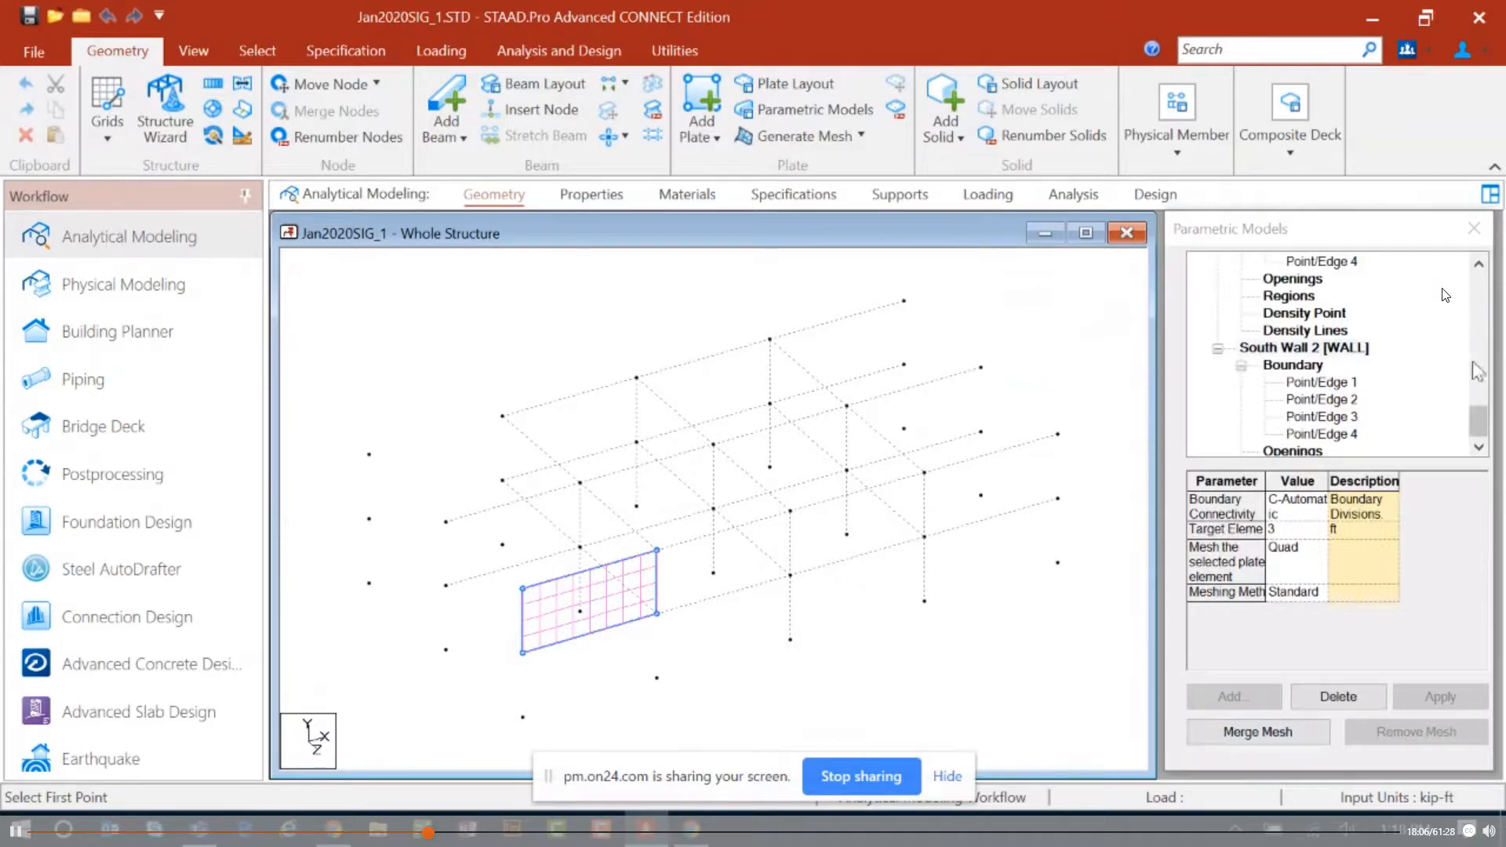
# Step: Add a parametric model whose boundary spans the full width of the east end, between the base and first-level corner nodes
pyautogui.moveTo(1477, 413); pyautogui.dragTo(1476, 273)
pyautogui.click(1302, 262)
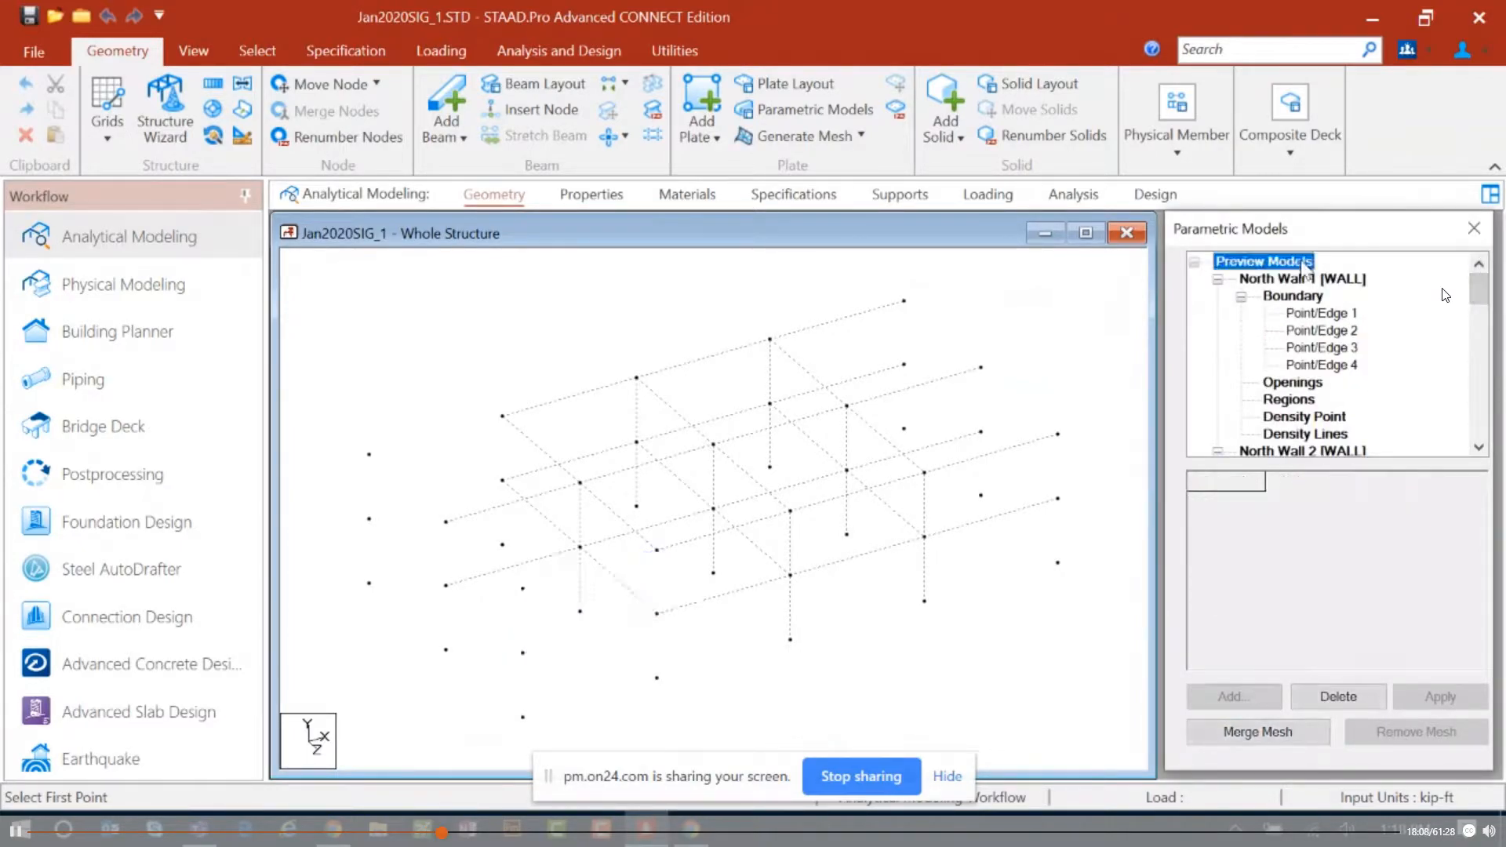
pyautogui.click(1216, 695)
pyautogui.click(1057, 562)
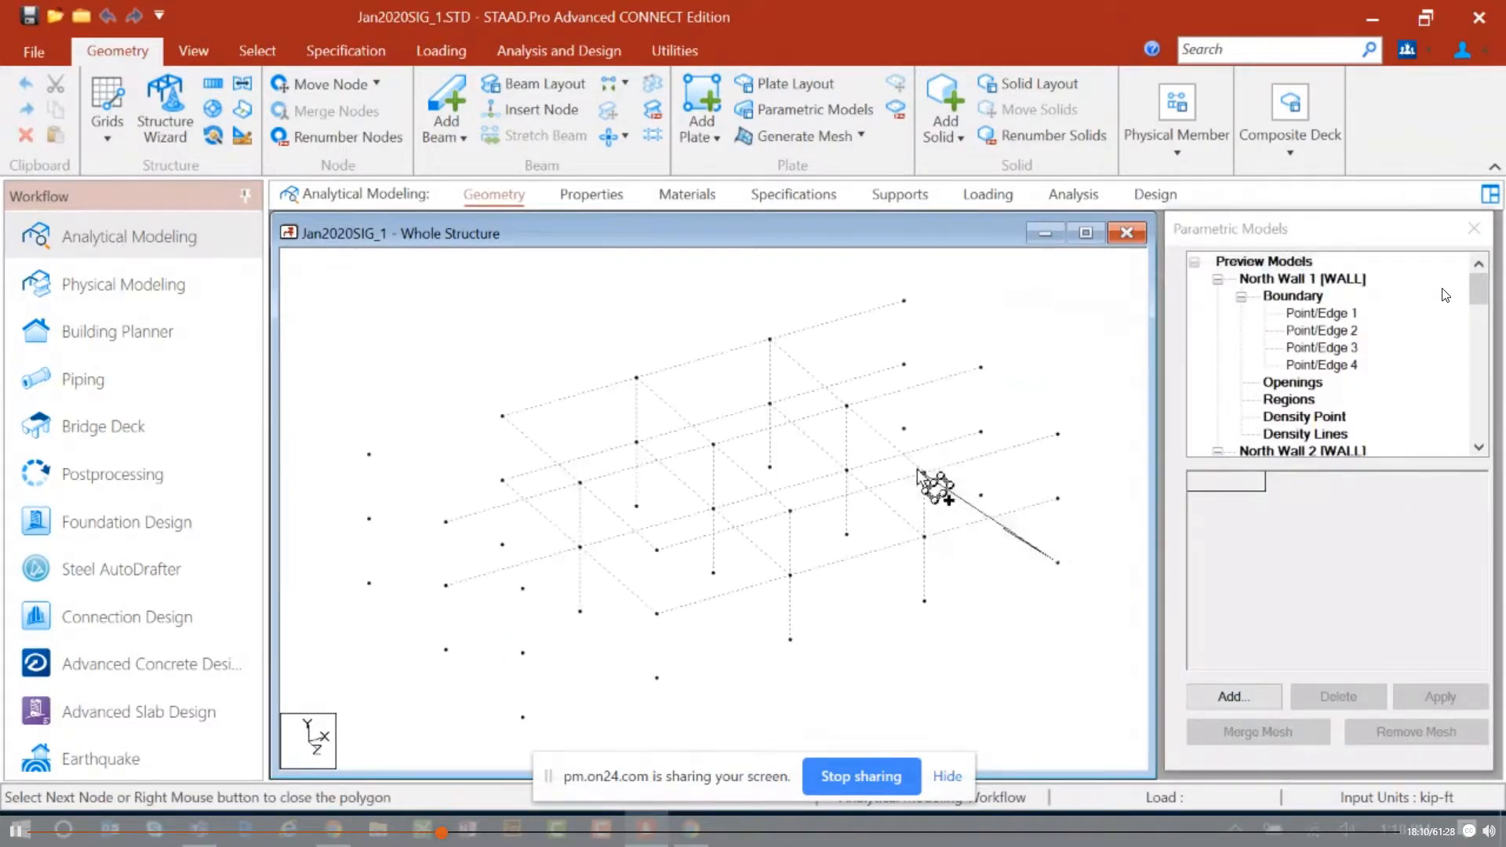
pyautogui.click(904, 428)
pyautogui.click(904, 365)
pyautogui.click(1057, 499)
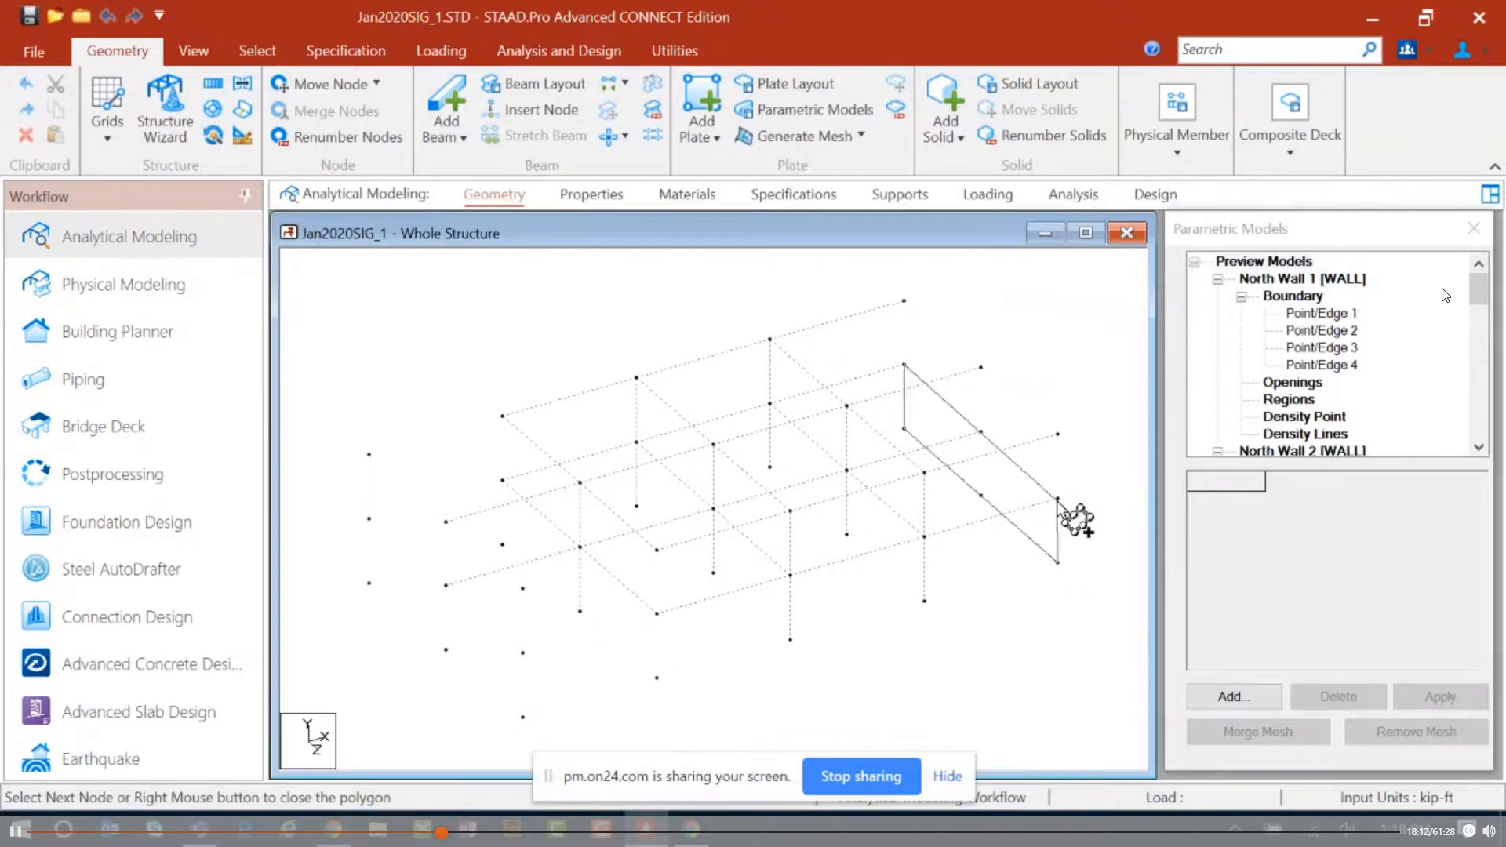
pyautogui.rightClick(1087, 521)
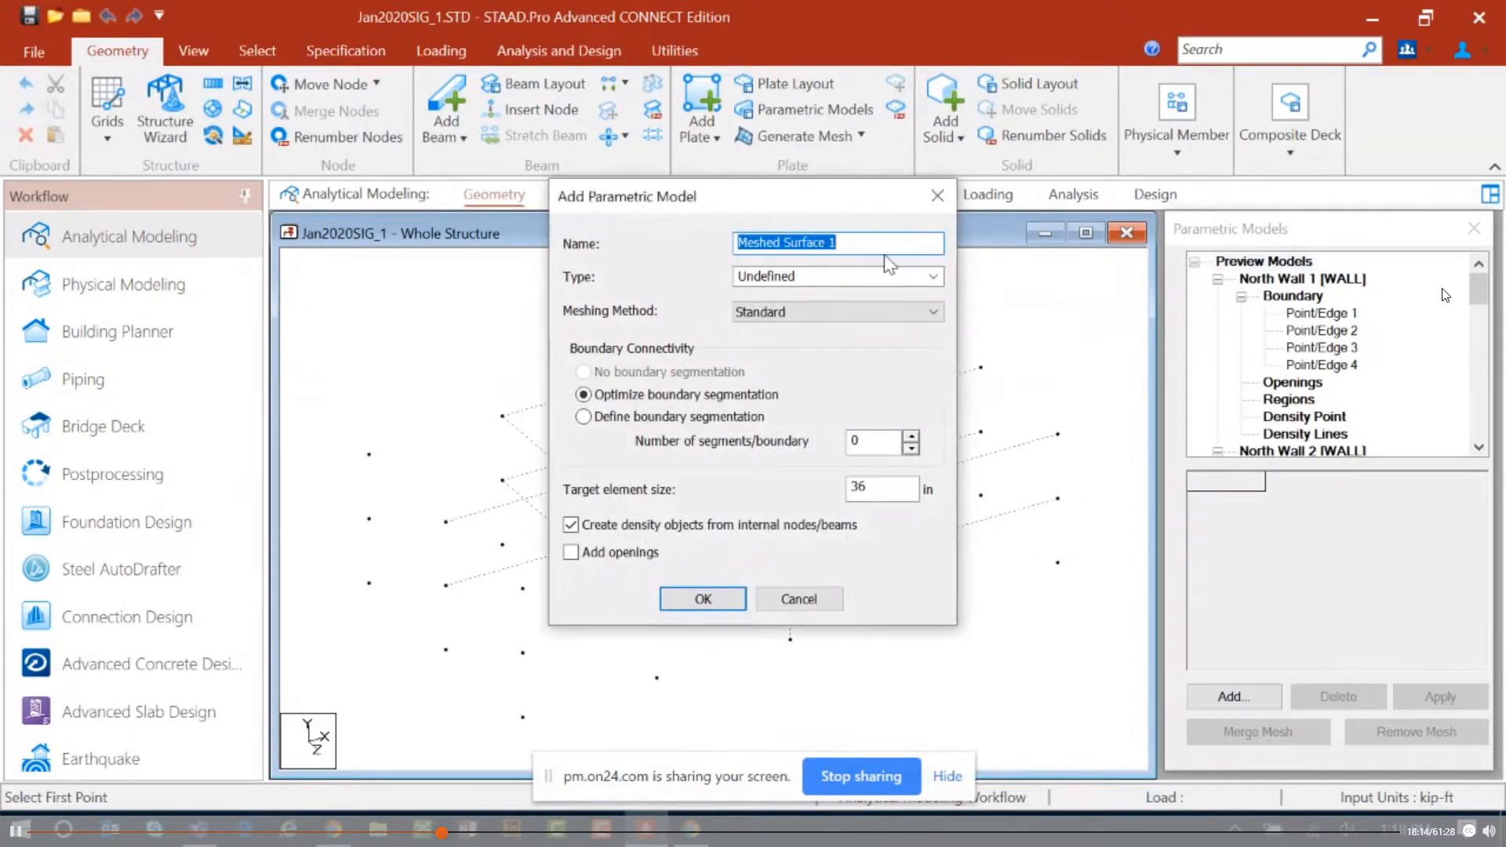
# Step: Name the parametric model East Wall 1, set its type to Wall, and create it with the other default mesh settings
pyautogui.write('East Wall')
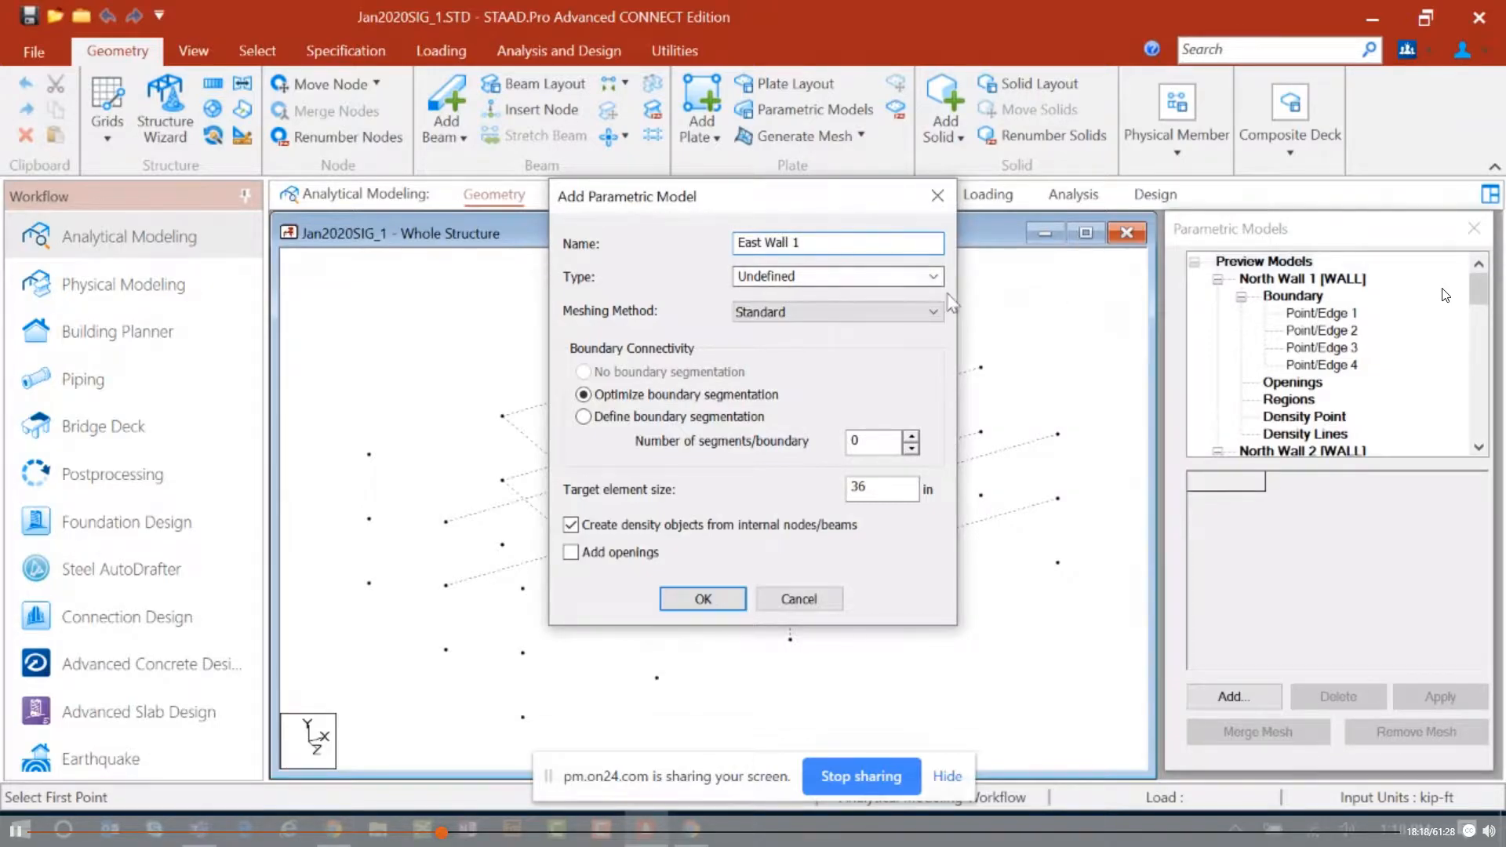
pyautogui.click(933, 277)
pyautogui.click(799, 310)
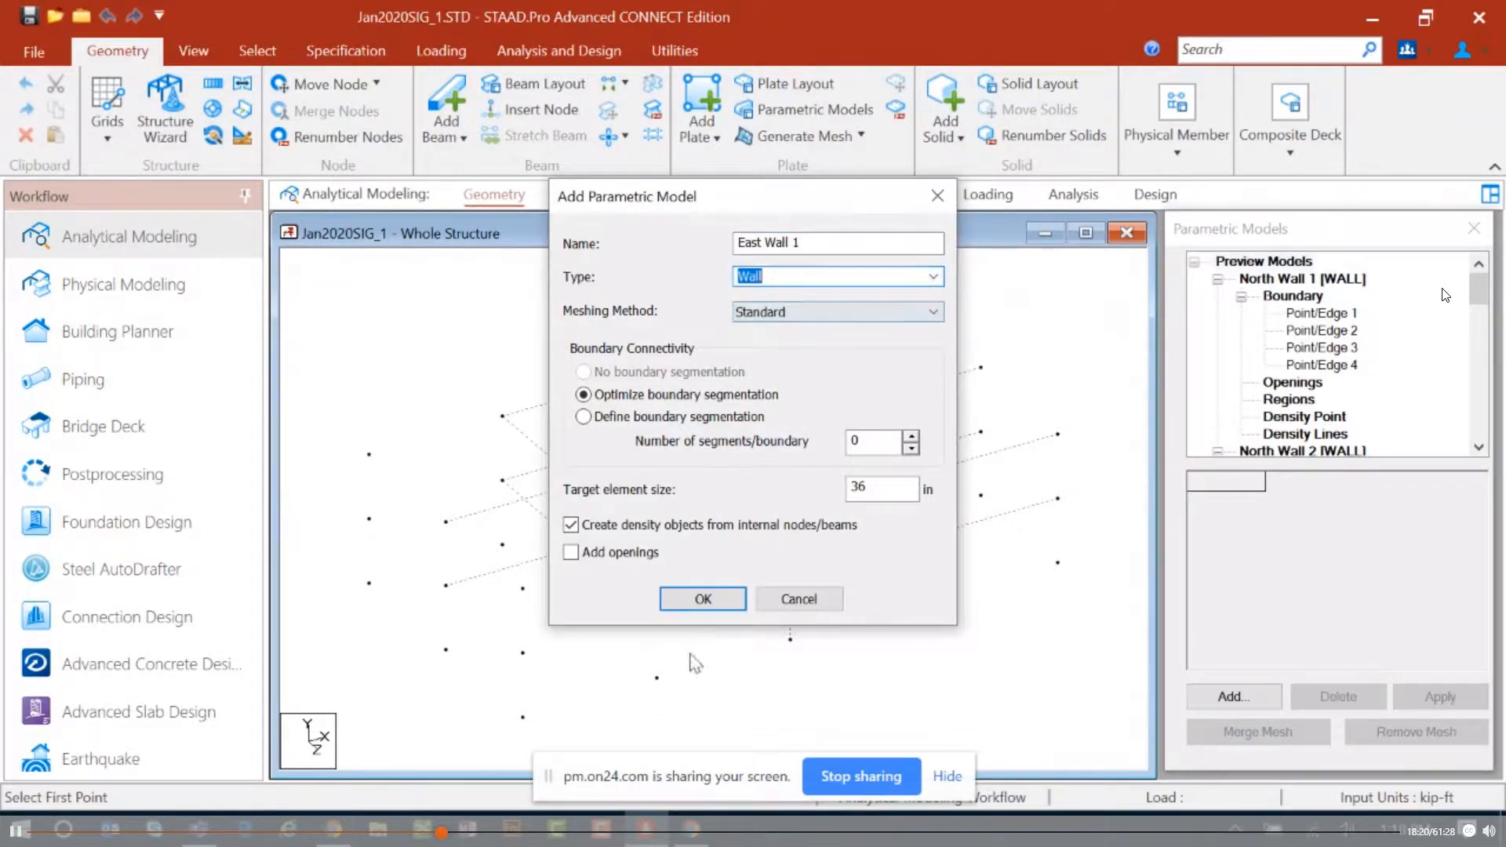
pyautogui.click(701, 599)
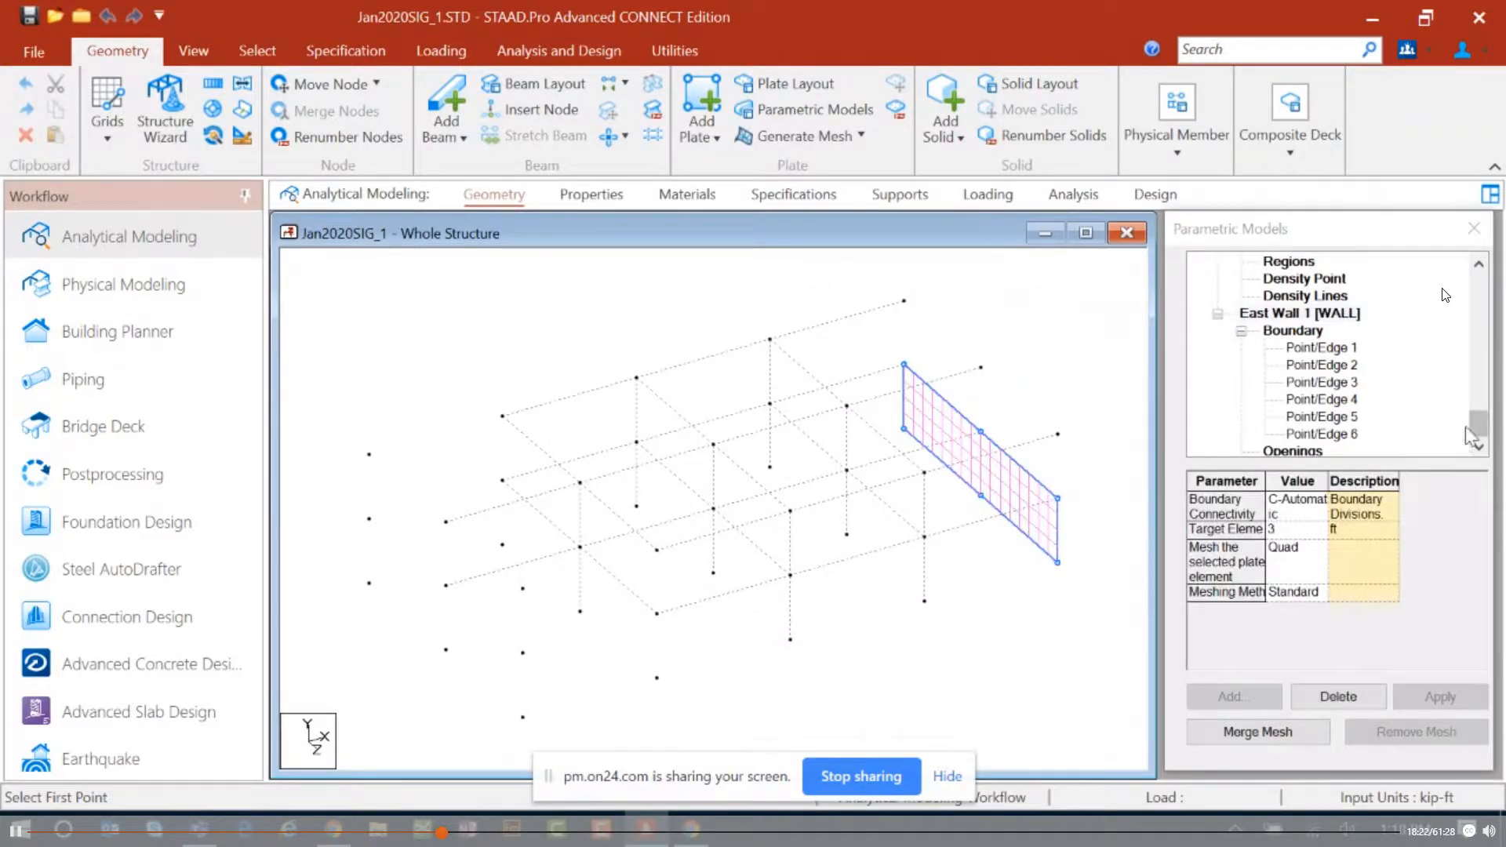
# Step: Add a parametric model whose boundary spans the full width of the east end, between the first-level and roof corner nodes
pyautogui.moveTo(1479, 424); pyautogui.dragTo(1473, 261)
pyautogui.click(1304, 264)
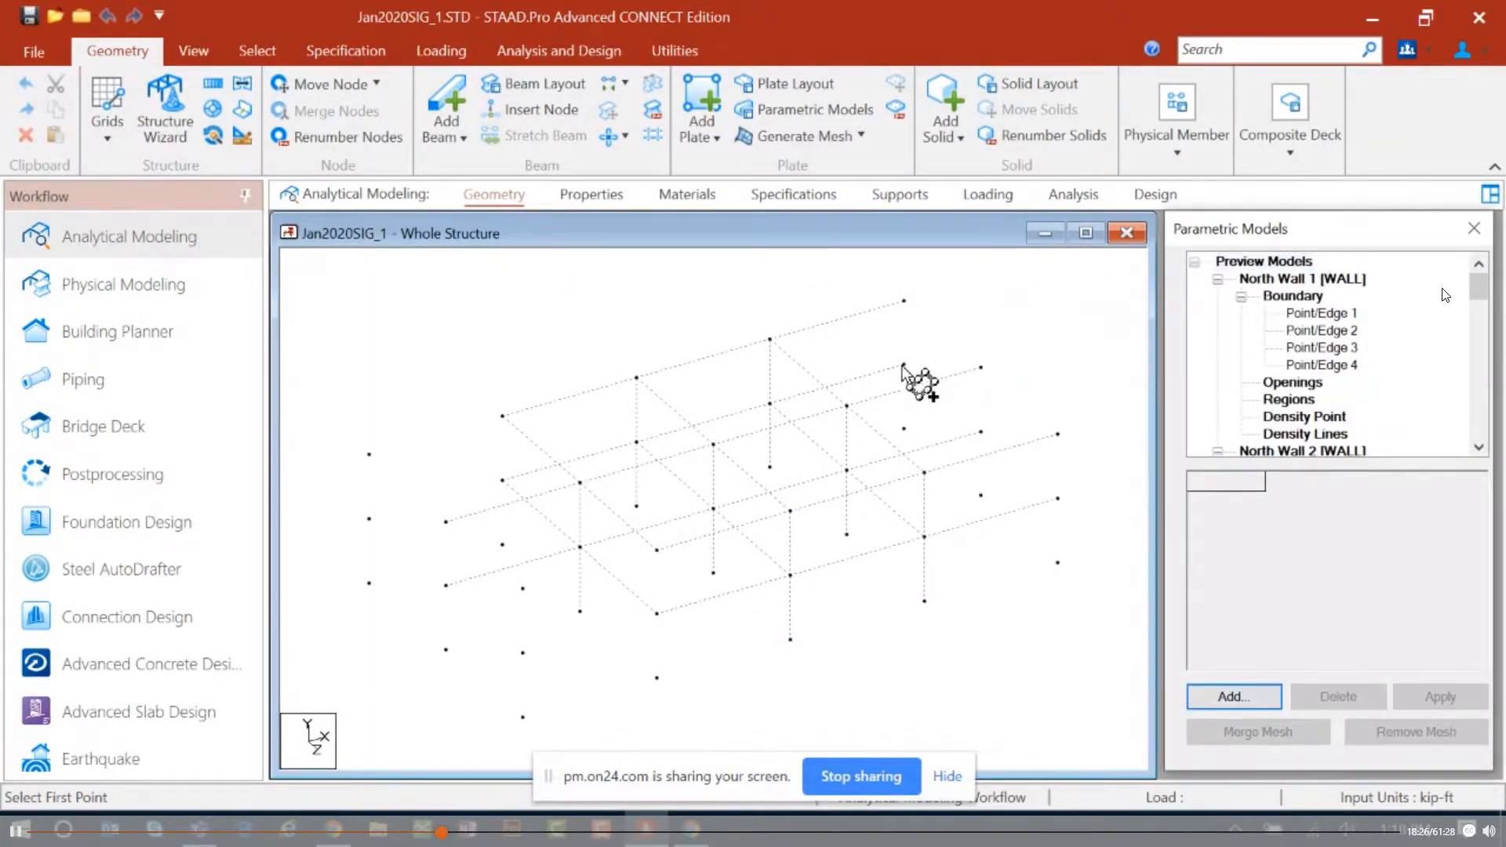
pyautogui.click(903, 364)
pyautogui.click(1059, 499)
pyautogui.click(1057, 434)
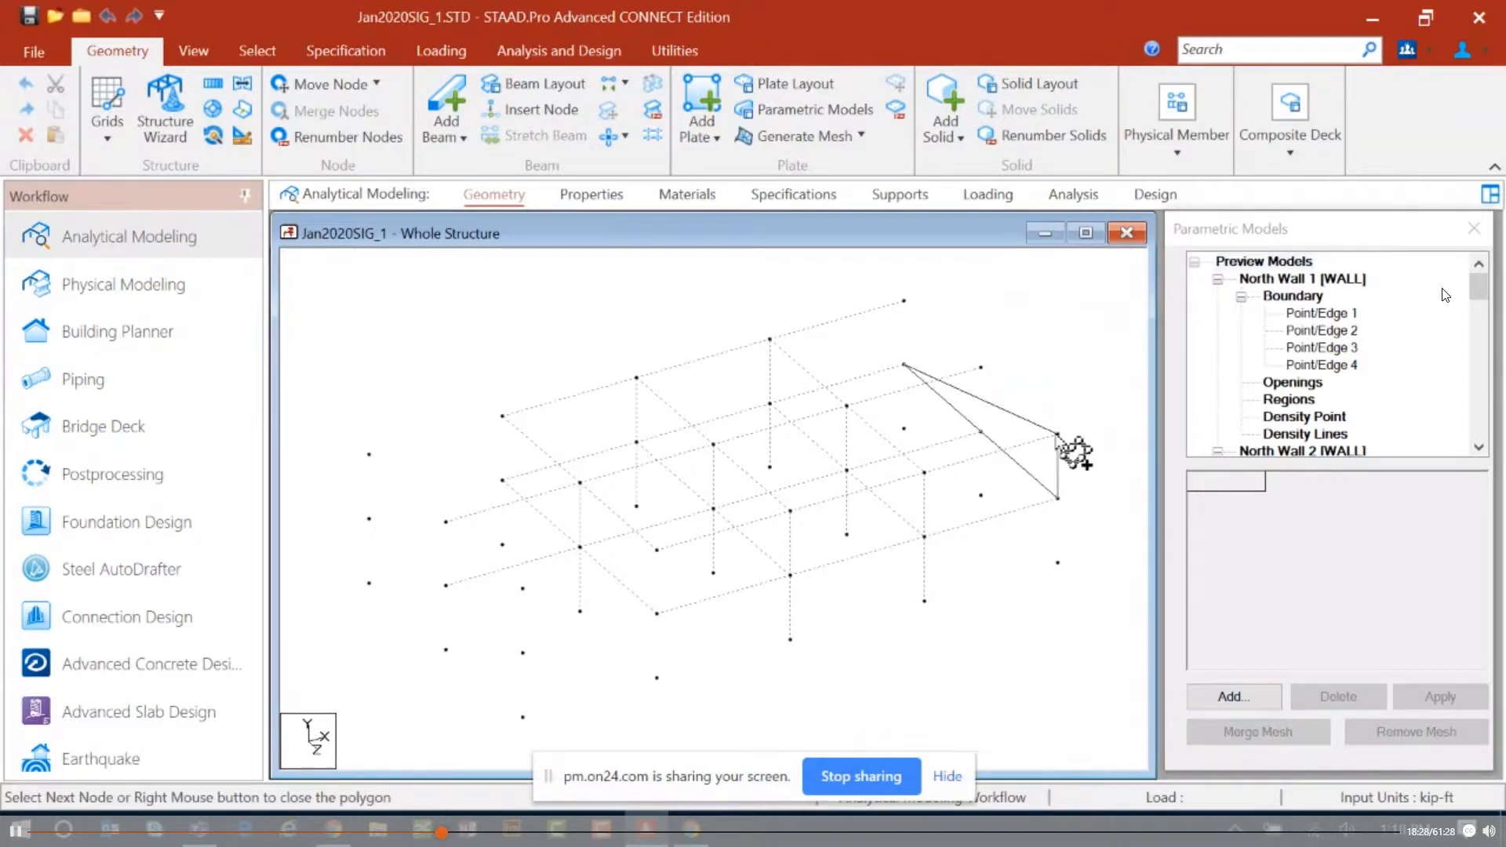
pyautogui.click(904, 302)
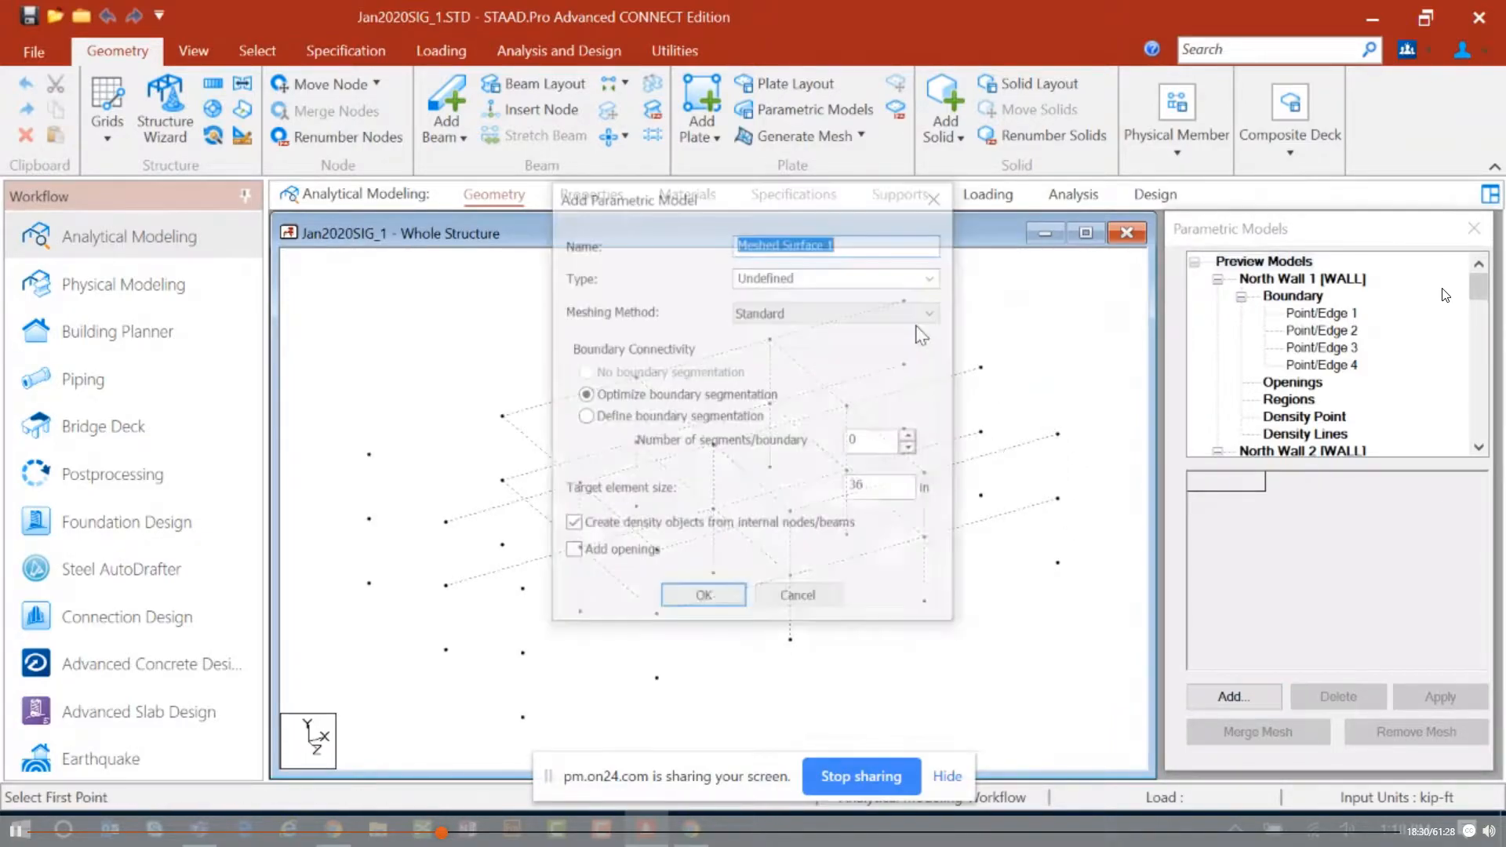
pyautogui.rightClick(908, 309)
# Step: Name the parametric model East Wall 2, set its type to Wall, and create it with the other default mesh settings
pyautogui.write('East Wall 2')
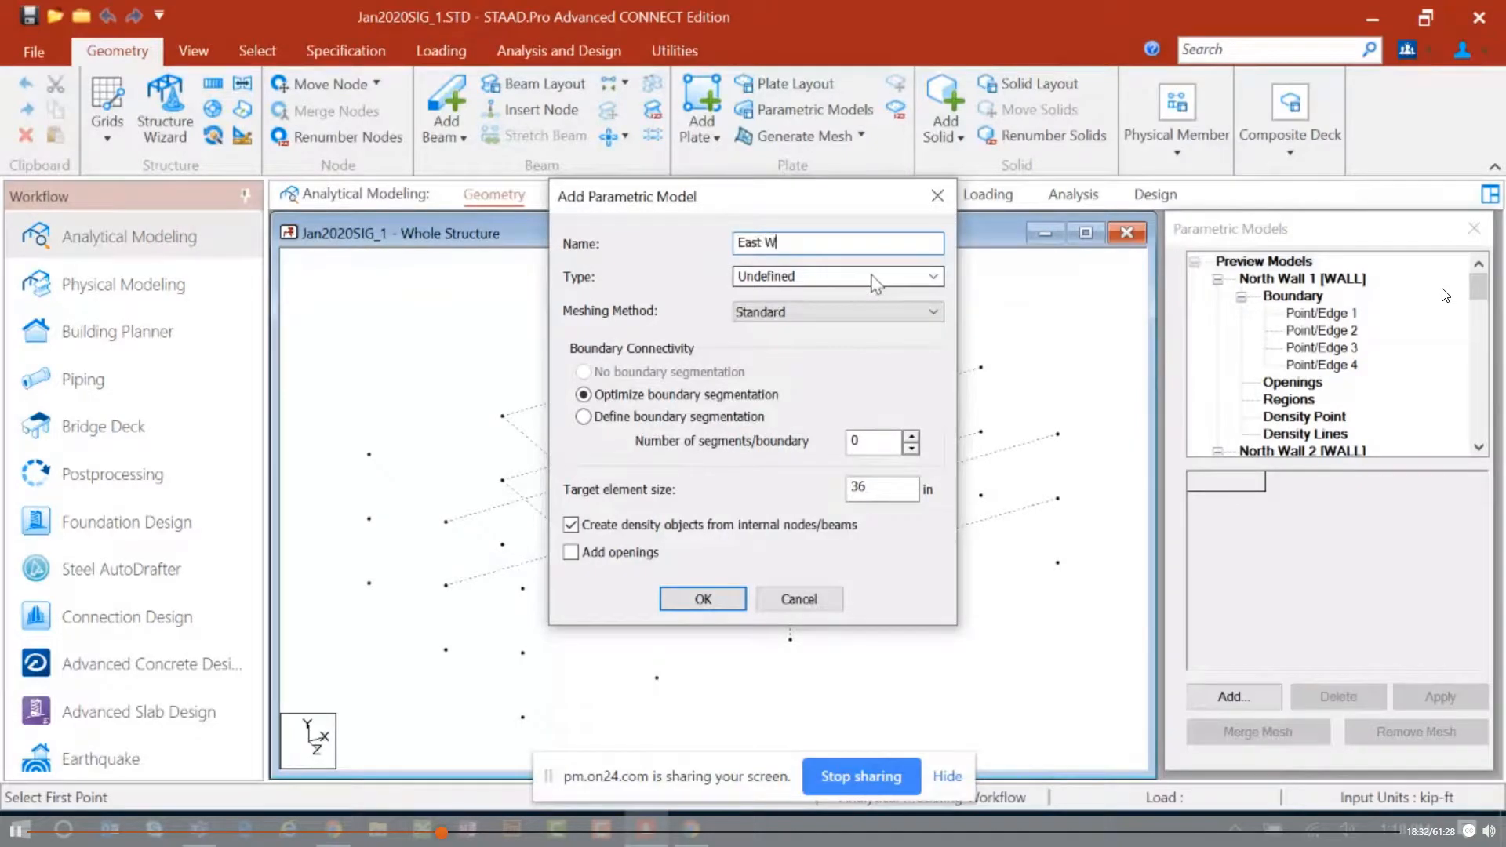
pyautogui.click(932, 276)
pyautogui.click(749, 312)
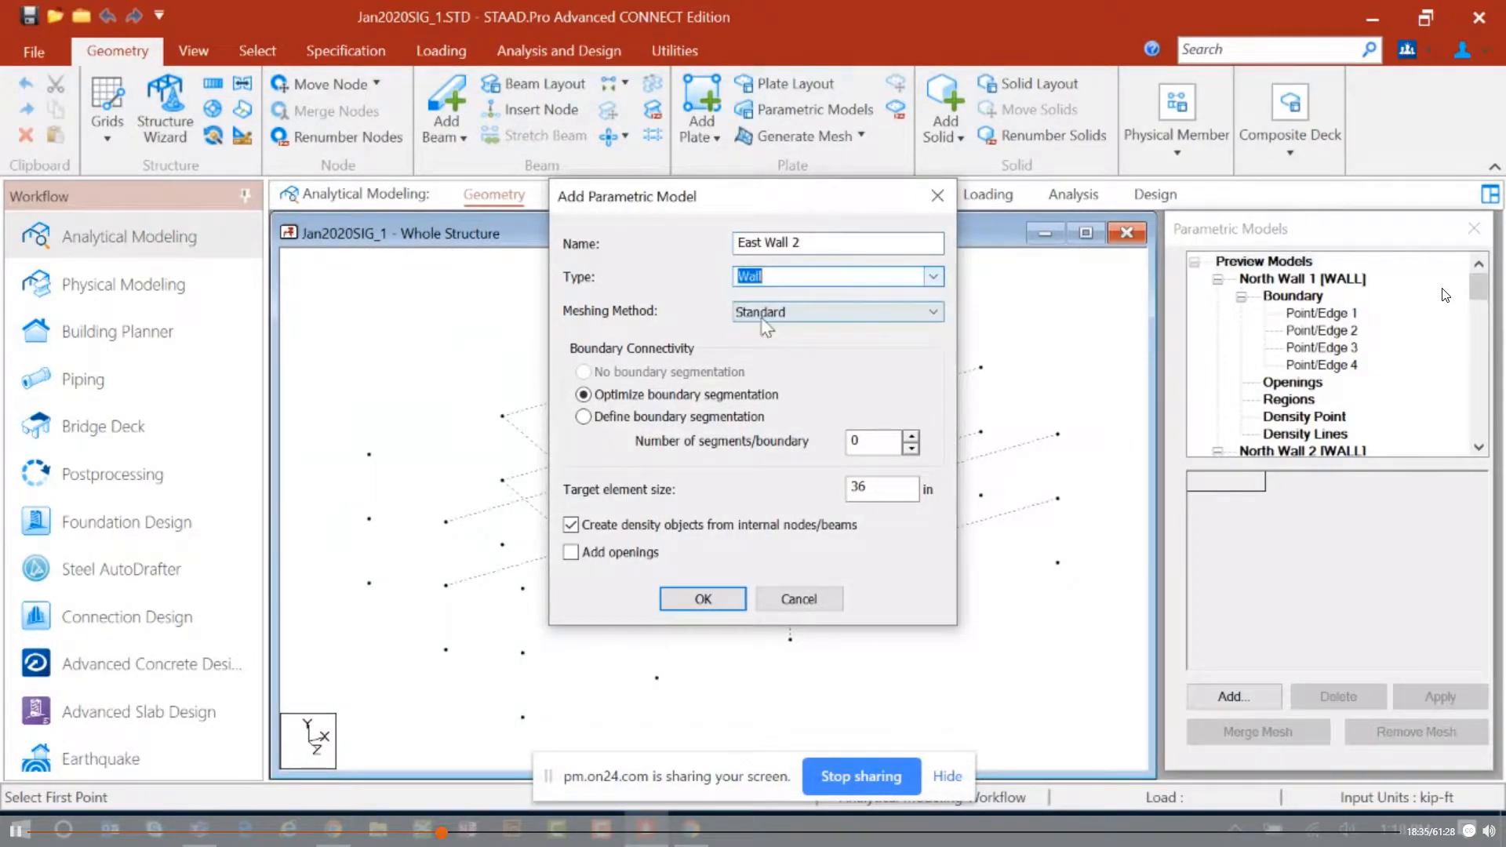
pyautogui.click(711, 601)
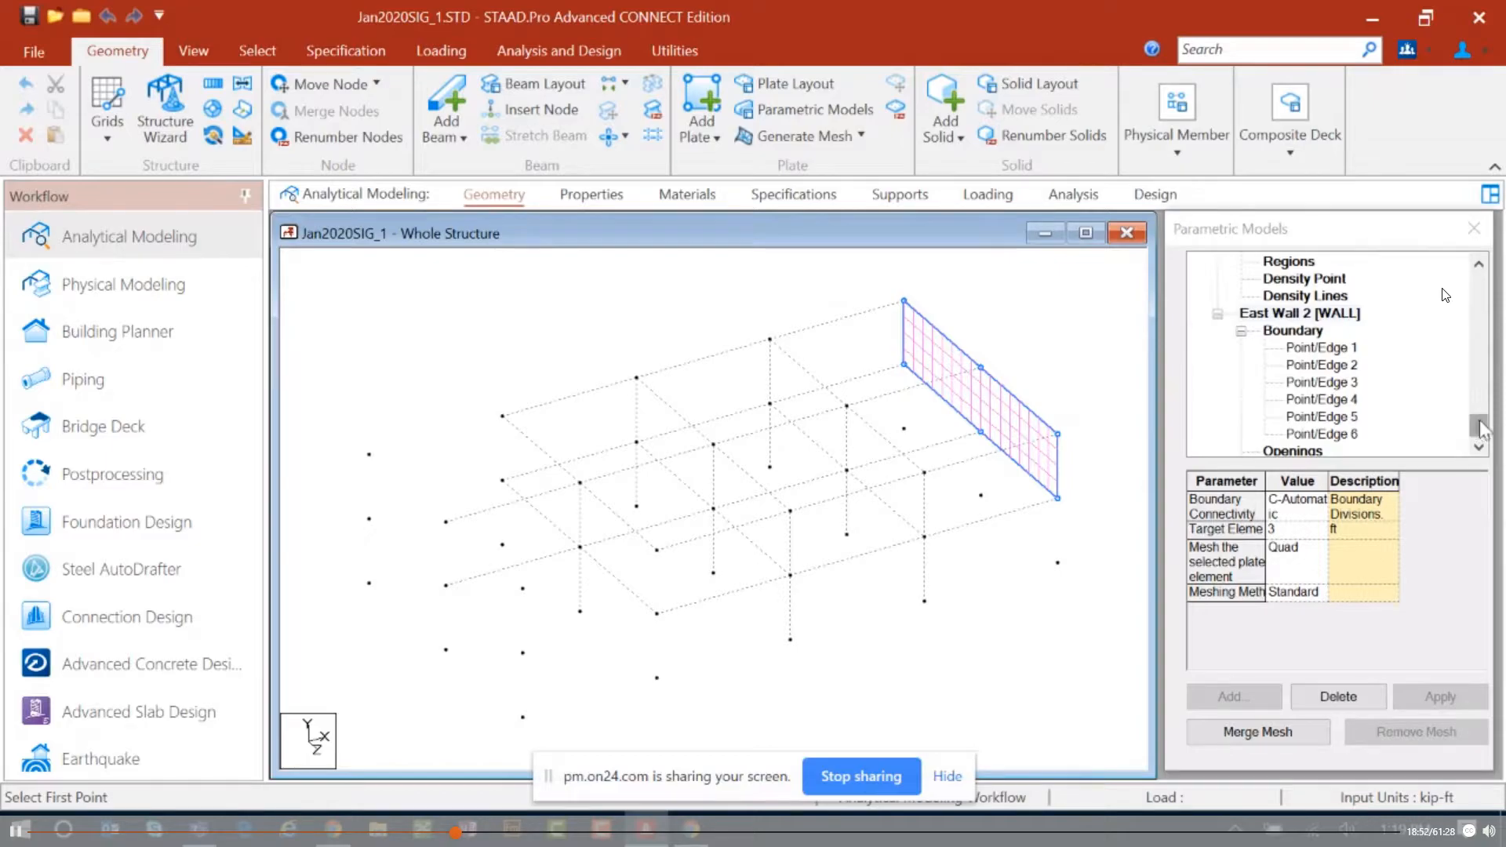
# Step: Merge the mesh of the North Wall 1 parametric model into the structure
pyautogui.moveTo(1476, 430); pyautogui.dragTo(1455, 274)
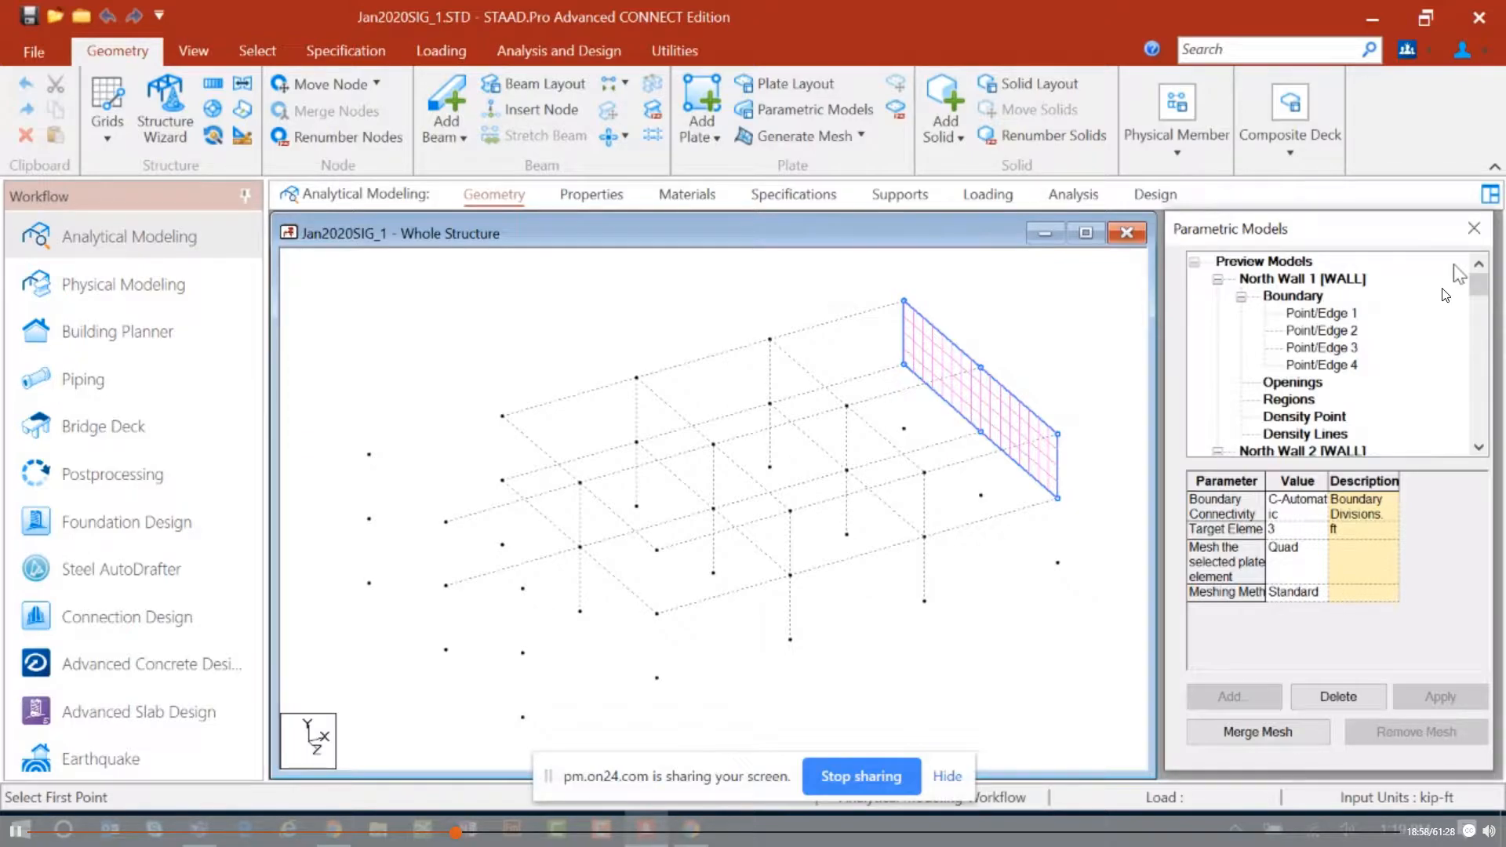
pyautogui.click(1338, 281)
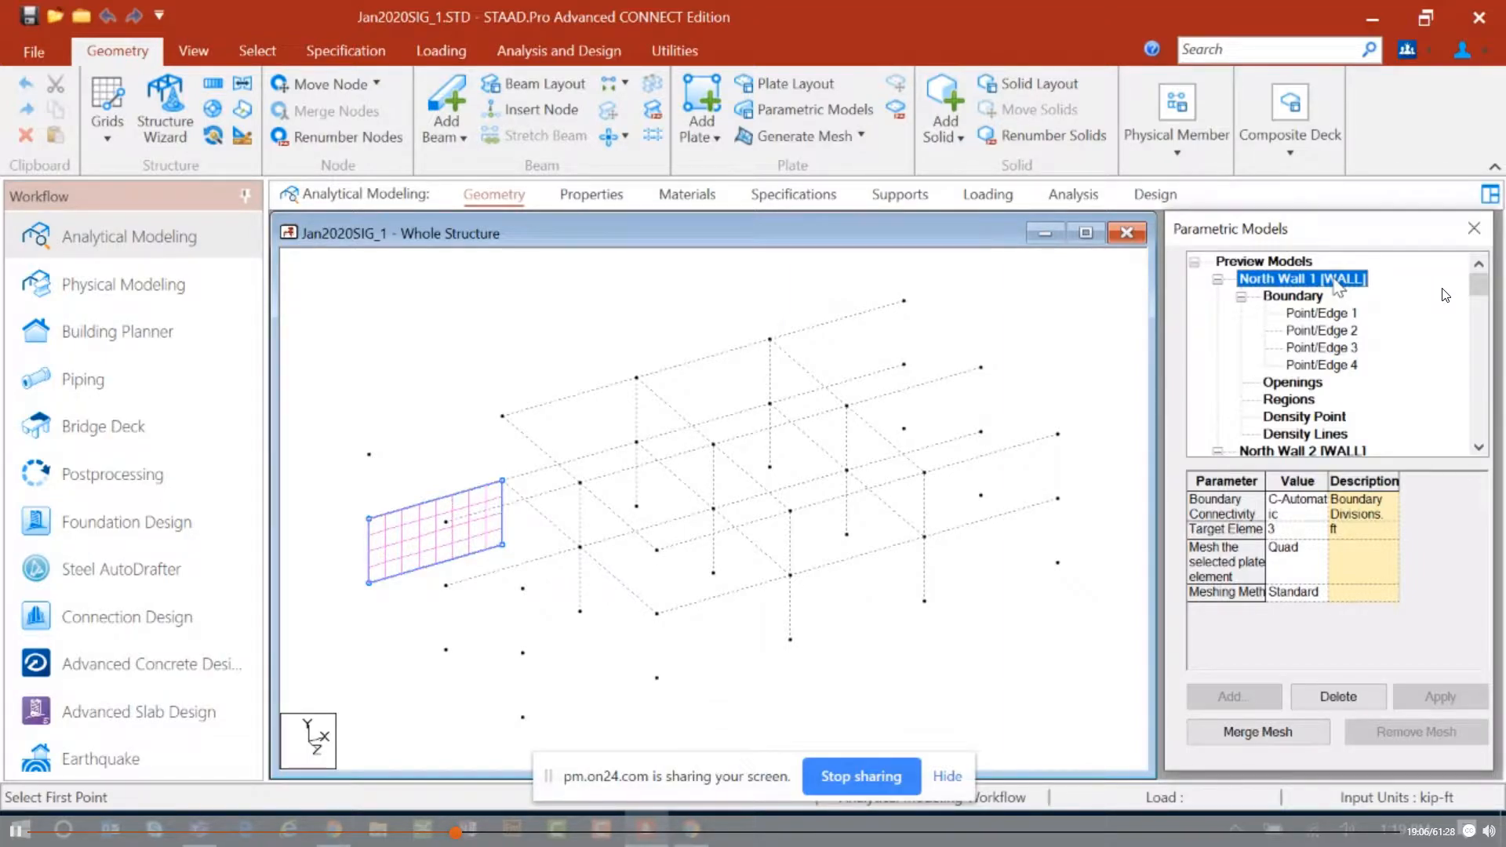
pyautogui.click(1303, 740)
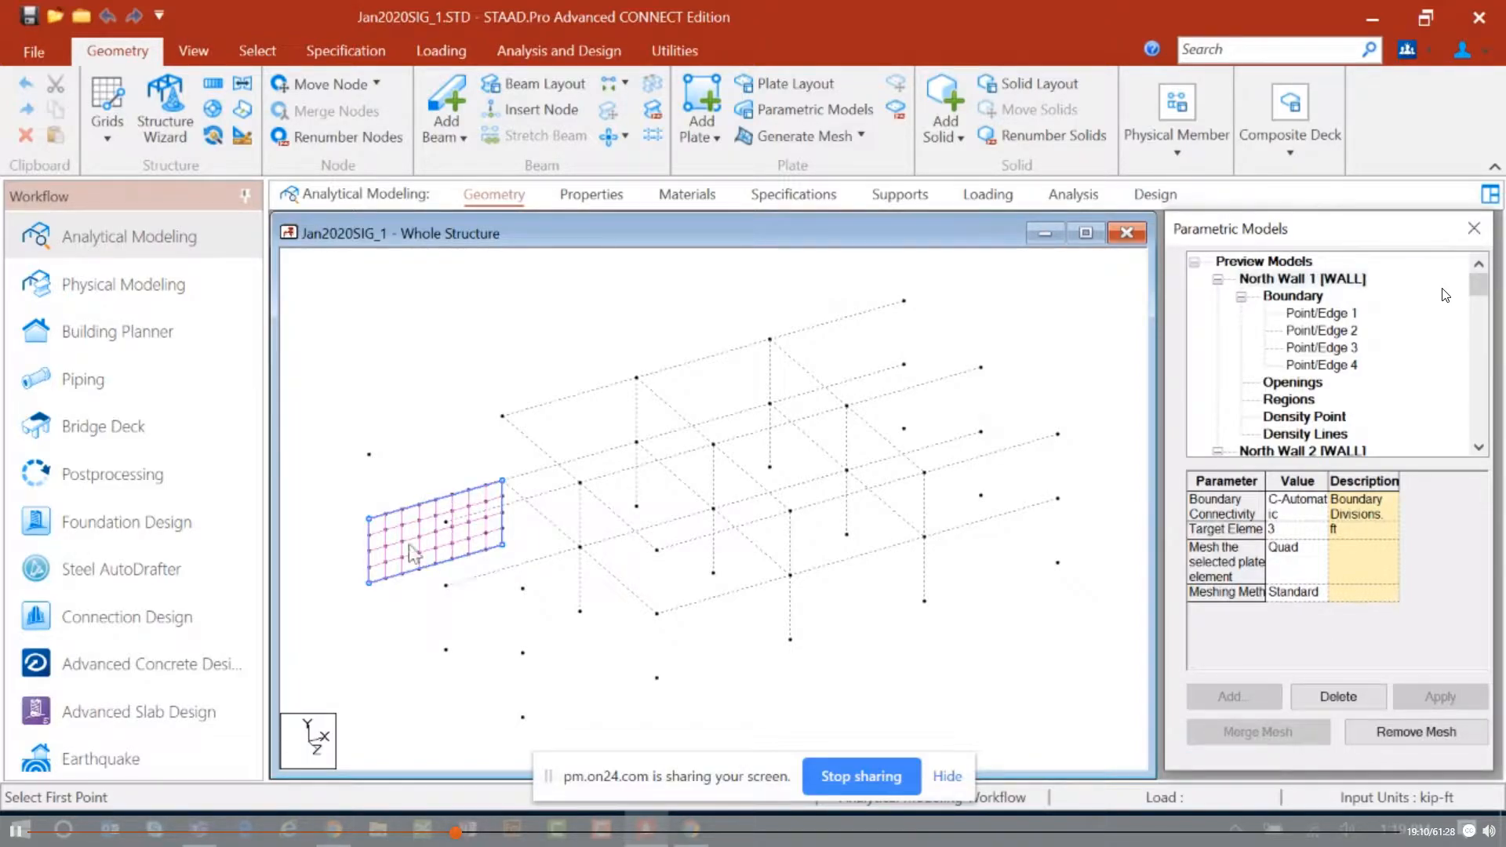
# Step: Merge the mesh of the North Wall 2 parametric model into the structure
pyautogui.click(1217, 280)
pyautogui.click(1249, 296)
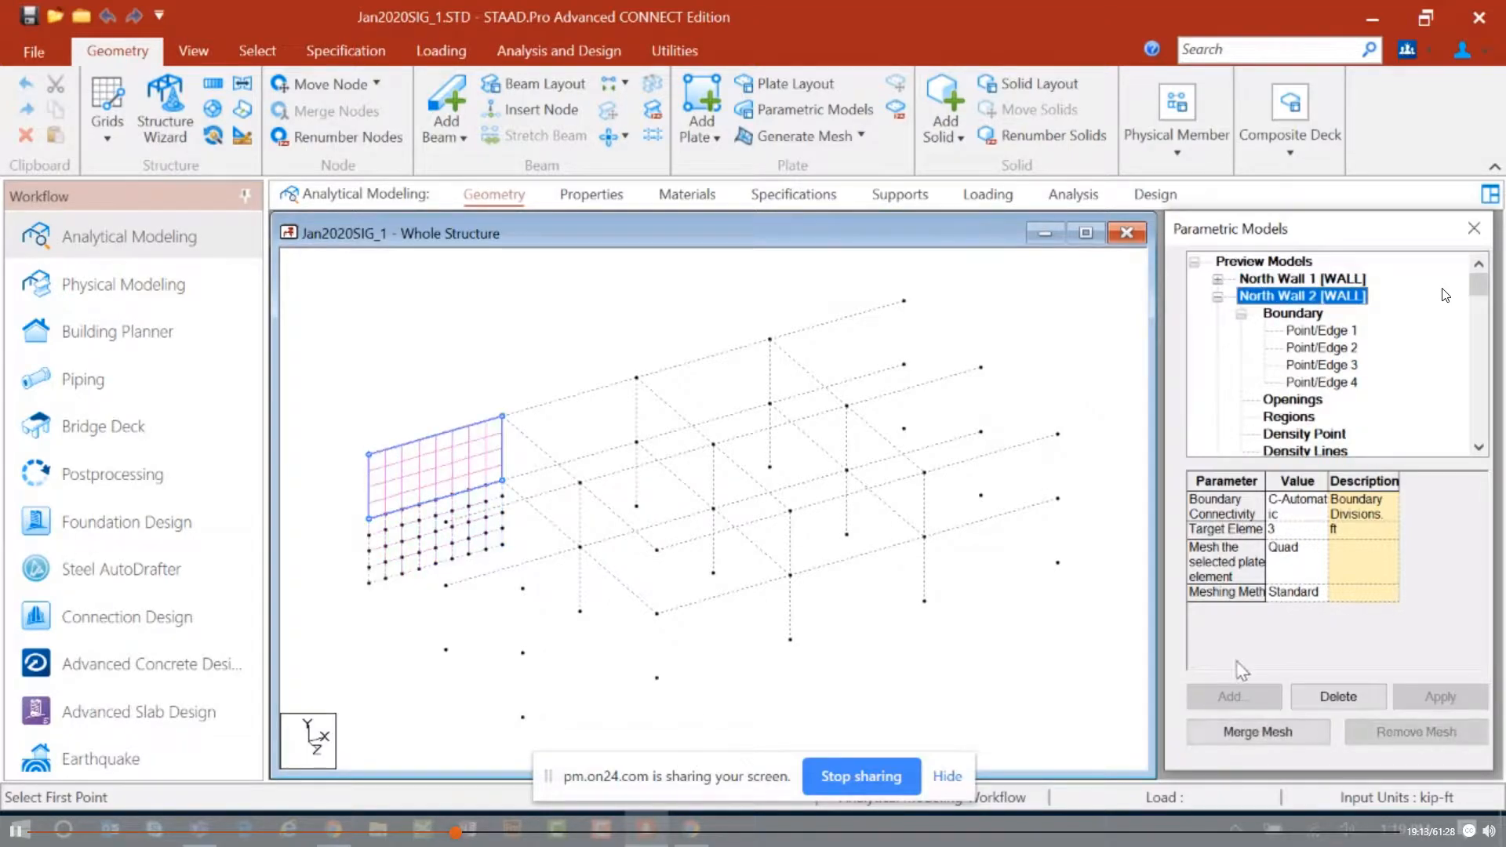
pyautogui.click(1233, 734)
# Step: Merge the meshes of the West Wall 1 and West Wall 2 parametric models into the structure
pyautogui.click(1217, 296)
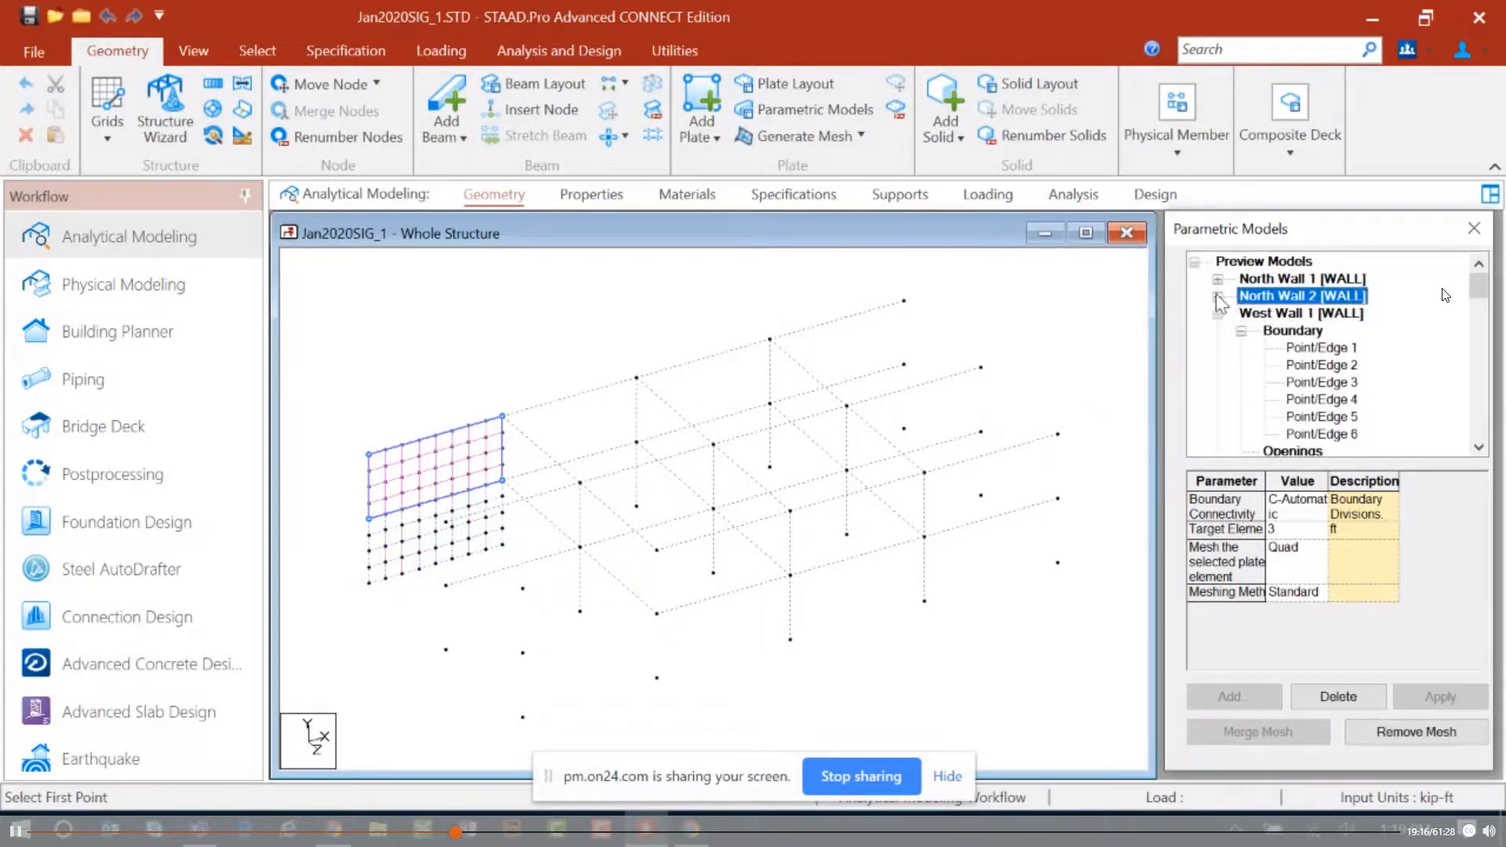
pyautogui.click(1286, 313)
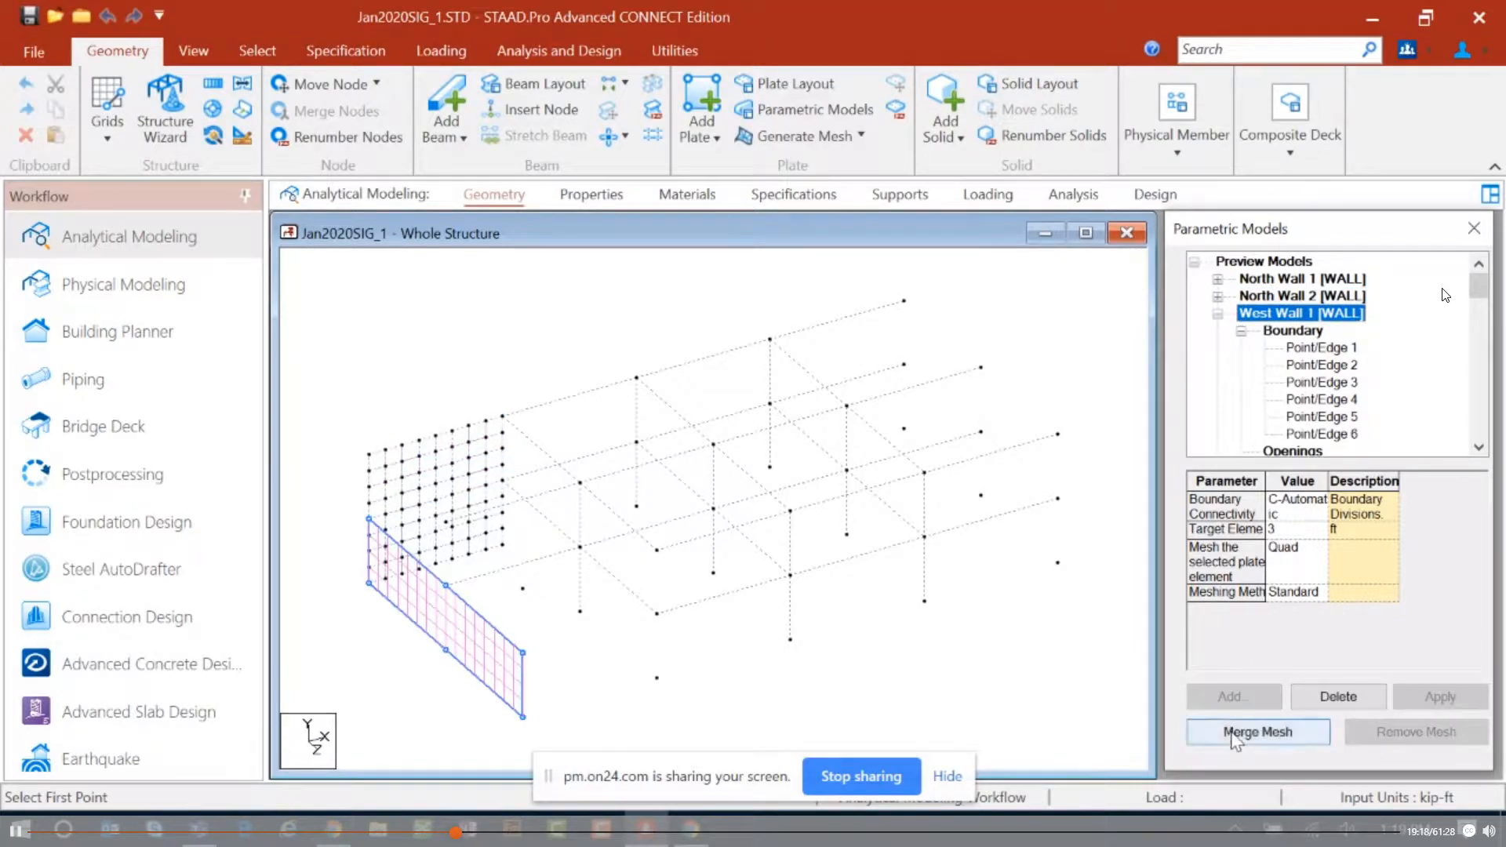
pyautogui.click(1255, 733)
pyautogui.click(1217, 313)
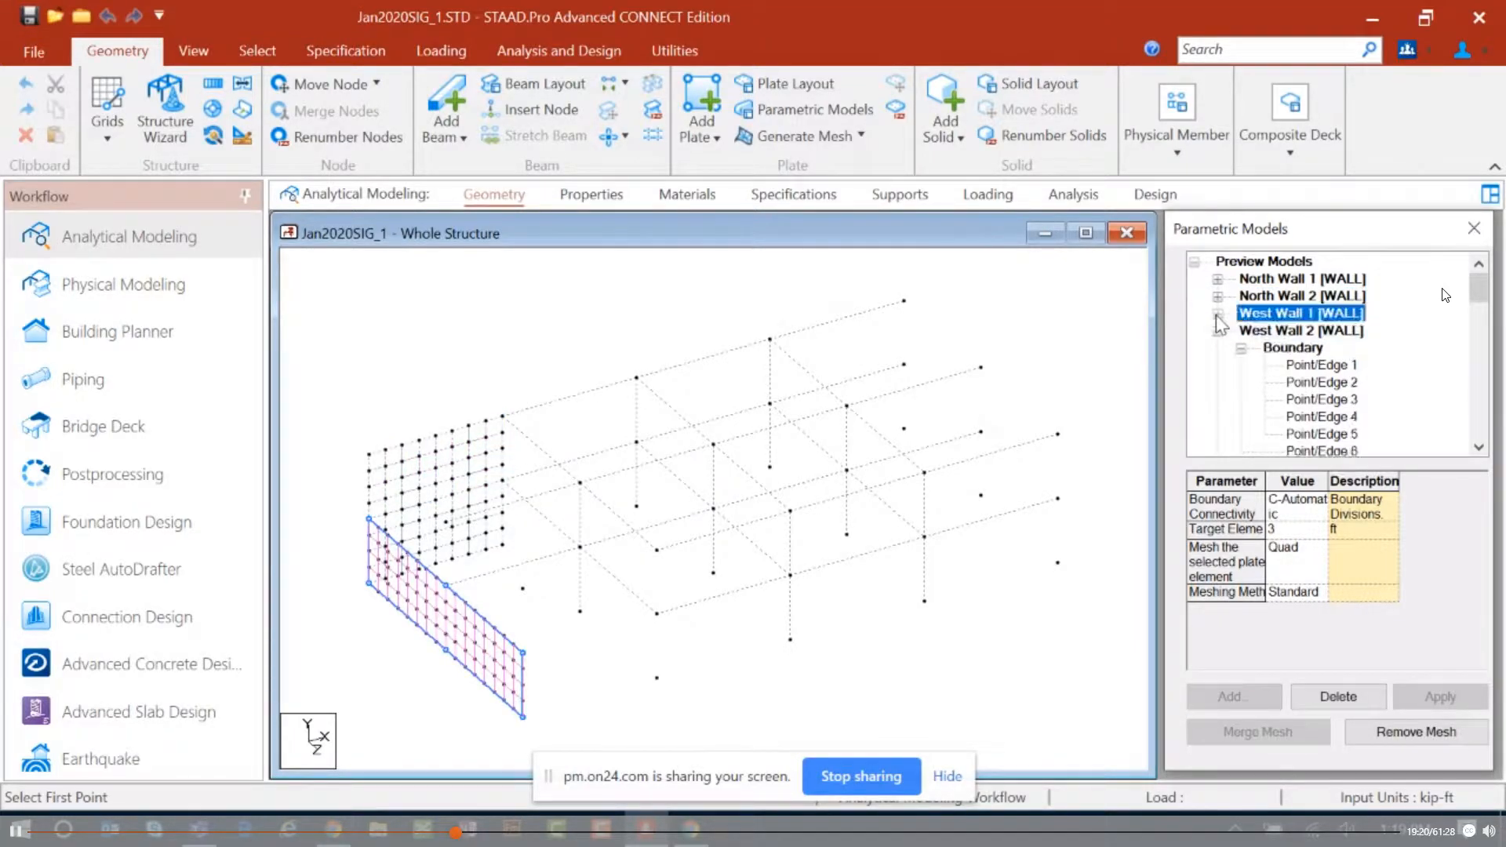
pyautogui.click(1294, 330)
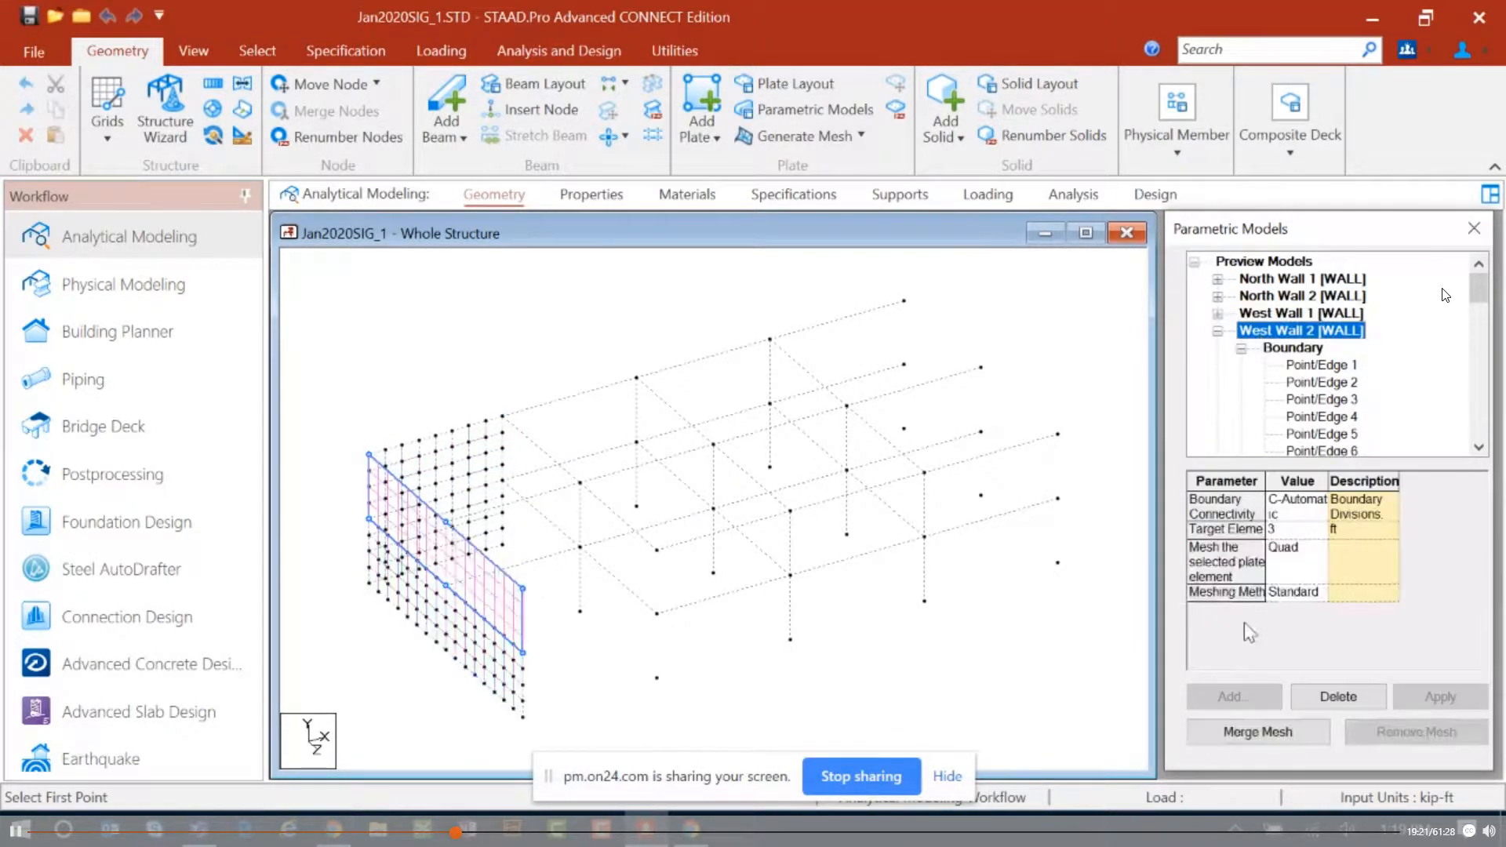
pyautogui.click(1237, 733)
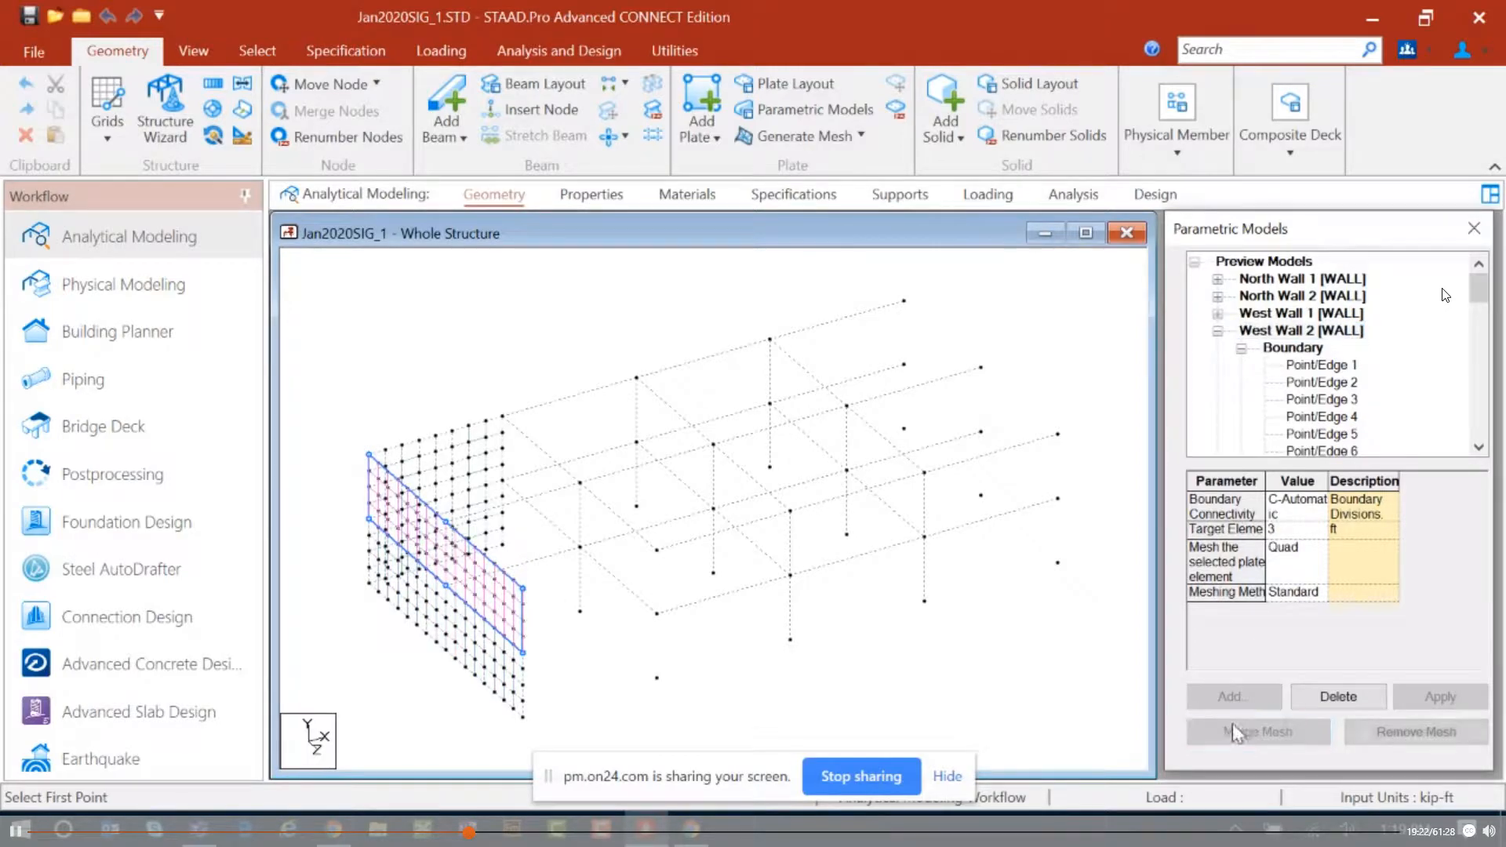
# Step: Merge the meshes of the South Wall 1 and South Wall 2 parametric models into the structure
pyautogui.click(1220, 337)
pyautogui.click(1217, 330)
pyautogui.click(1255, 347)
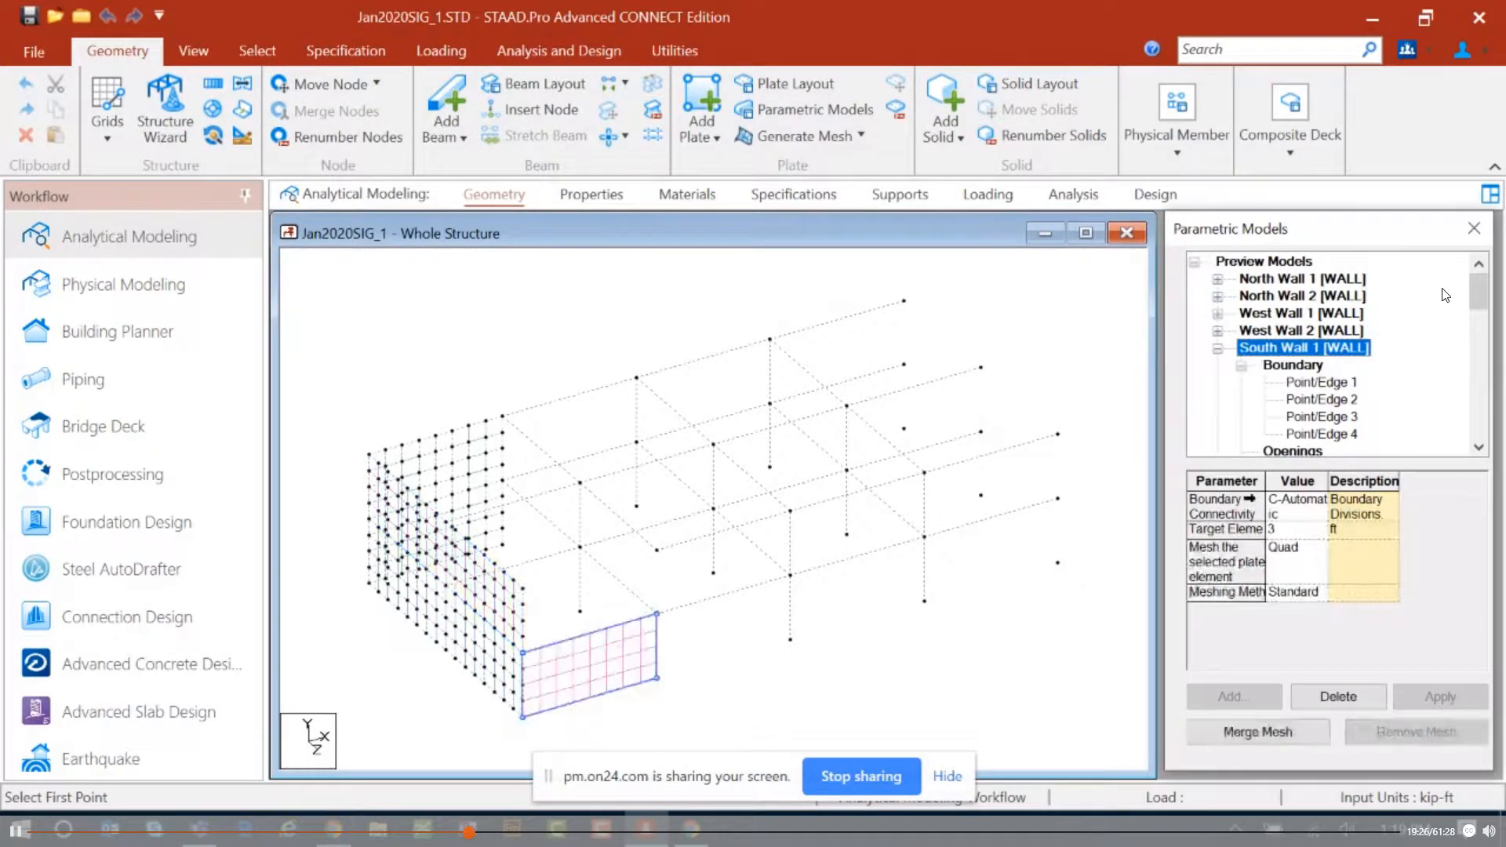
pyautogui.click(1239, 737)
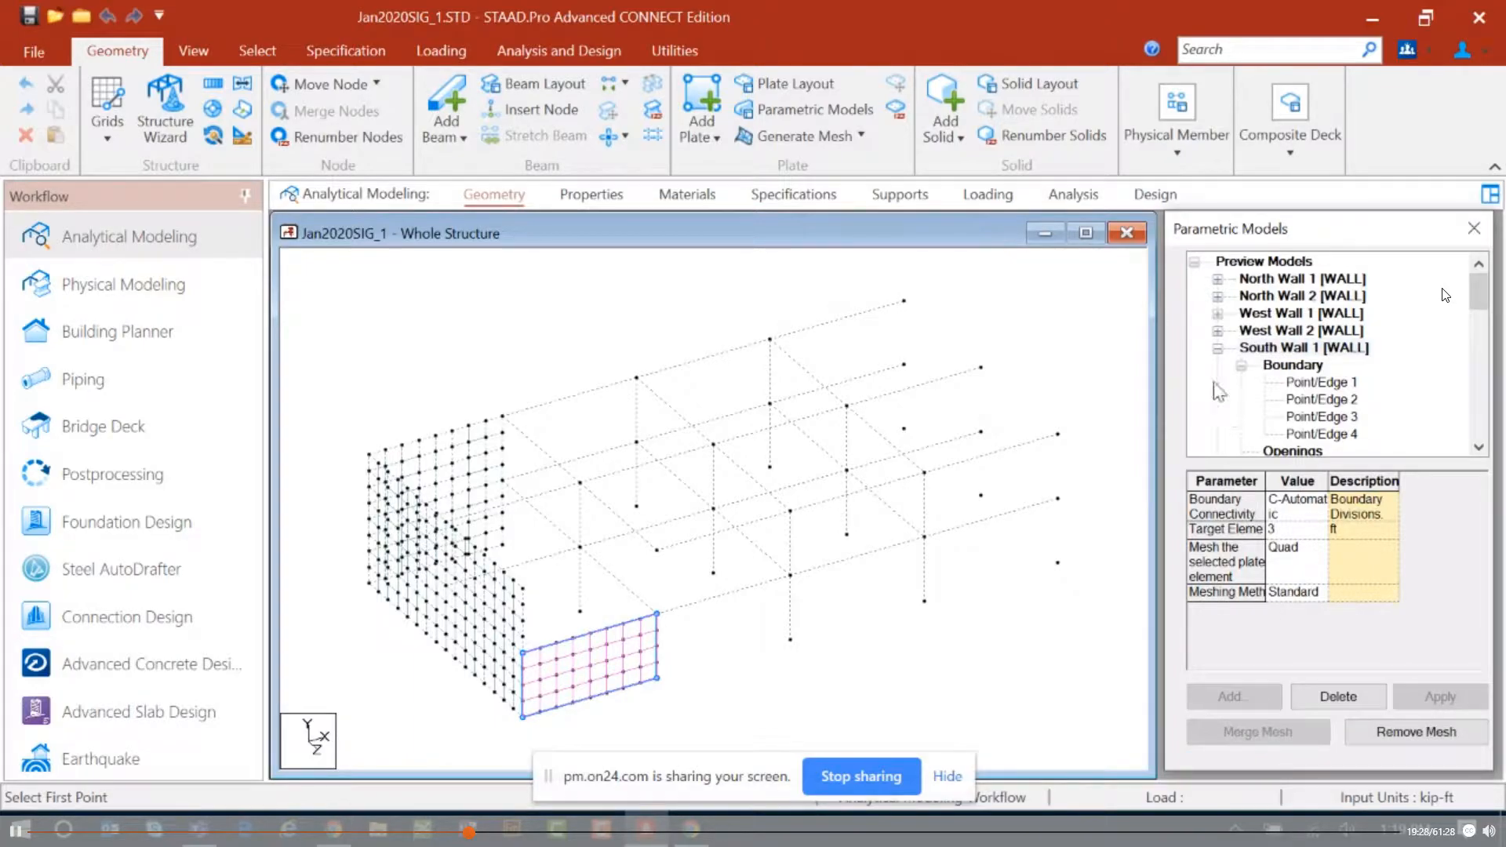
pyautogui.click(1217, 348)
pyautogui.click(1286, 366)
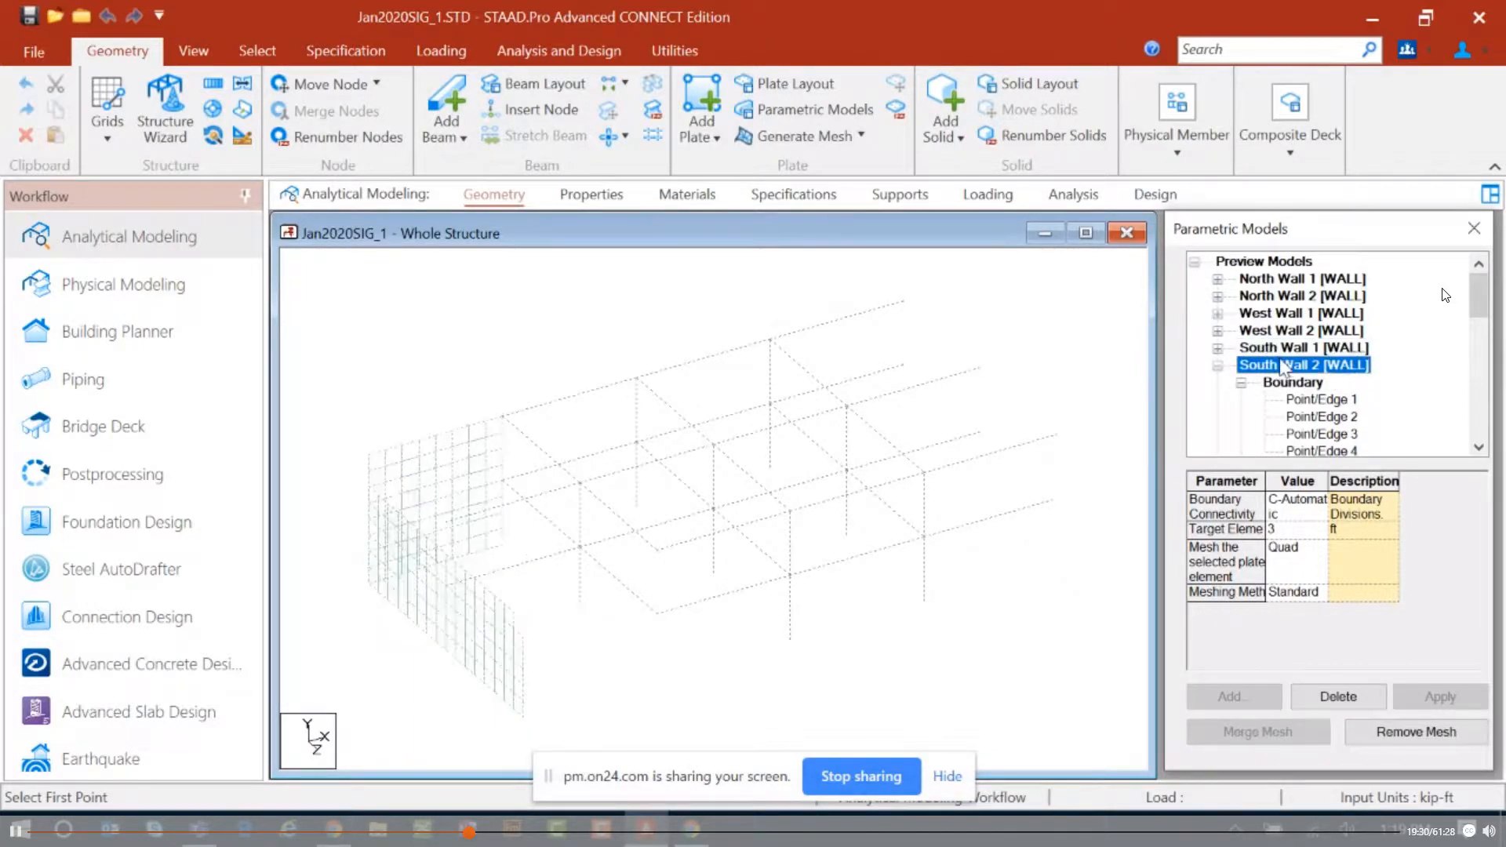
pyautogui.click(1255, 732)
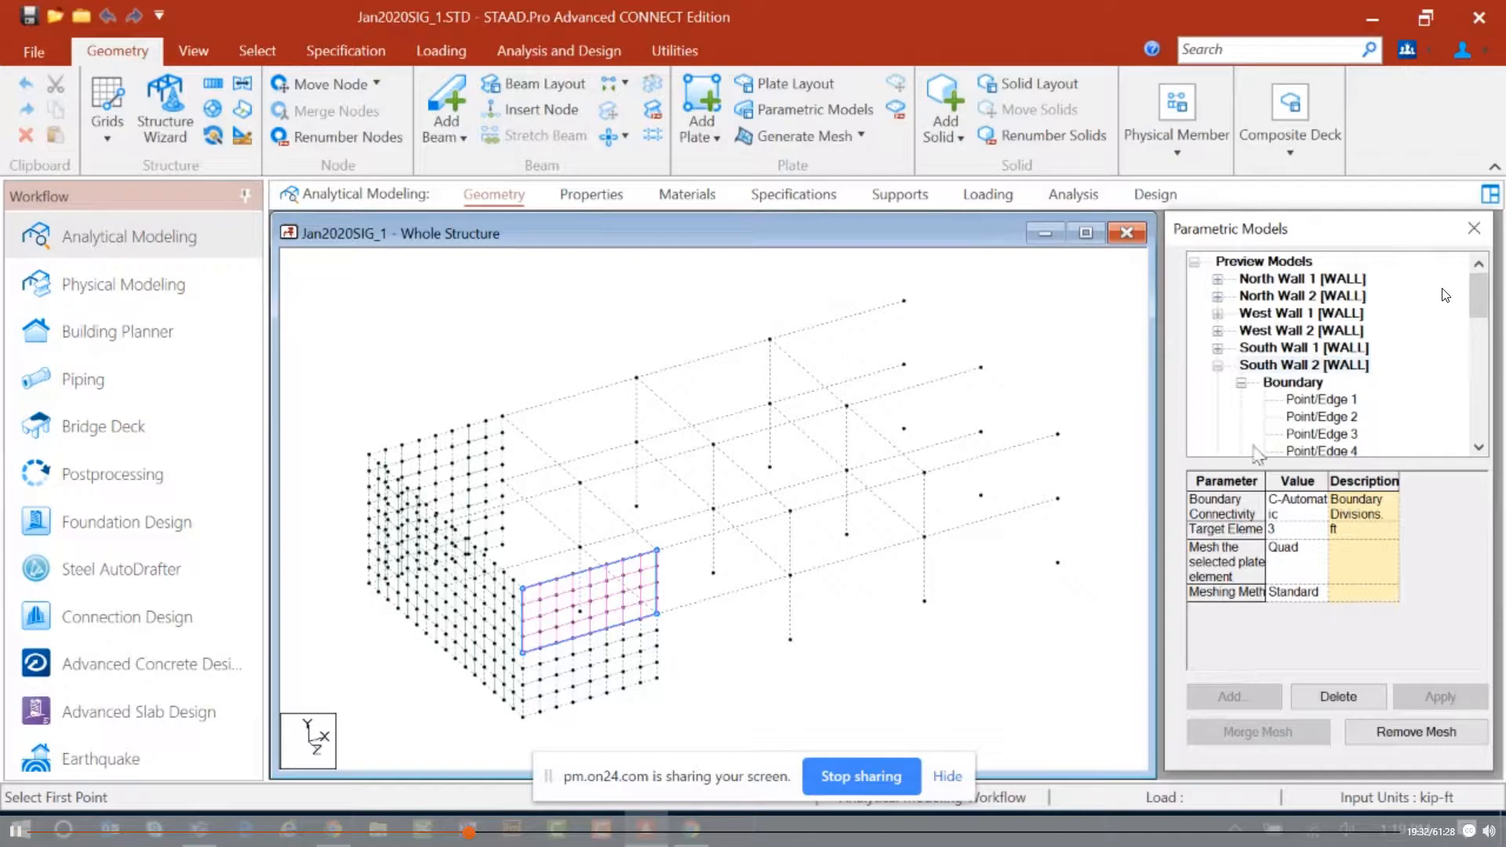
# Step: Merge the meshes of the East Wall 1 and East Wall 2 parametric models into the structure
pyautogui.click(1217, 366)
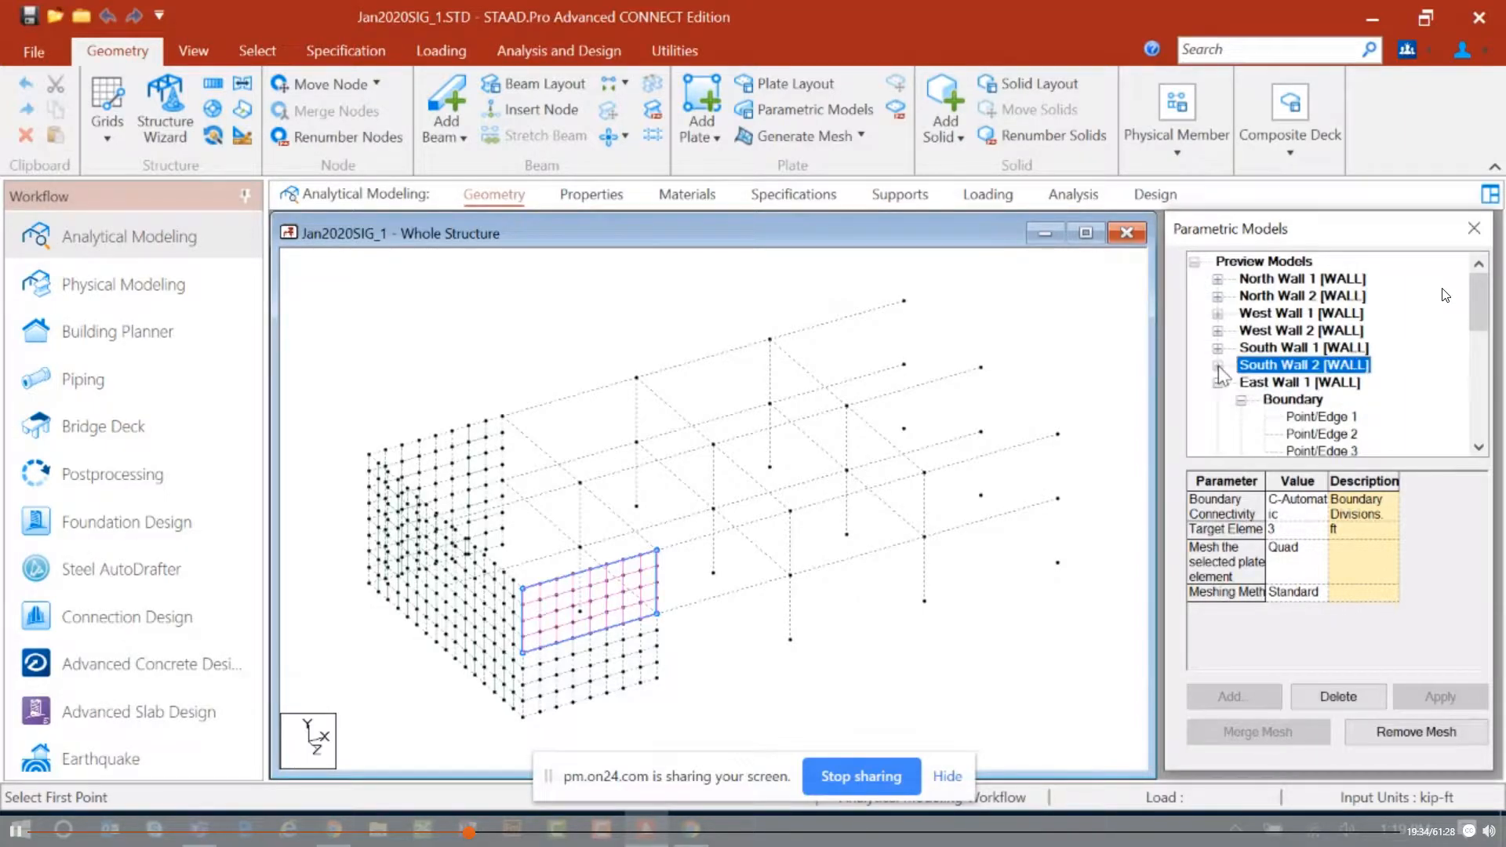
pyautogui.click(1252, 385)
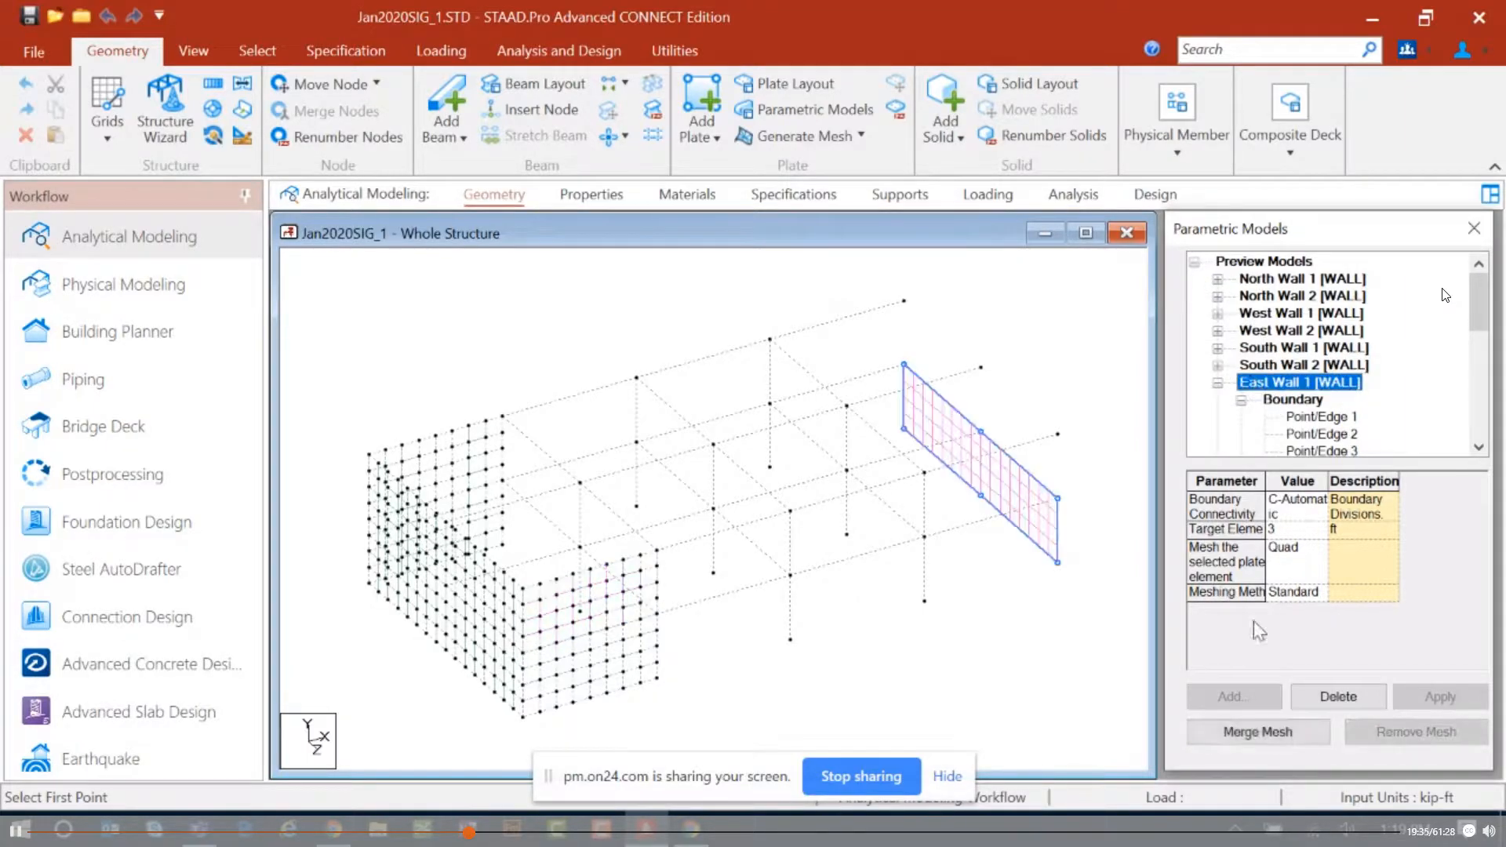
pyautogui.click(1252, 732)
pyautogui.click(1218, 383)
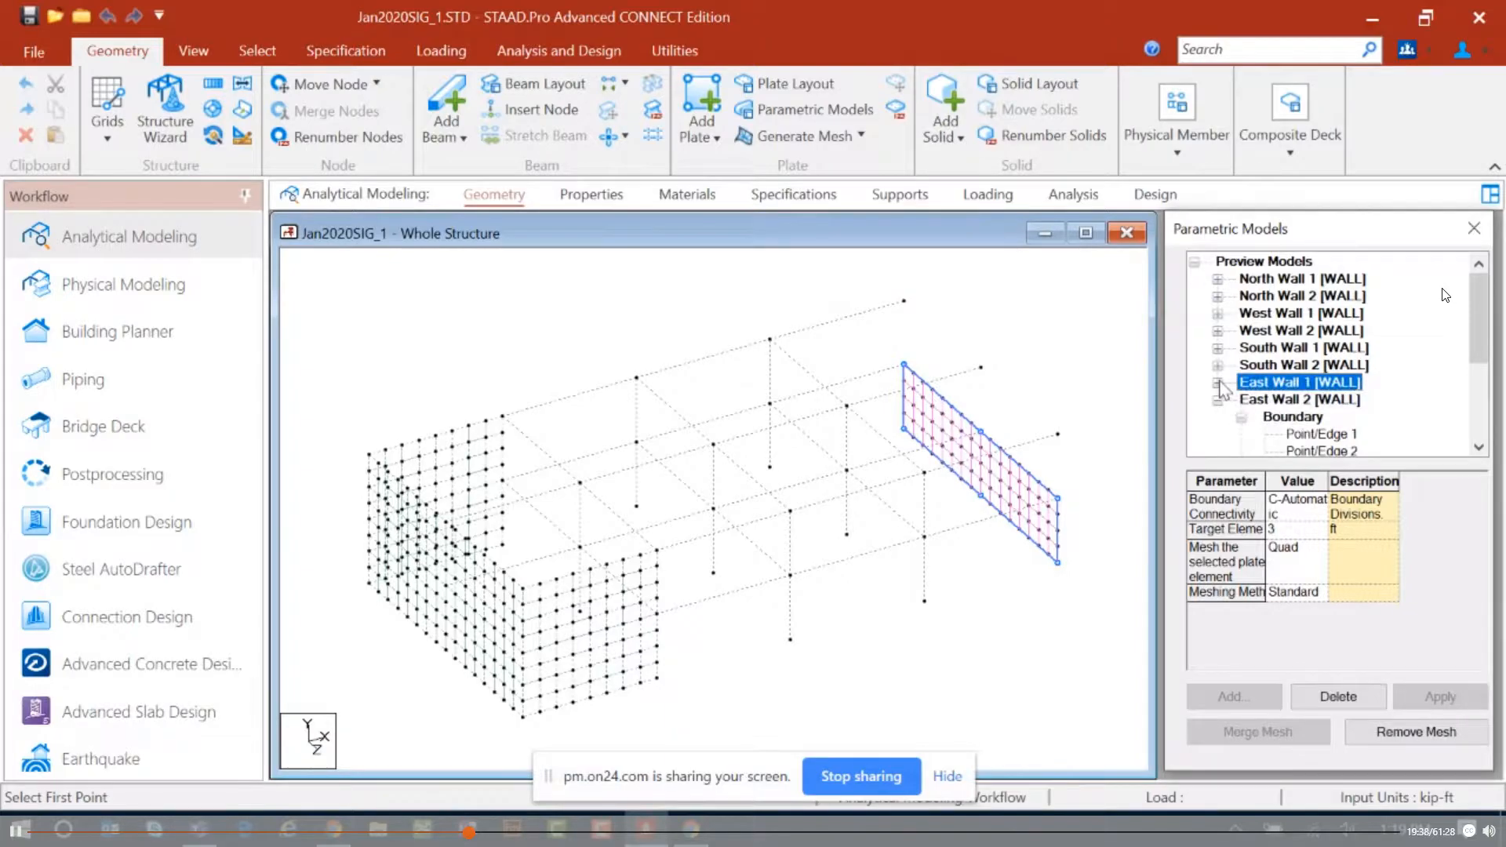
pyautogui.click(1272, 400)
pyautogui.click(1257, 732)
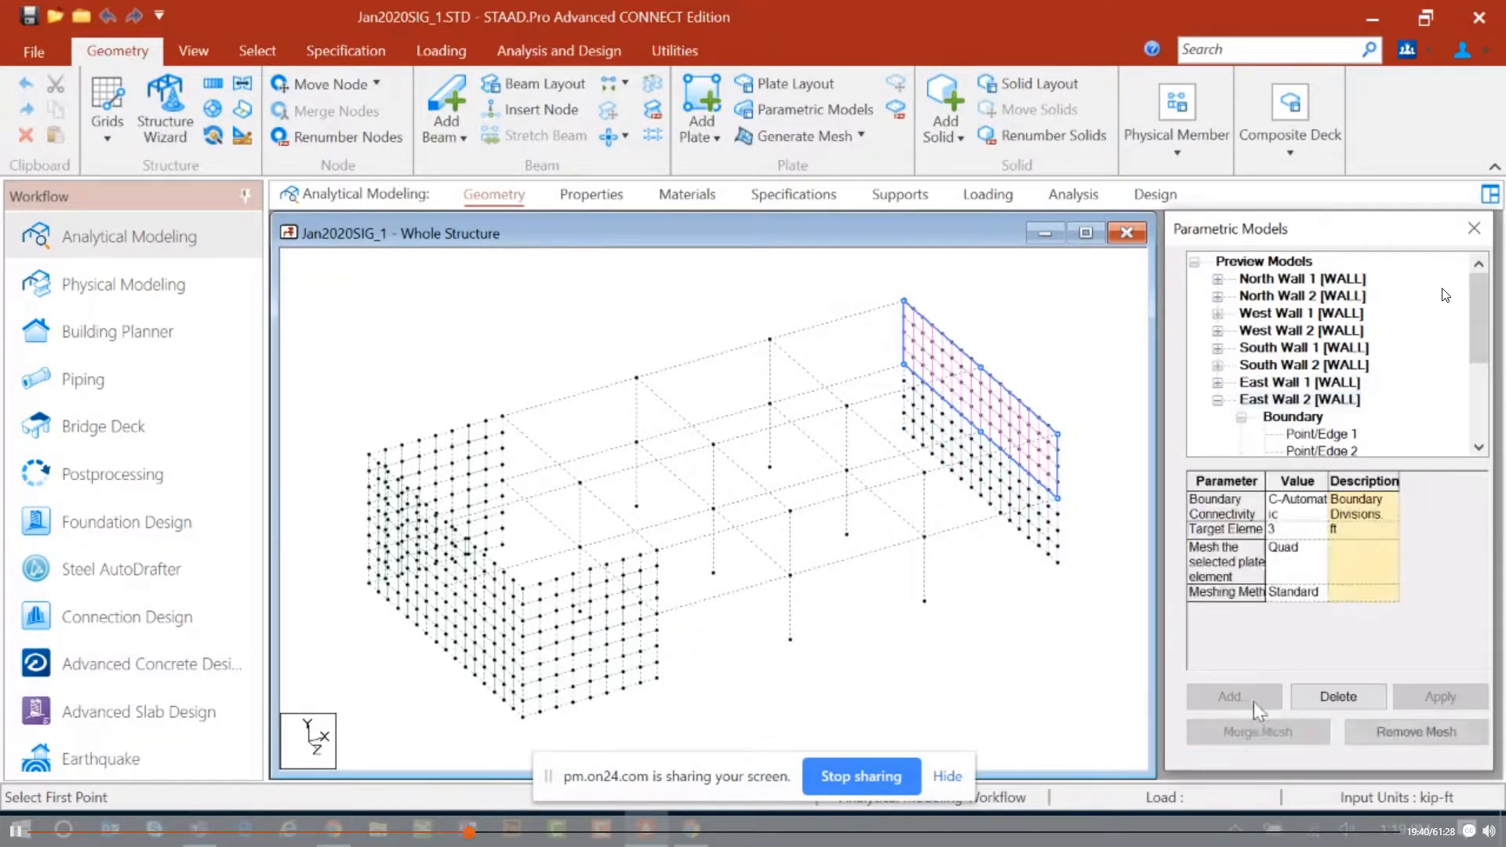
pyautogui.click(1218, 400)
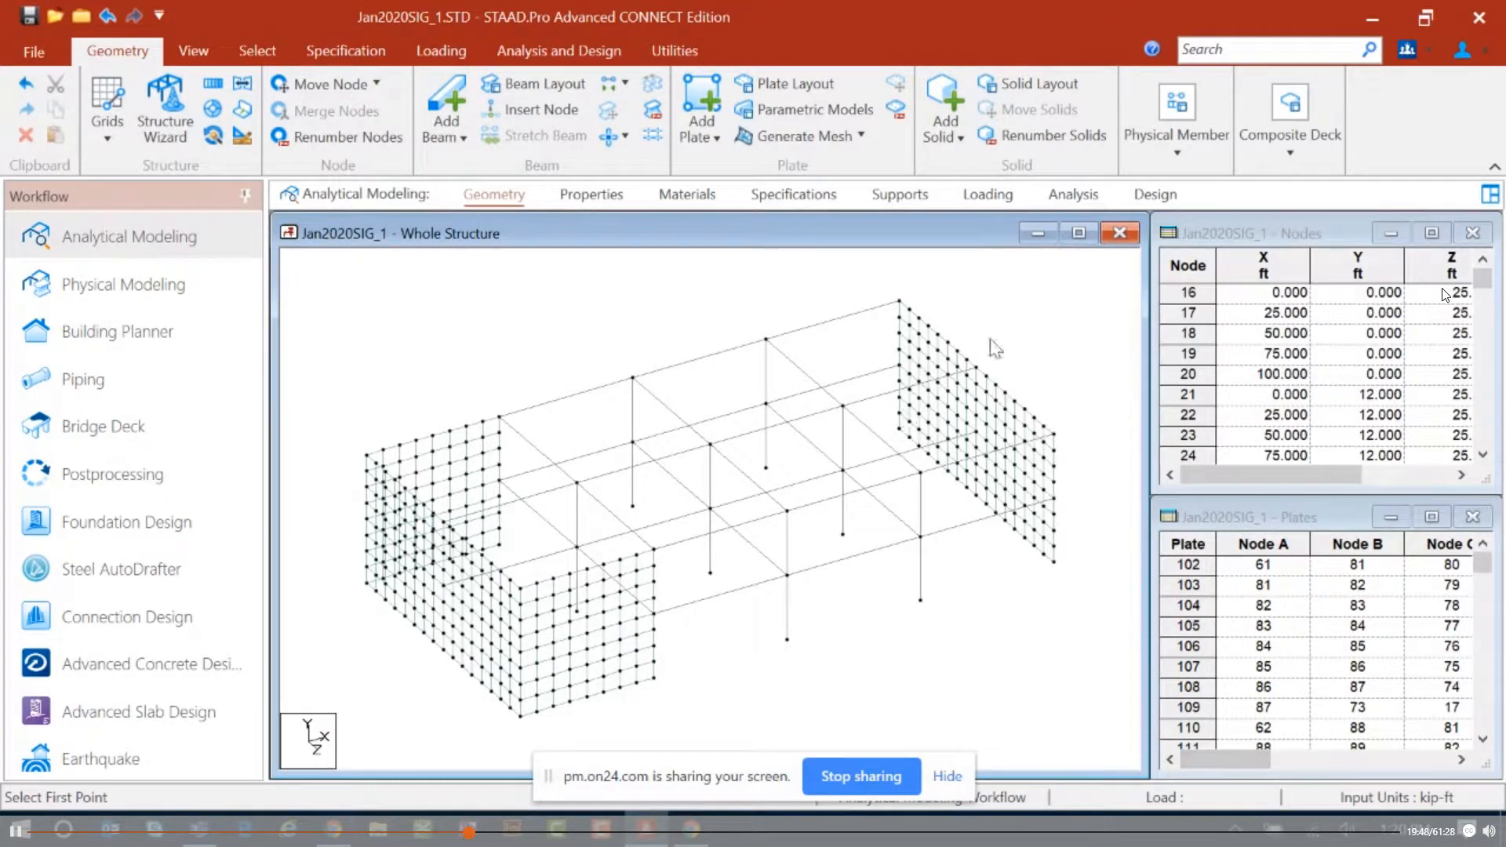
# Step: Save the current model and open the Jan2020SIG_2 file from the Concrete SIG folder
pyautogui.click(29, 16)
pyautogui.click(749, 538)
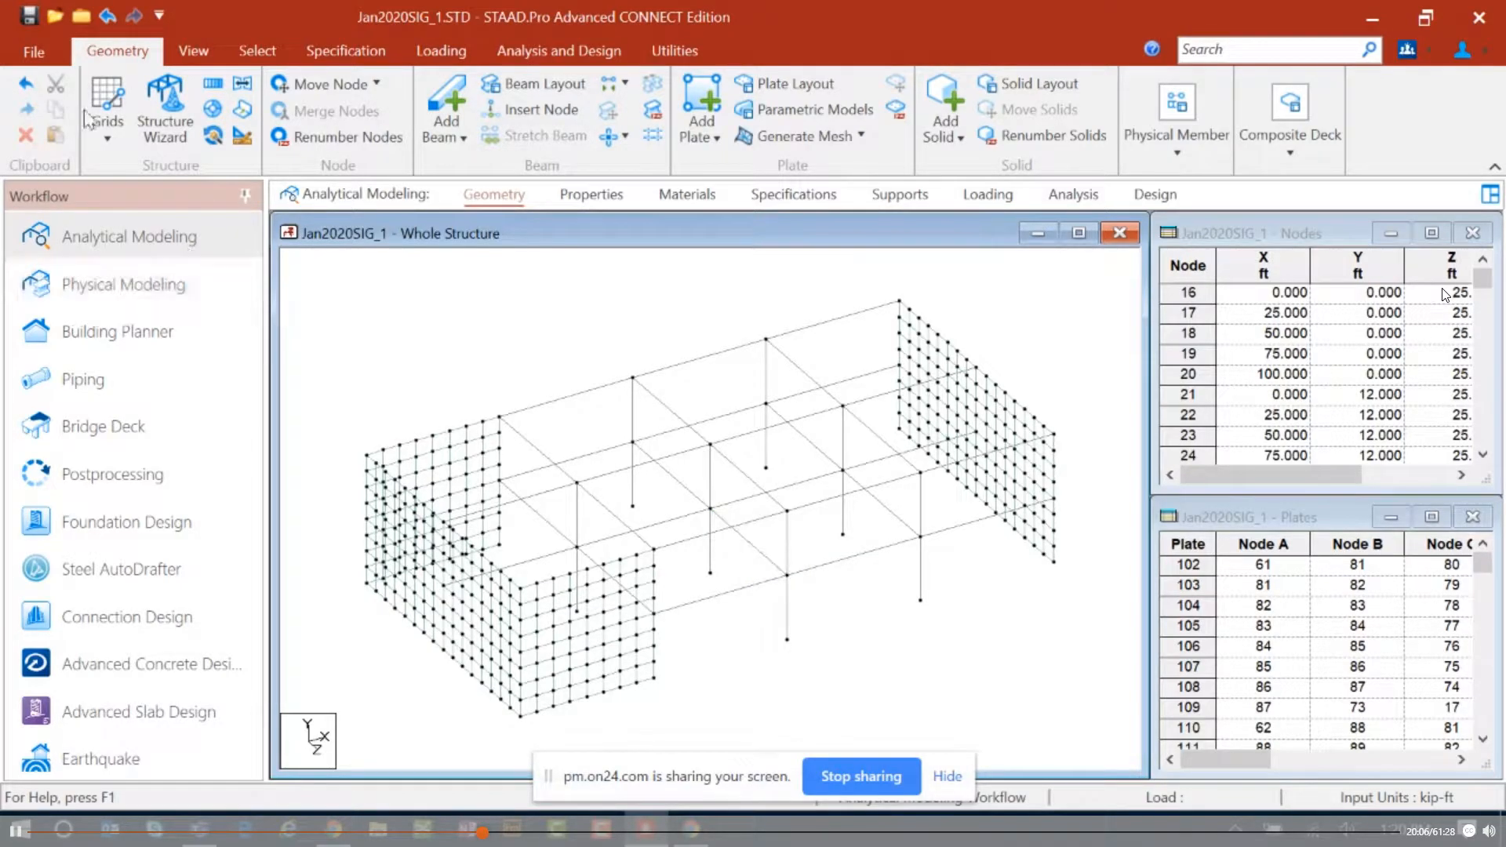
pyautogui.hotkey('ctrl', 'o')
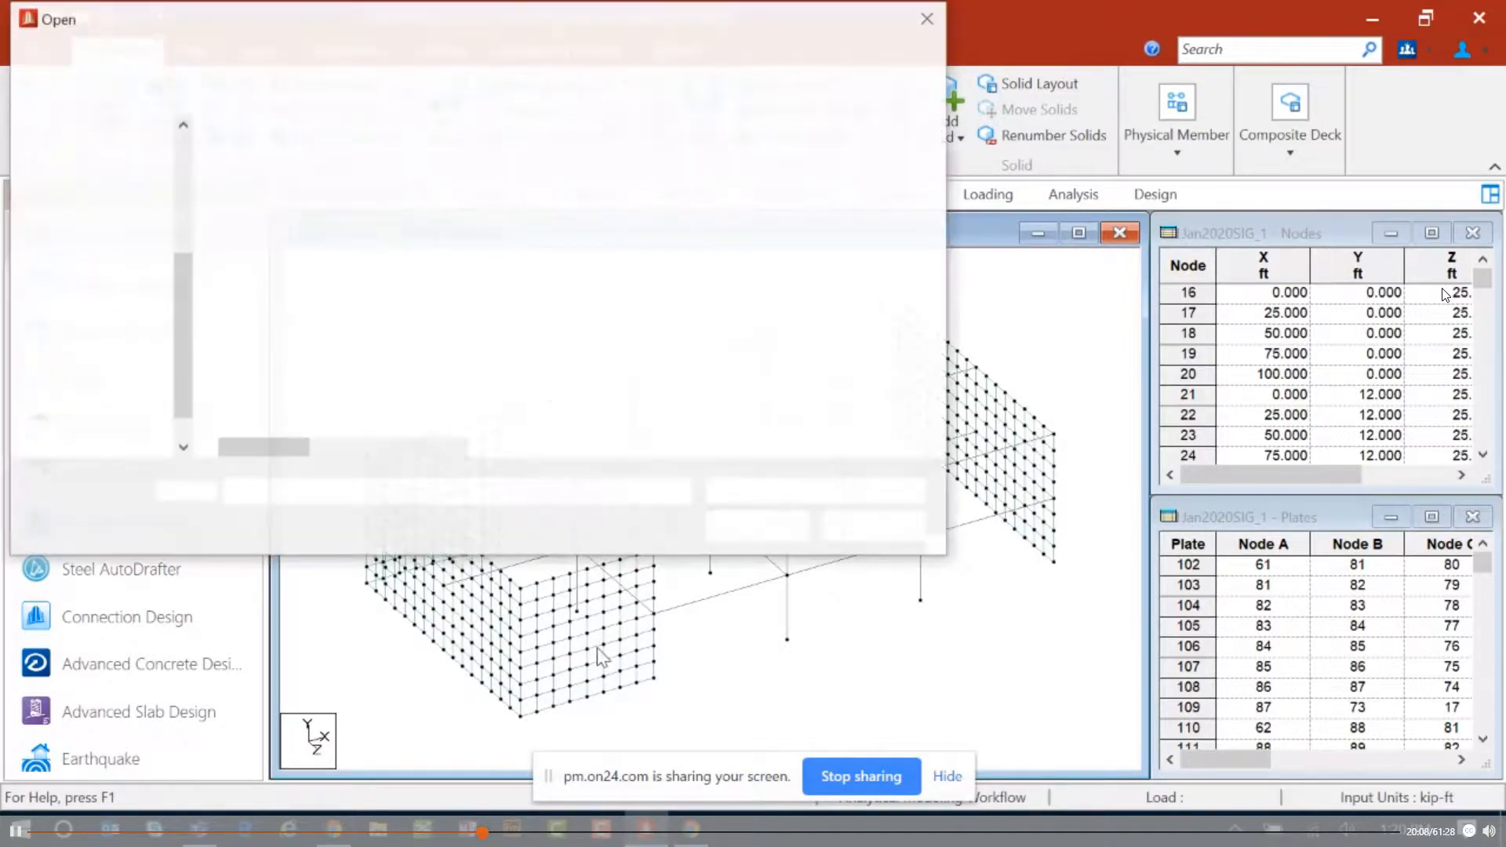
pyautogui.click(298, 396)
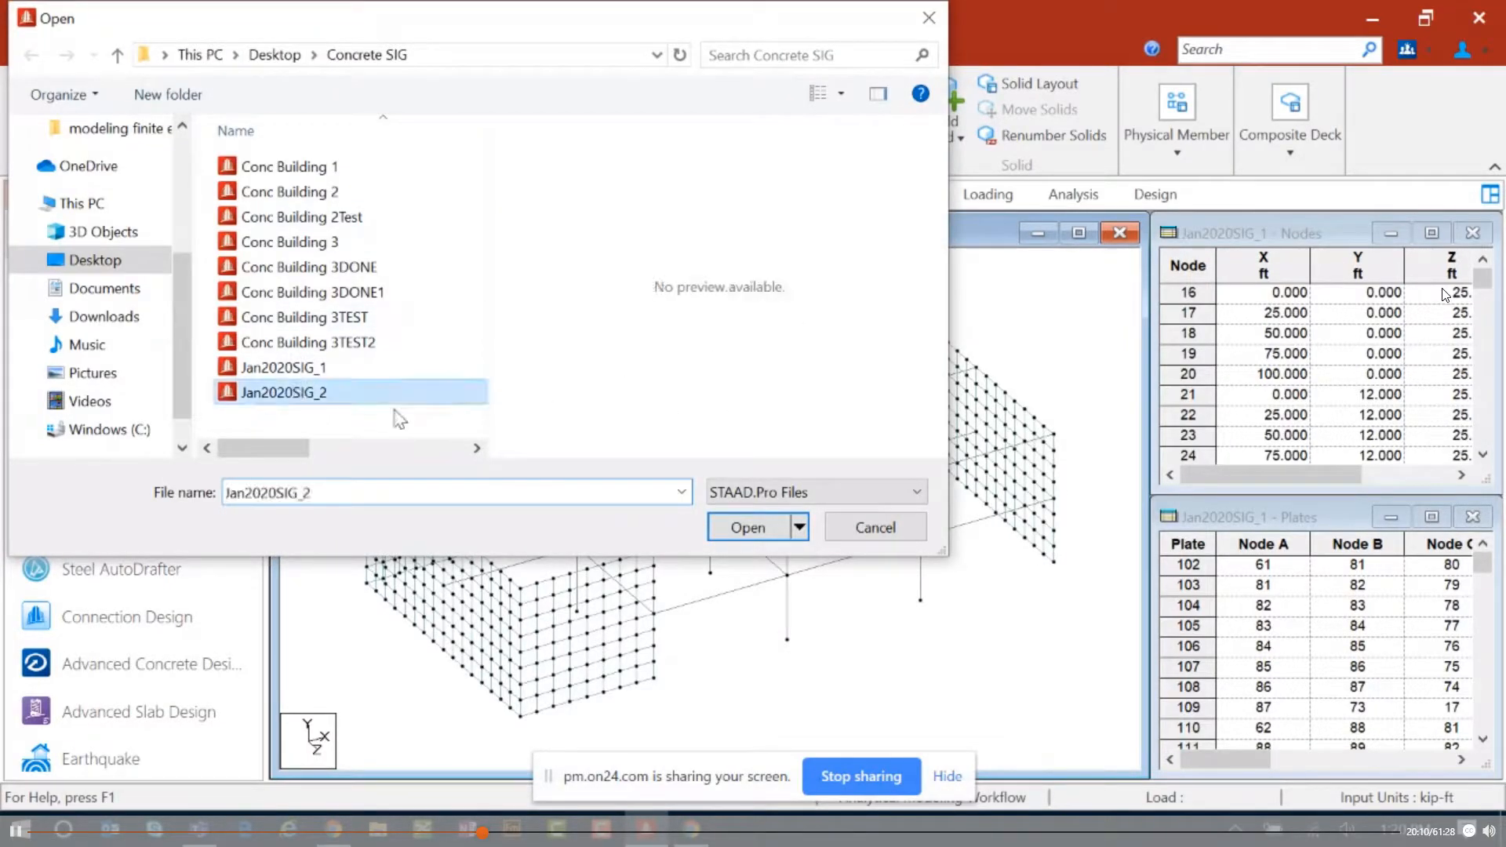
pyautogui.click(751, 528)
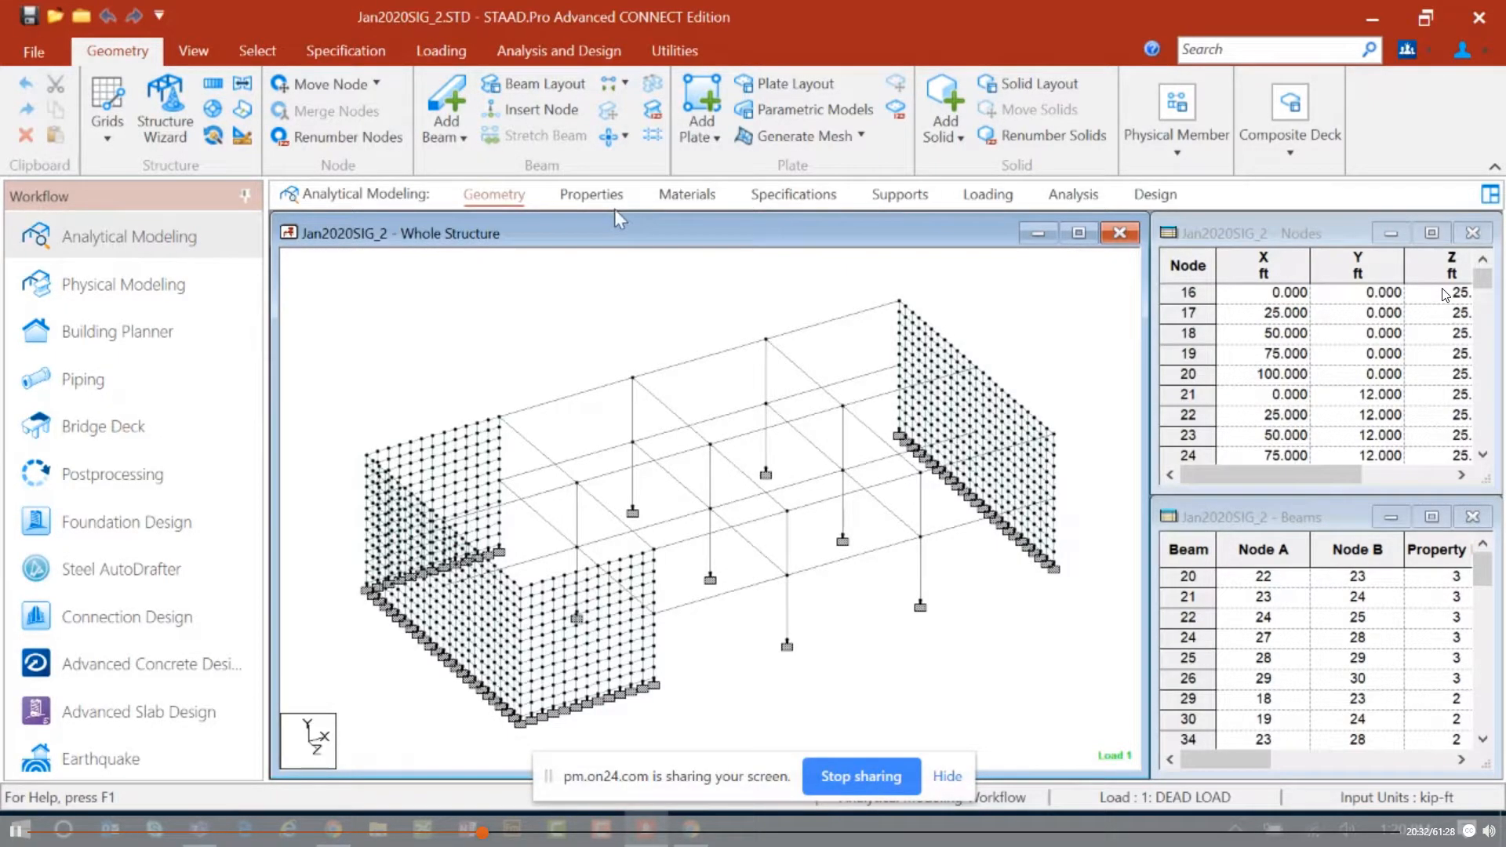
# Step: Examine which elements have the Plate 12.00 section and which carry the GX pressure load of the WIND LOAD X case
pyautogui.click(597, 196)
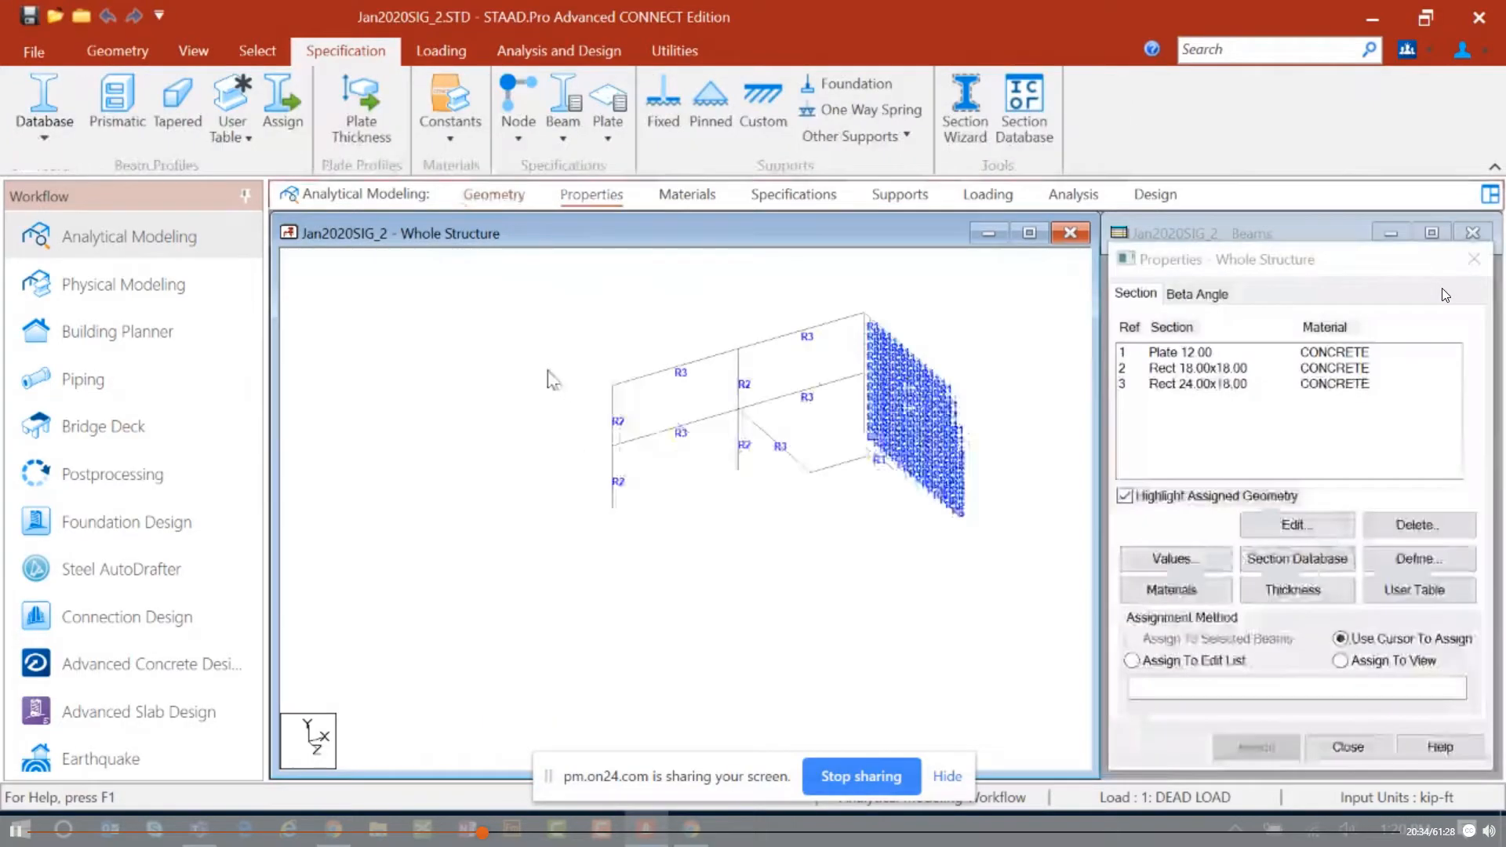
pyautogui.click(1151, 355)
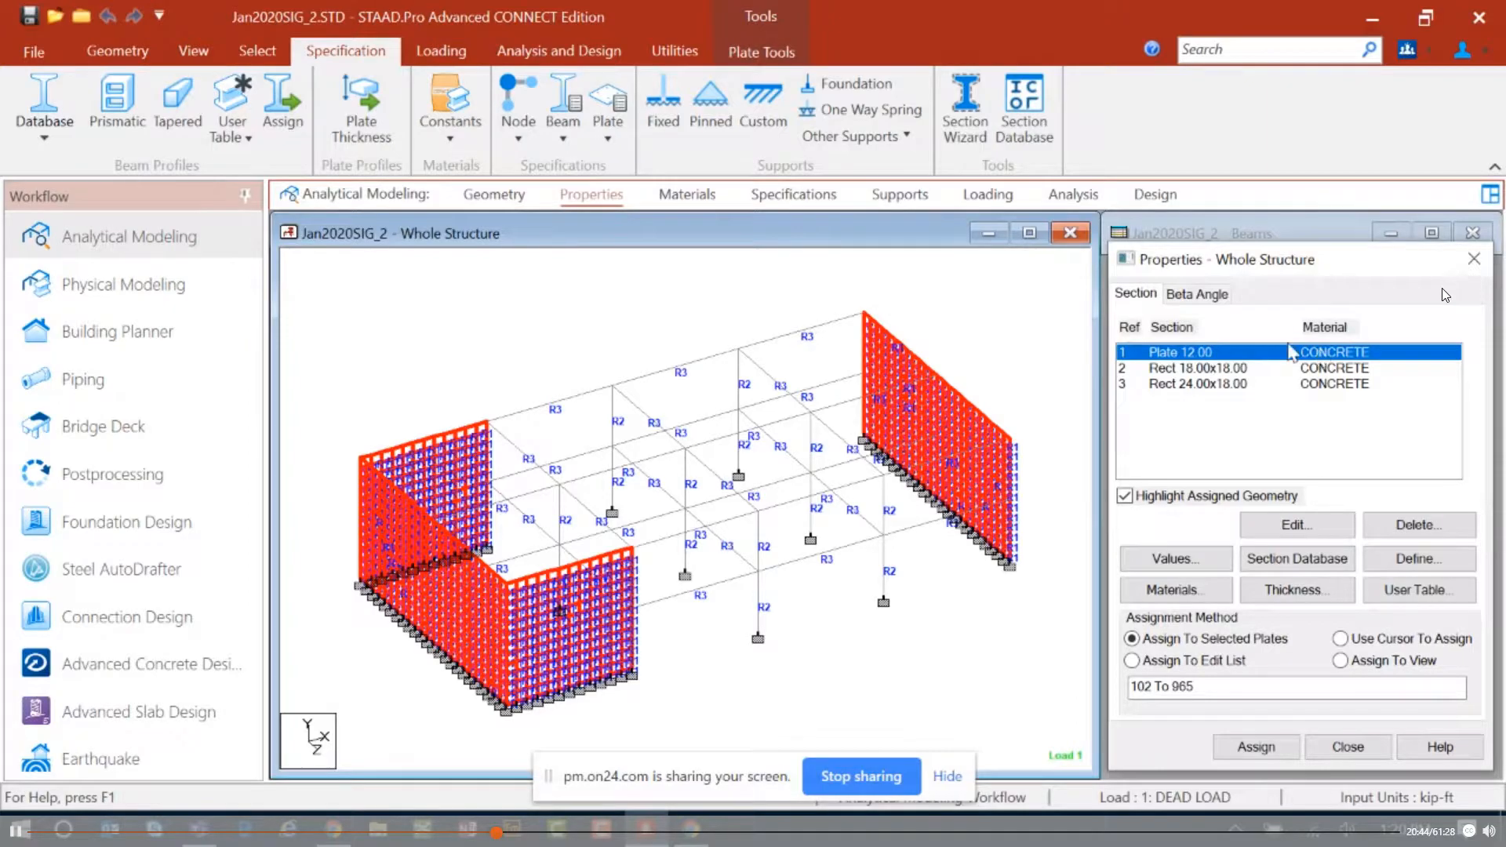
pyautogui.click(987, 195)
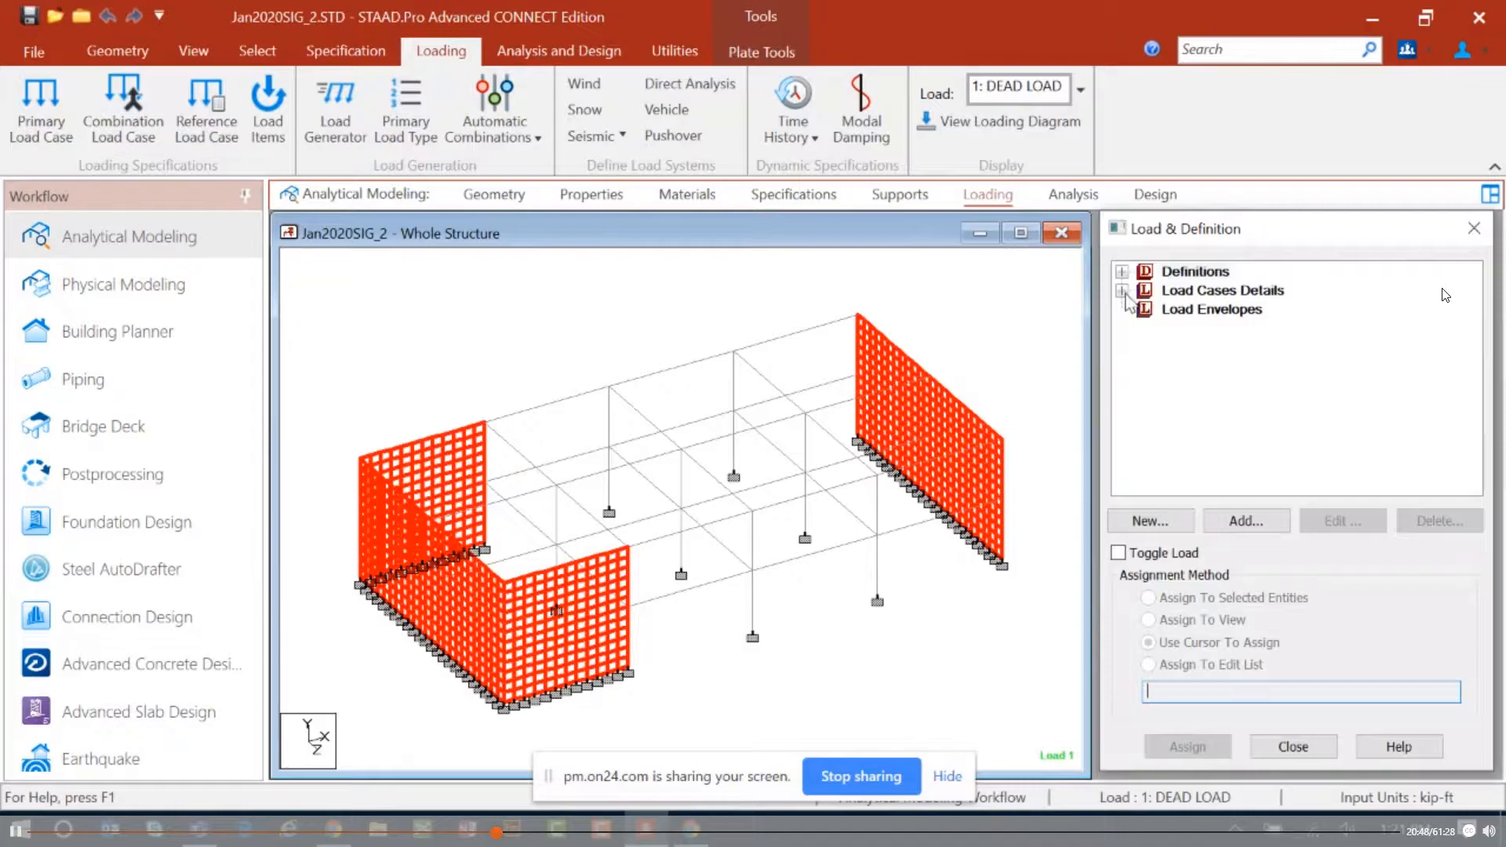
pyautogui.click(1122, 291)
pyautogui.click(1146, 346)
pyautogui.click(1200, 367)
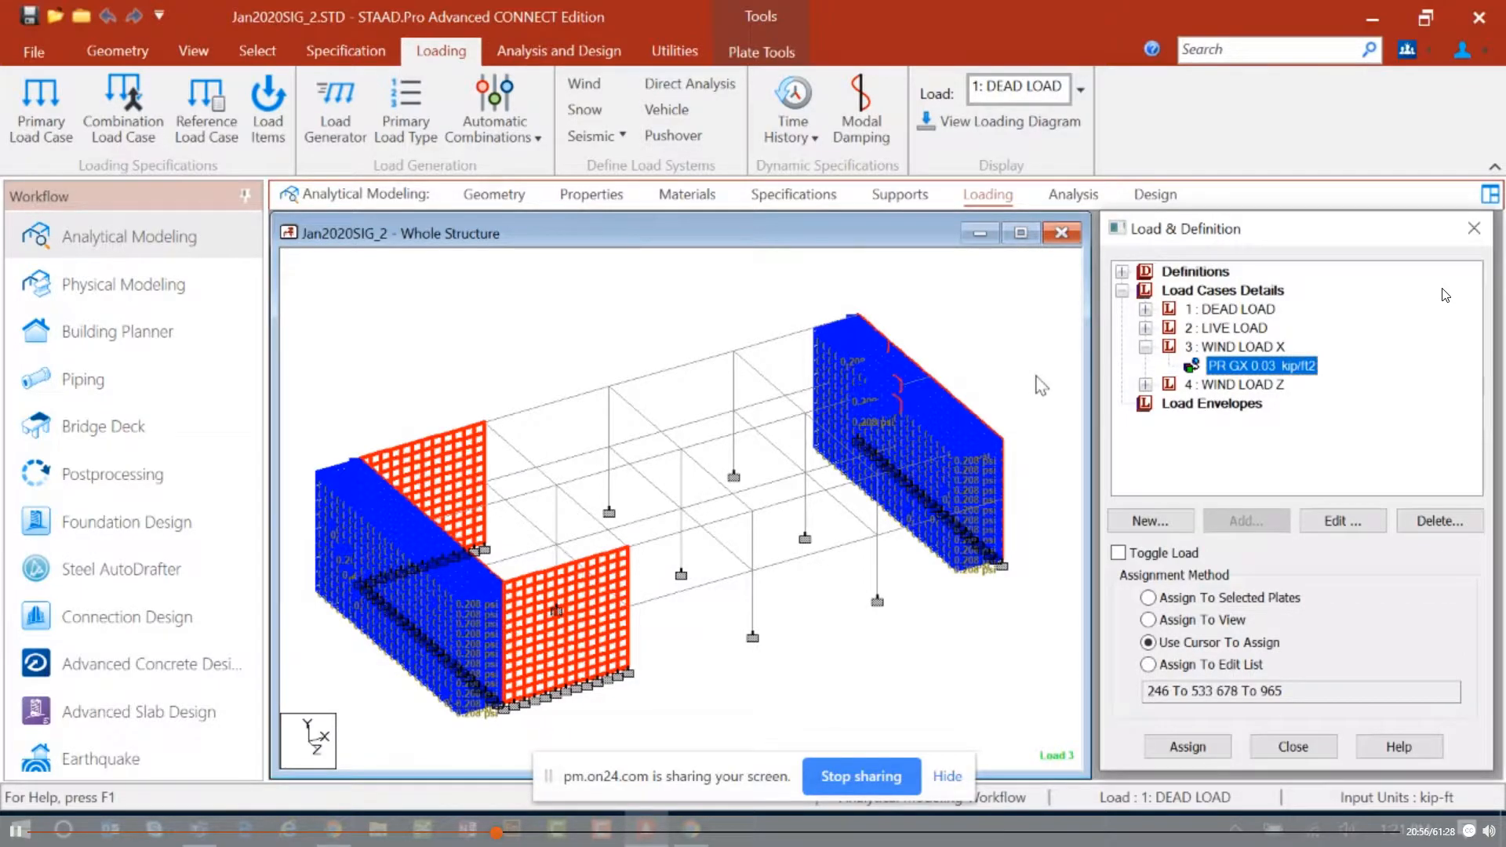
# Step: Deselect the wall plates, run the P-Delta analysis, and close its report while staying in modeling mode
pyautogui.click(1073, 195)
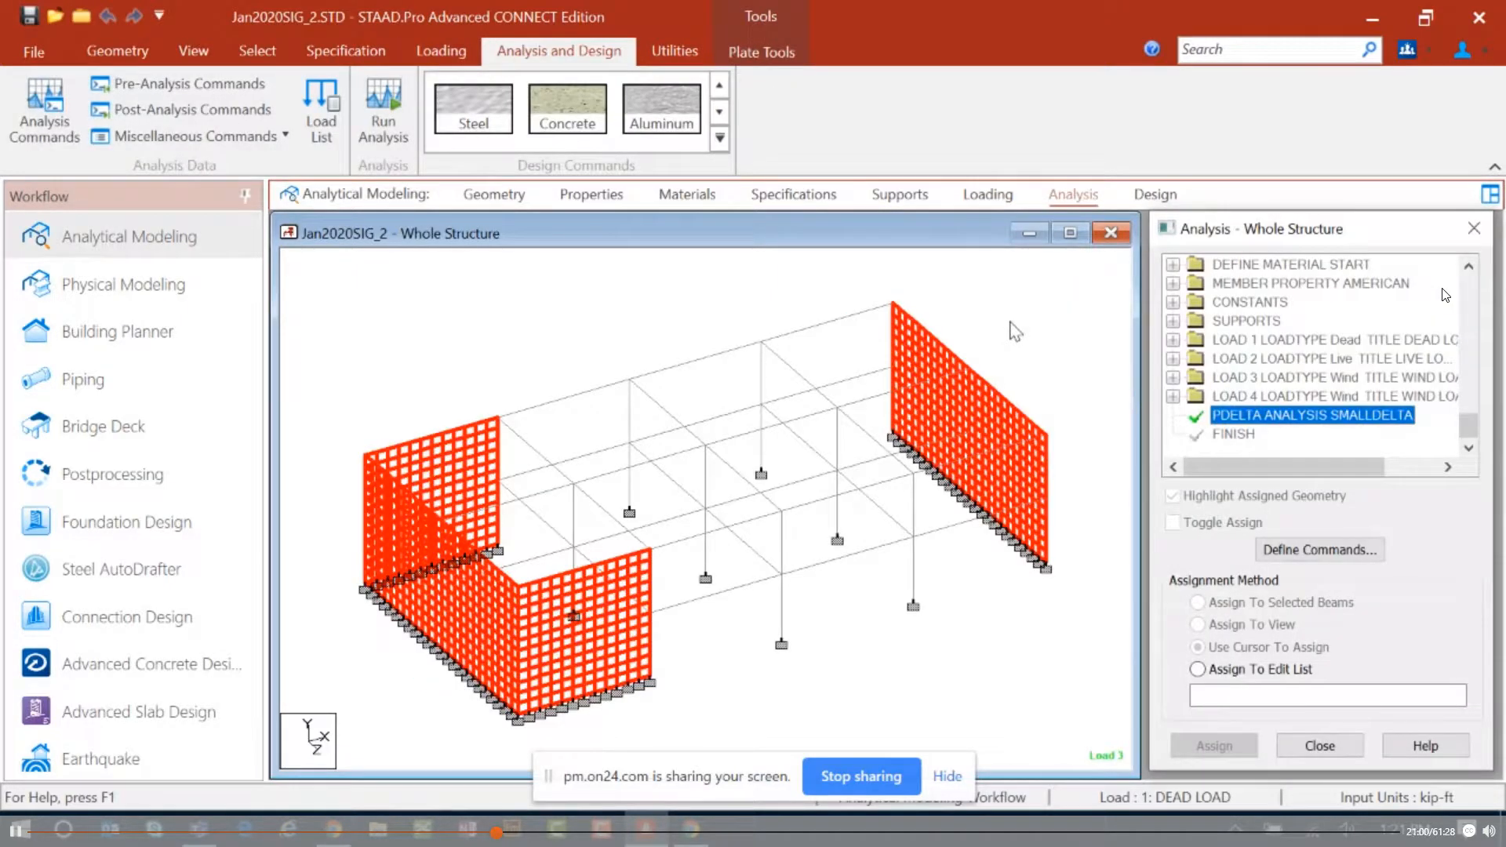
pyautogui.click(1012, 330)
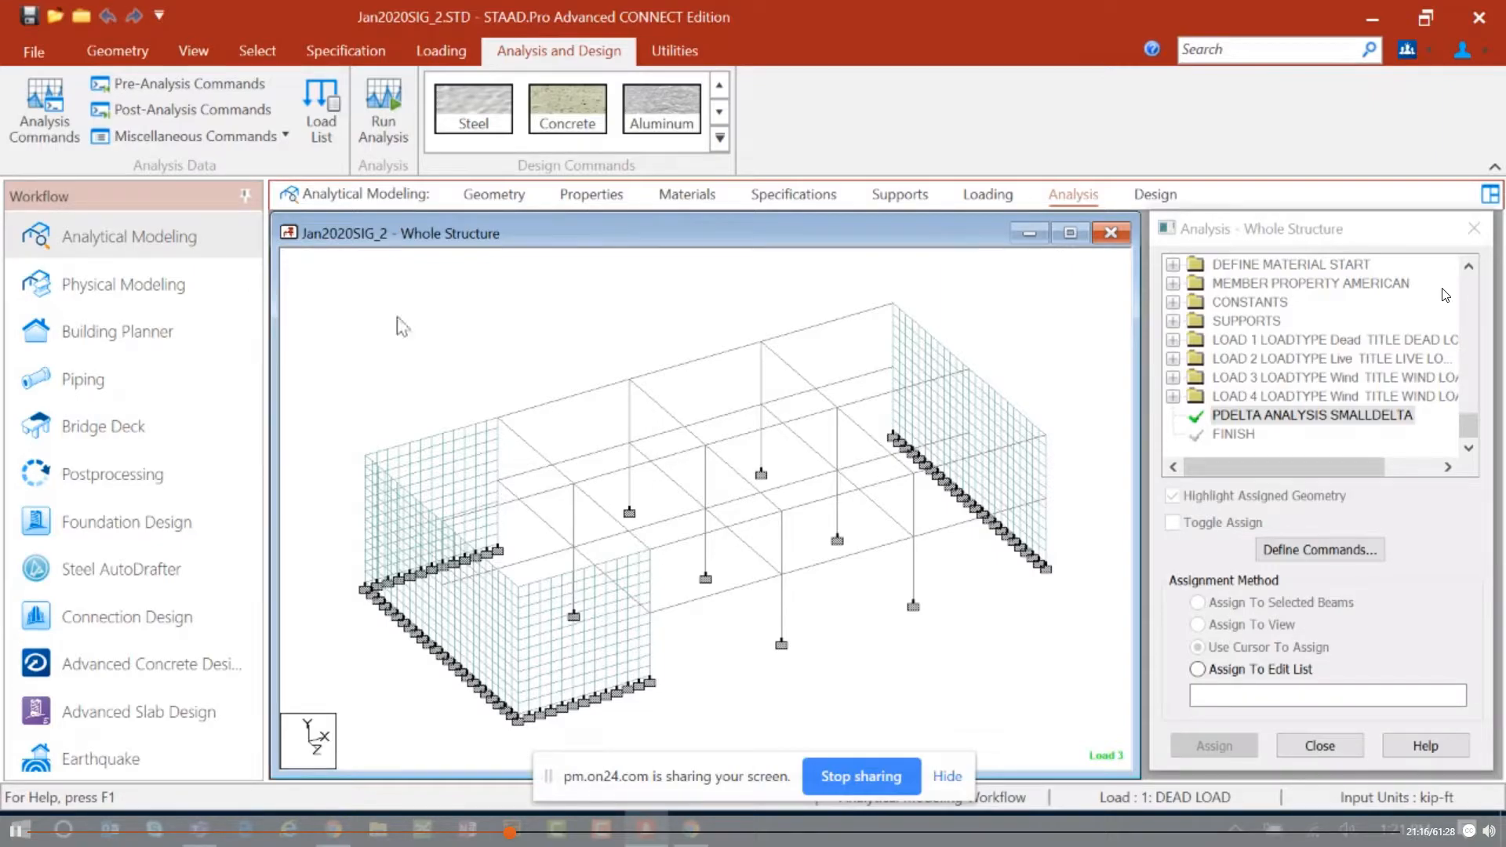
pyautogui.click(403, 138)
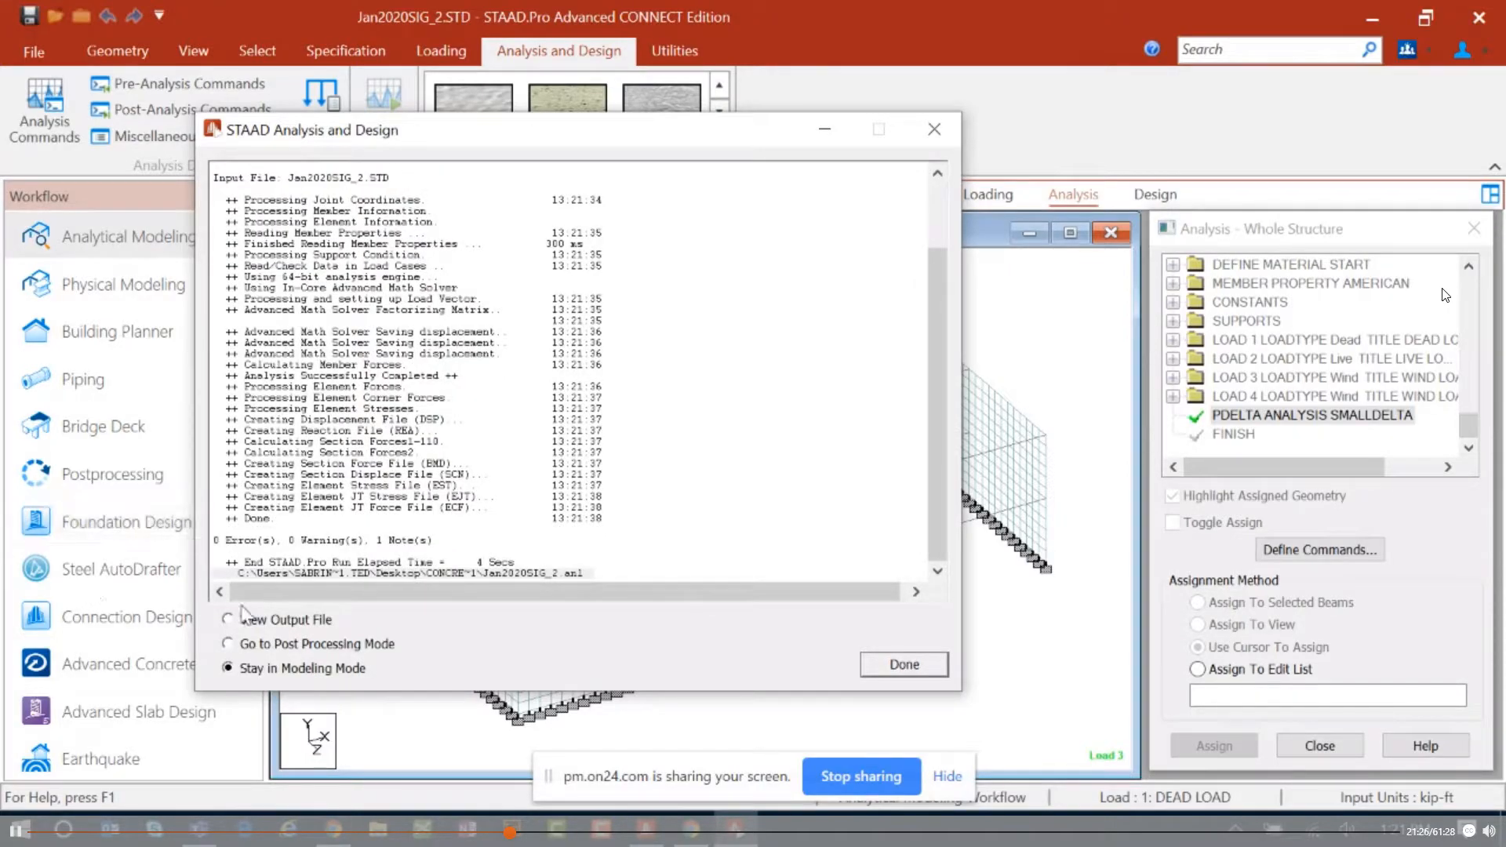
pyautogui.tripleClick(256, 541)
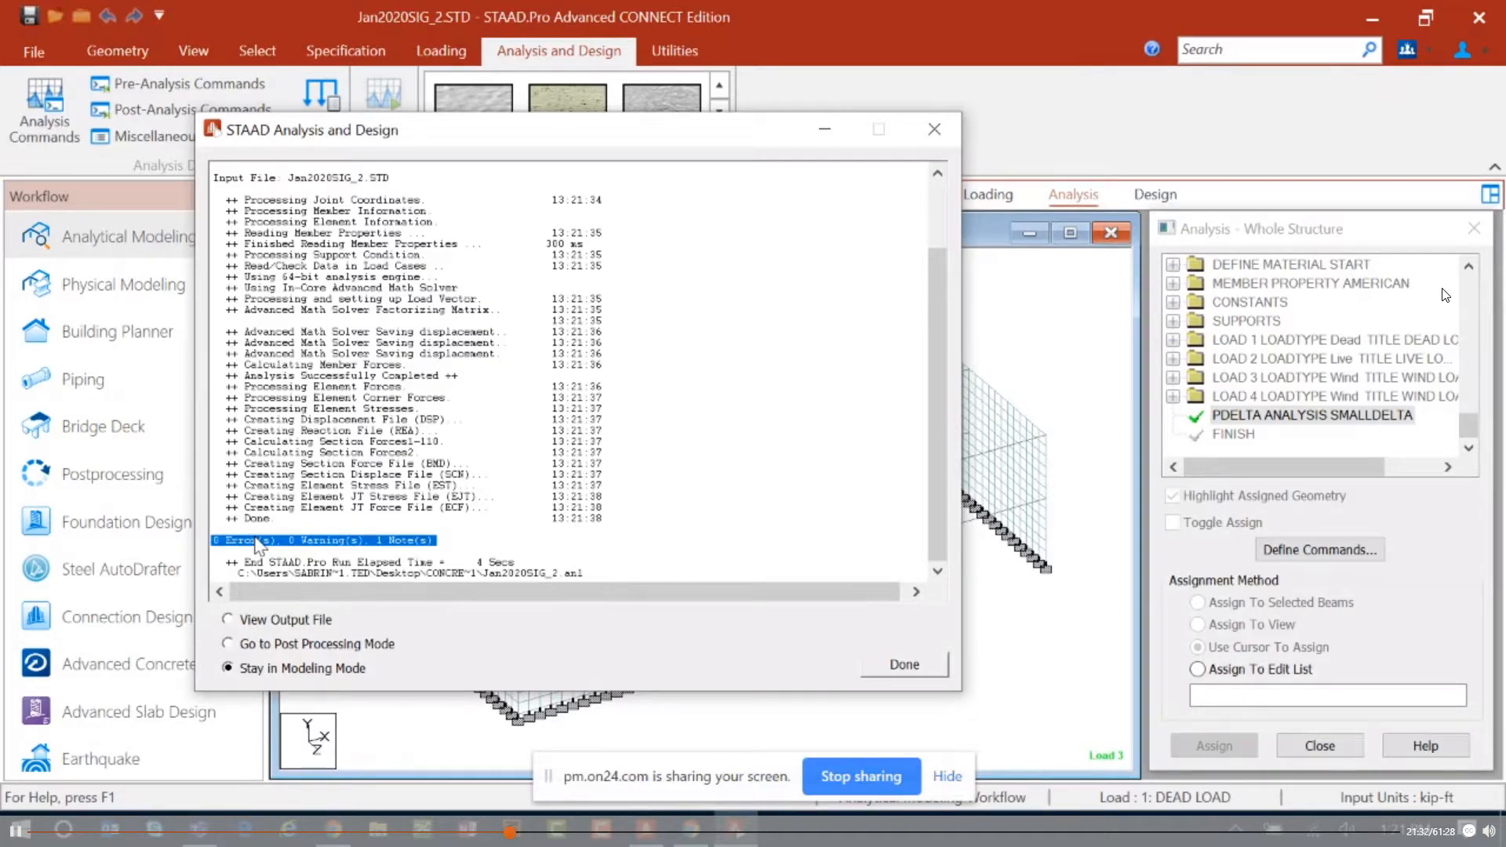
pyautogui.click(904, 662)
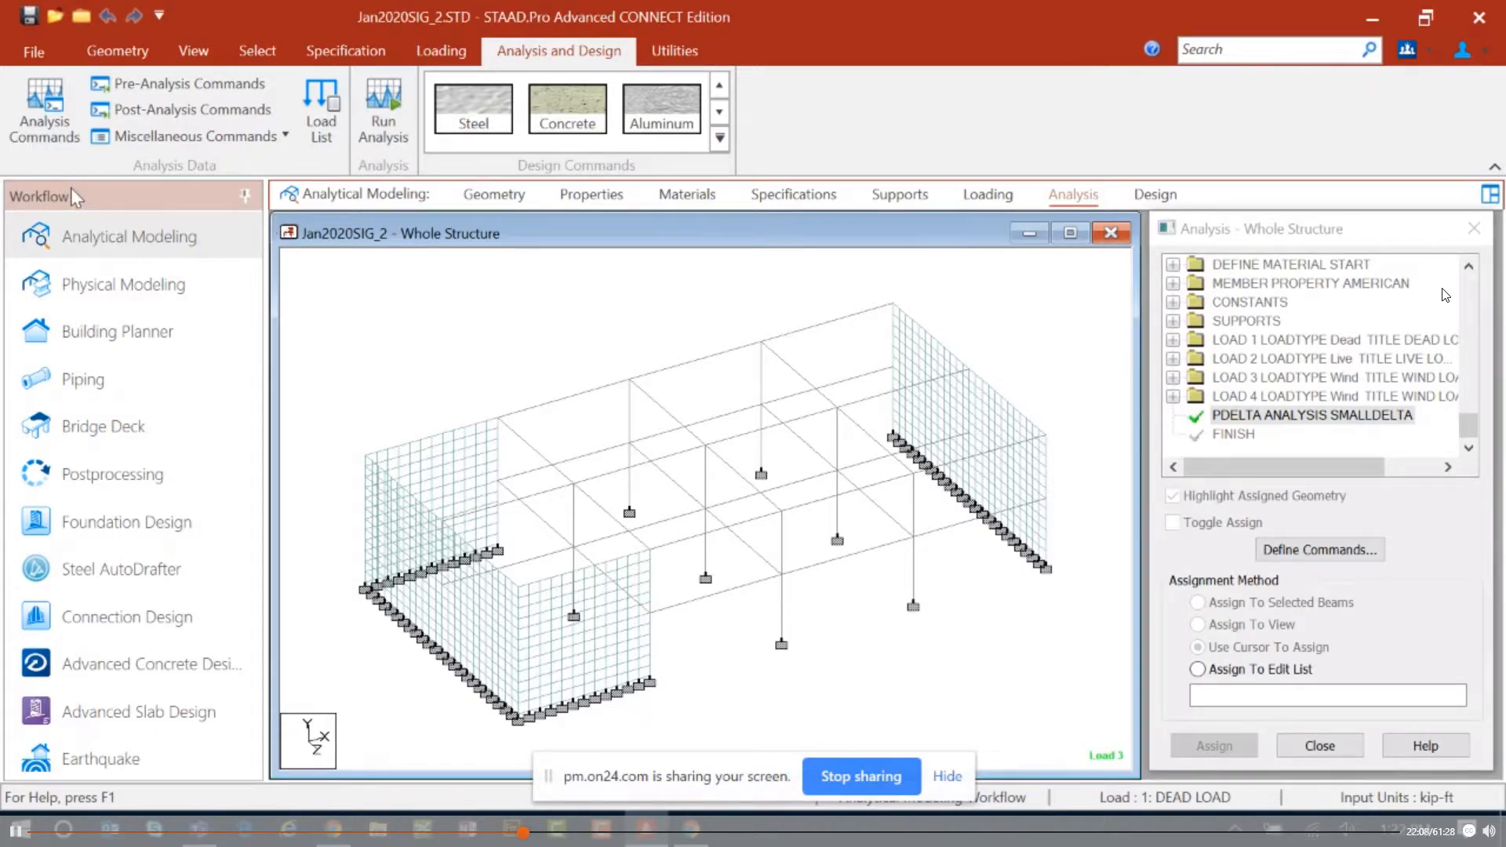
# Step: Launch Advanced Concrete Design (RCDC) and enter Jan 2020 SIG as the project, Bentley as the client and the engineer's initials
pyautogui.click(92, 676)
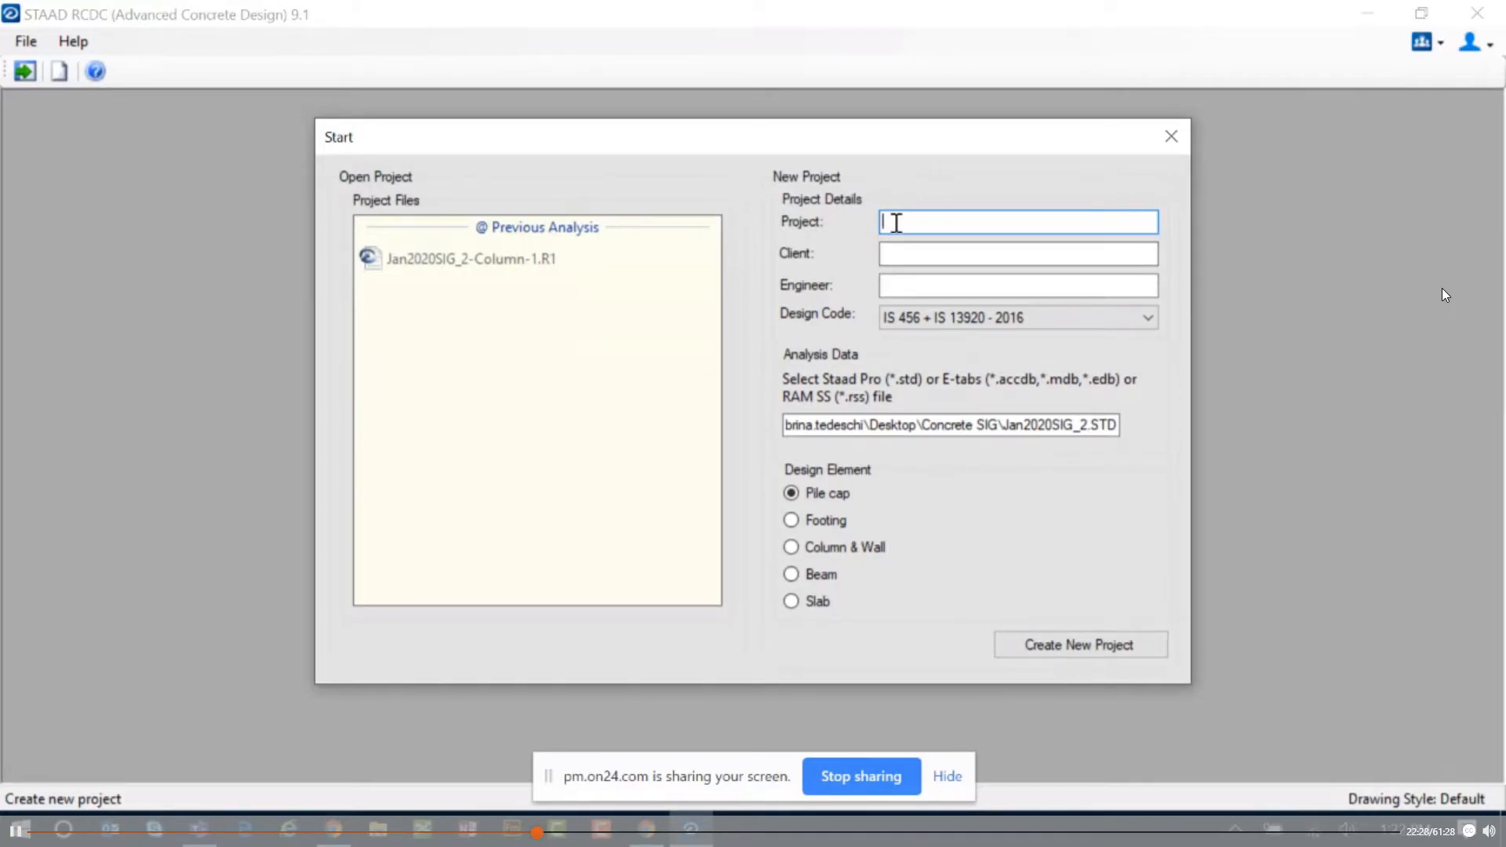
pyautogui.write('Jan 2020 SIG')
pyautogui.press('Tab')
pyautogui.write('B')
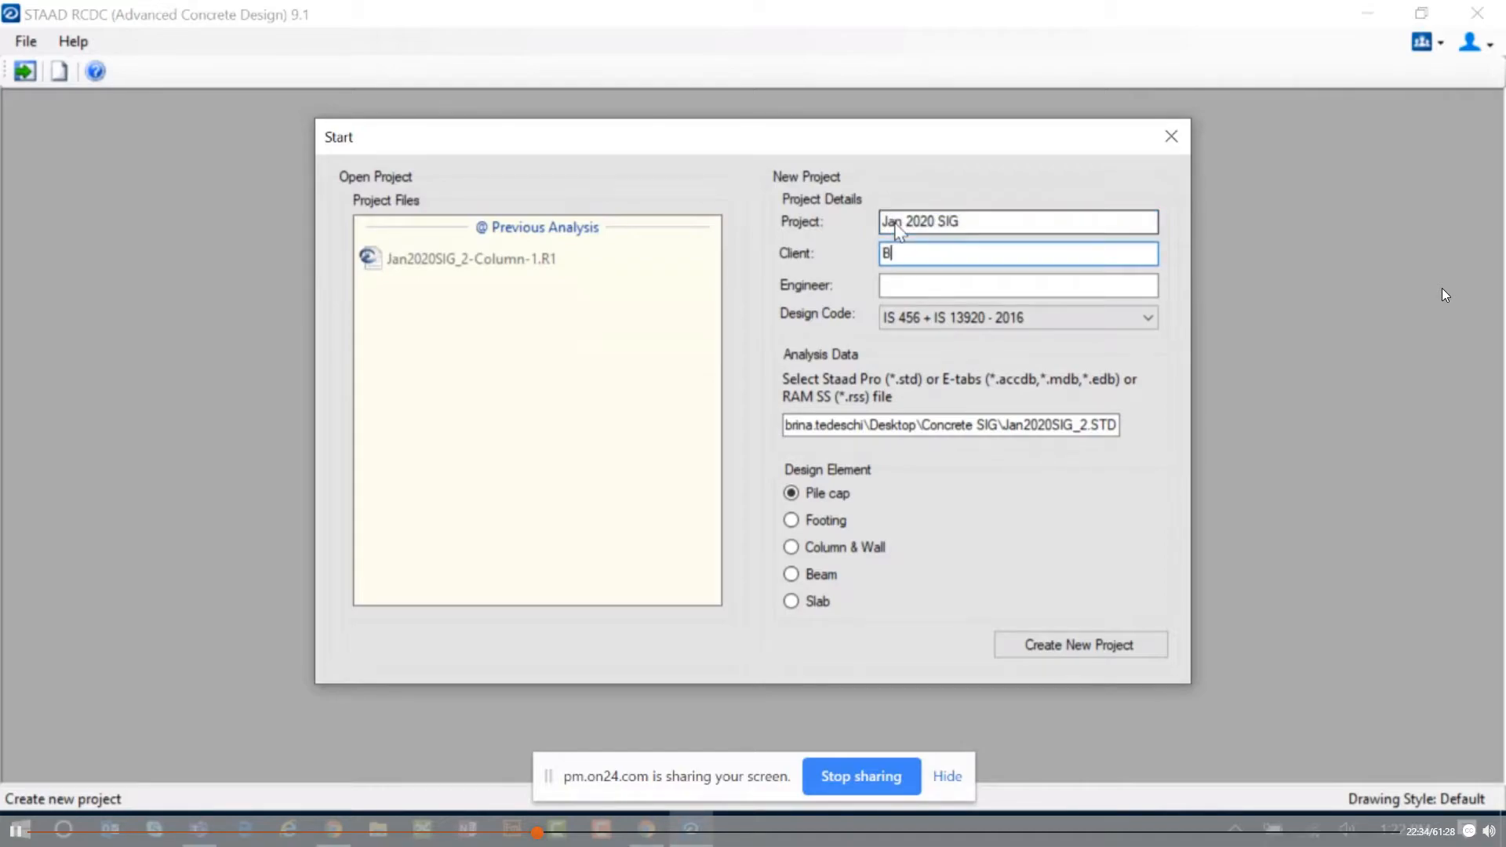
pyautogui.write('entley')
pyautogui.press('Tab')
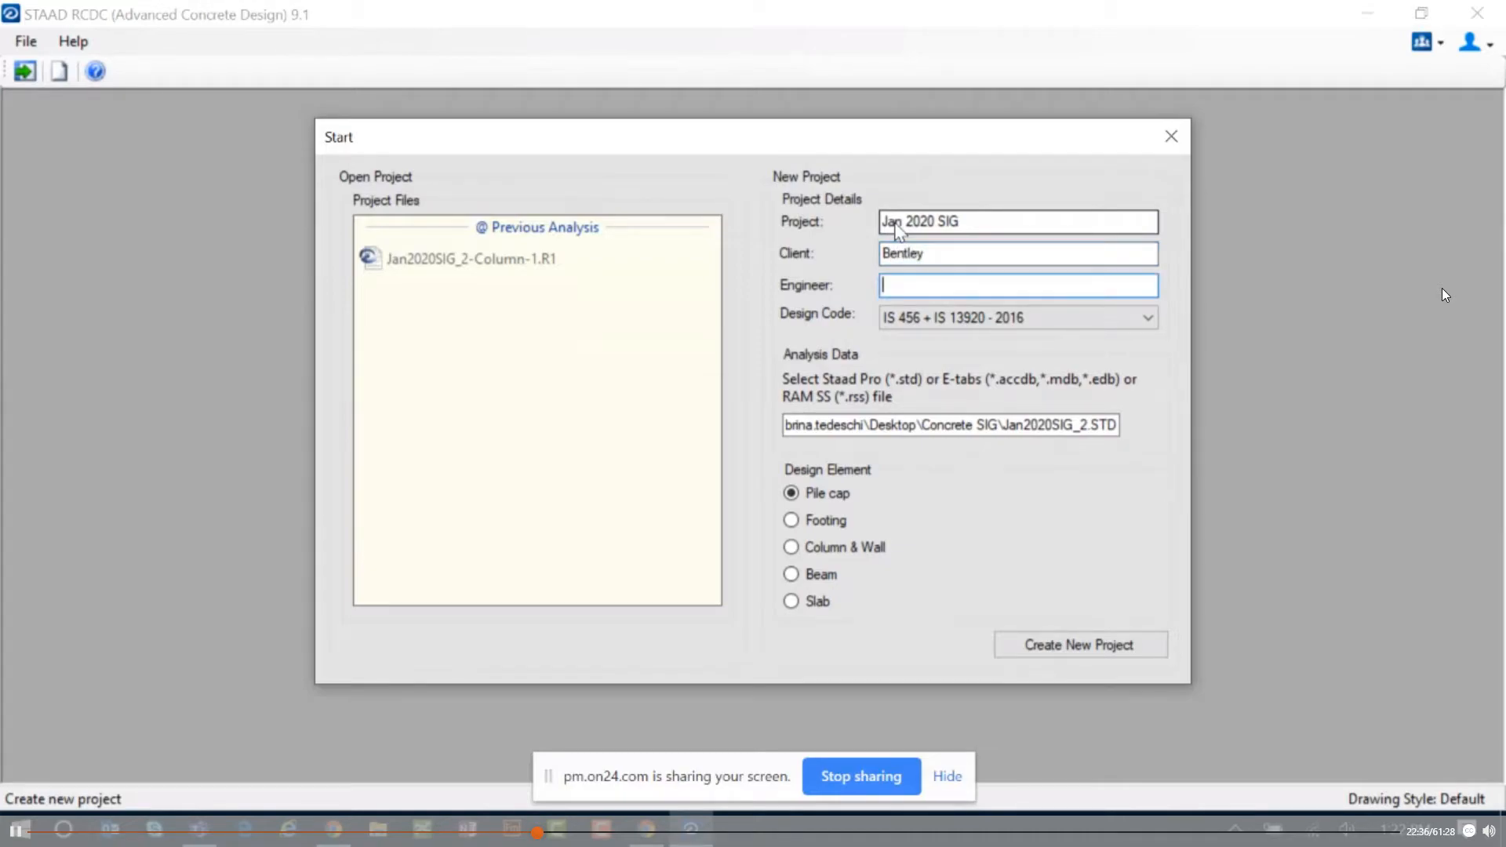
pyautogui.write('SOT')
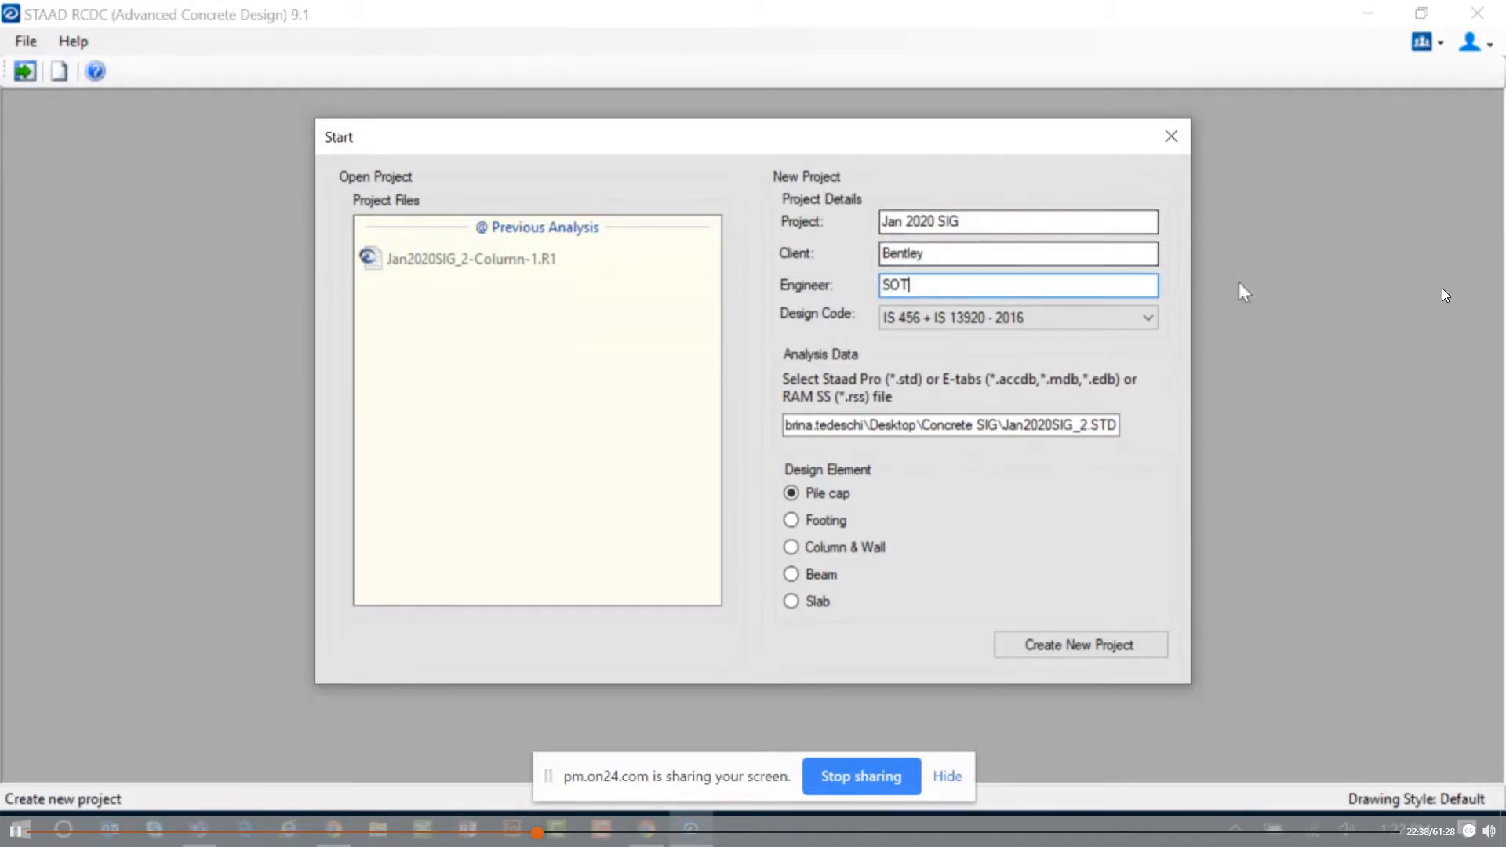
# Step: Set the new project's design code to ACI 318 - 2014 and its design element to Column & Wall
pyautogui.click(1153, 320)
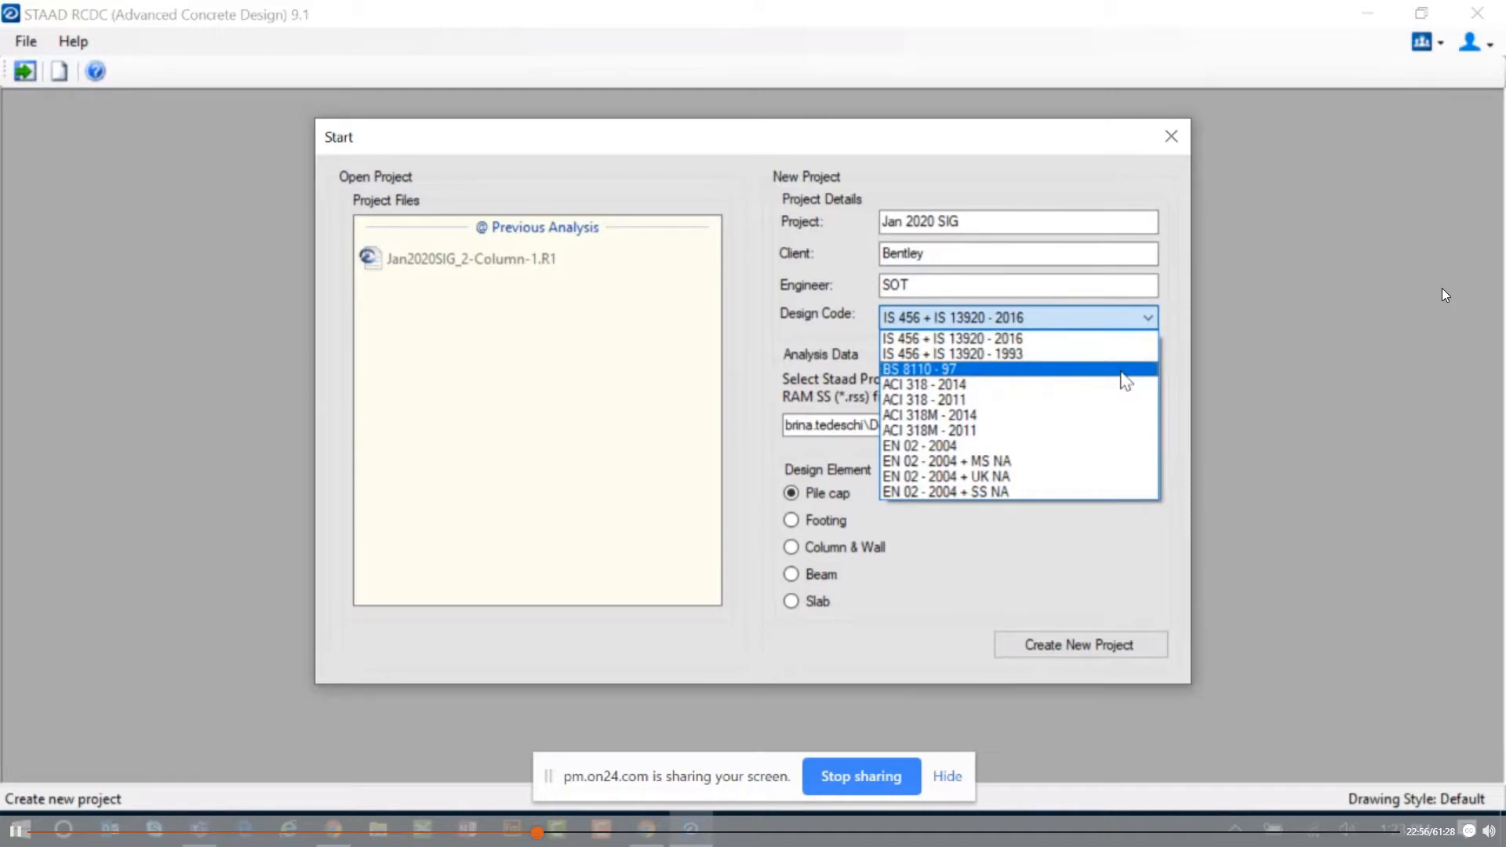
pyautogui.click(1023, 384)
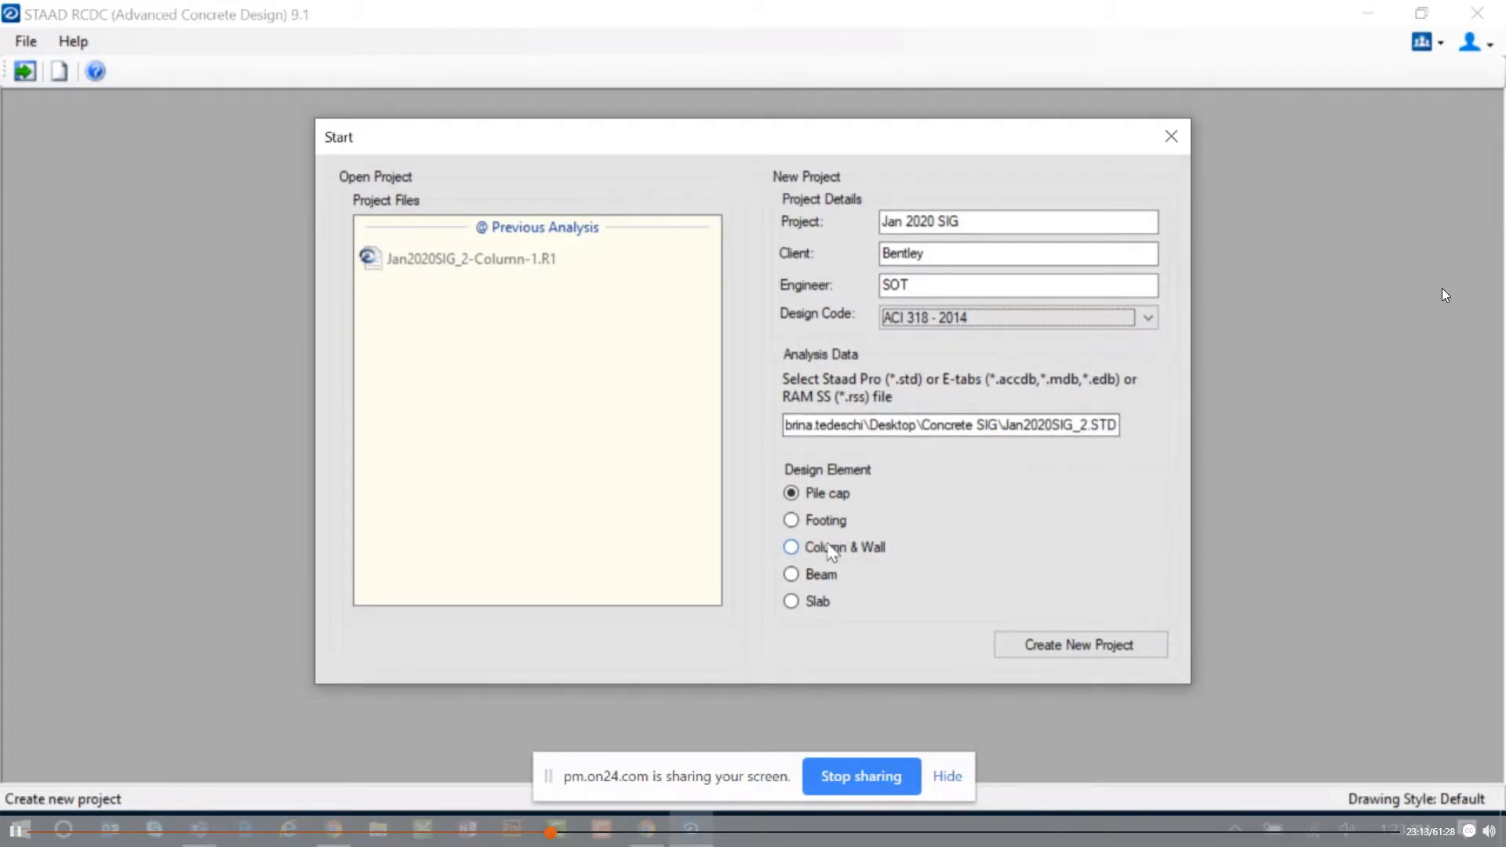
pyautogui.click(871, 548)
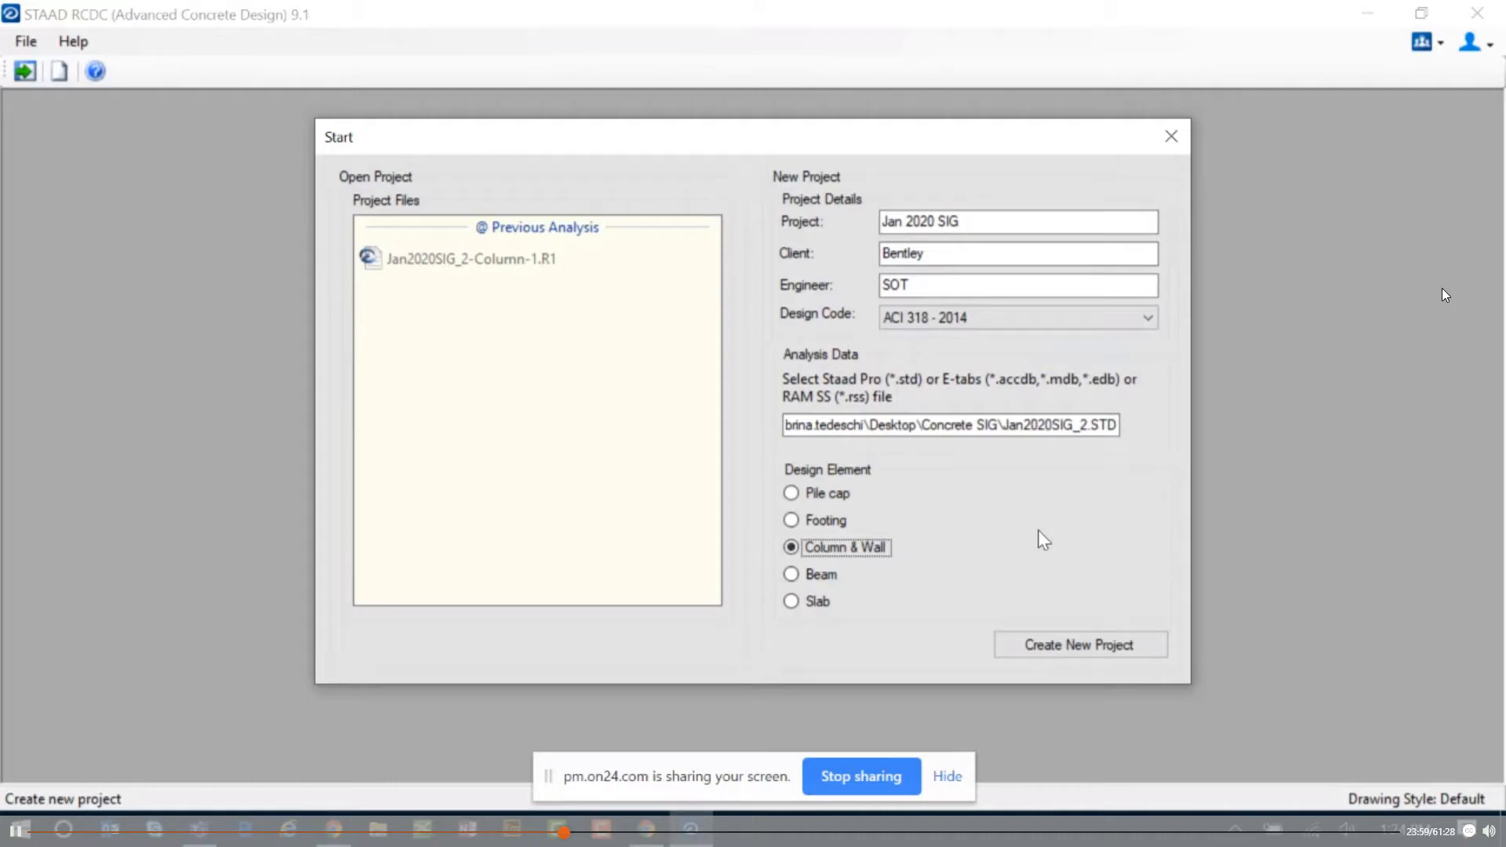
# Step: Create the new project without associating it with a CONNECT project, and decline showing the Assign Dialog at the next opening
pyautogui.click(1047, 641)
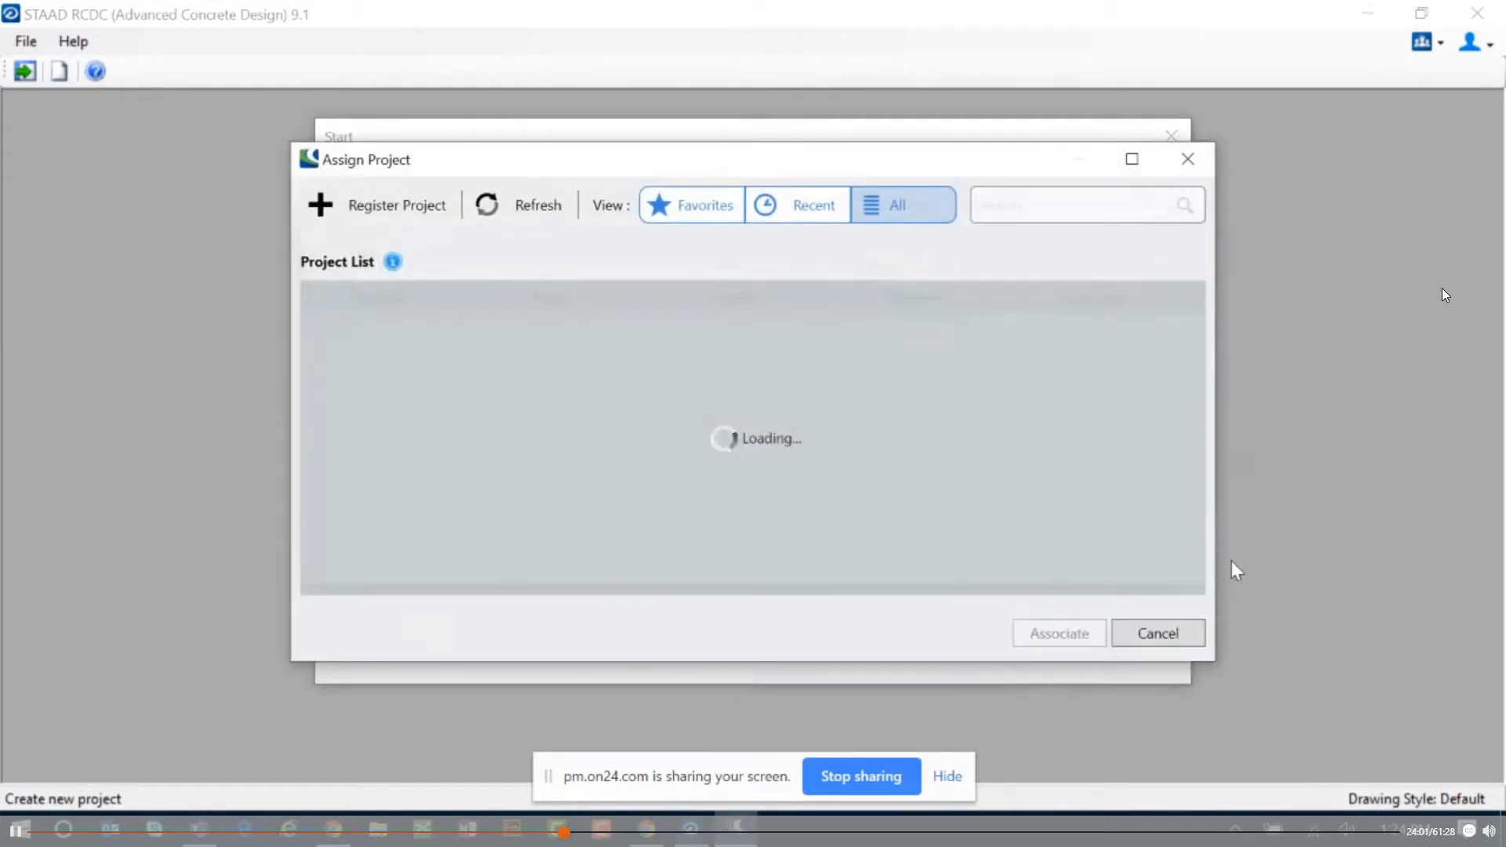
pyautogui.click(1169, 639)
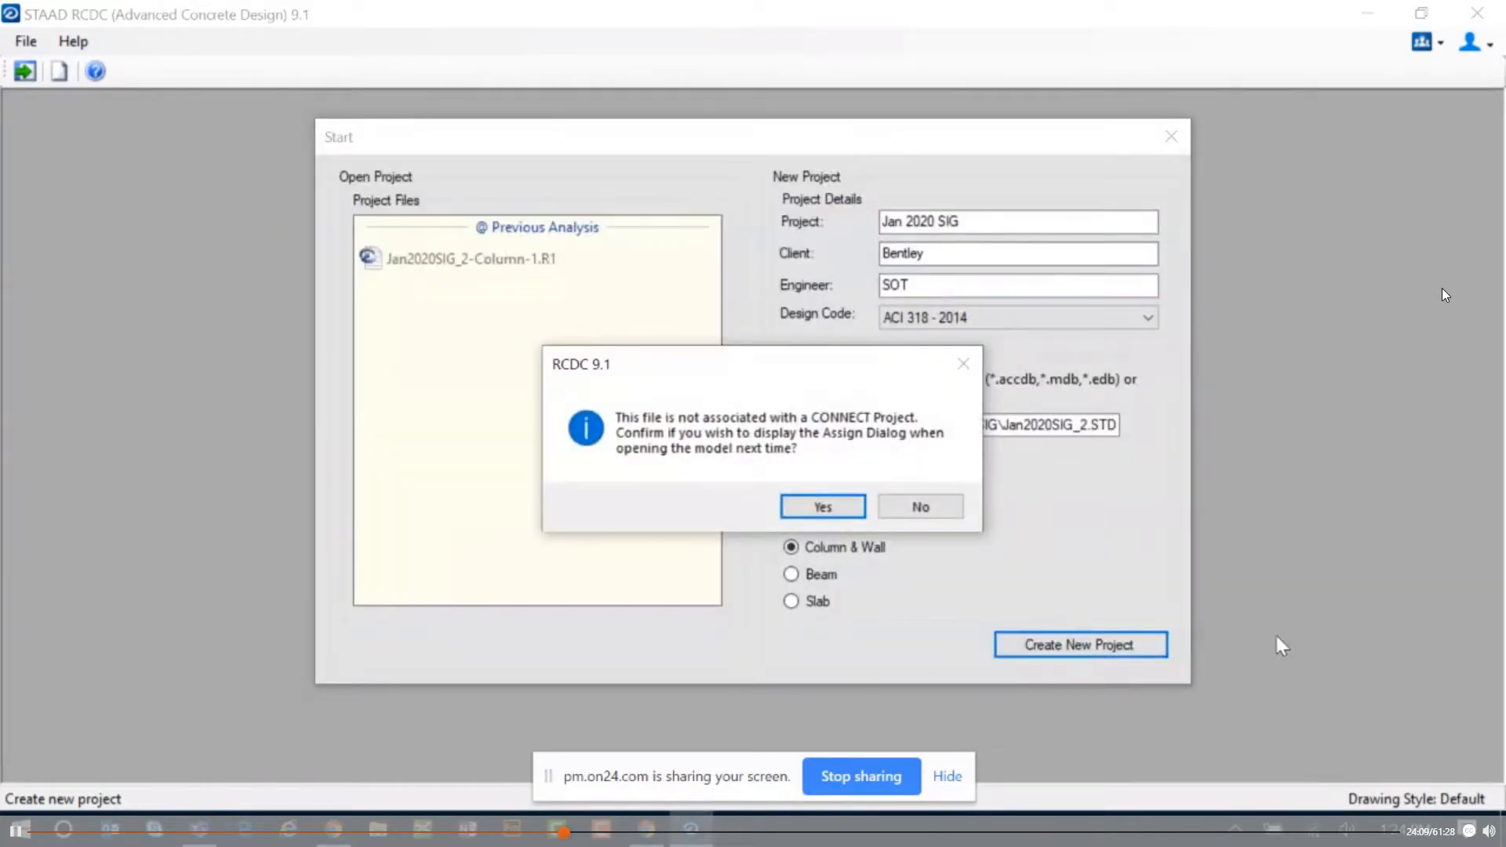
pyautogui.click(916, 506)
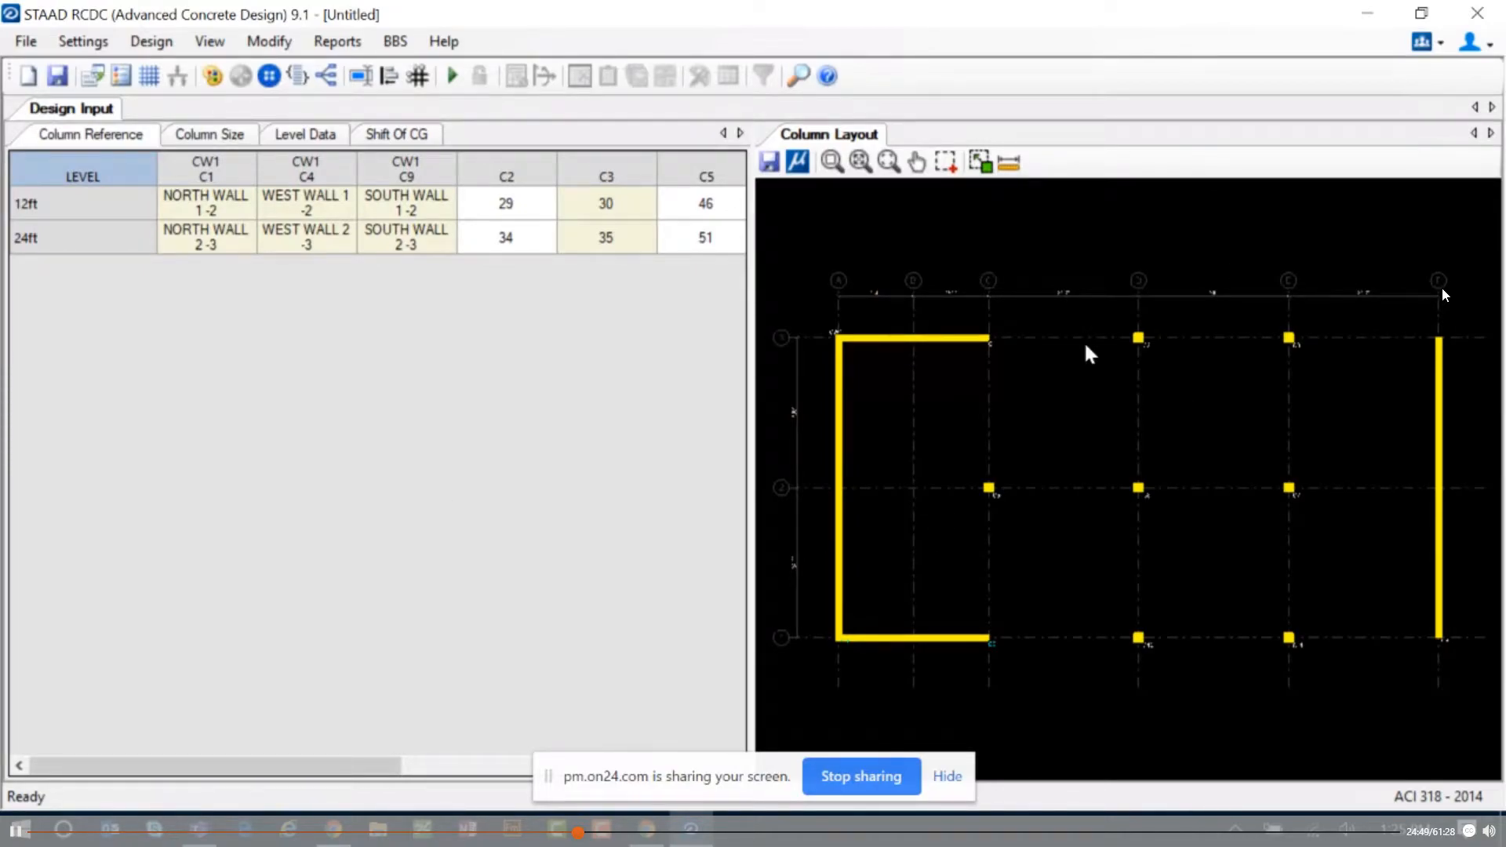
# Step: Locate the east wall and the combined north, west and south wall group in the column layout and reference table
pyautogui.click(1441, 401)
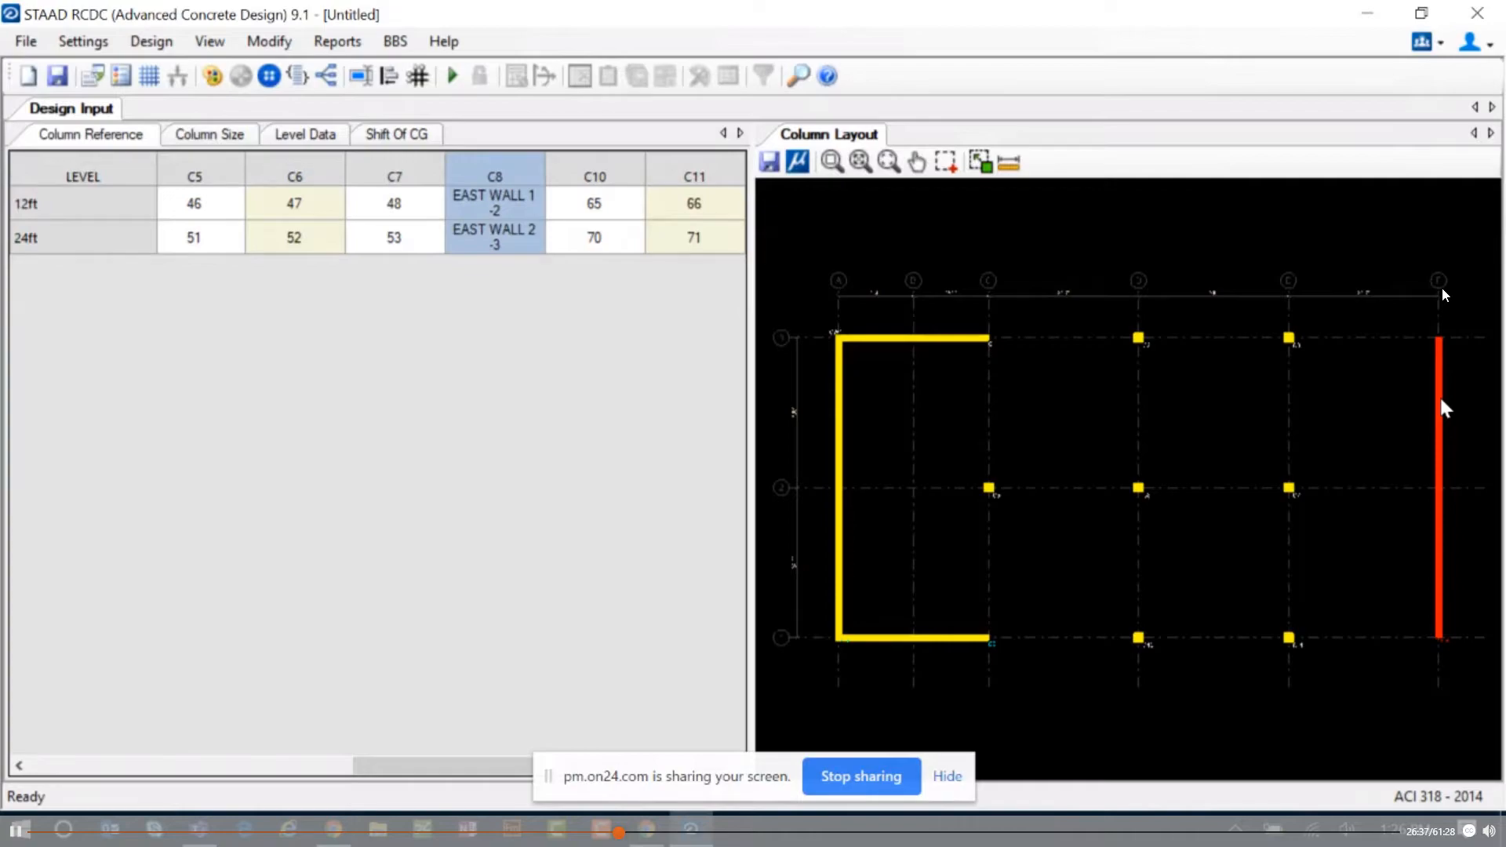
pyautogui.click(947, 338)
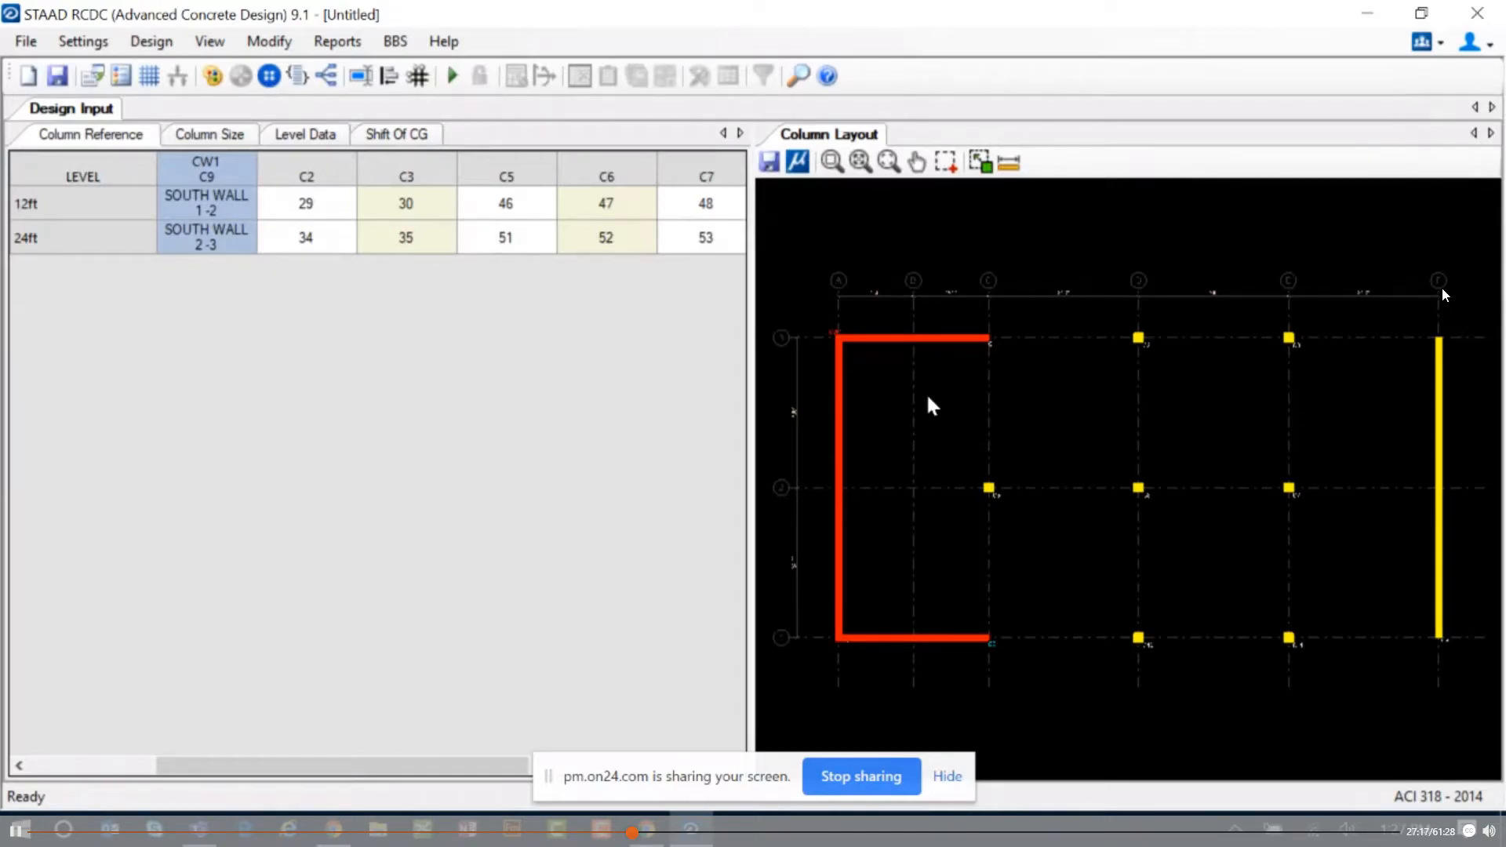
# Step: Review the Design Settings, including the design method and shear wall options, and accept them
pyautogui.click(64, 43)
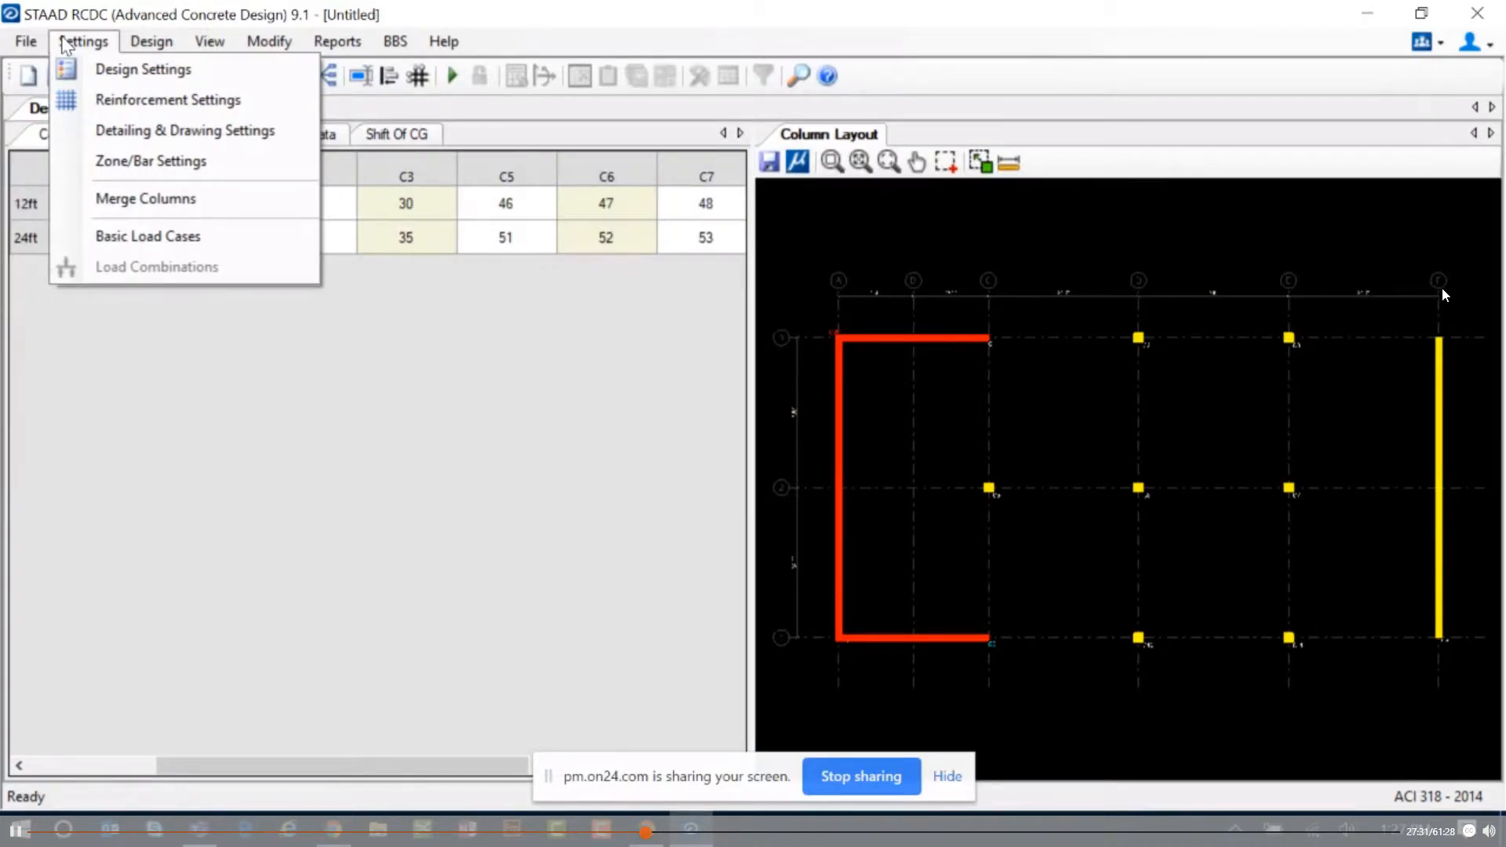
pyautogui.click(101, 69)
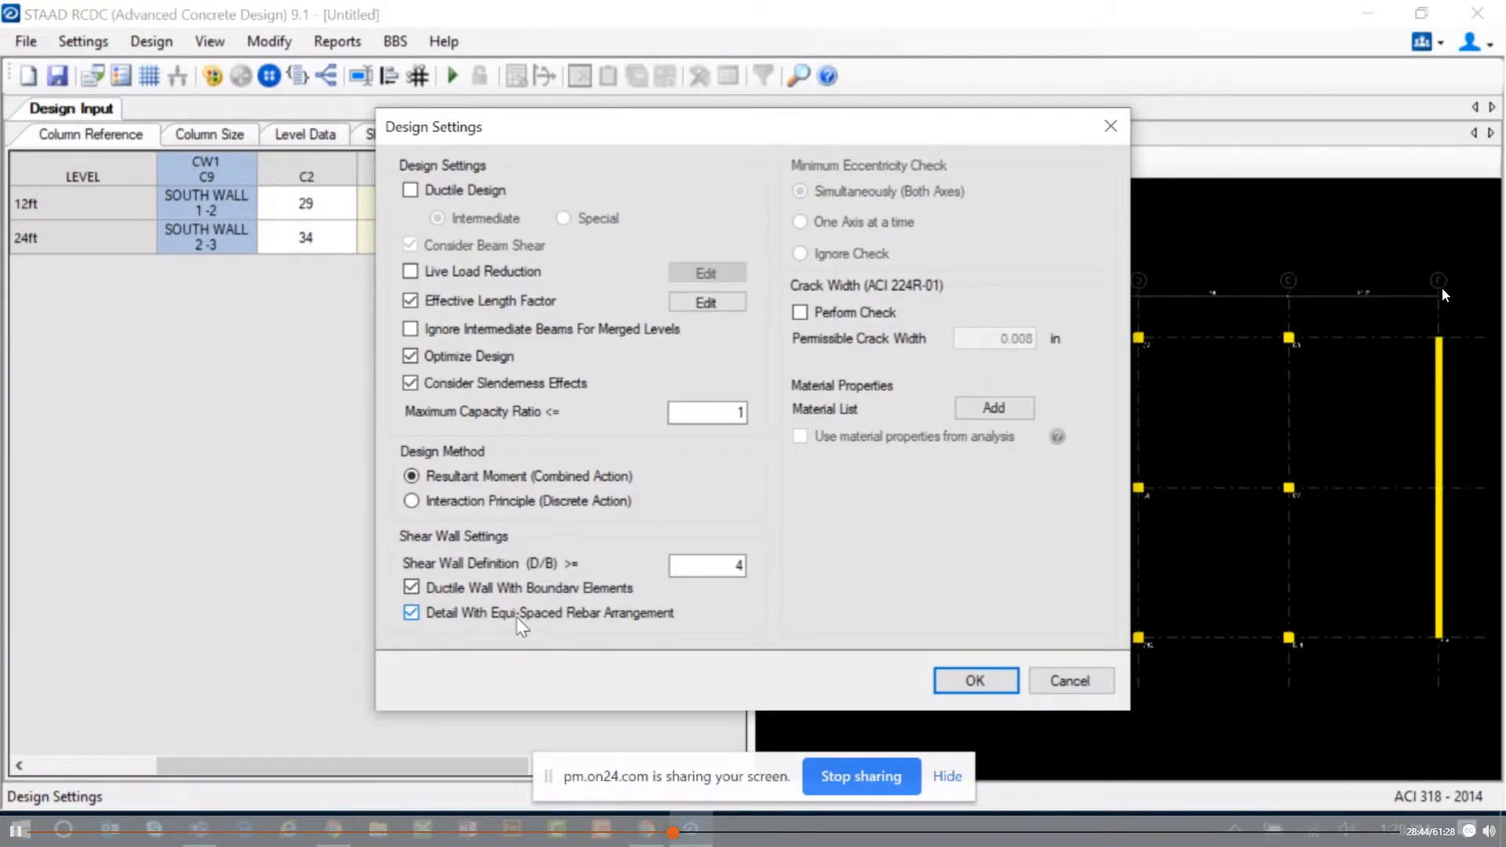
pyautogui.click(1009, 687)
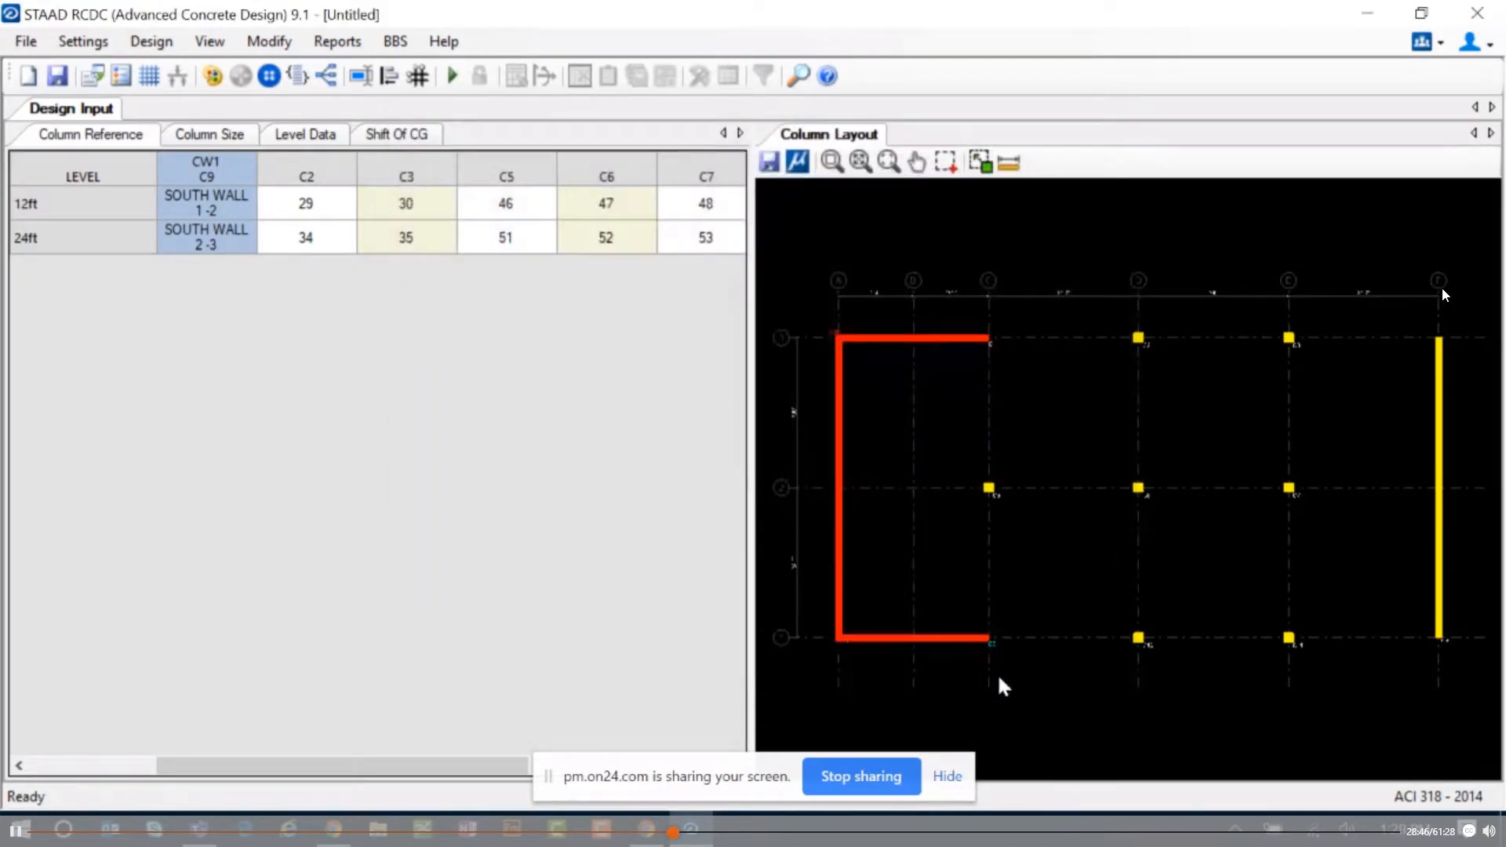
# Step: Set both the column rebar and shear wall rebar sizes to minimum 5 and maximum 8 in the Reinforcement Settings
pyautogui.click(79, 47)
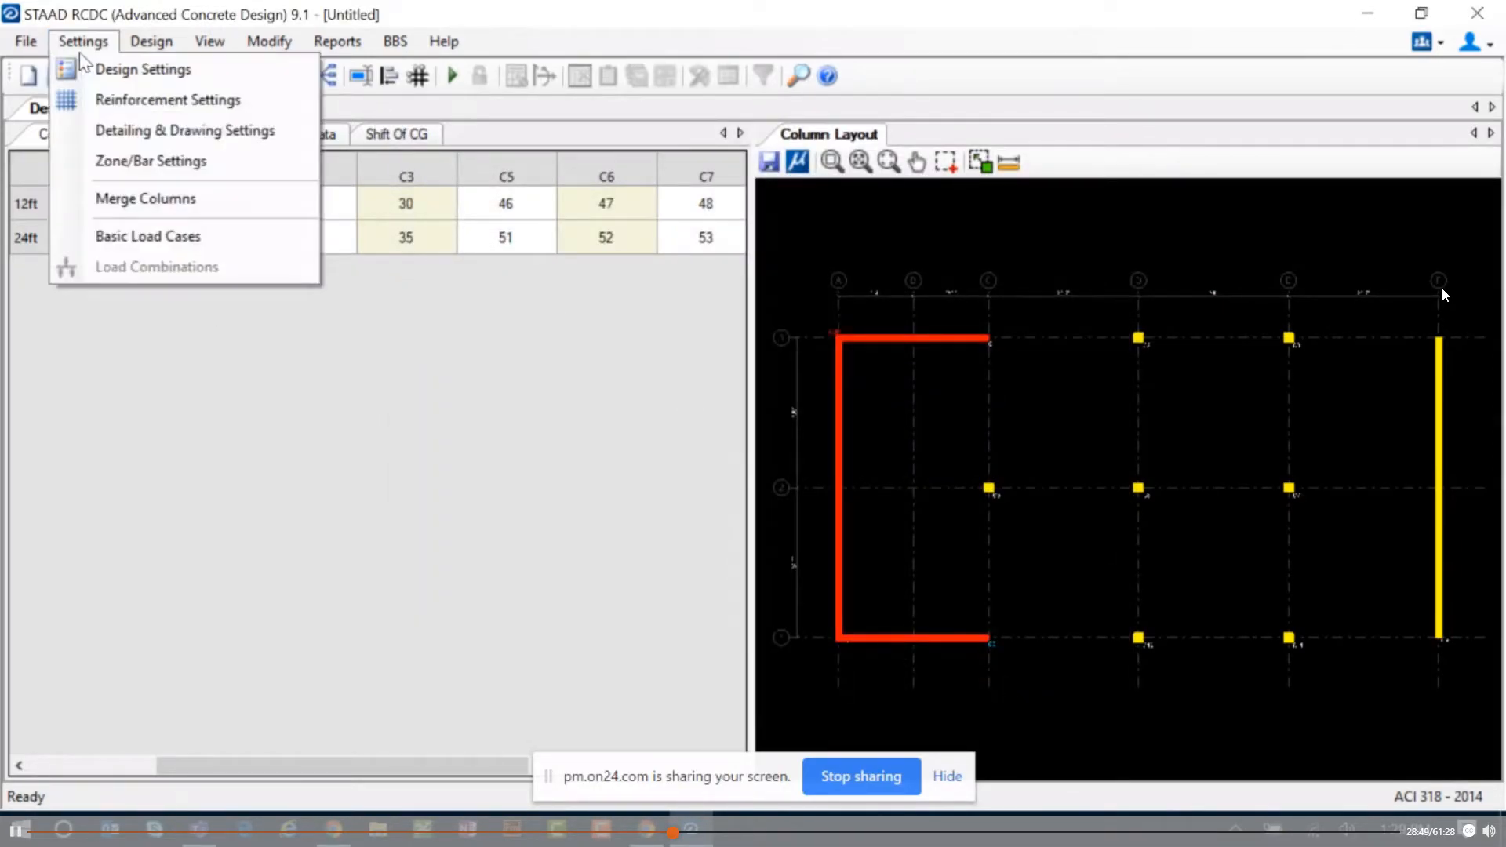
pyautogui.click(92, 102)
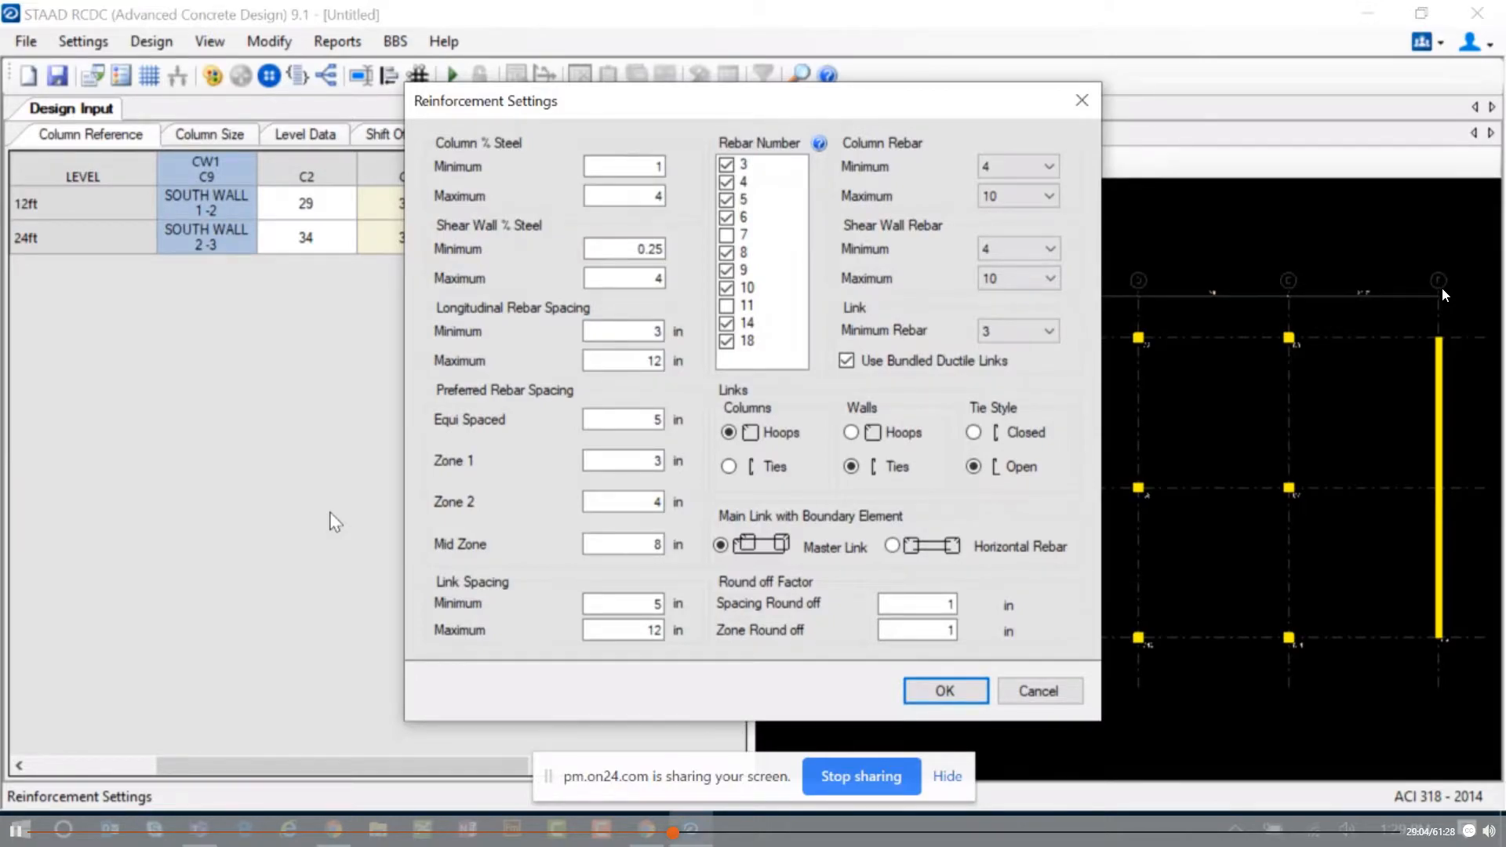
pyautogui.click(1020, 163)
pyautogui.click(1008, 224)
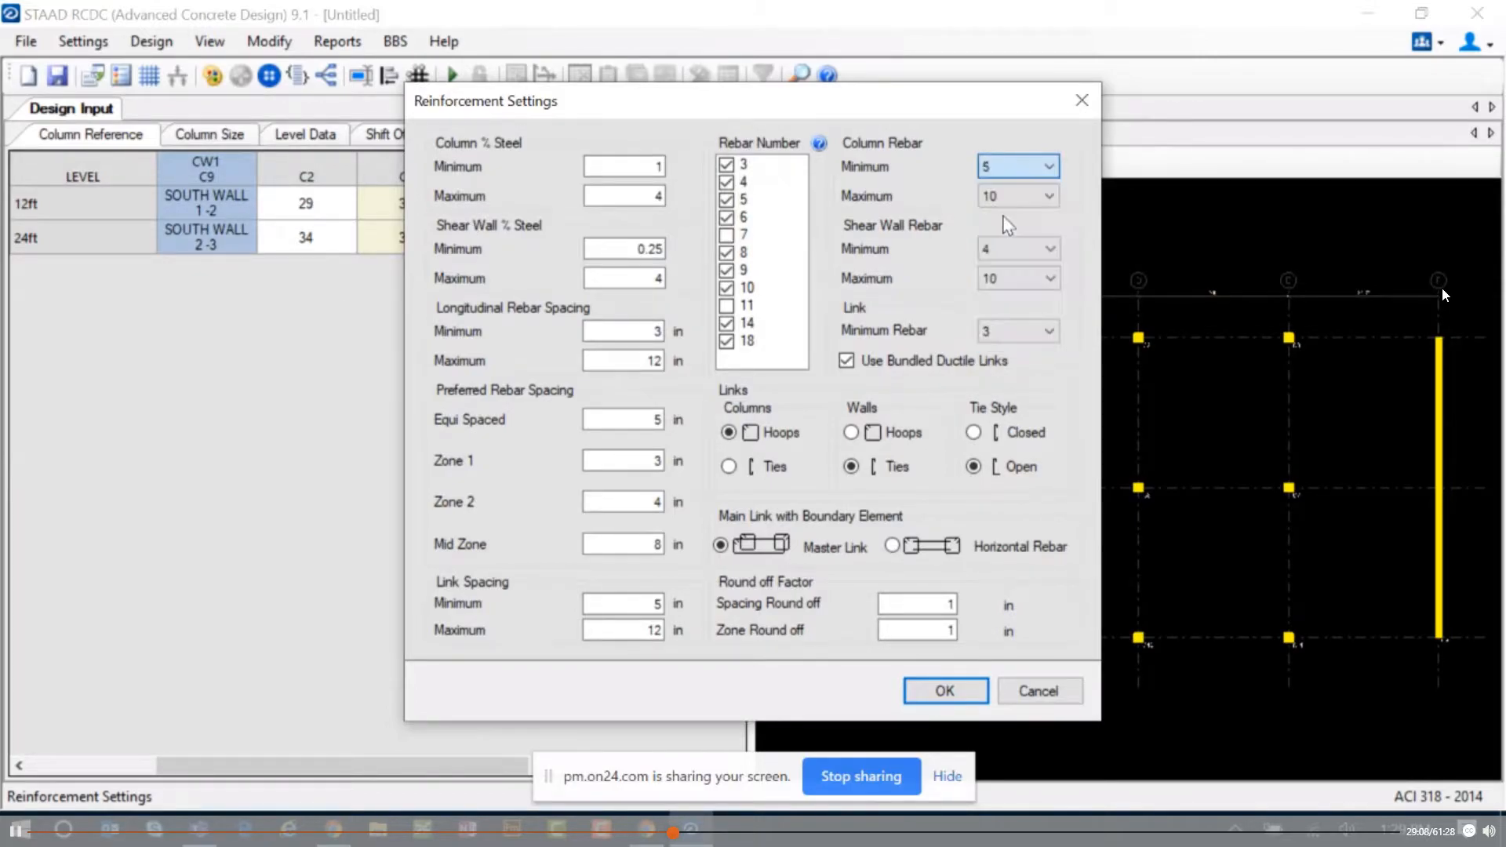
pyautogui.click(1001, 247)
pyautogui.click(1008, 306)
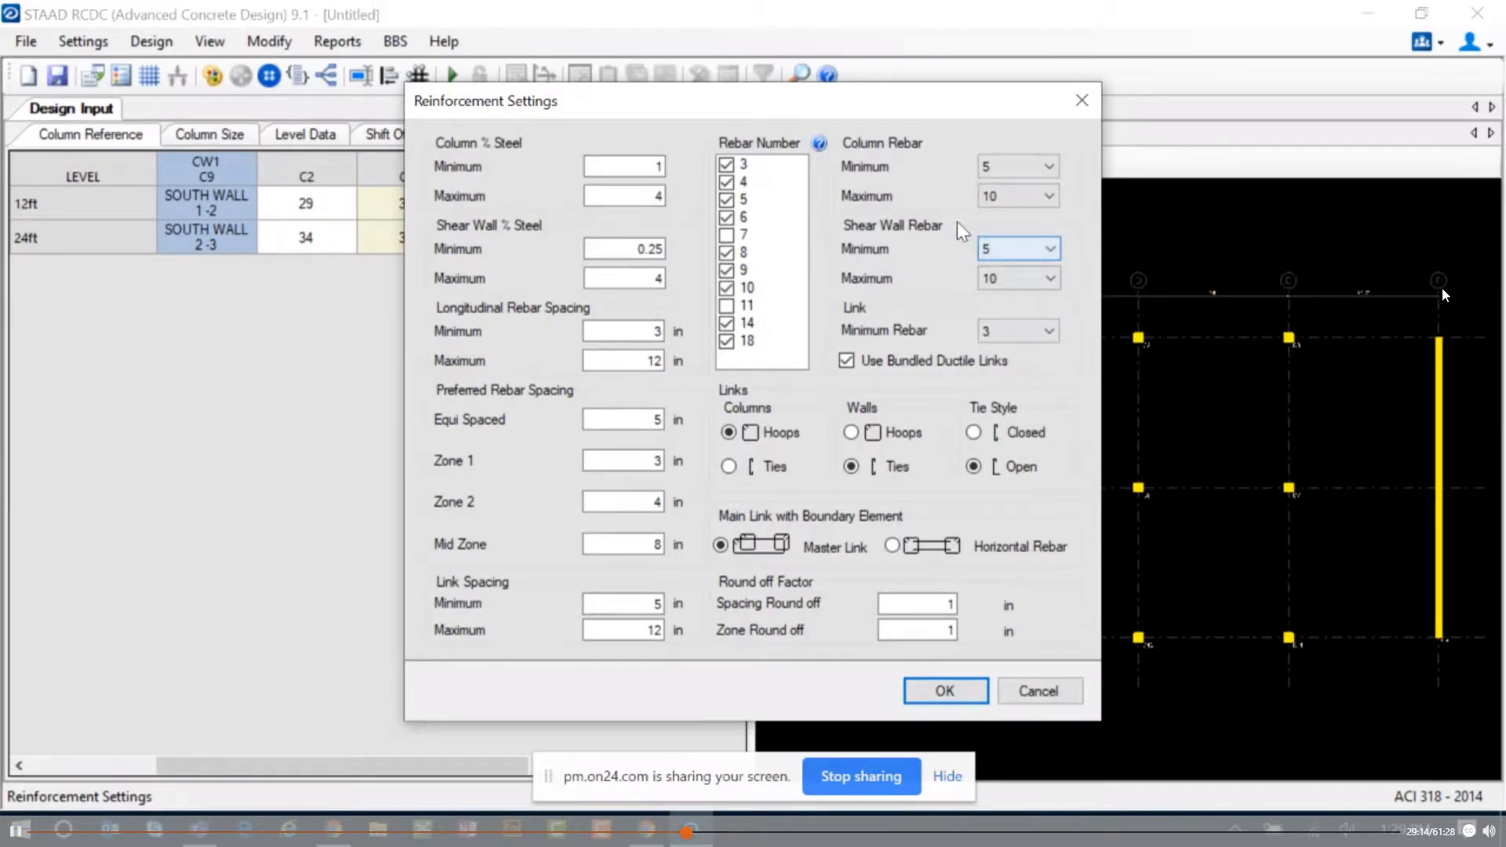
pyautogui.click(1003, 198)
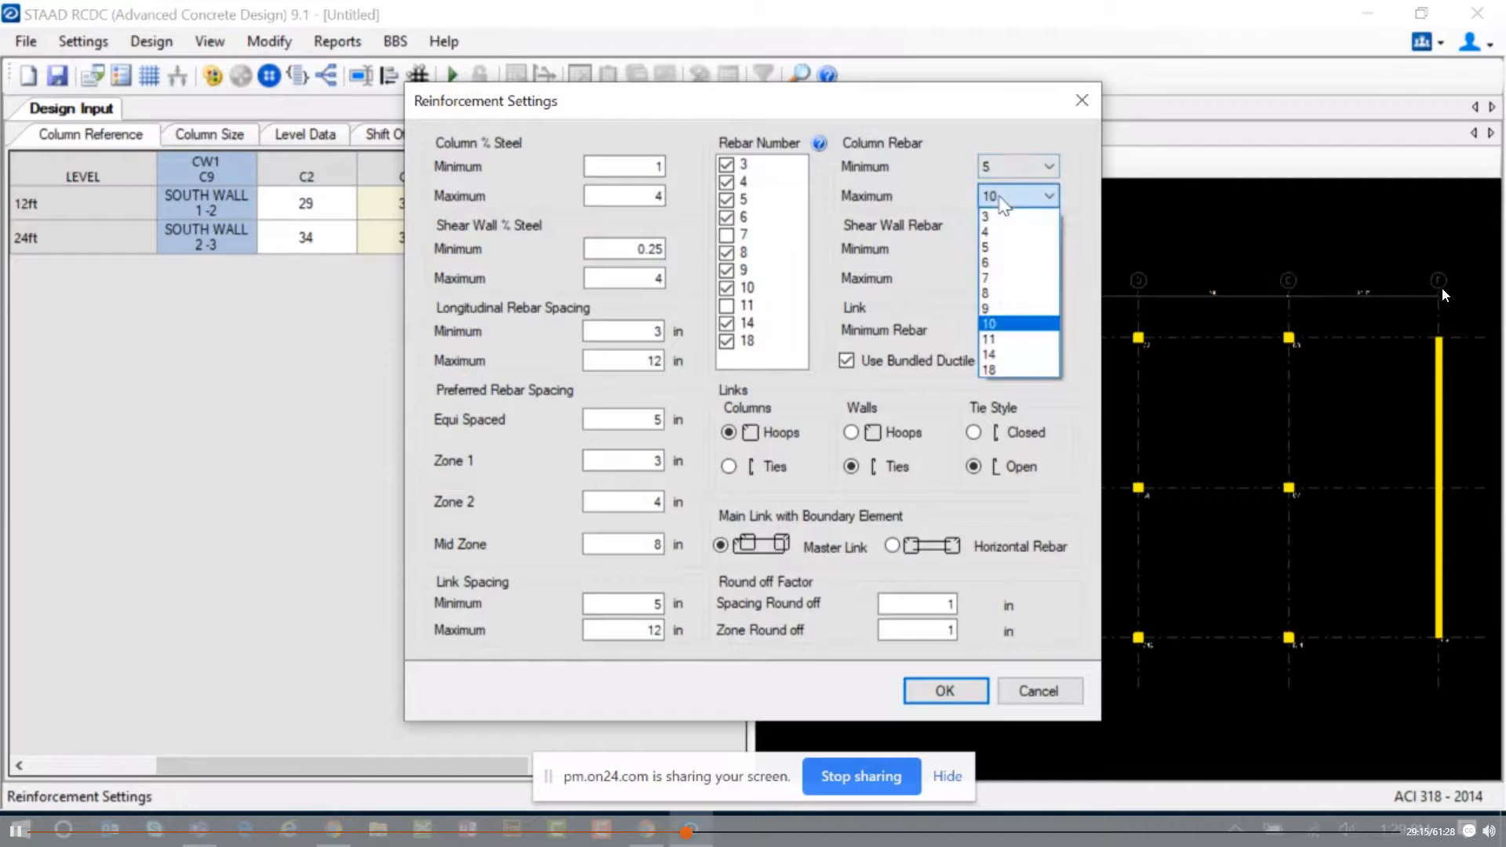
pyautogui.click(1012, 292)
pyautogui.click(1015, 278)
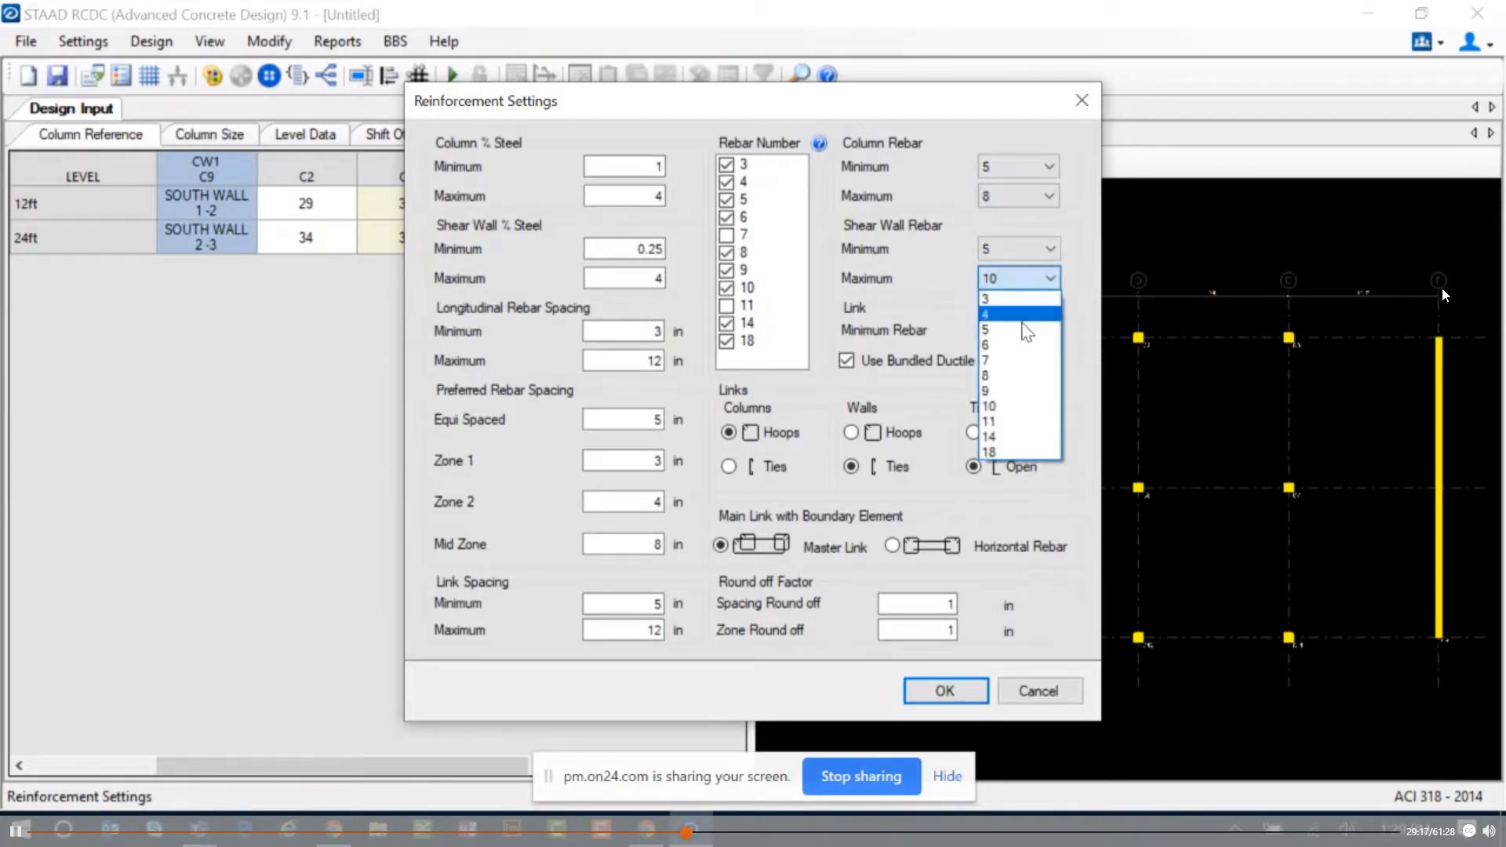
pyautogui.click(1012, 374)
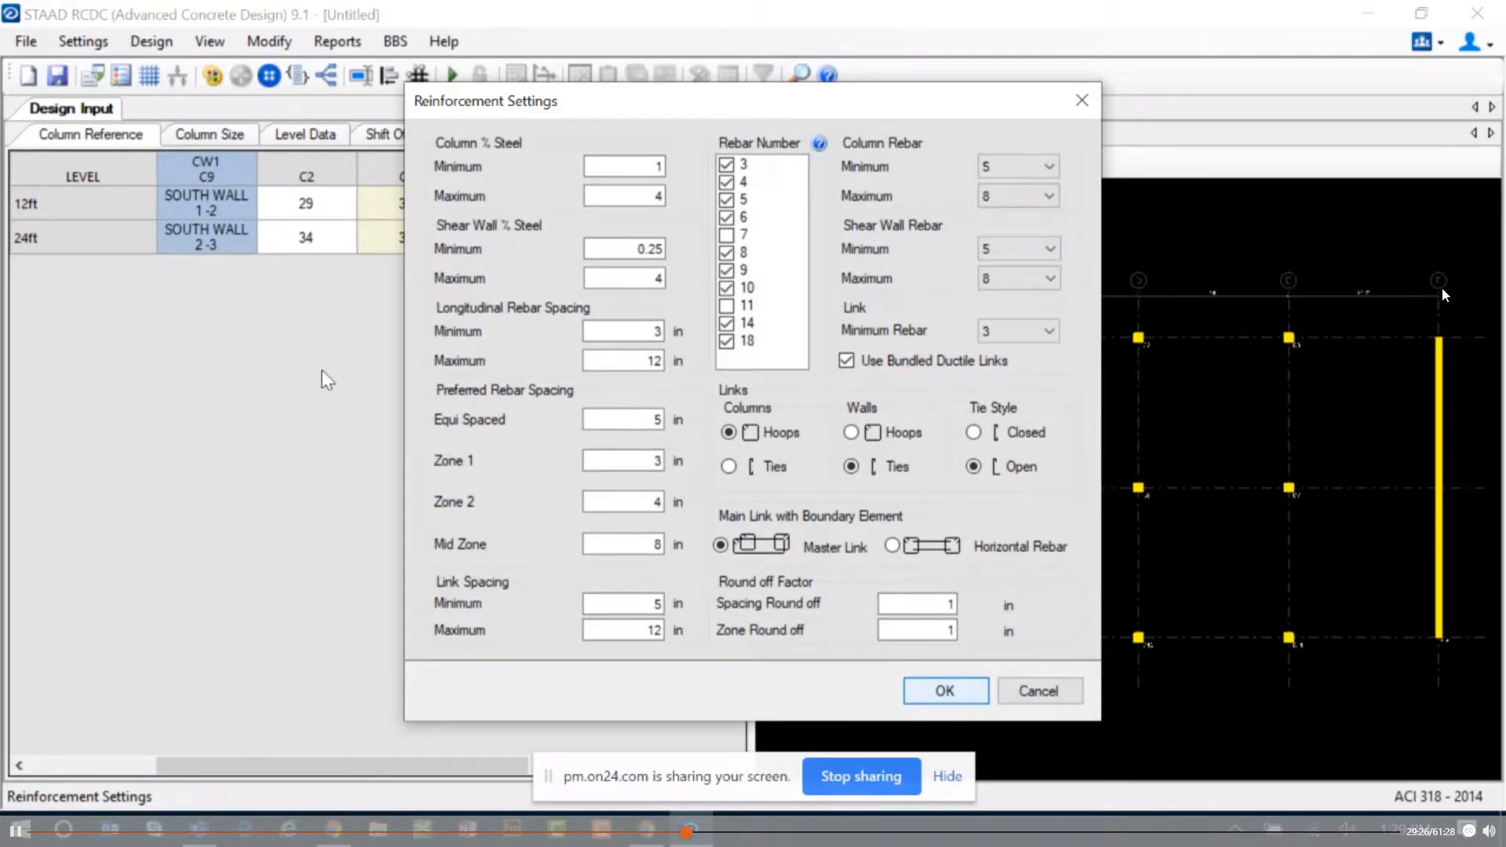
pyautogui.click(968, 687)
# Step: Examine the Detailing & Drawing Settings and the Zone & Rebar Settings, closing both without changes
pyautogui.click(91, 44)
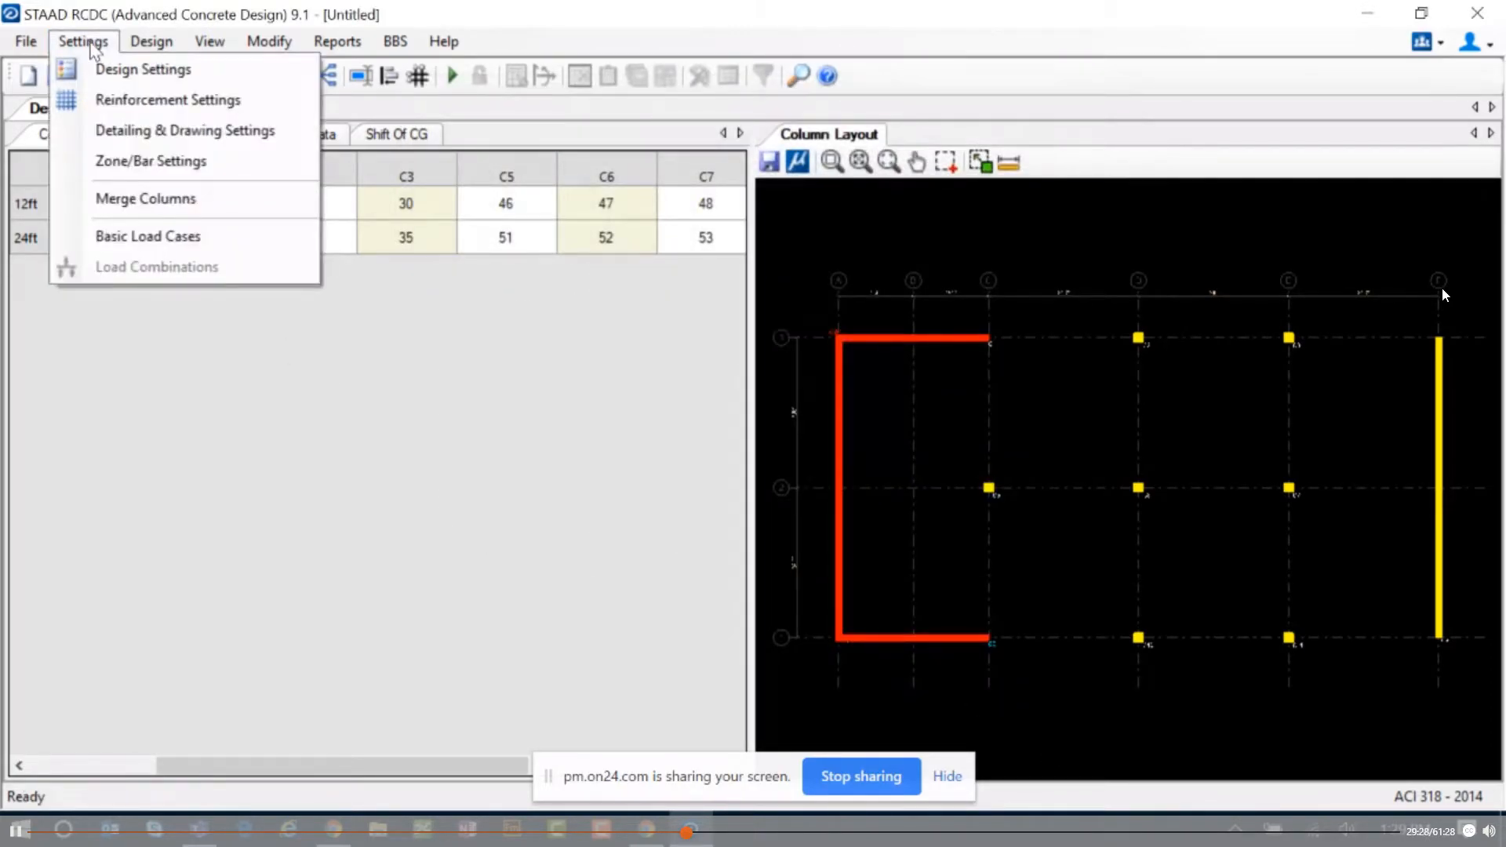
pyautogui.click(125, 130)
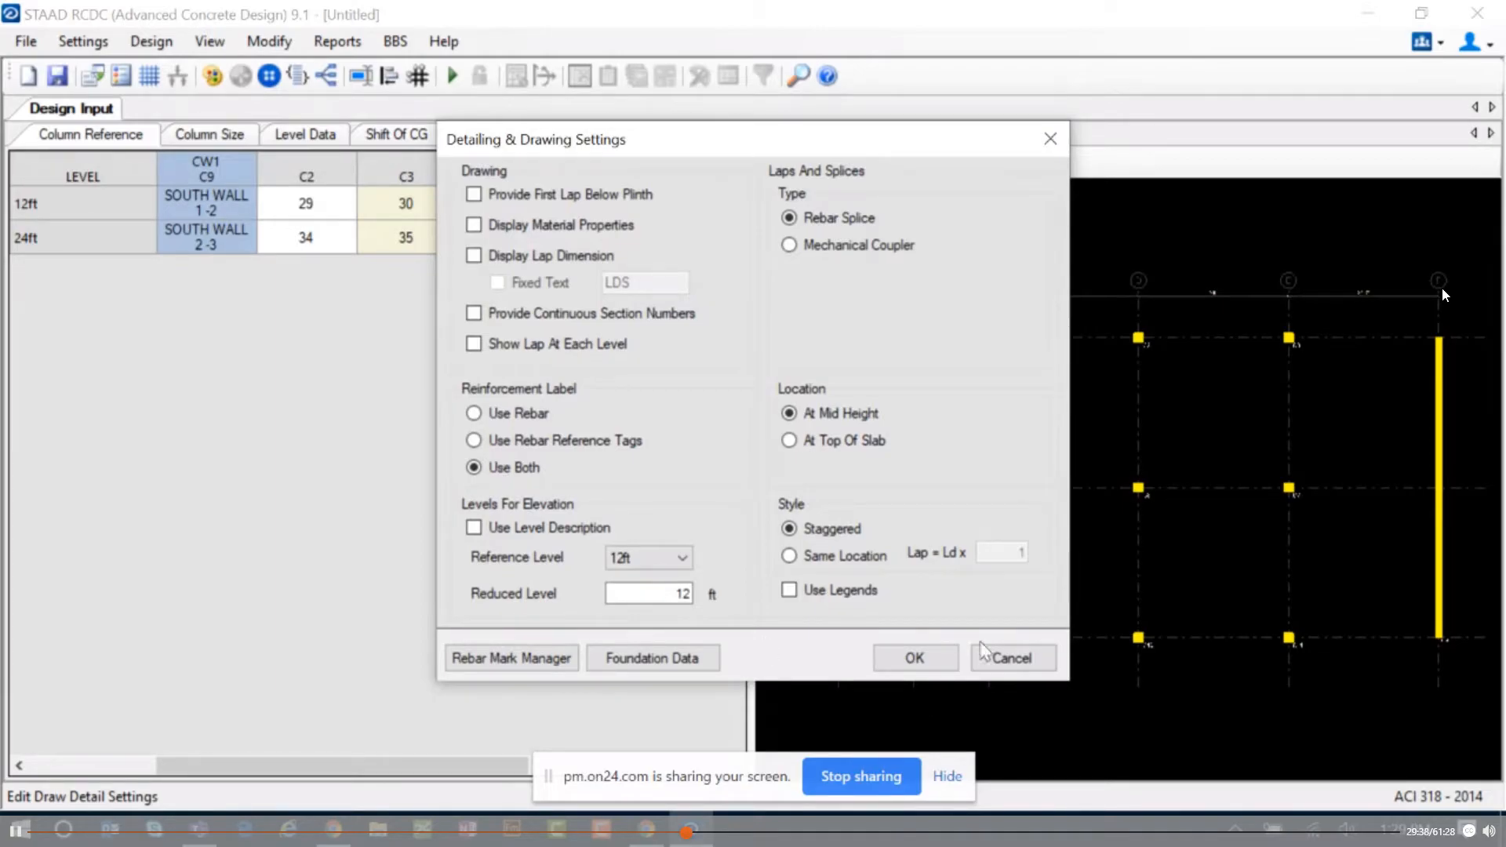
pyautogui.click(1011, 658)
pyautogui.click(83, 41)
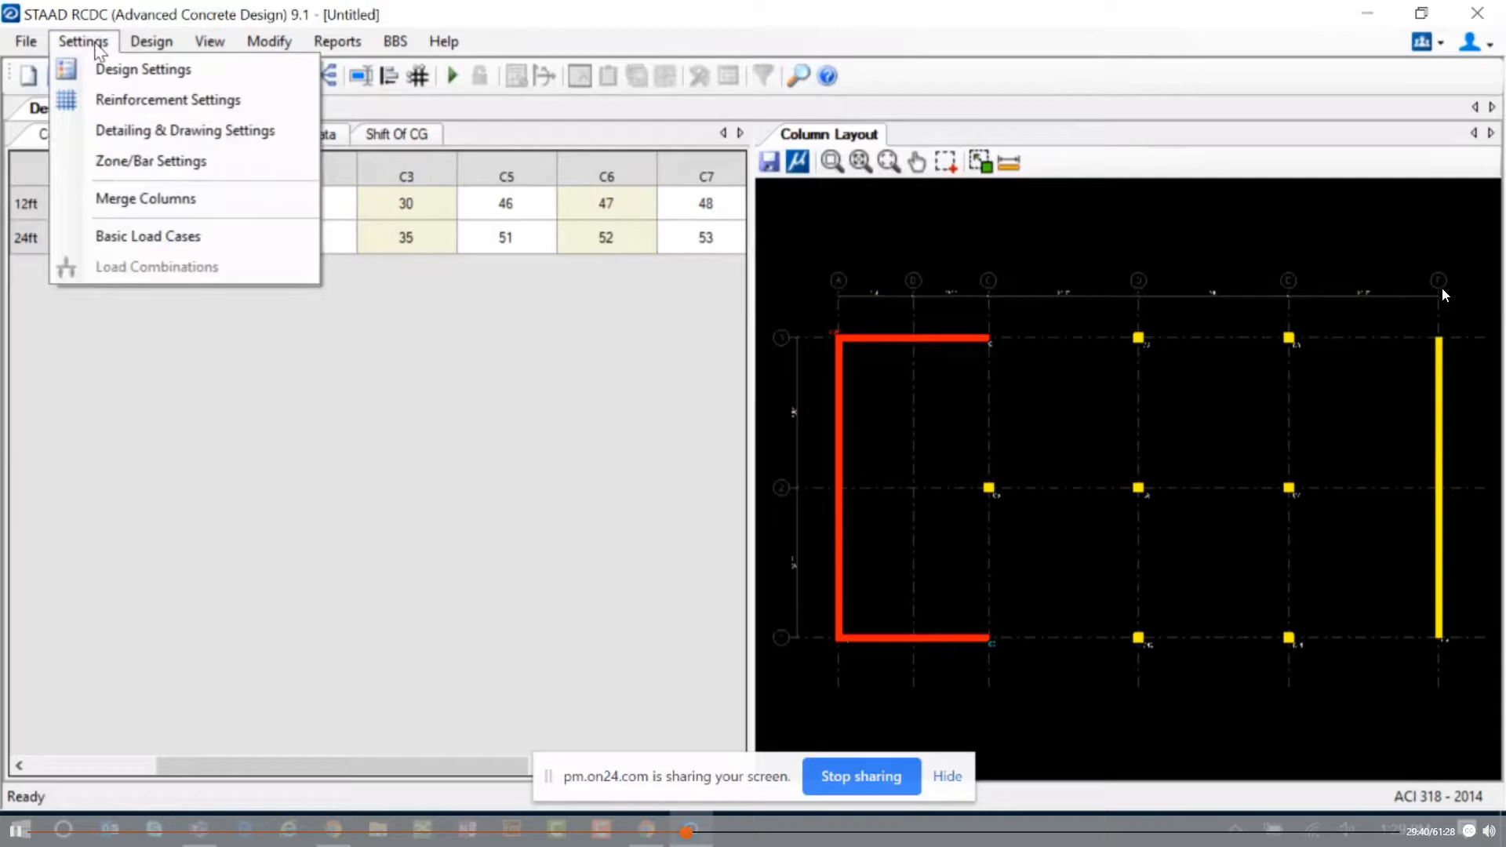
pyautogui.click(130, 165)
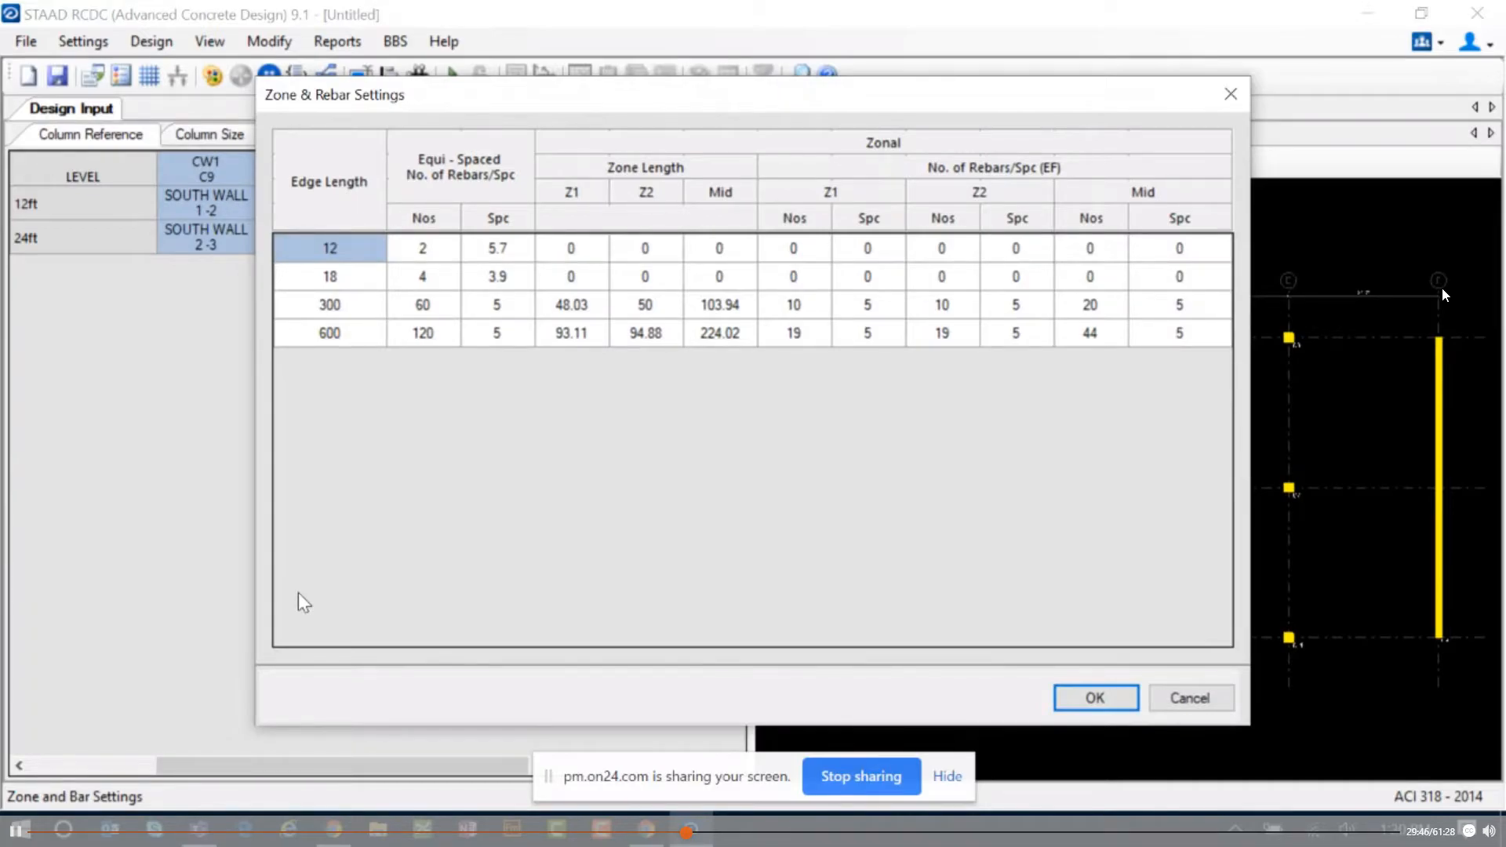
pyautogui.click(1168, 698)
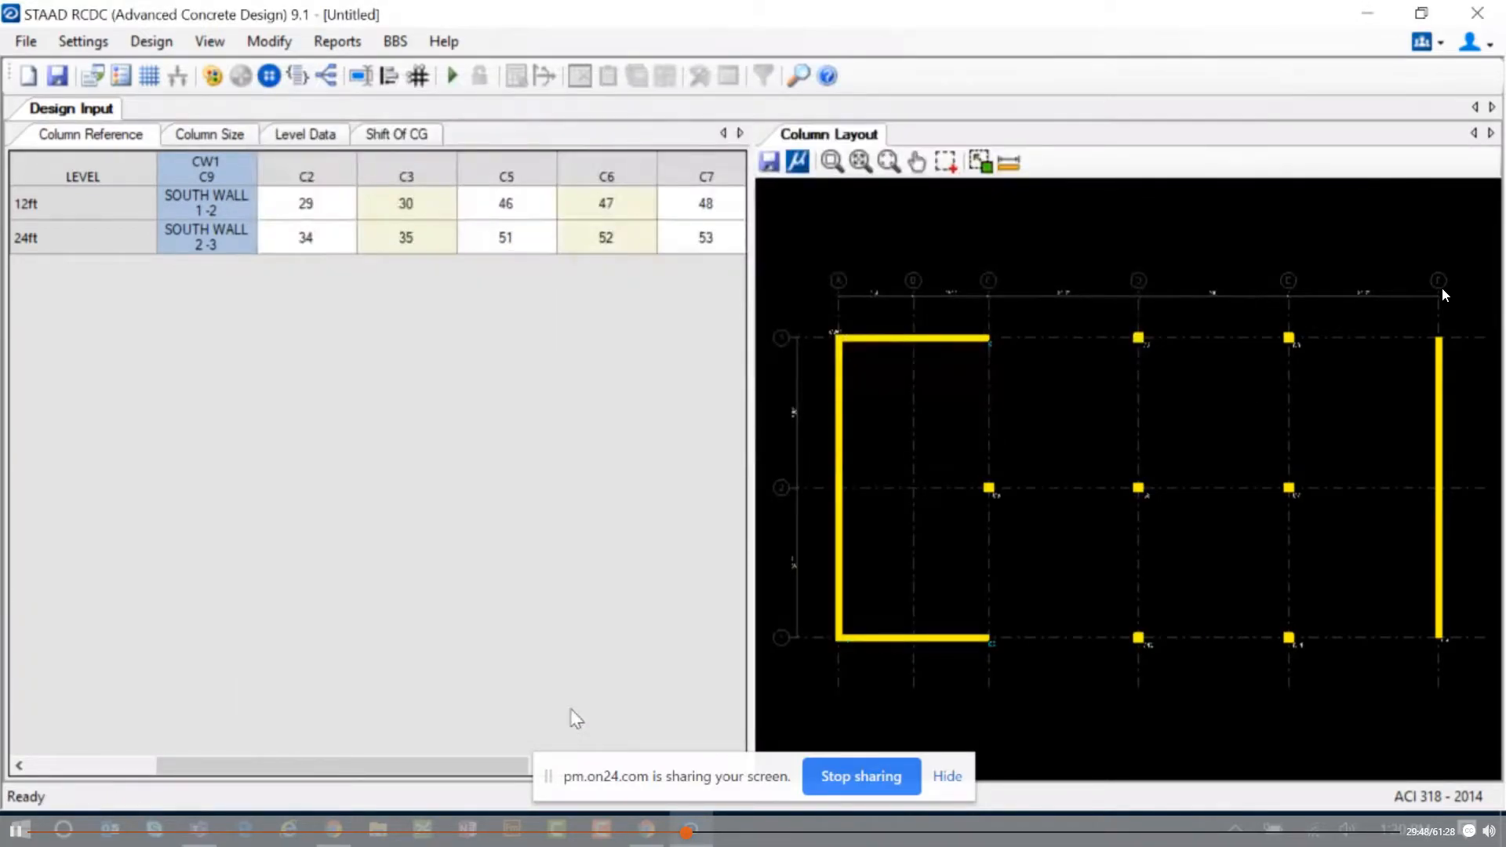
# Step: In the Basic Load Cases, assign type Dead Load to LOAD 1: DEAD LOAD and Live Load to LOAD 2: LIVE LOAD
pyautogui.click(82, 41)
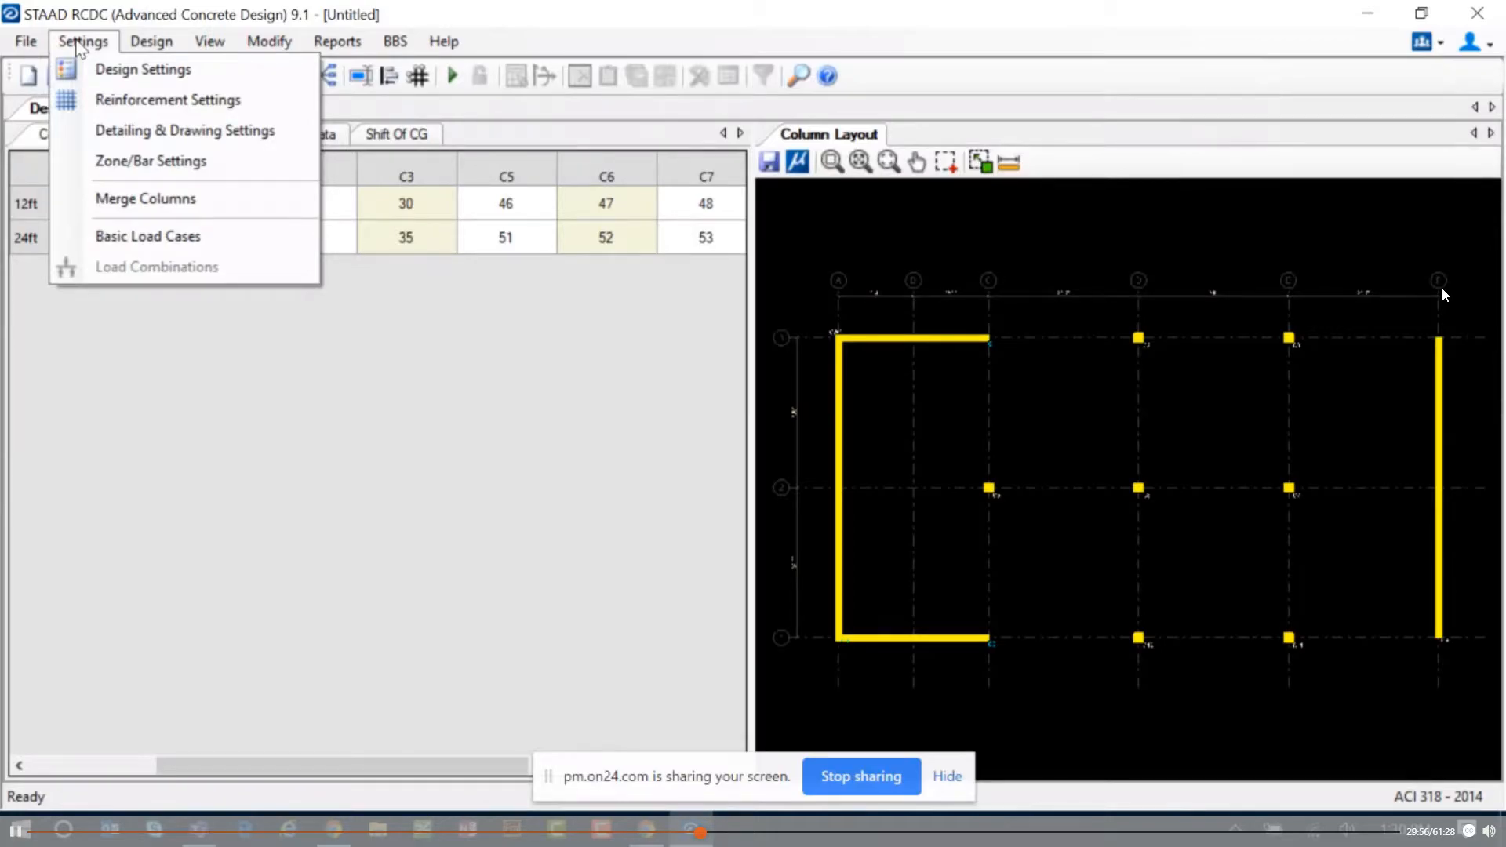
pyautogui.click(96, 236)
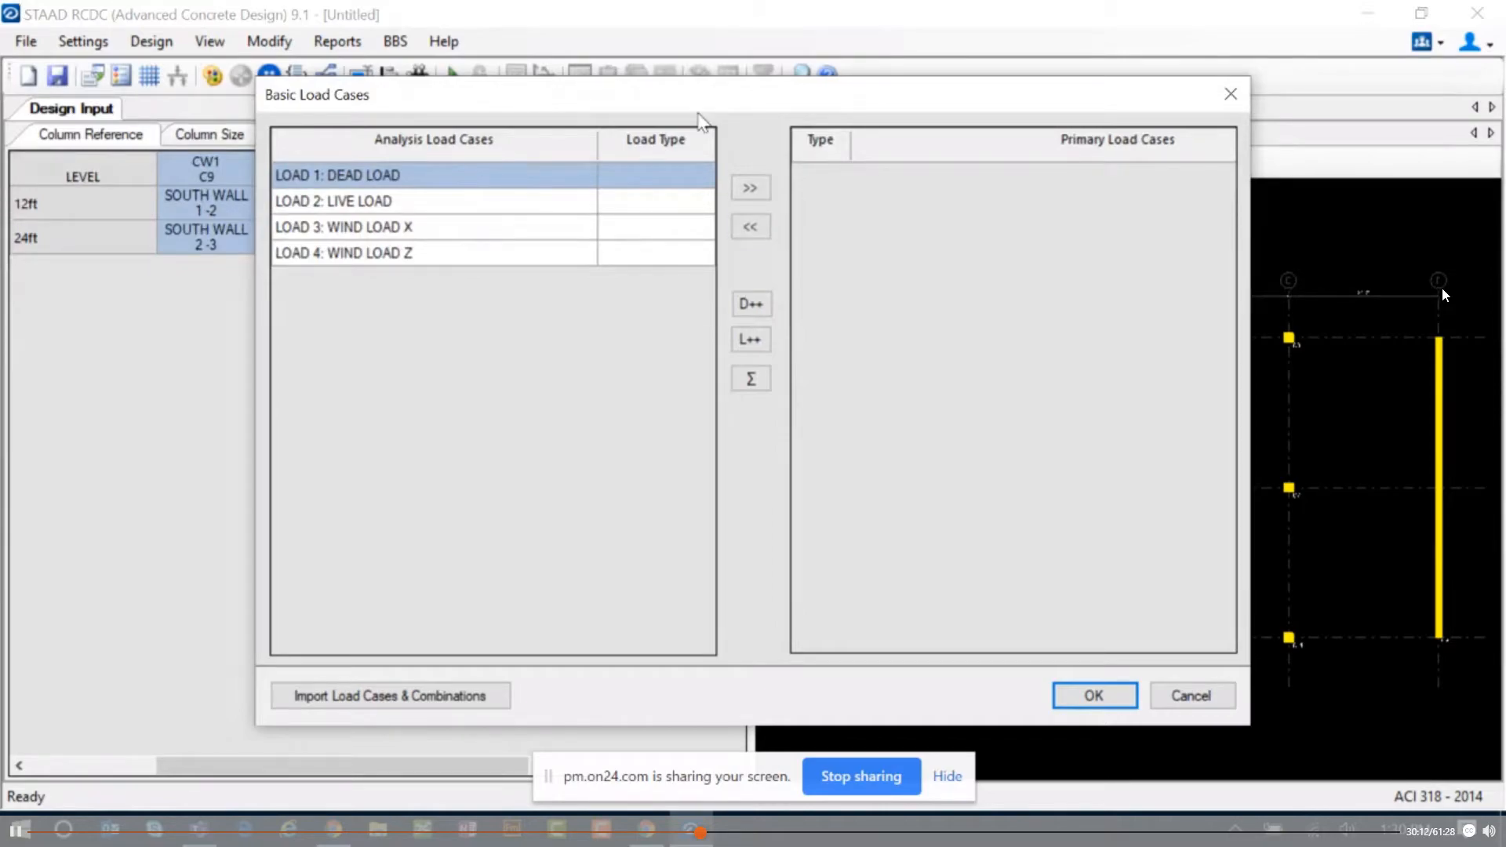
pyautogui.click(689, 179)
pyautogui.click(700, 177)
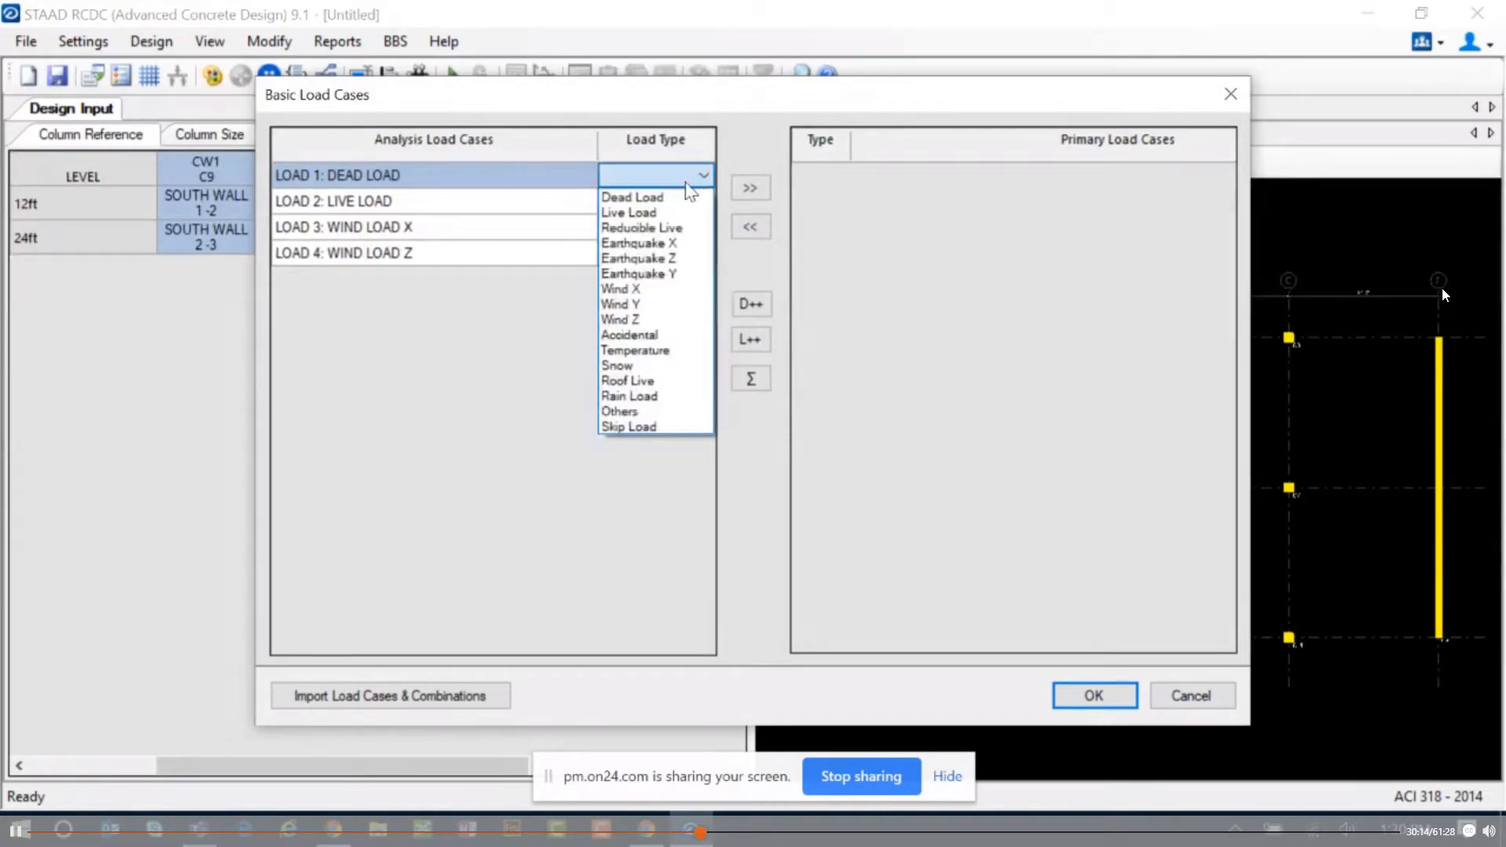
pyautogui.click(676, 196)
pyautogui.click(695, 203)
pyautogui.click(702, 201)
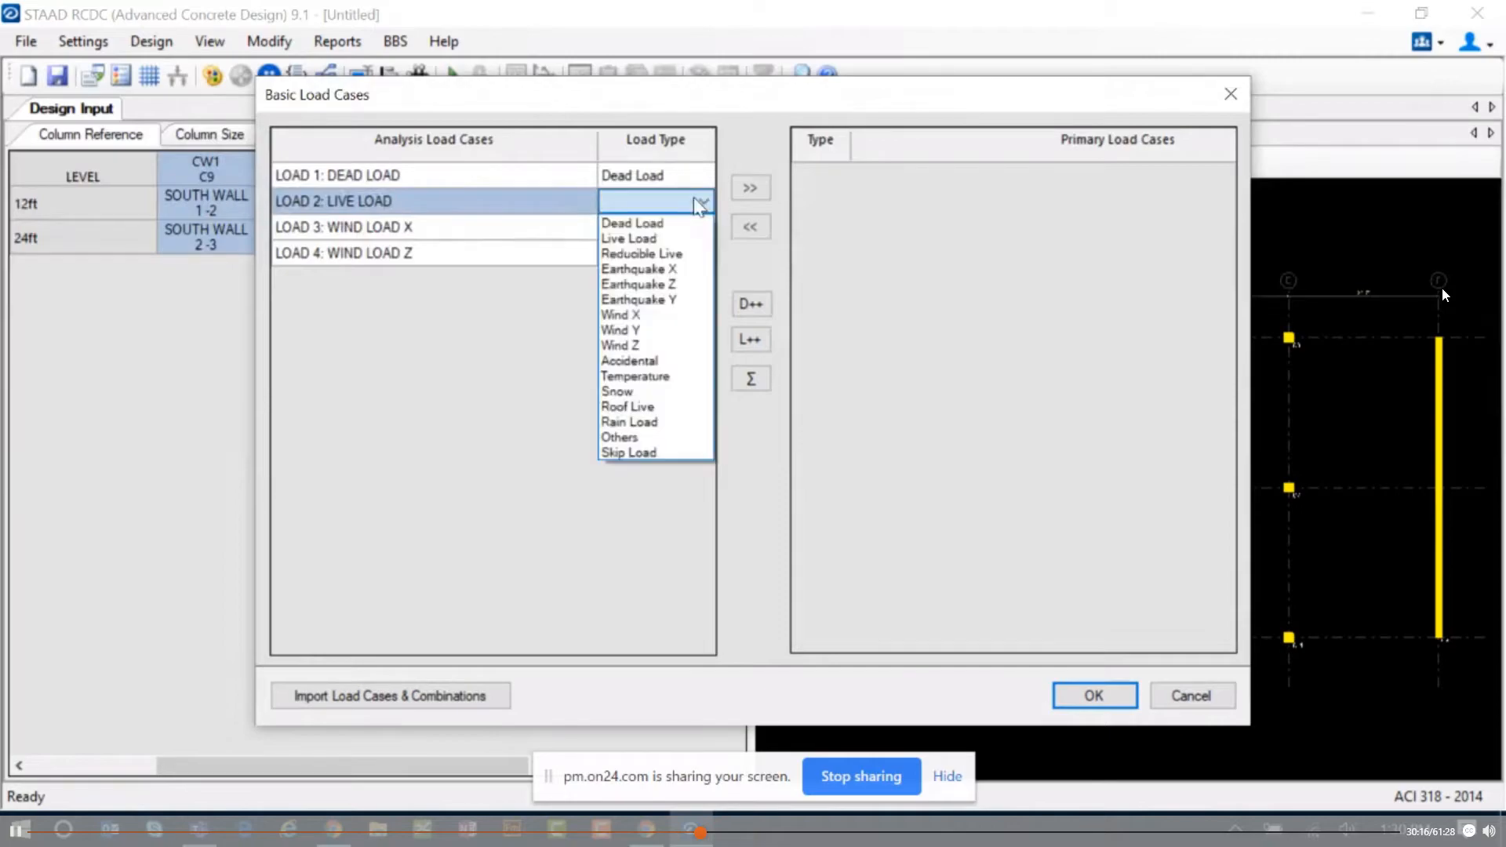
pyautogui.click(663, 238)
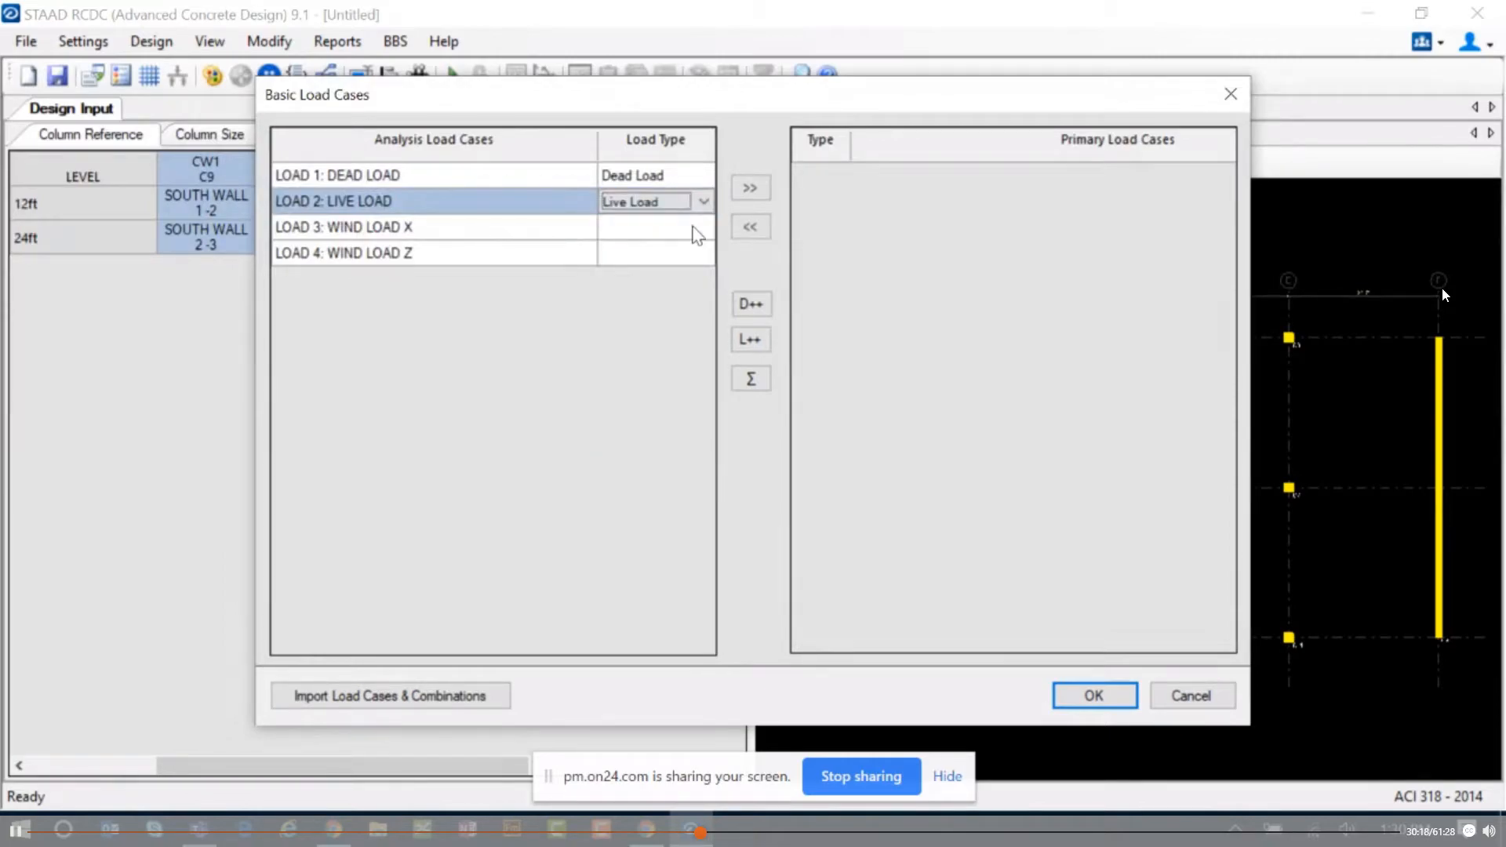
# Step: Assign load type Wind X to LOAD 3: WIND LOAD X and Wind Z to LOAD 4: WIND LOAD Z
pyautogui.click(700, 229)
pyautogui.click(700, 229)
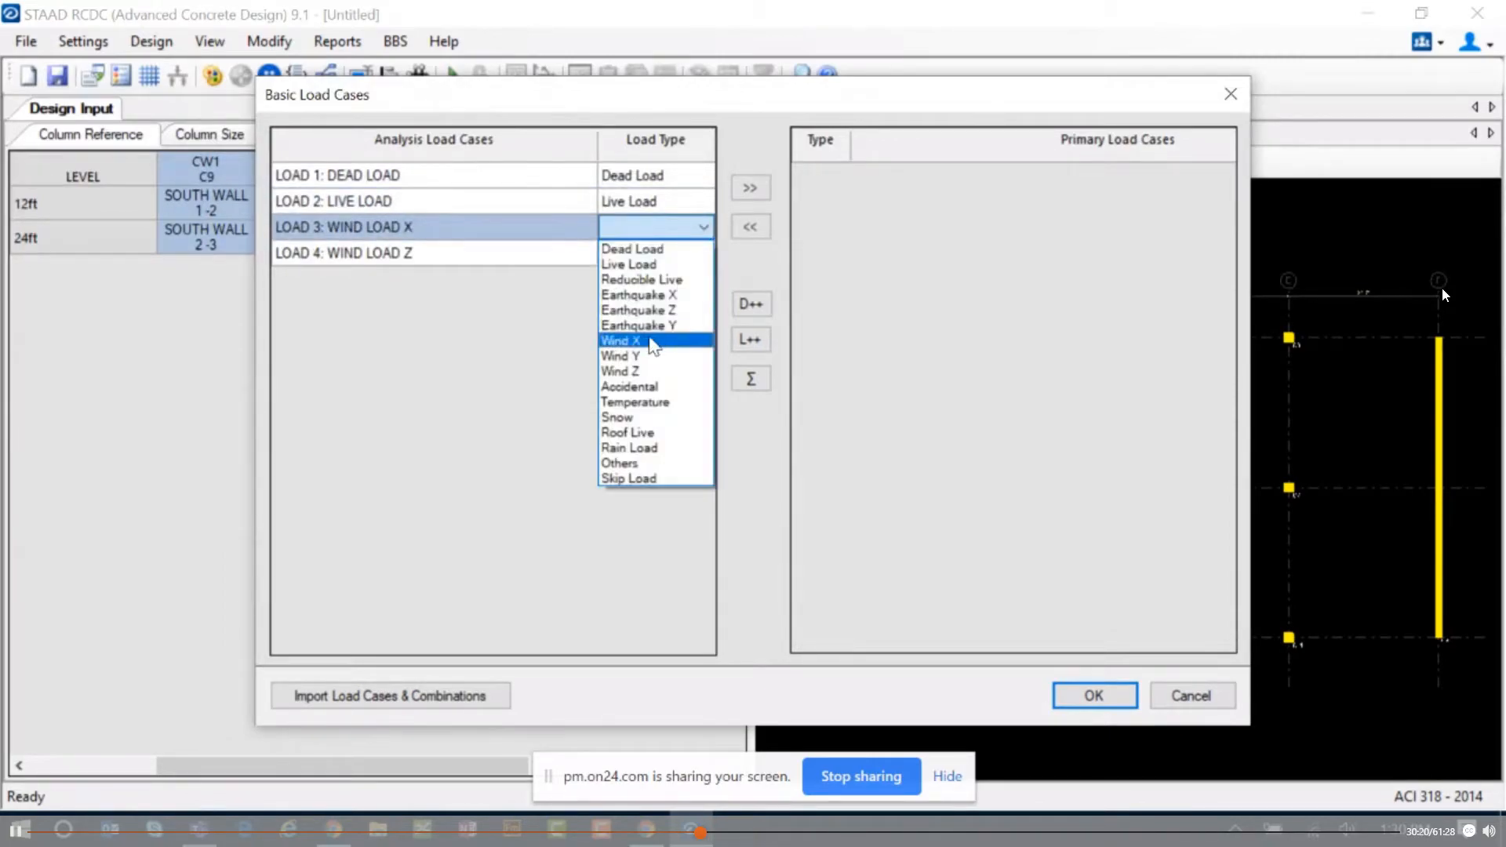
pyautogui.click(659, 340)
pyautogui.click(697, 255)
pyautogui.click(703, 253)
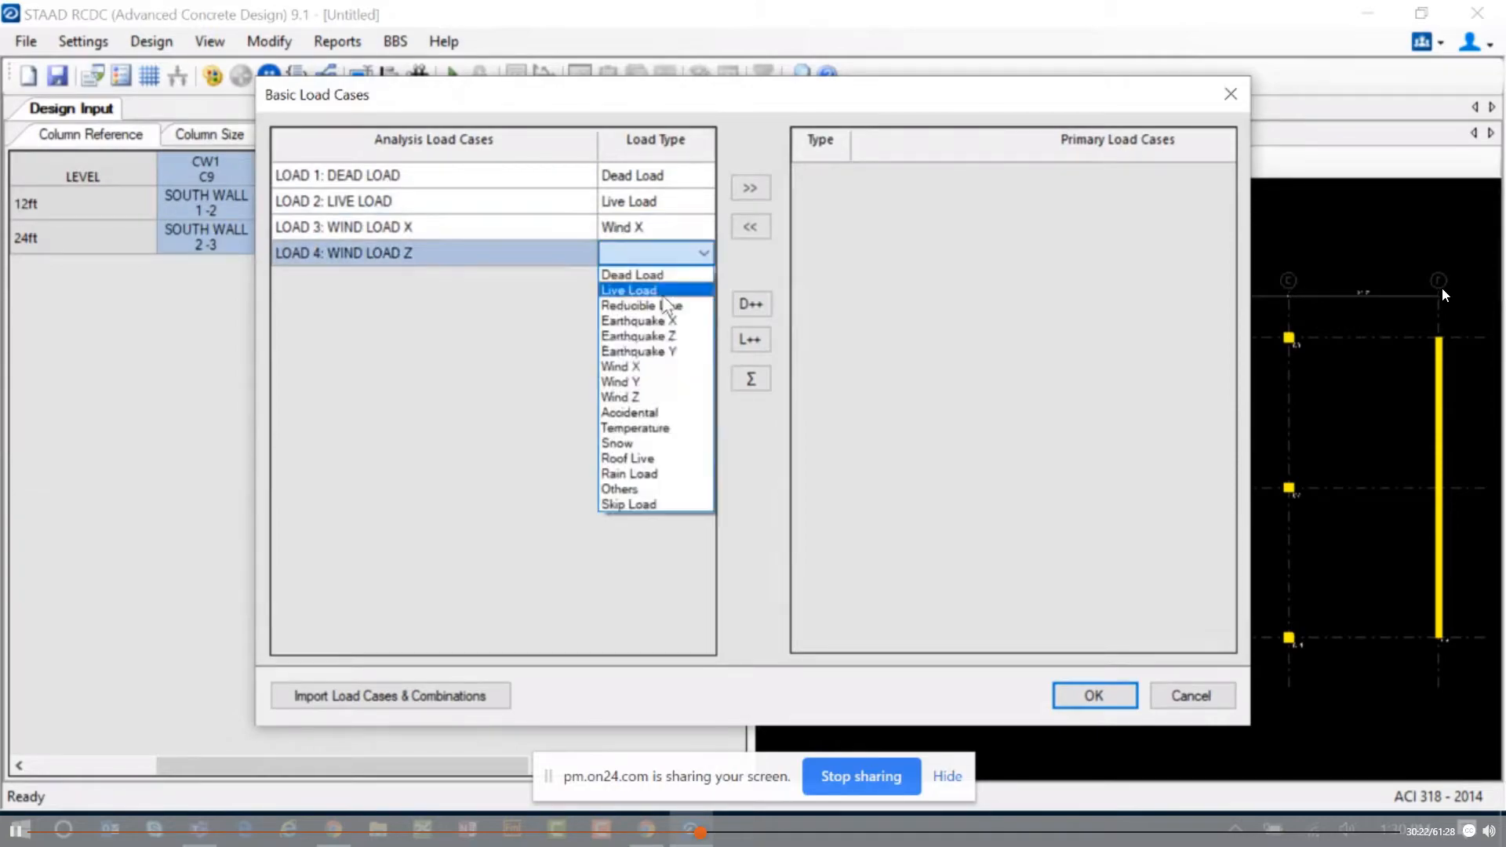
pyautogui.click(643, 397)
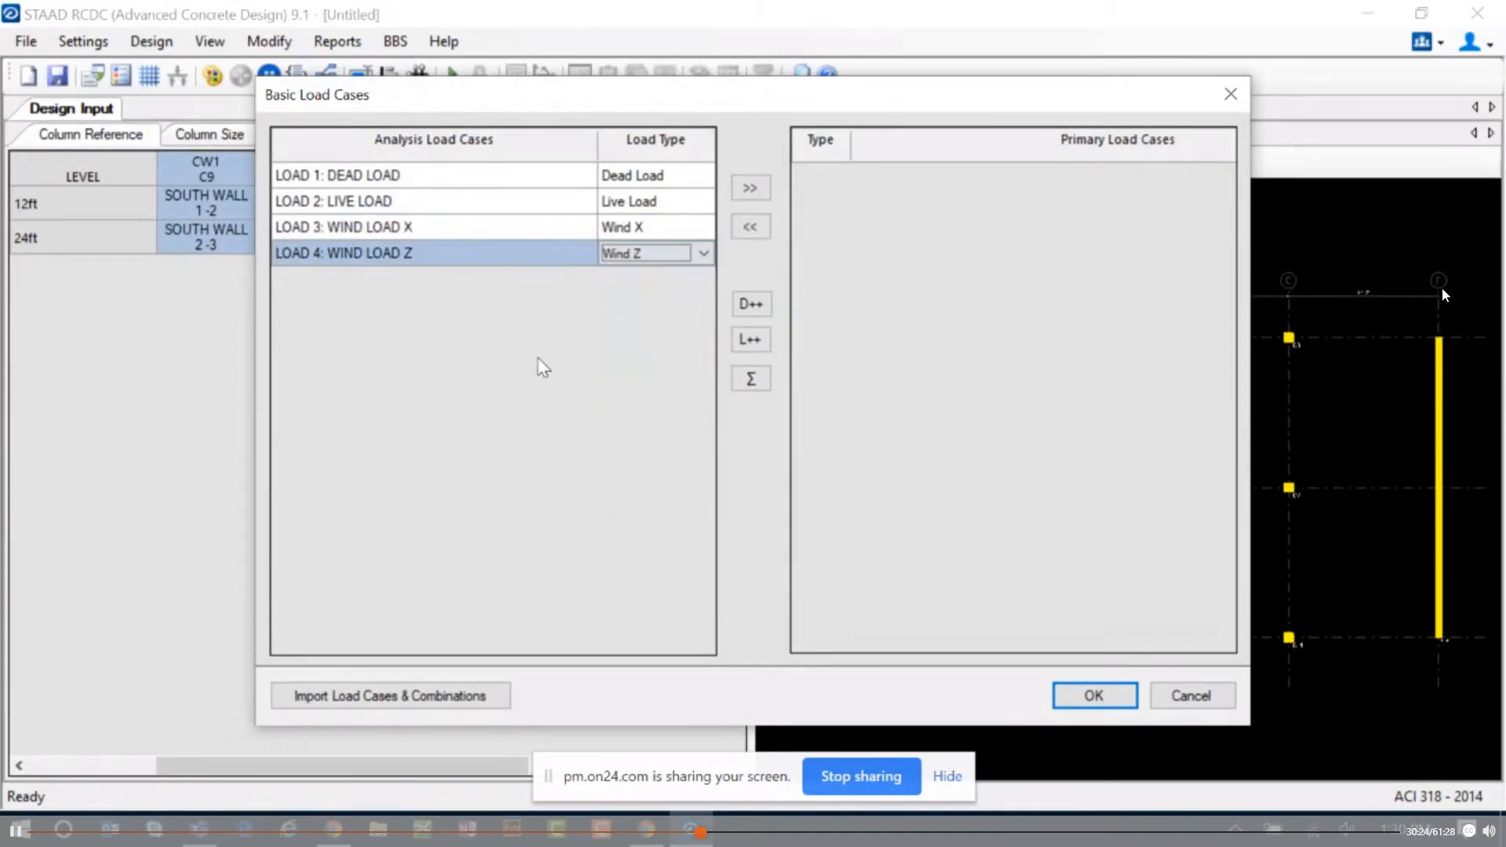
# Step: Add all four analysis load cases to the primary load cases and confirm the assignment
pyautogui.moveTo(496, 172); pyautogui.dragTo(494, 283)
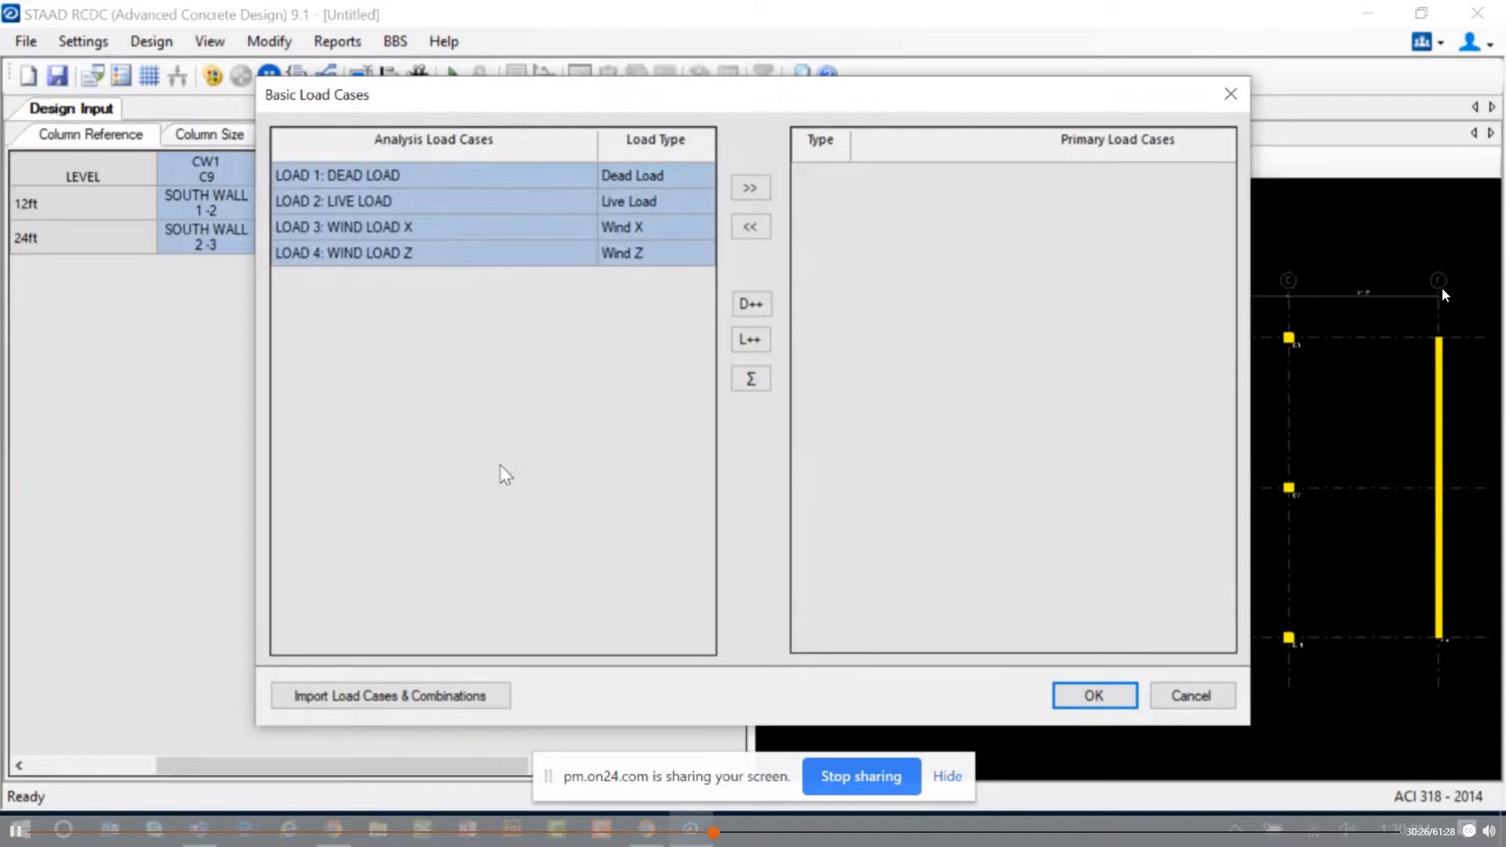
pyautogui.click(746, 190)
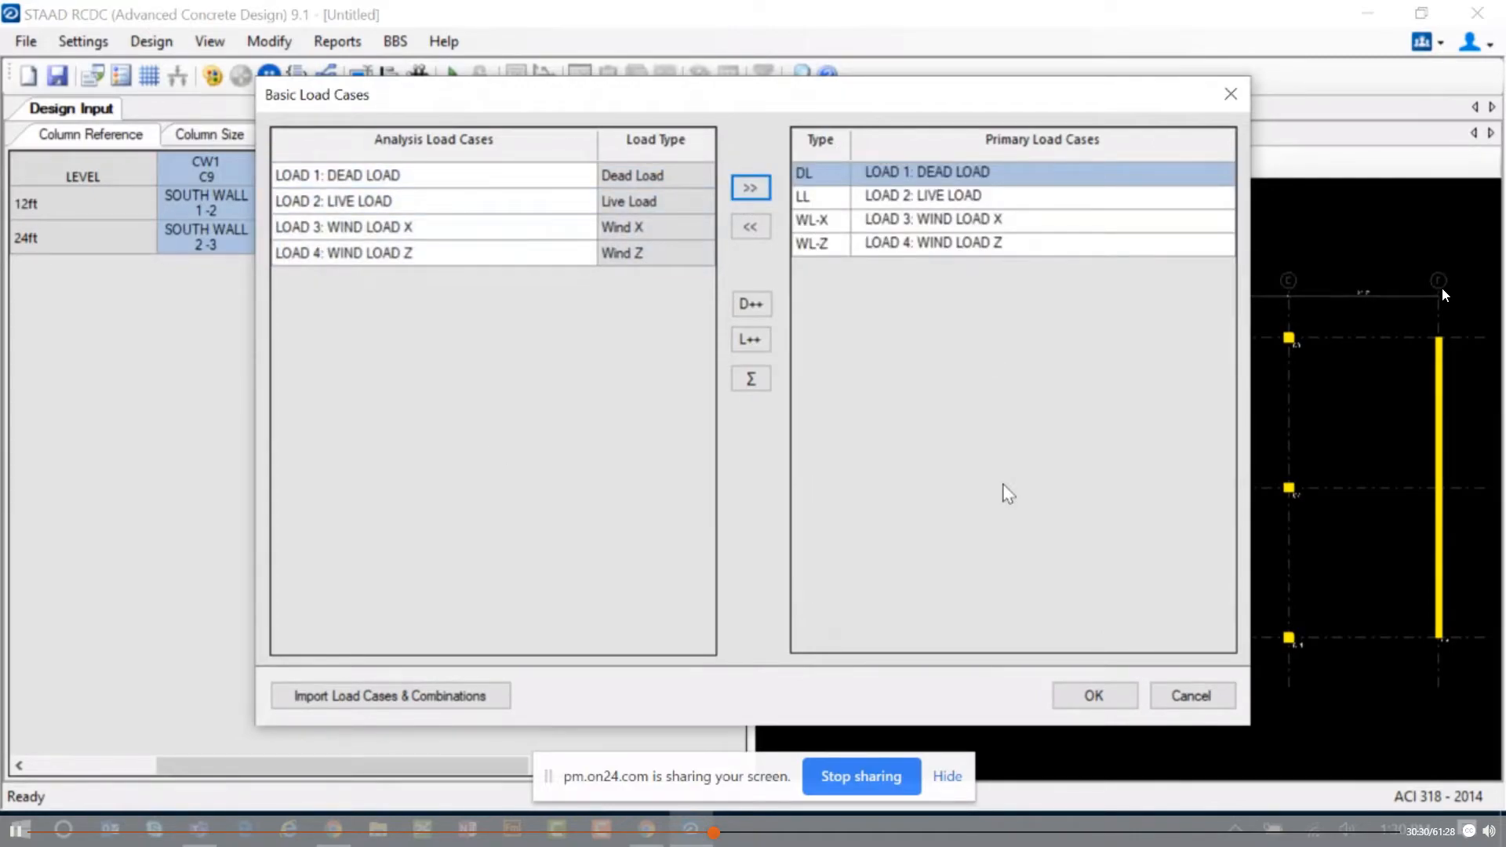
pyautogui.click(1094, 696)
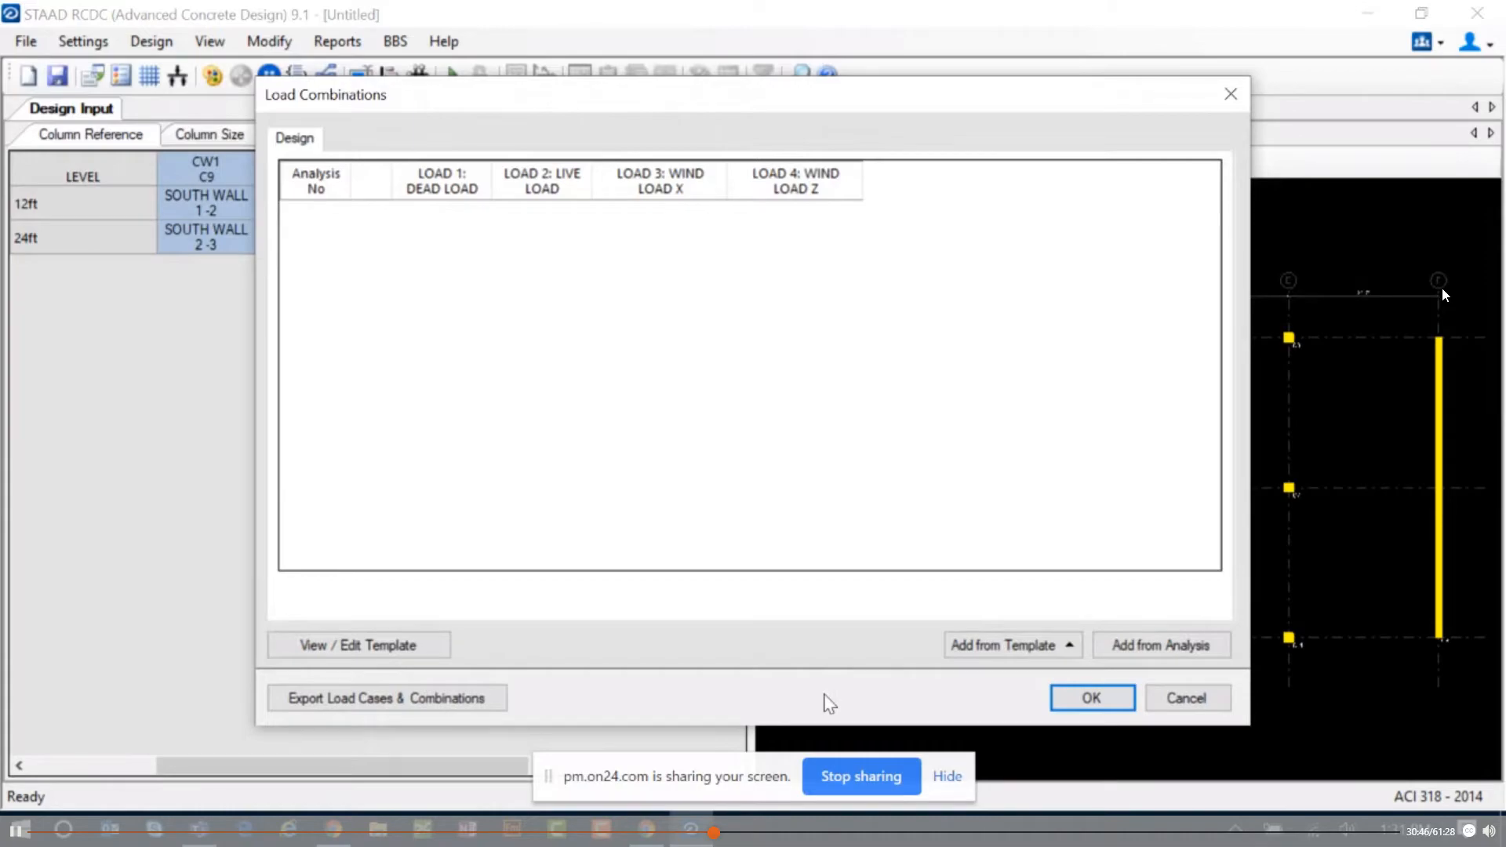
# Step: Add the design load combinations from the template for a regular structure and accept the list
pyautogui.click(1049, 644)
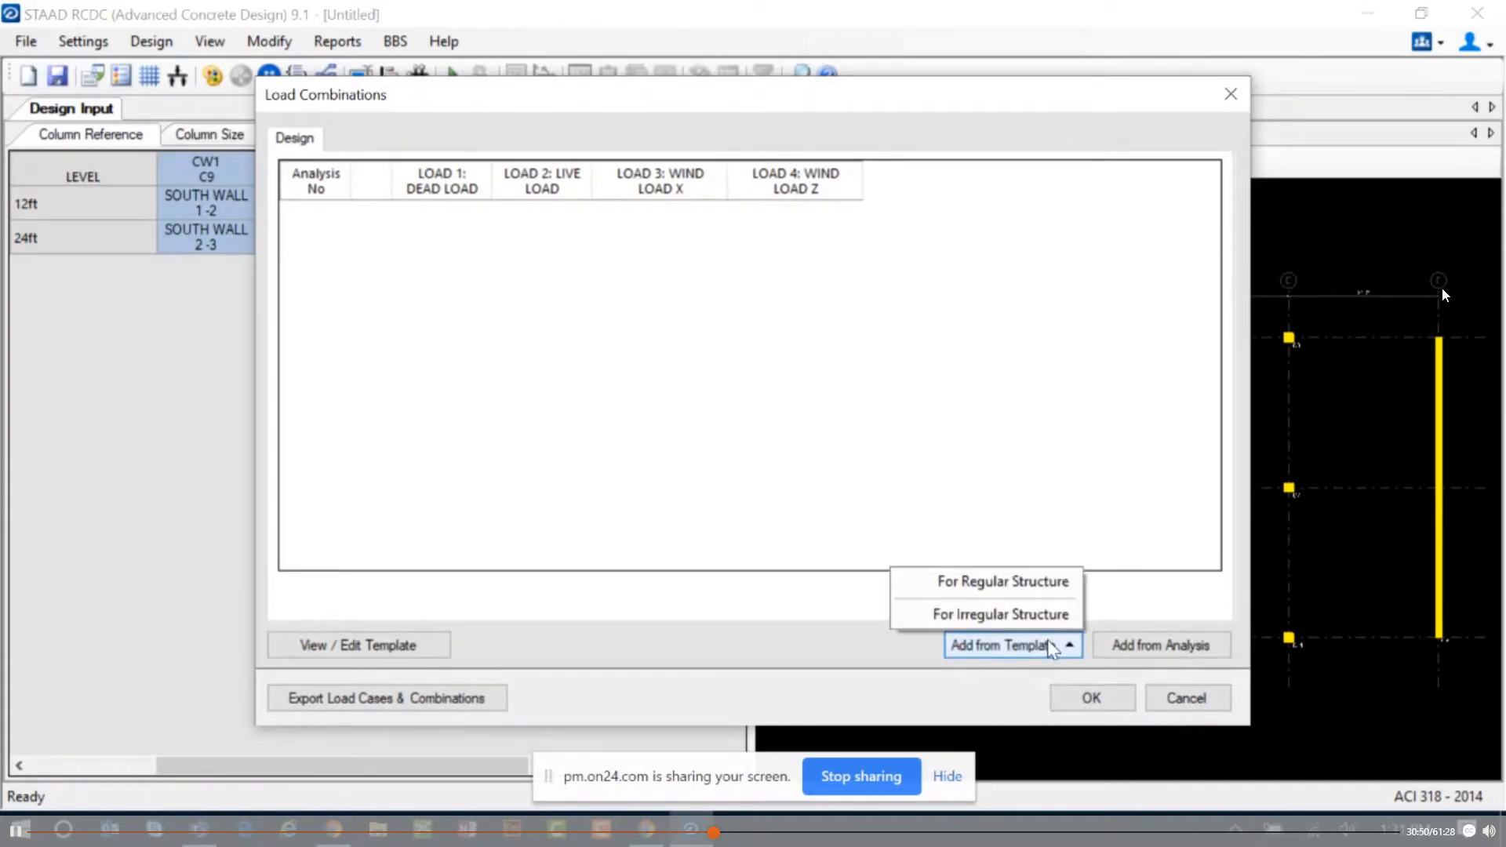
pyautogui.click(978, 589)
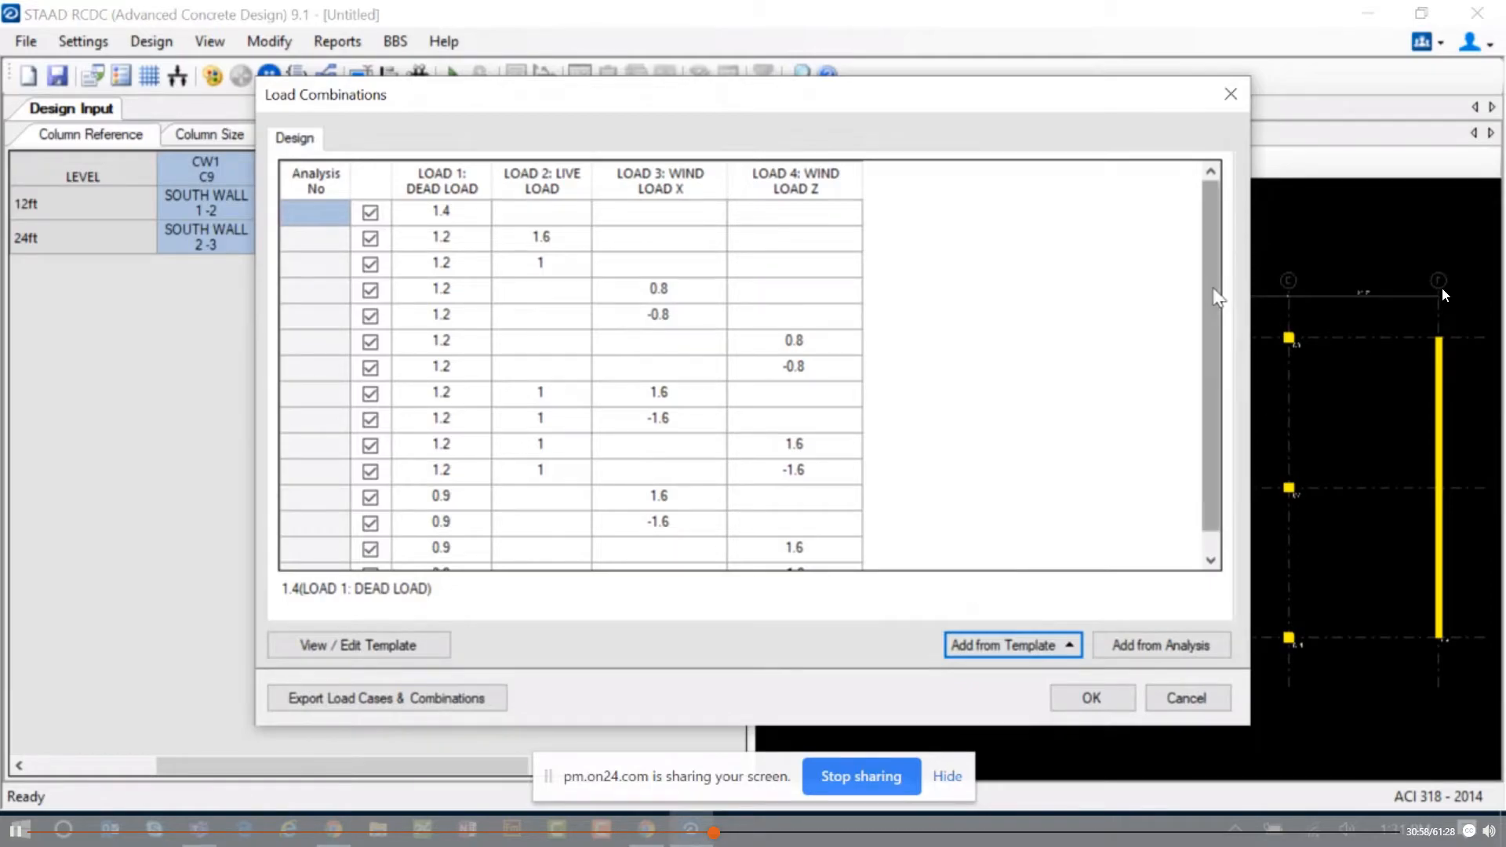
pyautogui.scroll(-1, 1211, 309)
pyautogui.scroll(1, 1209, 327)
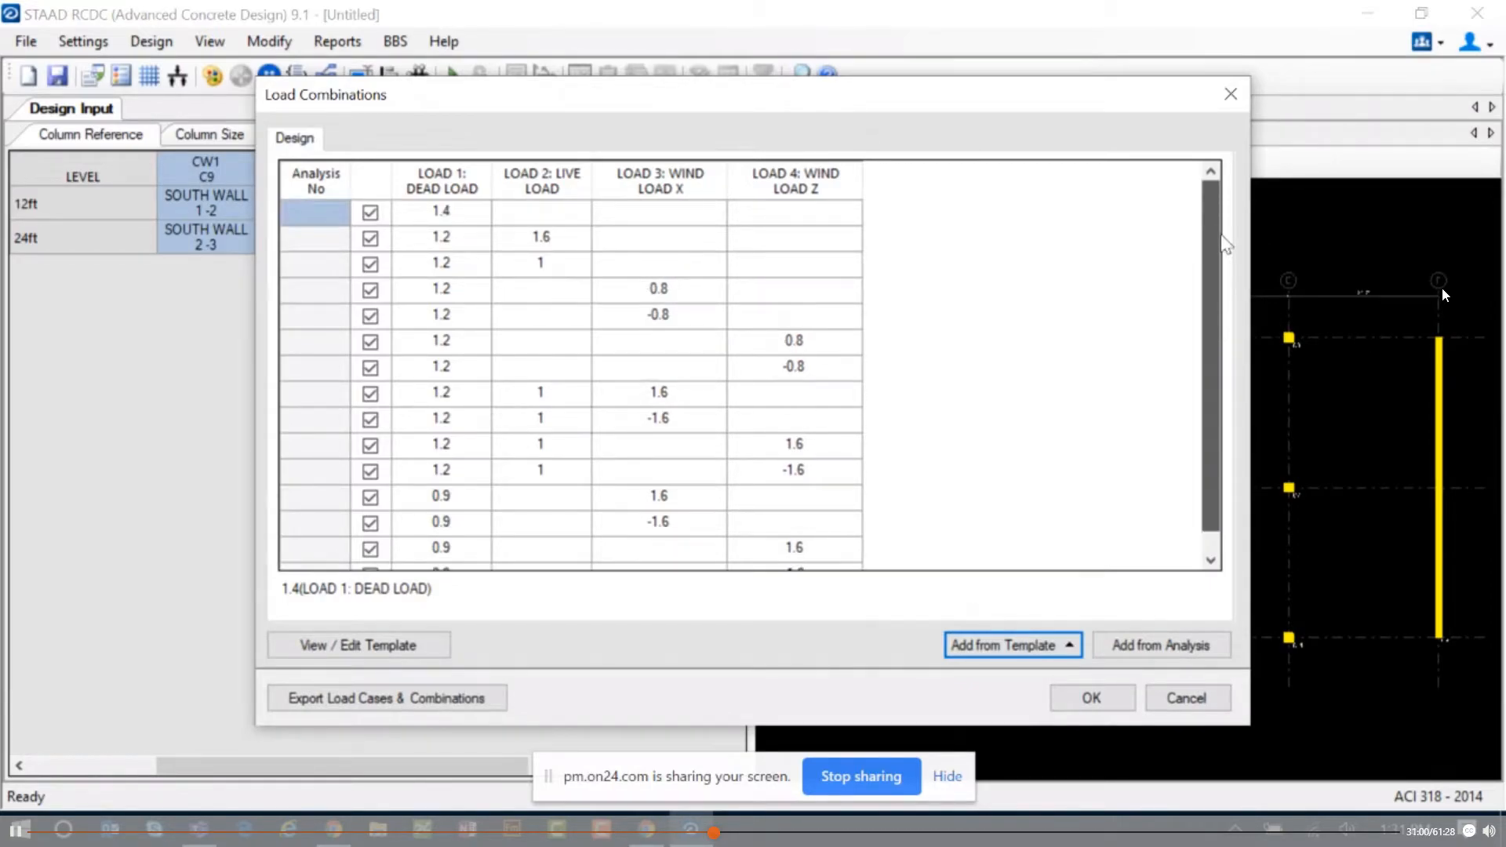
pyautogui.click(1091, 697)
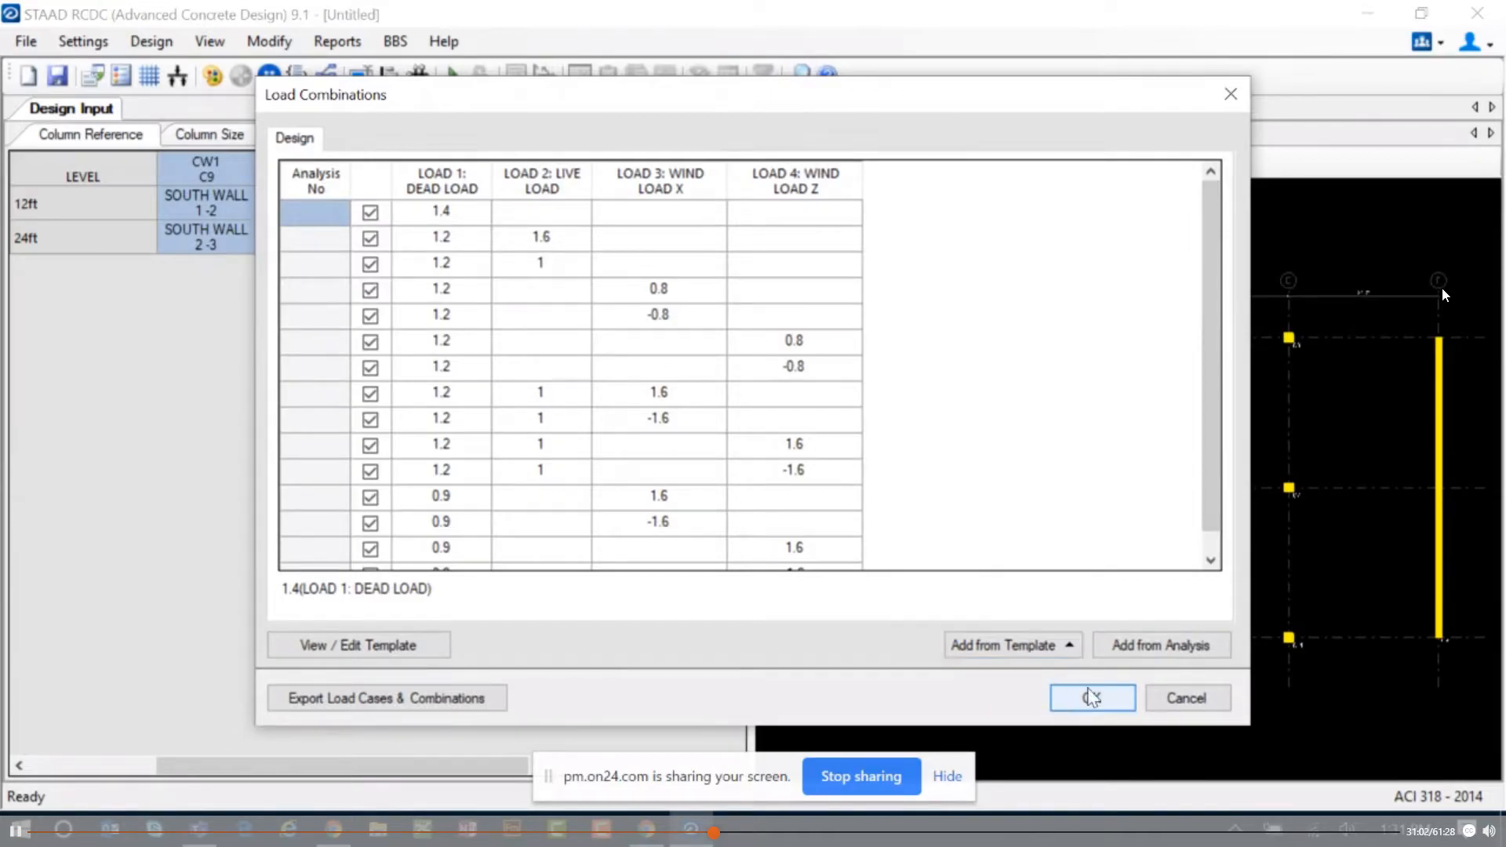
# Step: Save the project as Jan2020SIG_2-Column-1 and review the column sizes, level data and shift of CG
pyautogui.click(56, 75)
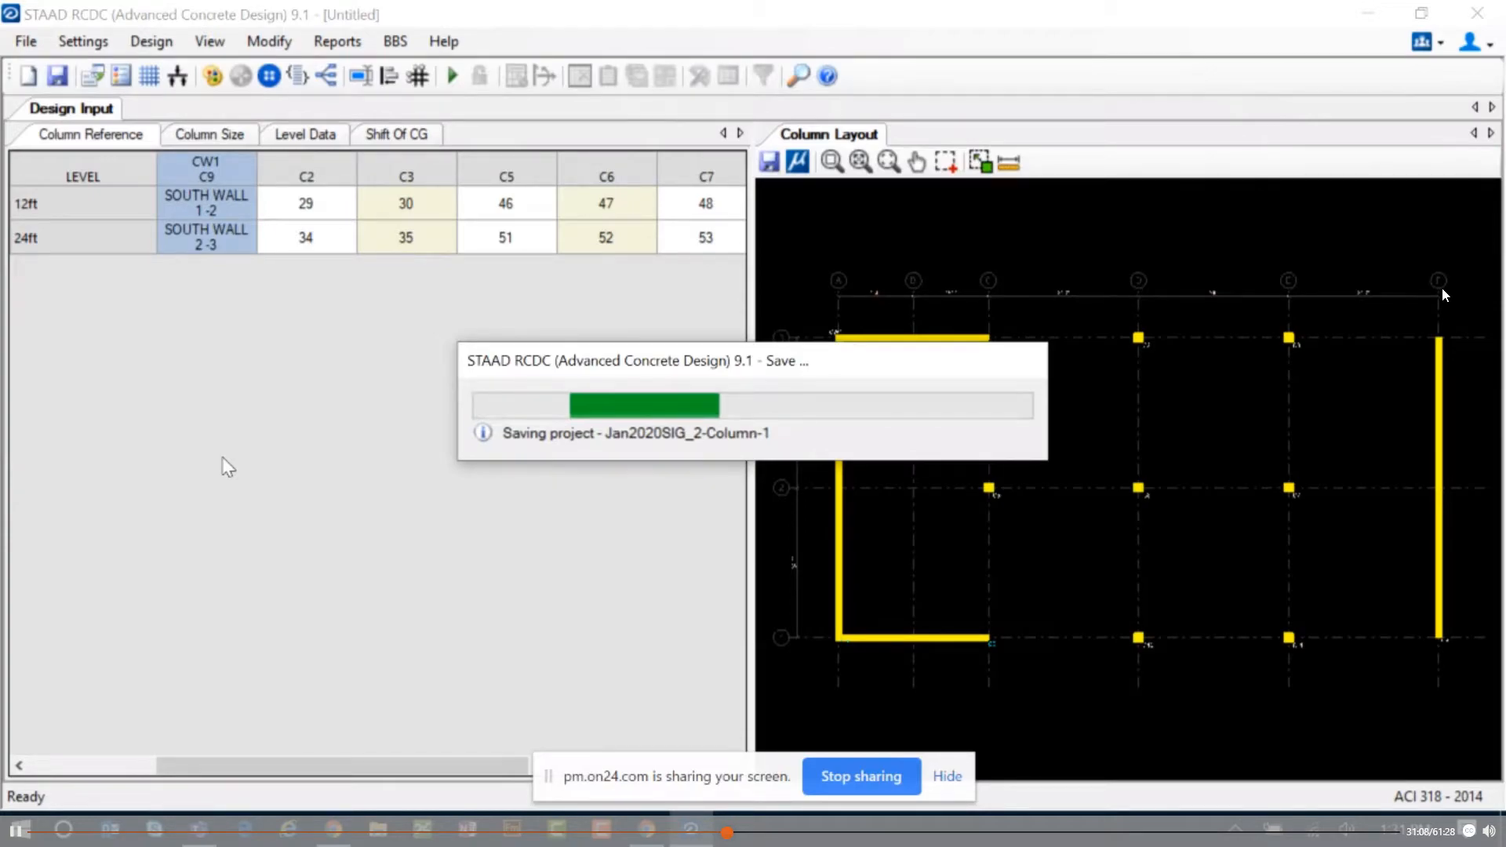
pyautogui.click(222, 141)
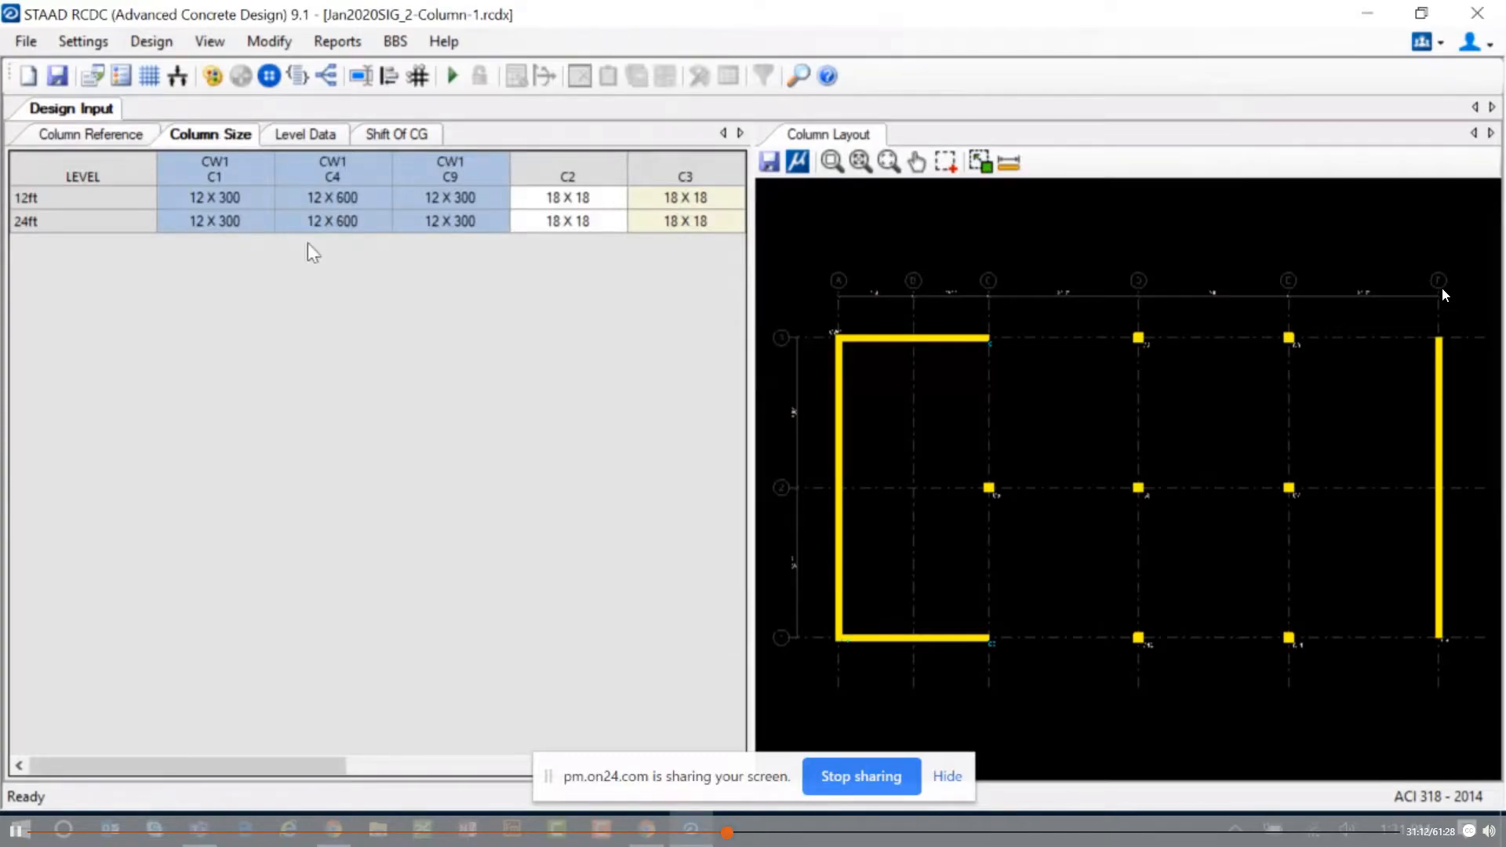
pyautogui.click(318, 137)
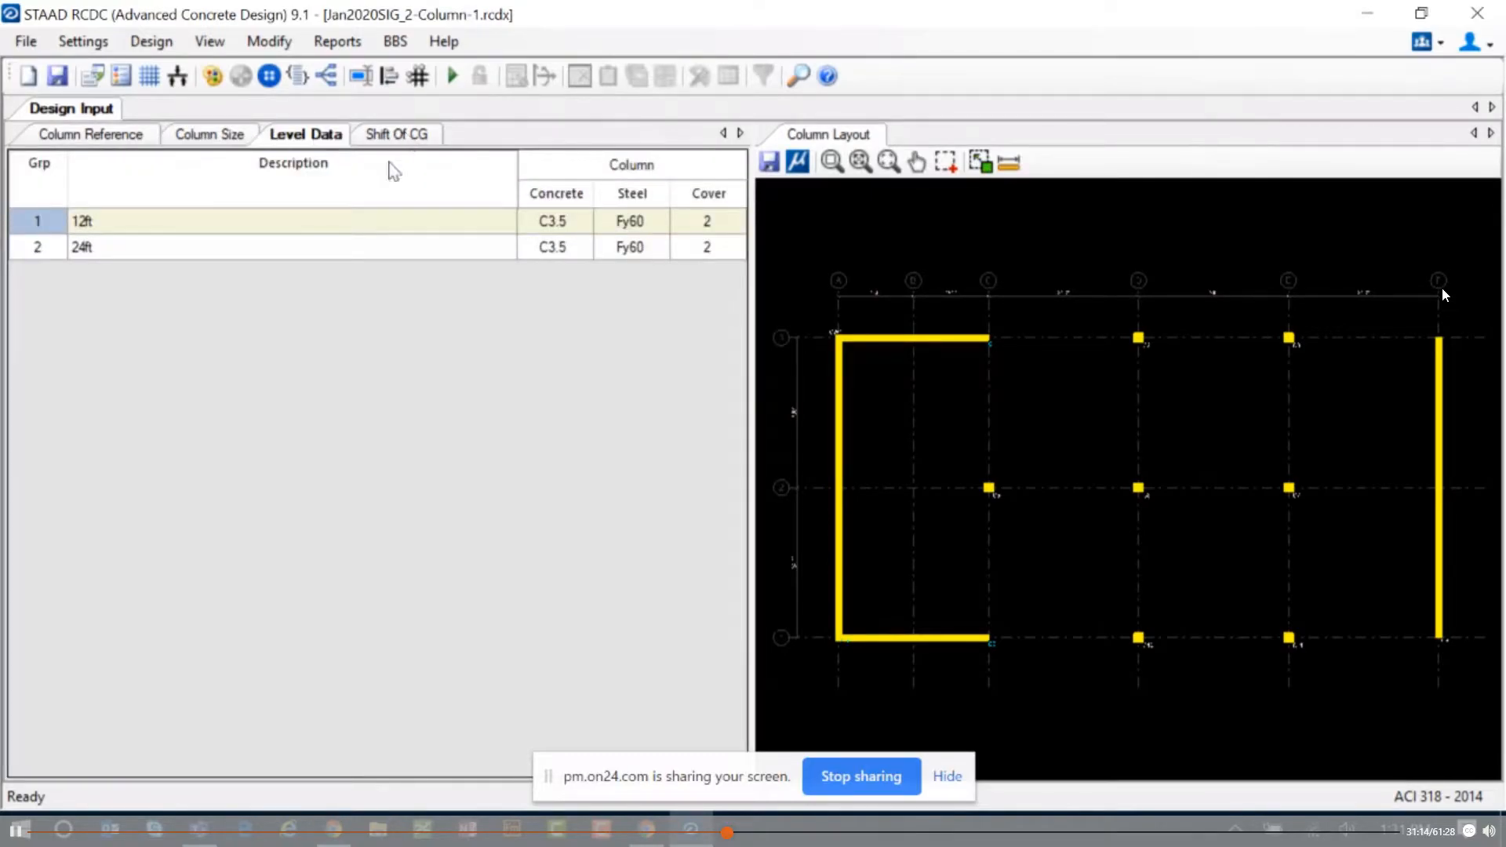
pyautogui.click(372, 135)
# Step: In the level data, set the column concrete grade to C4 for both the 12ft and 24ft levels
pyautogui.click(306, 135)
pyautogui.click(582, 221)
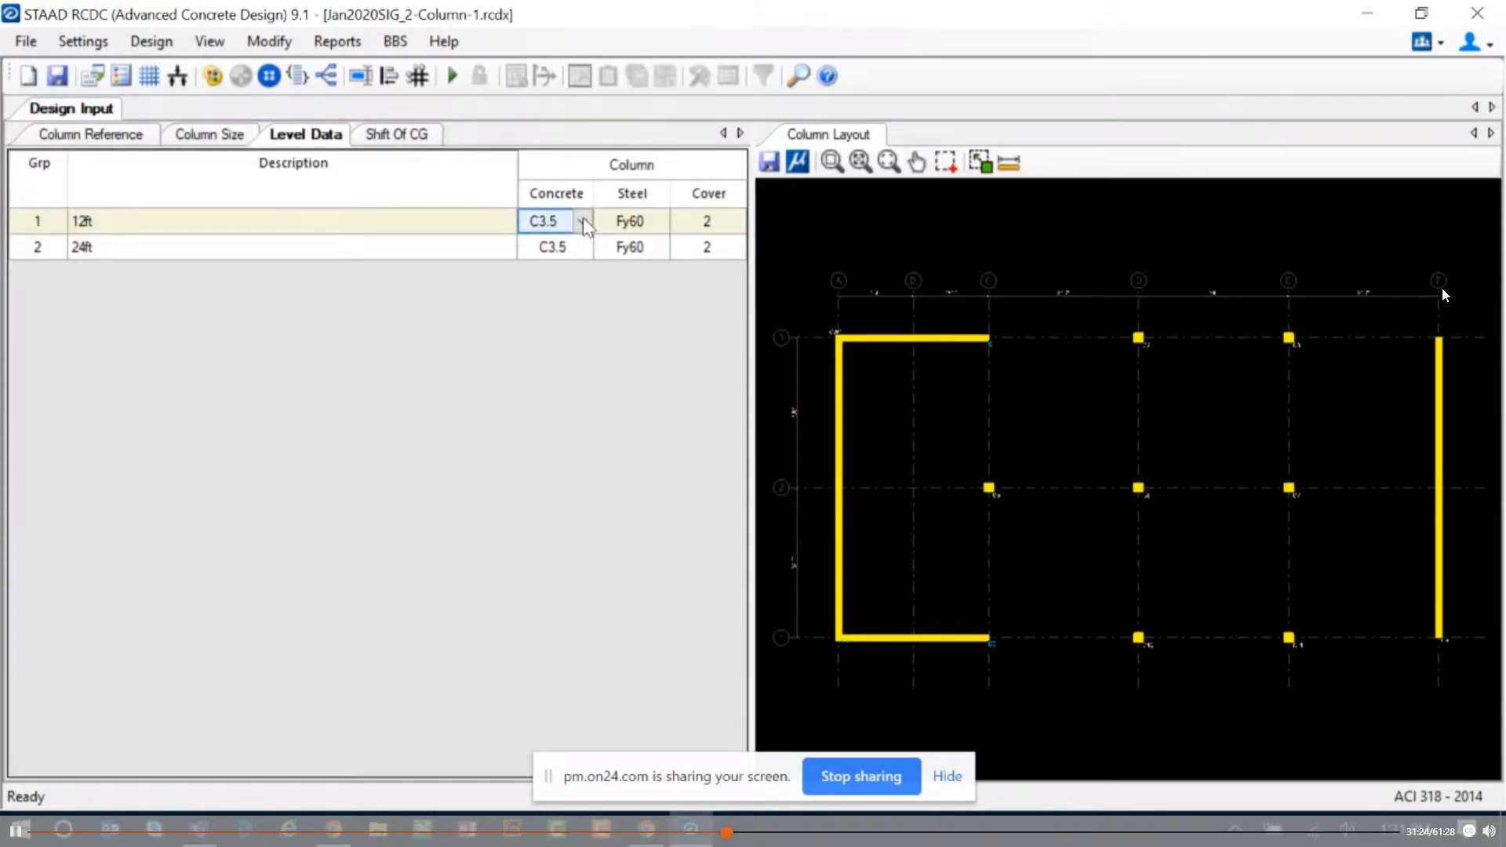
pyautogui.click(582, 221)
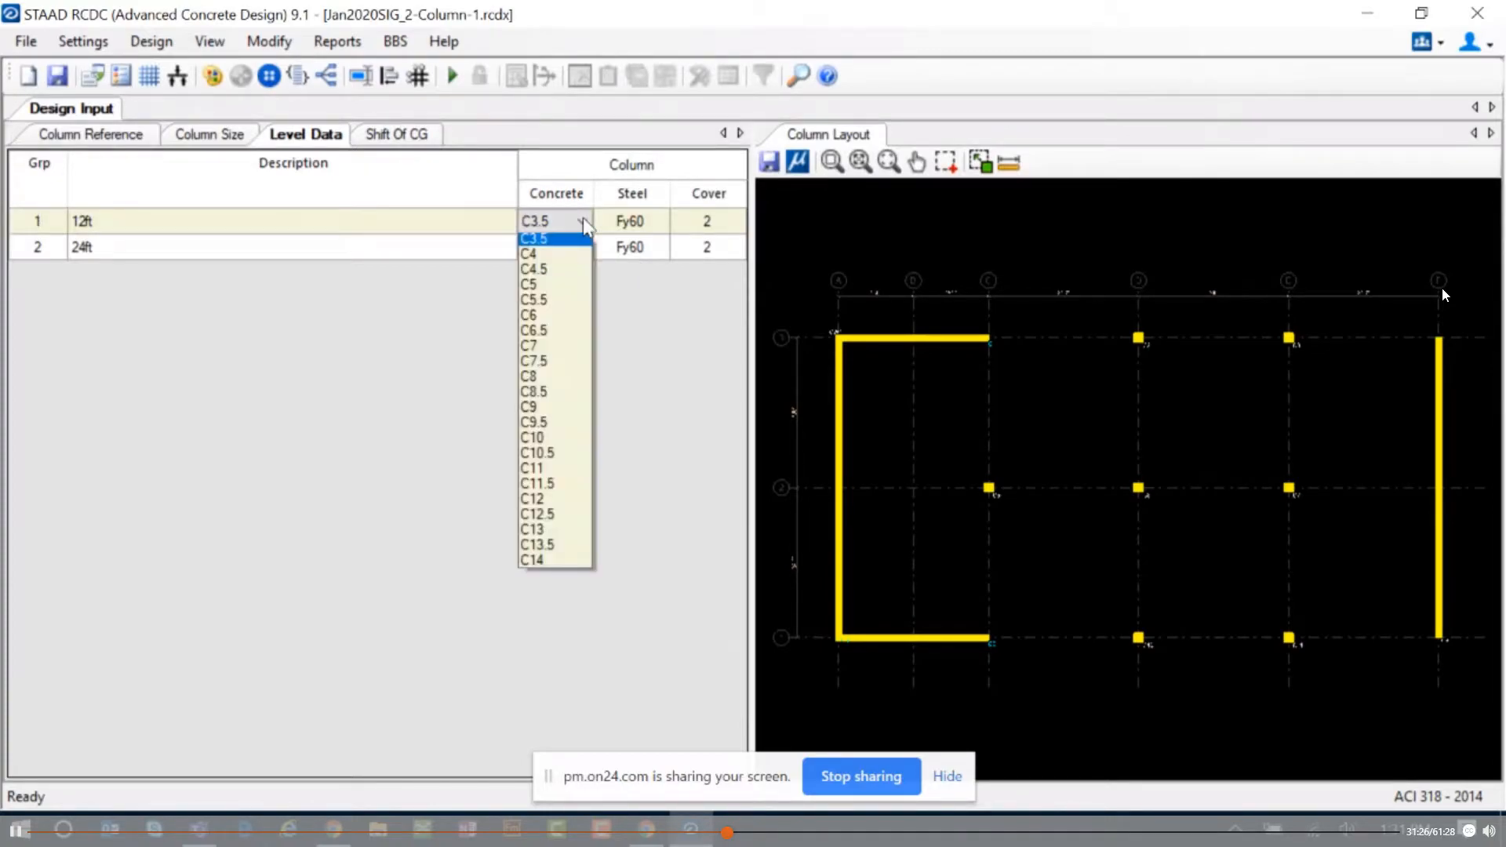
pyautogui.click(560, 273)
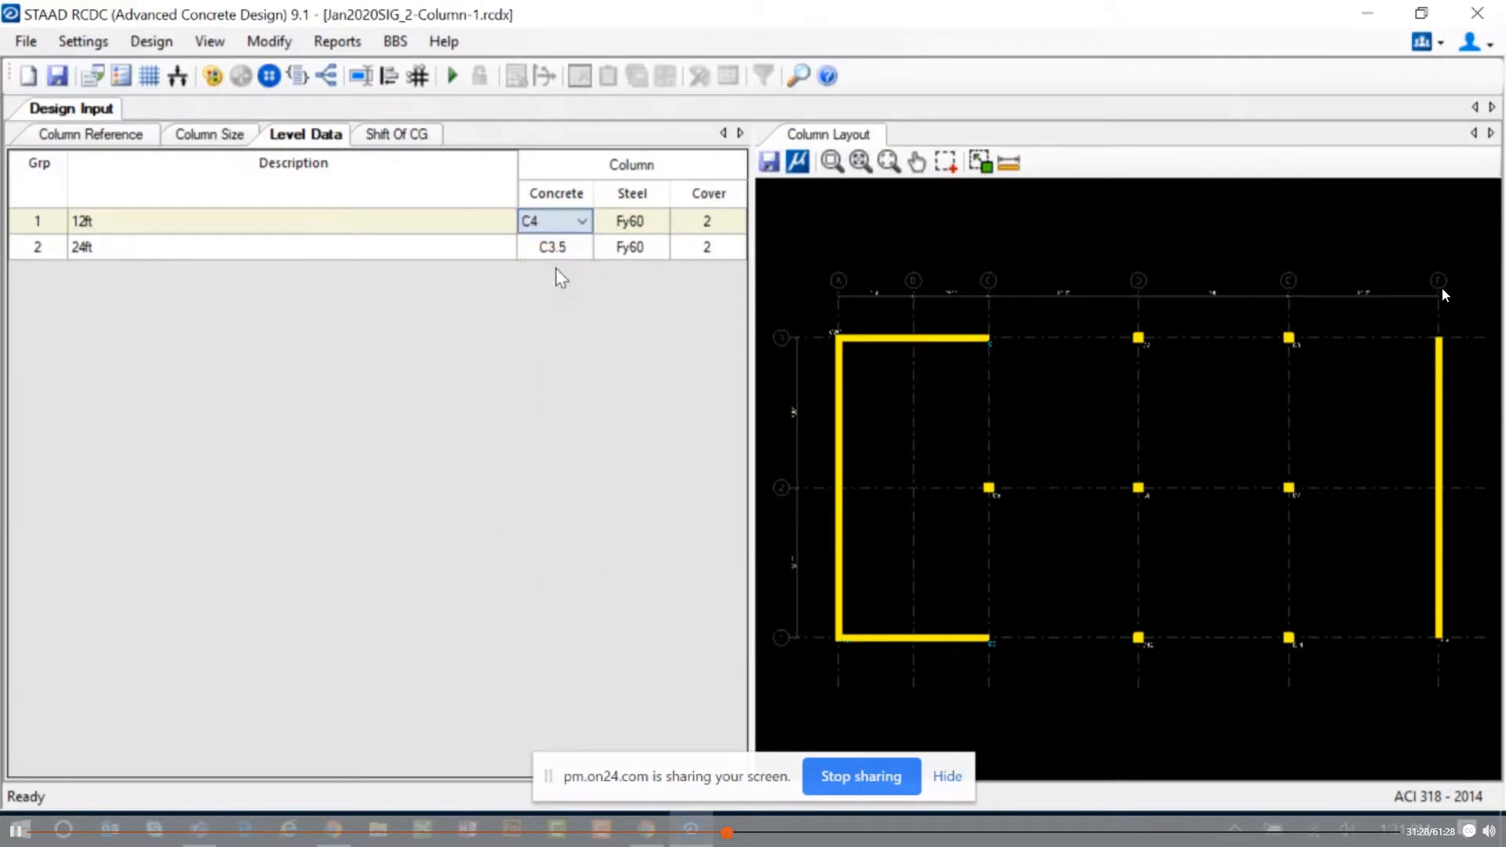
pyautogui.click(581, 254)
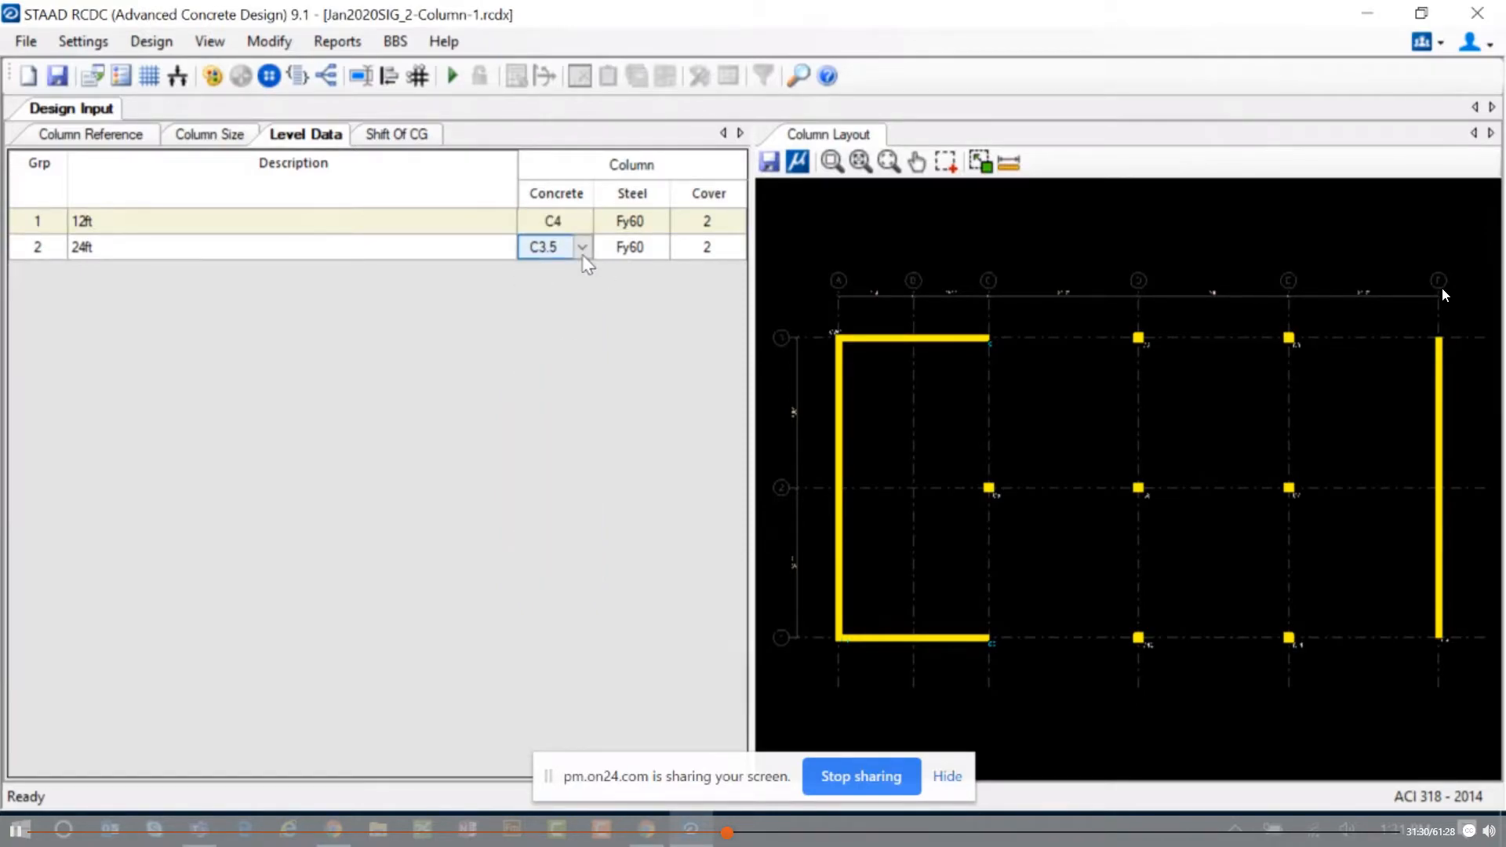
pyautogui.click(582, 247)
pyautogui.click(559, 301)
# Step: Check the column cover entries at both levels and run Auto Design for the columns and walls
pyautogui.click(434, 223)
pyautogui.click(733, 225)
pyautogui.click(723, 250)
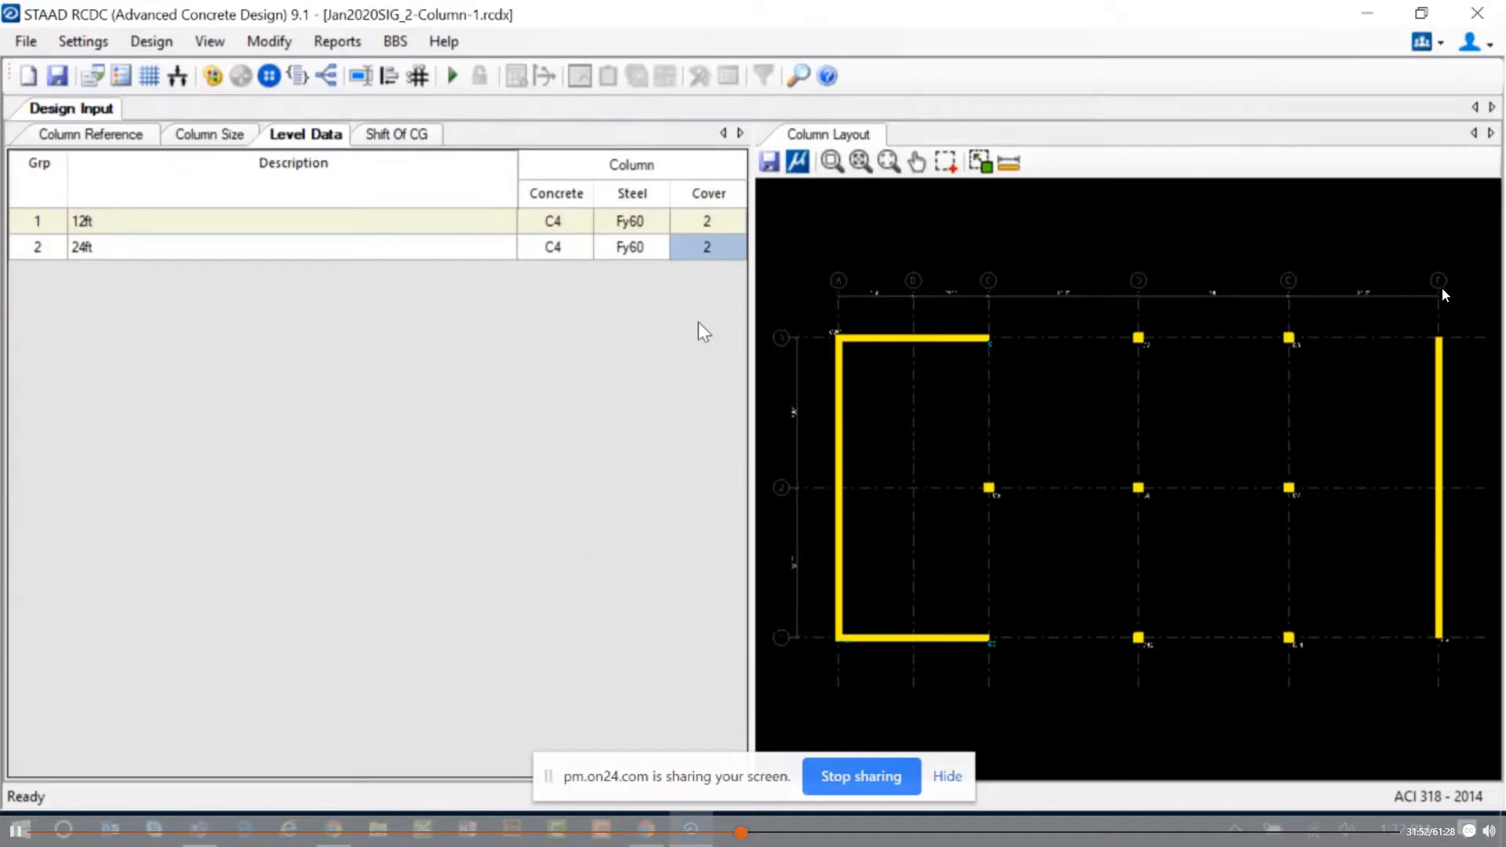
pyautogui.click(167, 45)
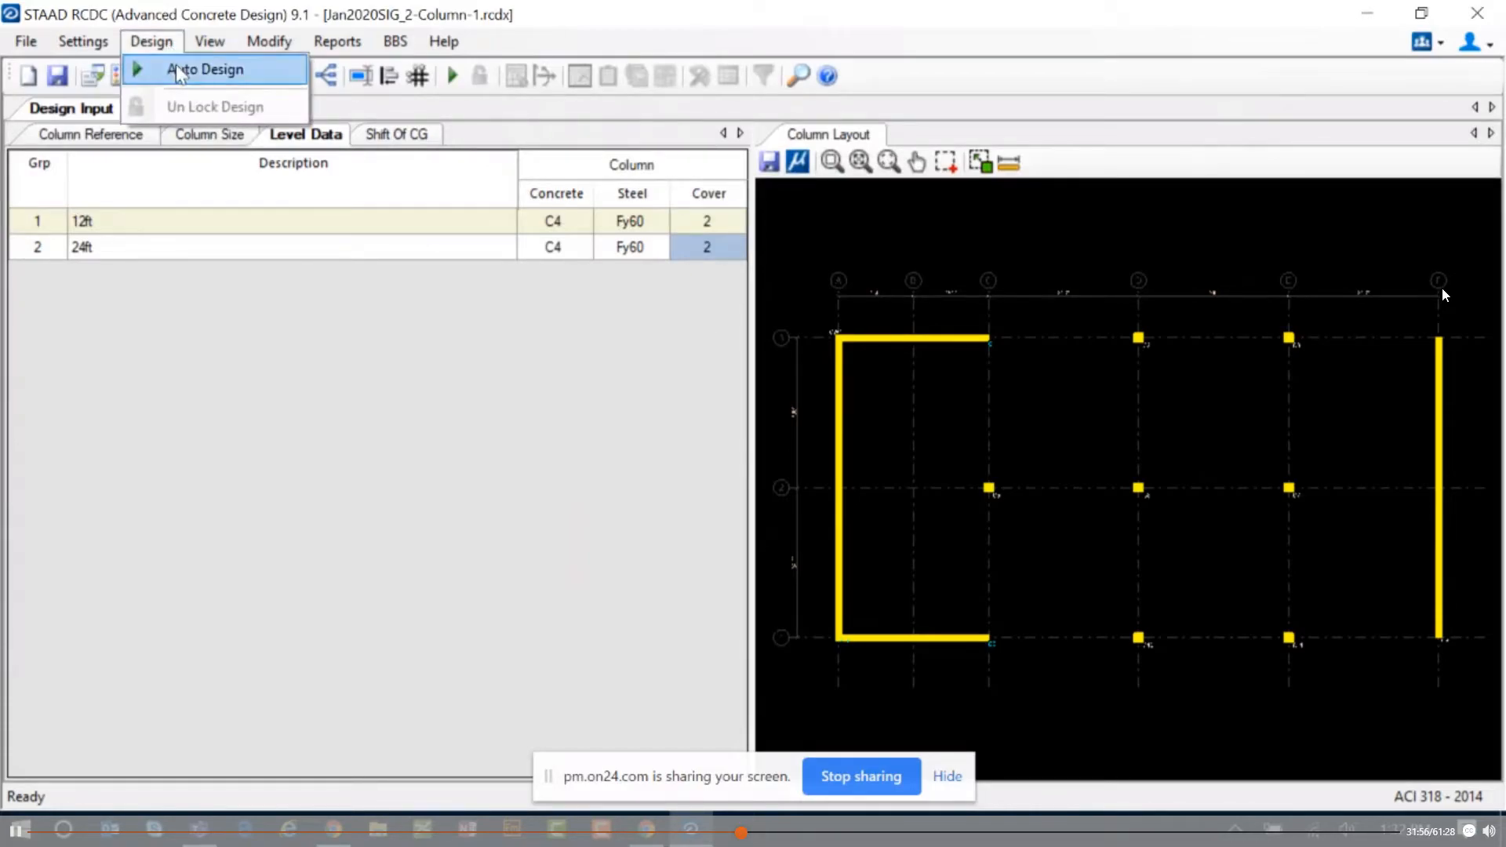
pyautogui.click(176, 68)
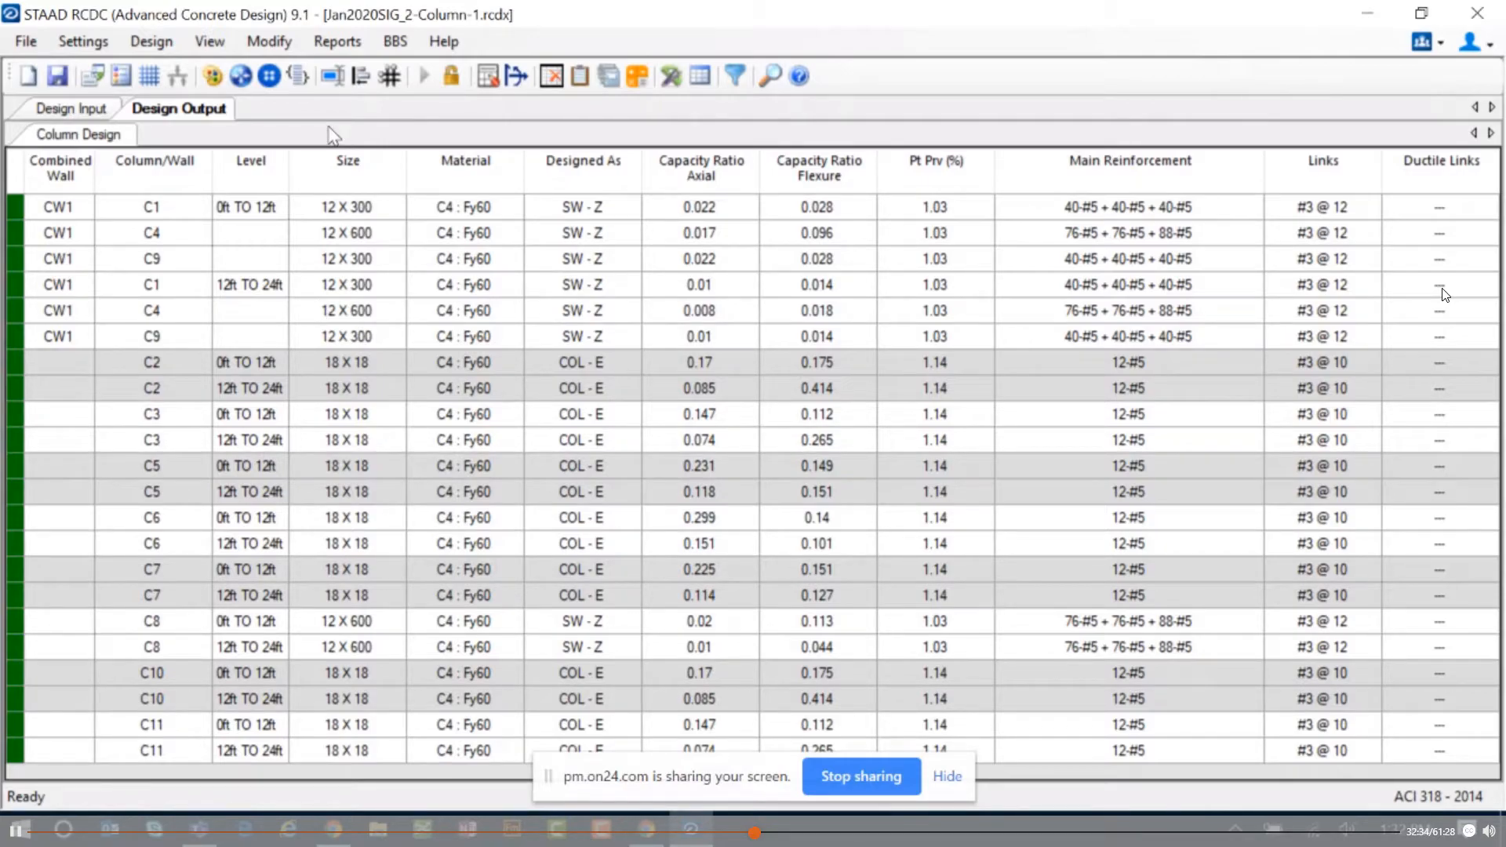
# Step: Open the Failure Diagnostics report to check for failed columns, and return to the column design table
pyautogui.click(338, 43)
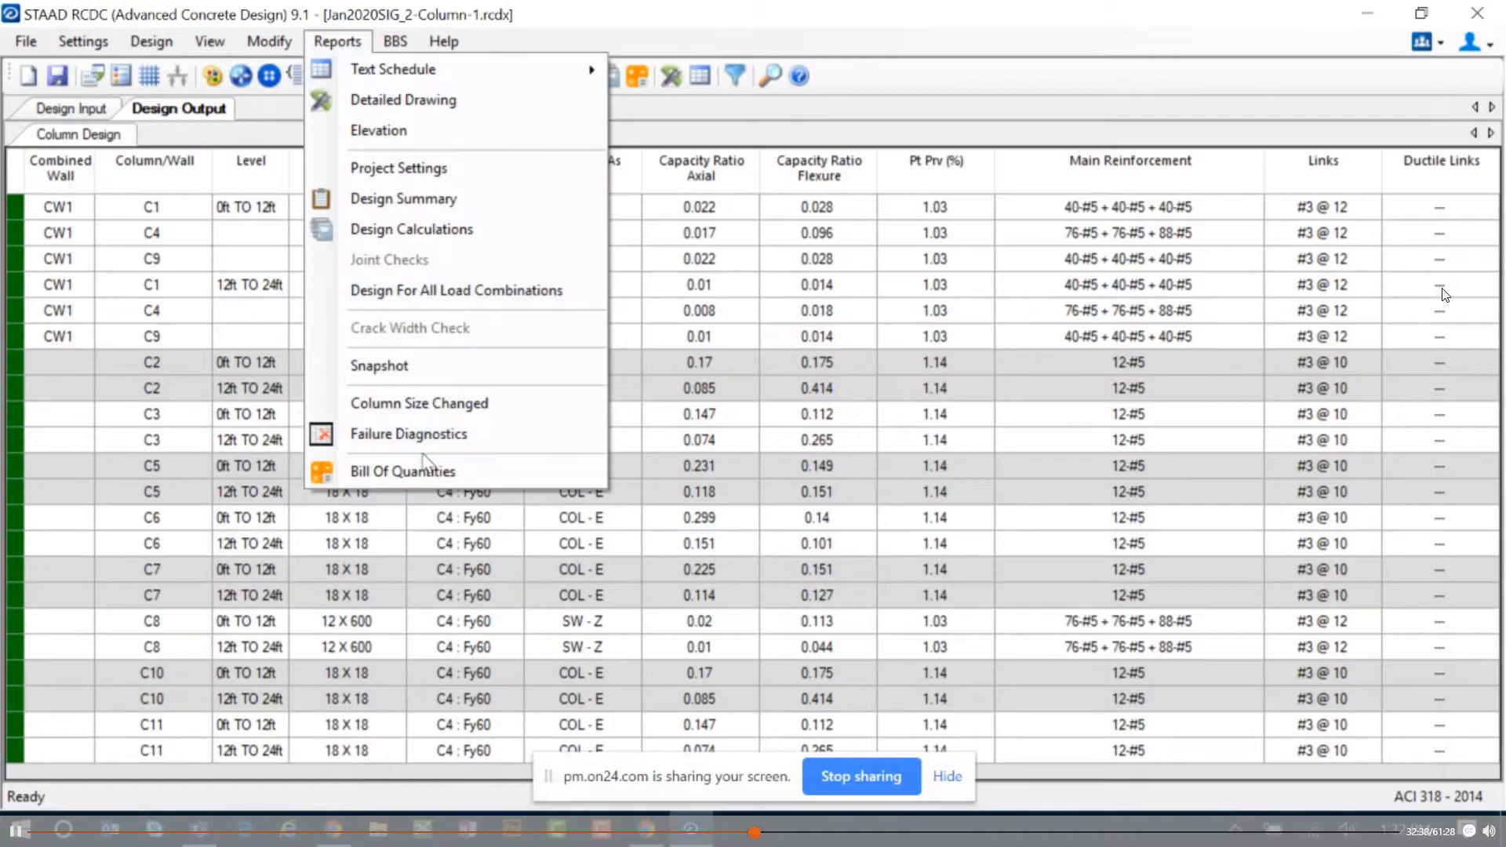
pyautogui.click(407, 434)
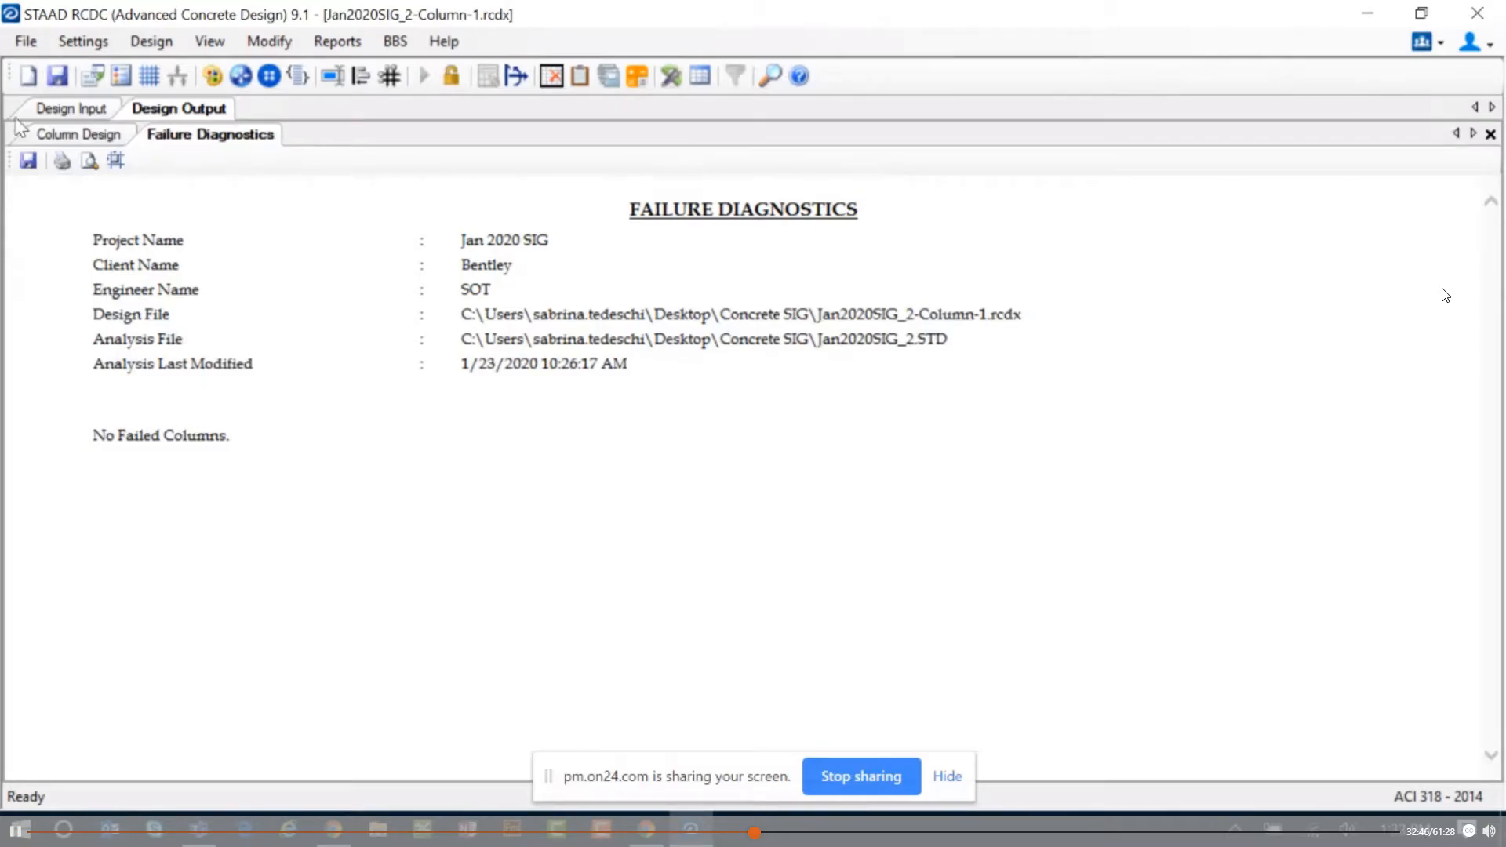
pyautogui.click(37, 138)
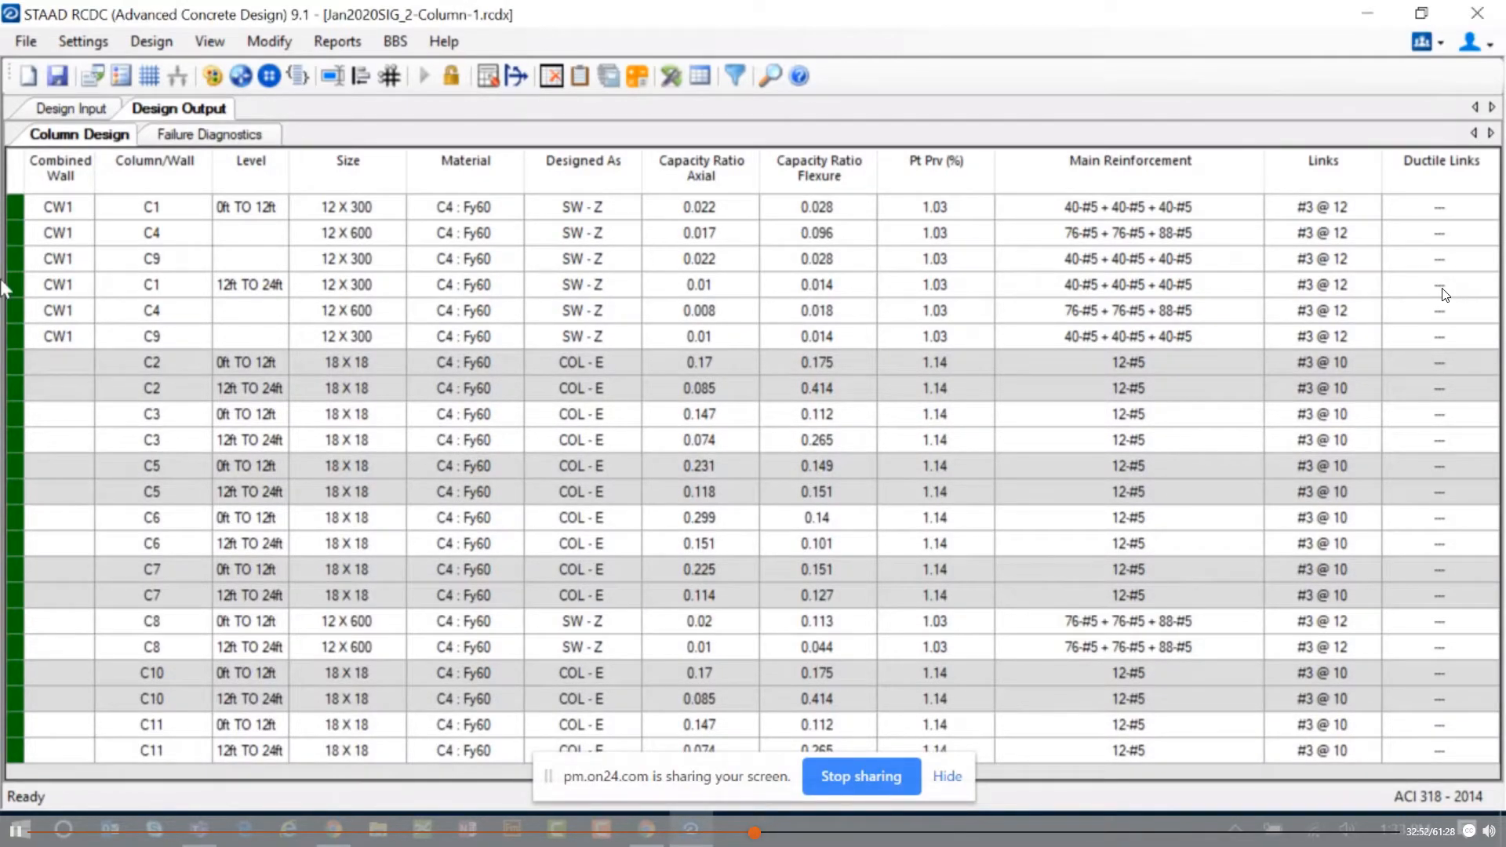
# Step: Examine the design results for combined wall CW1 and the main reinforcement of wall C8 at 12ft to 24ft
pyautogui.click(59, 285)
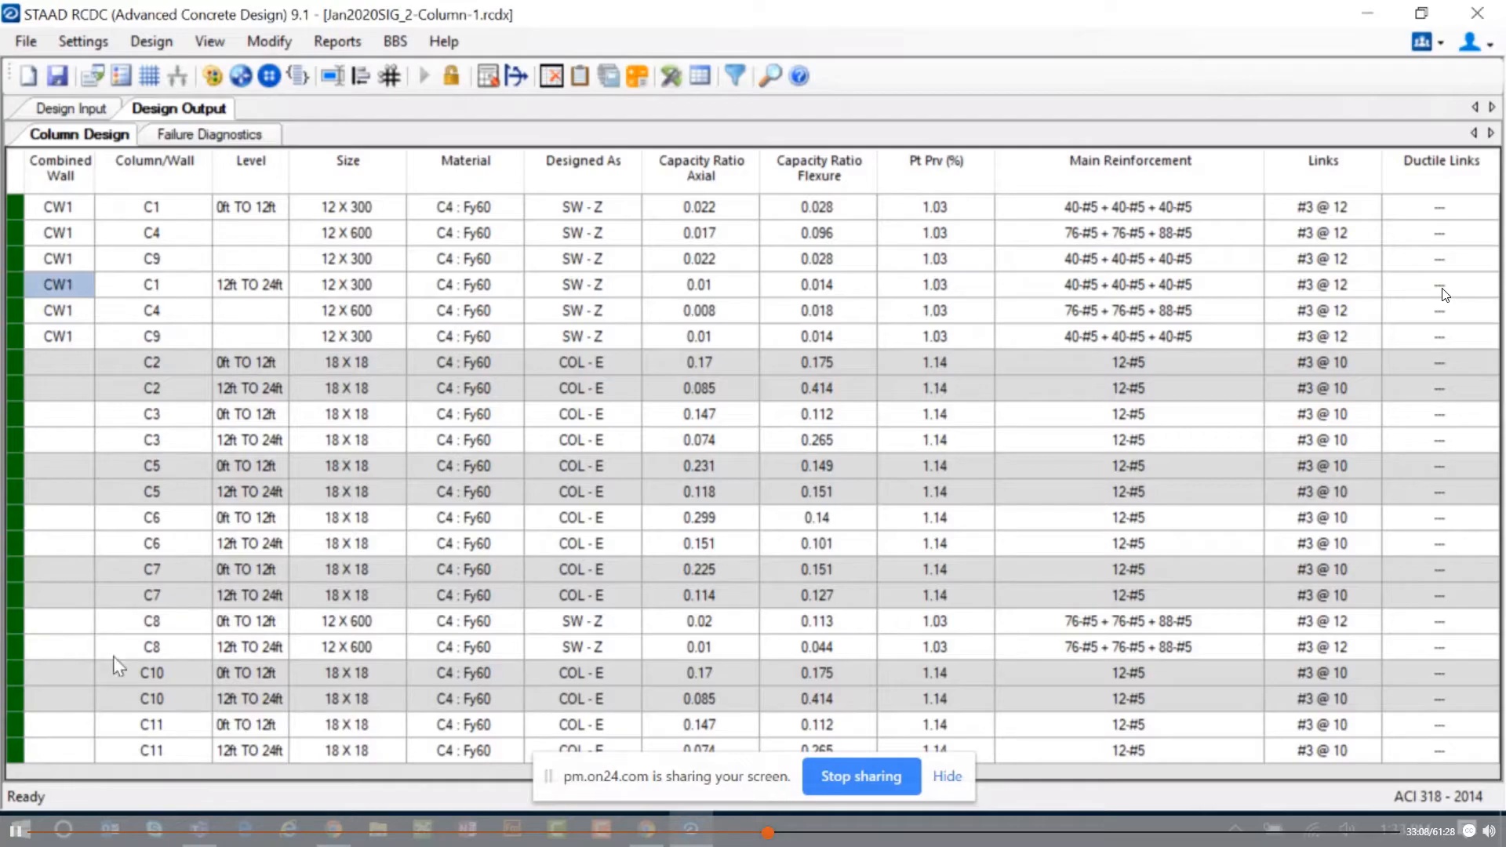
pyautogui.click(78, 638)
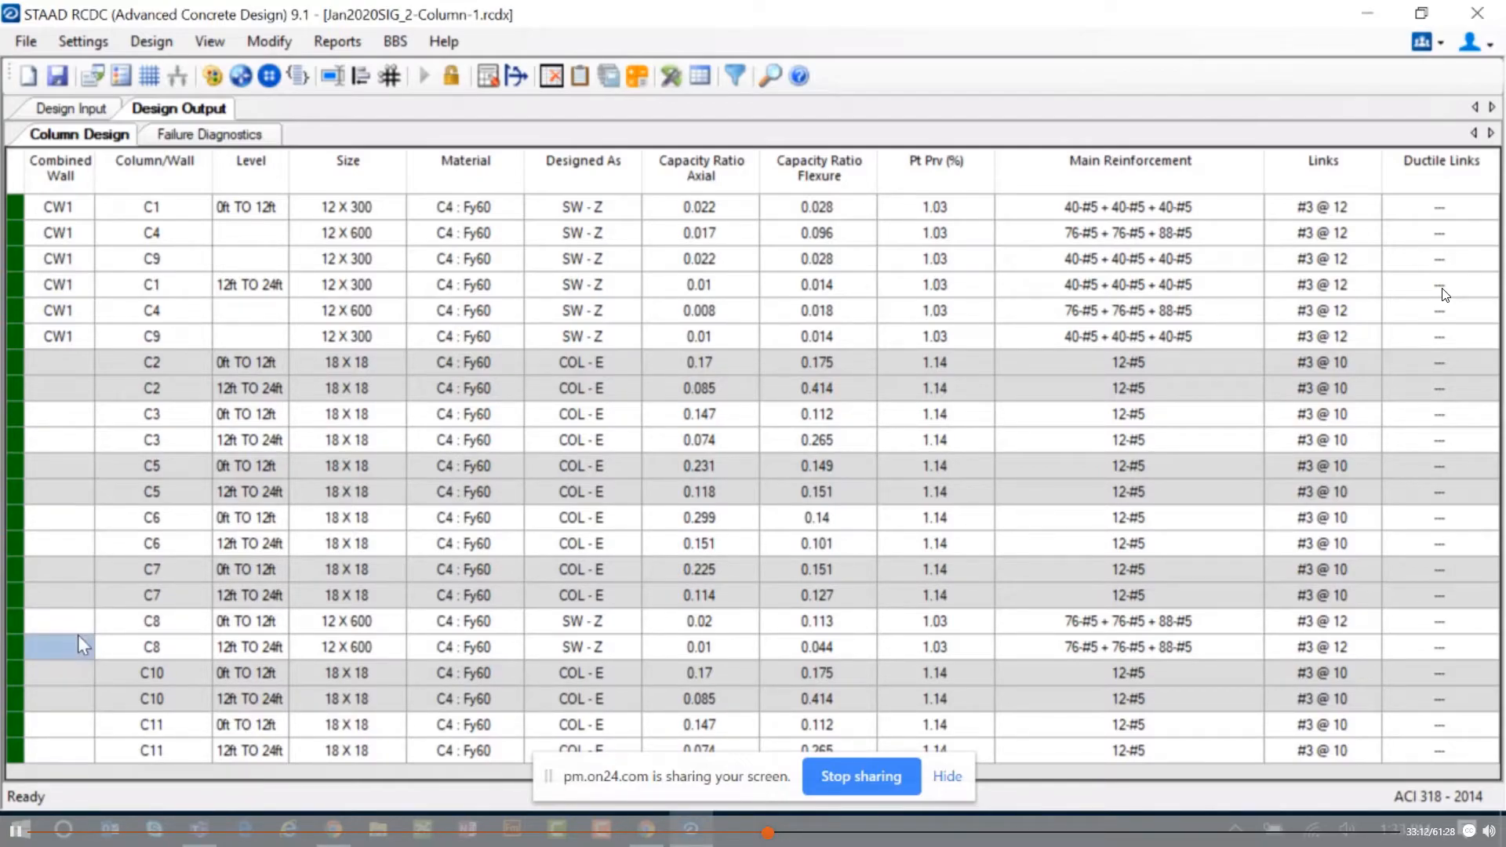
pyautogui.click(1062, 641)
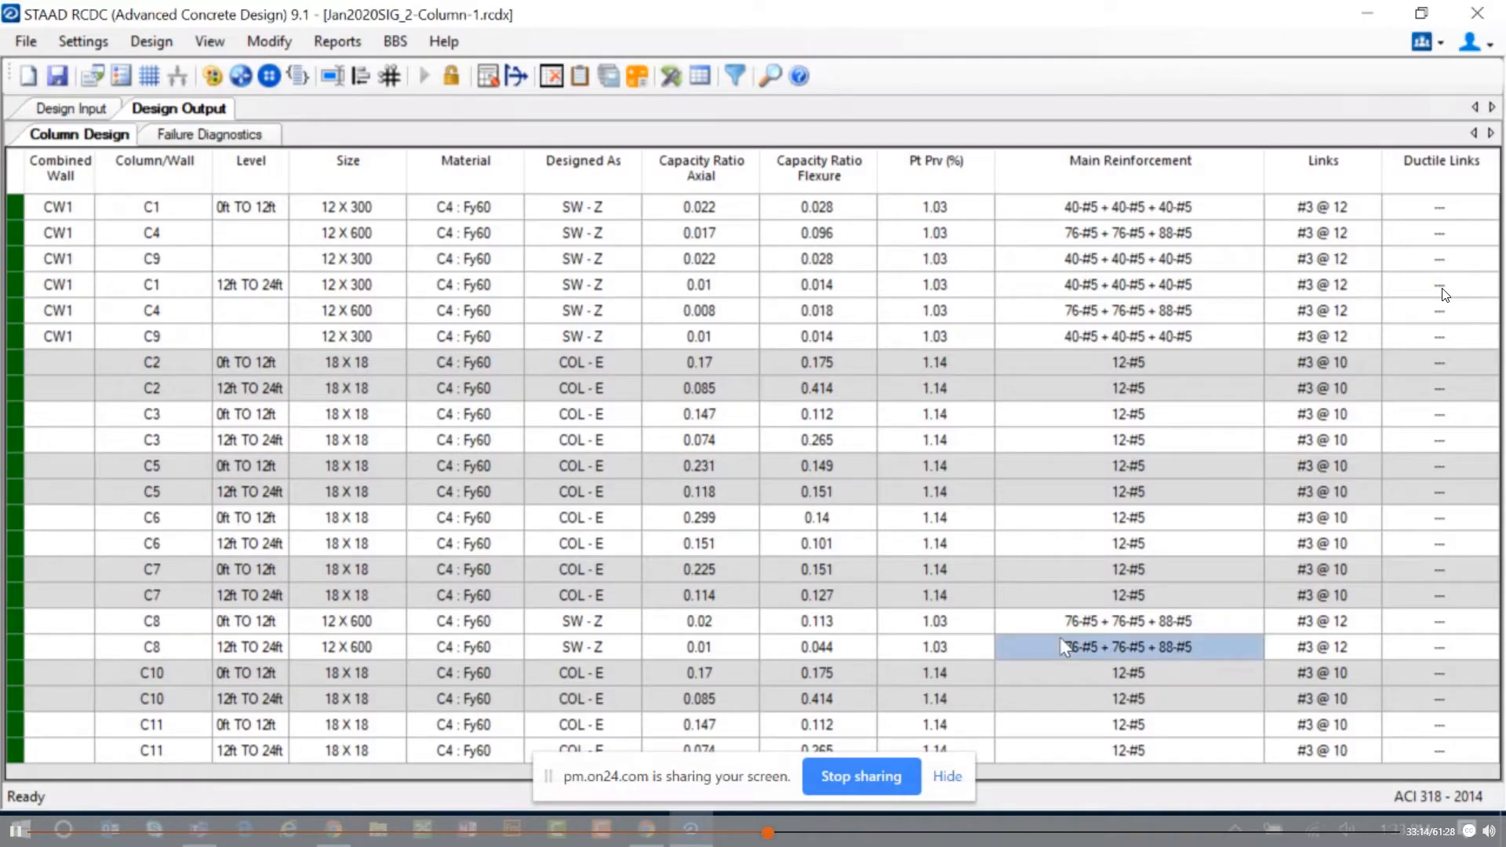
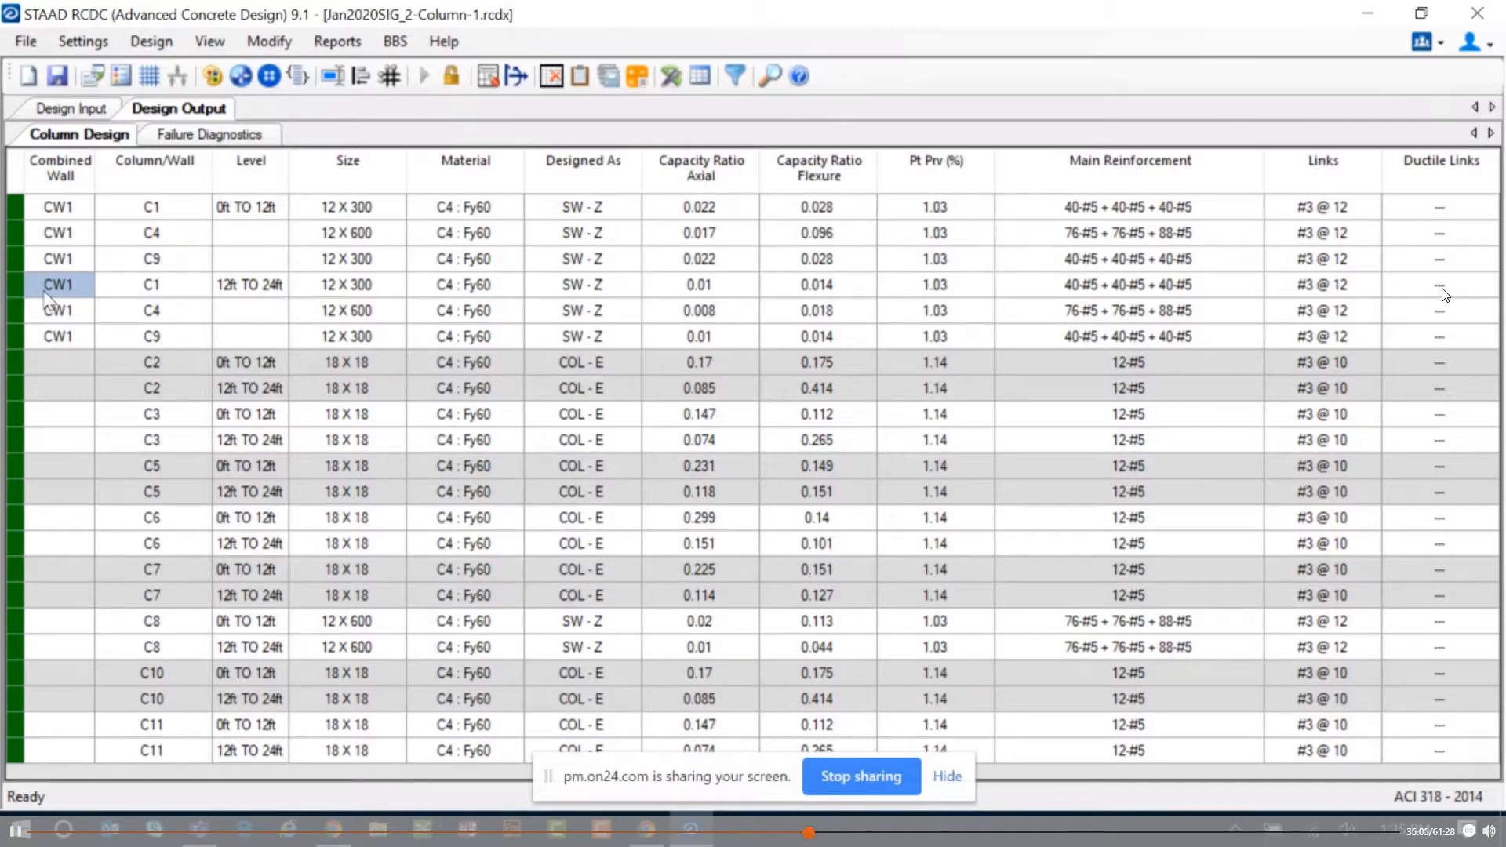
# Step: Open Redesign Section for combined wall CW1 at 12ft to 24ft and bring up wall C1 for section editing
pyautogui.click(269, 41)
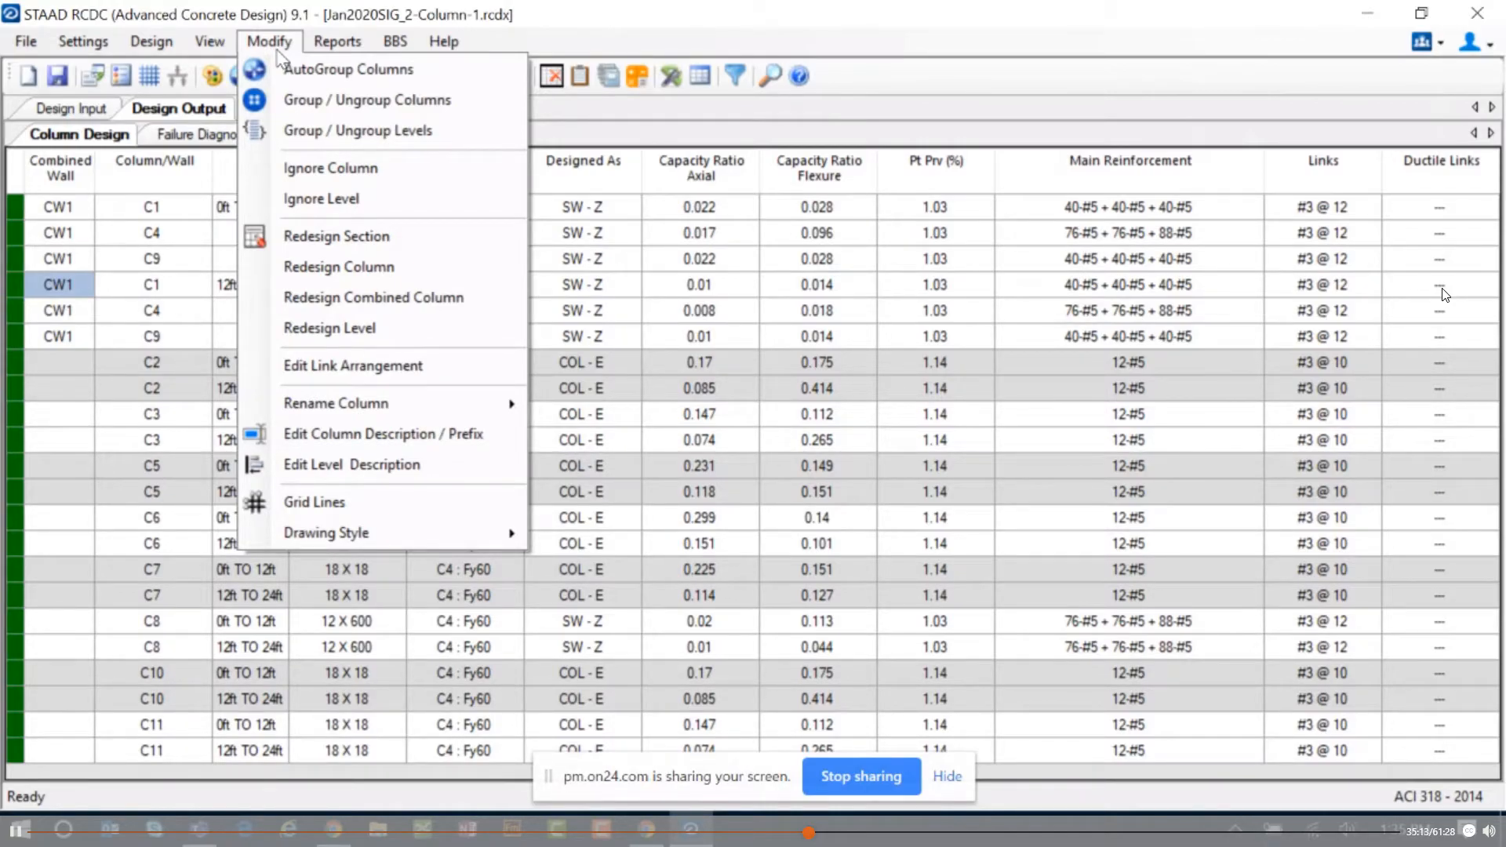
pyautogui.click(317, 237)
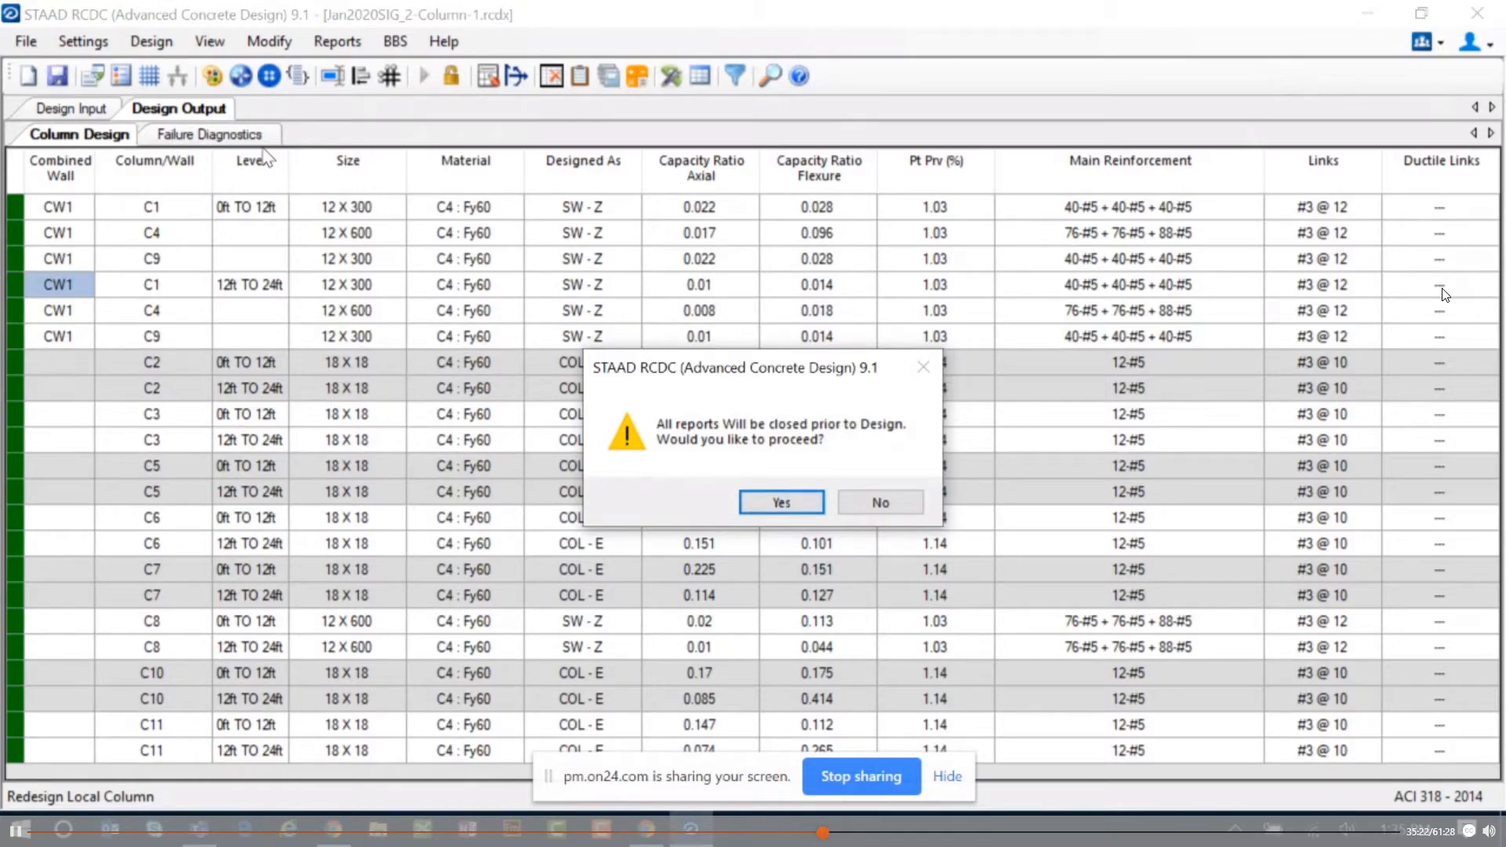
pyautogui.click(756, 504)
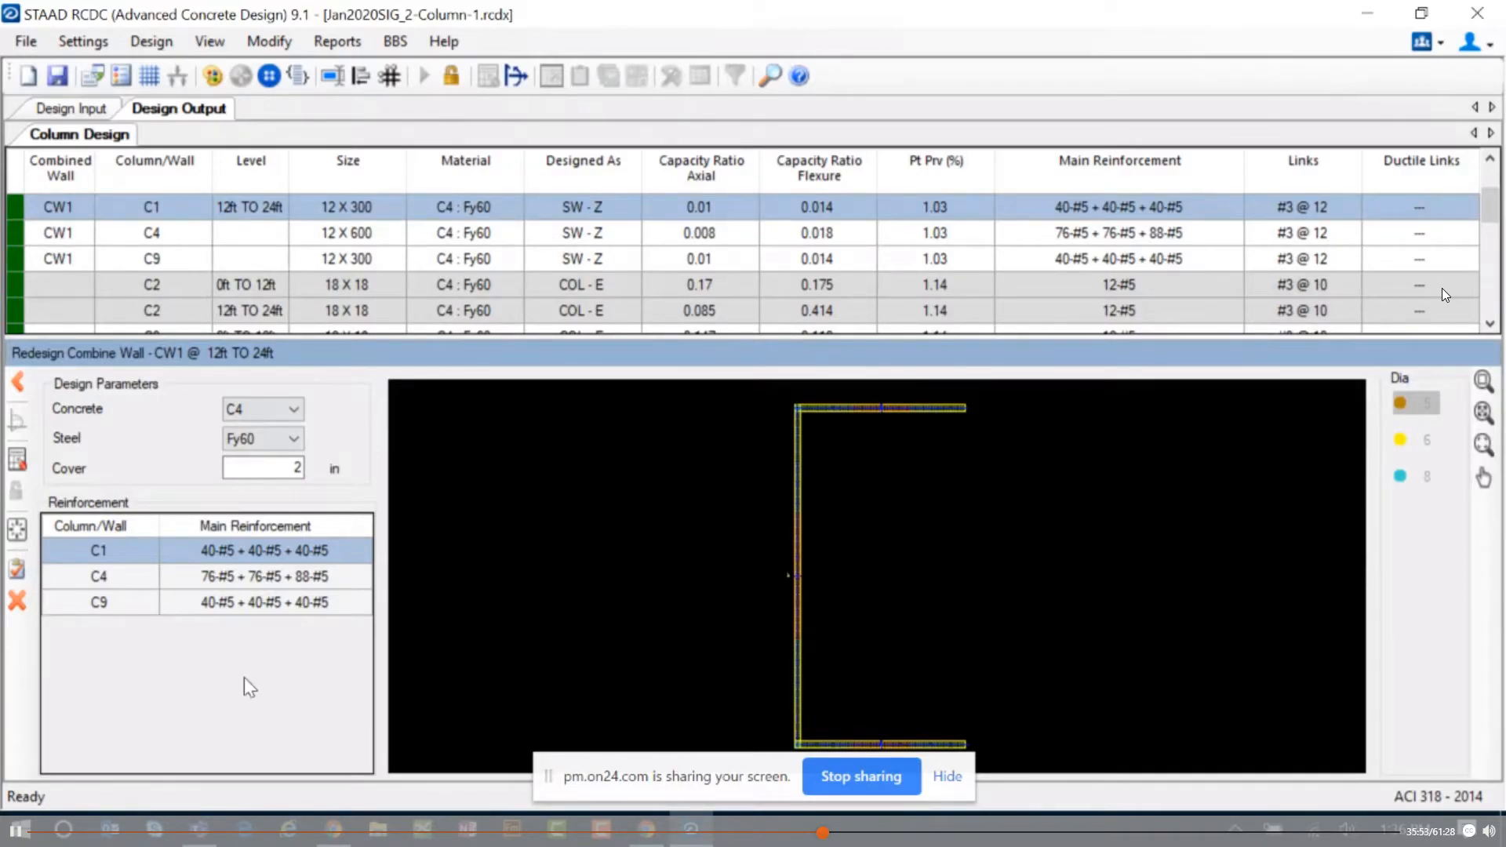
pyautogui.doubleClick(830, 406)
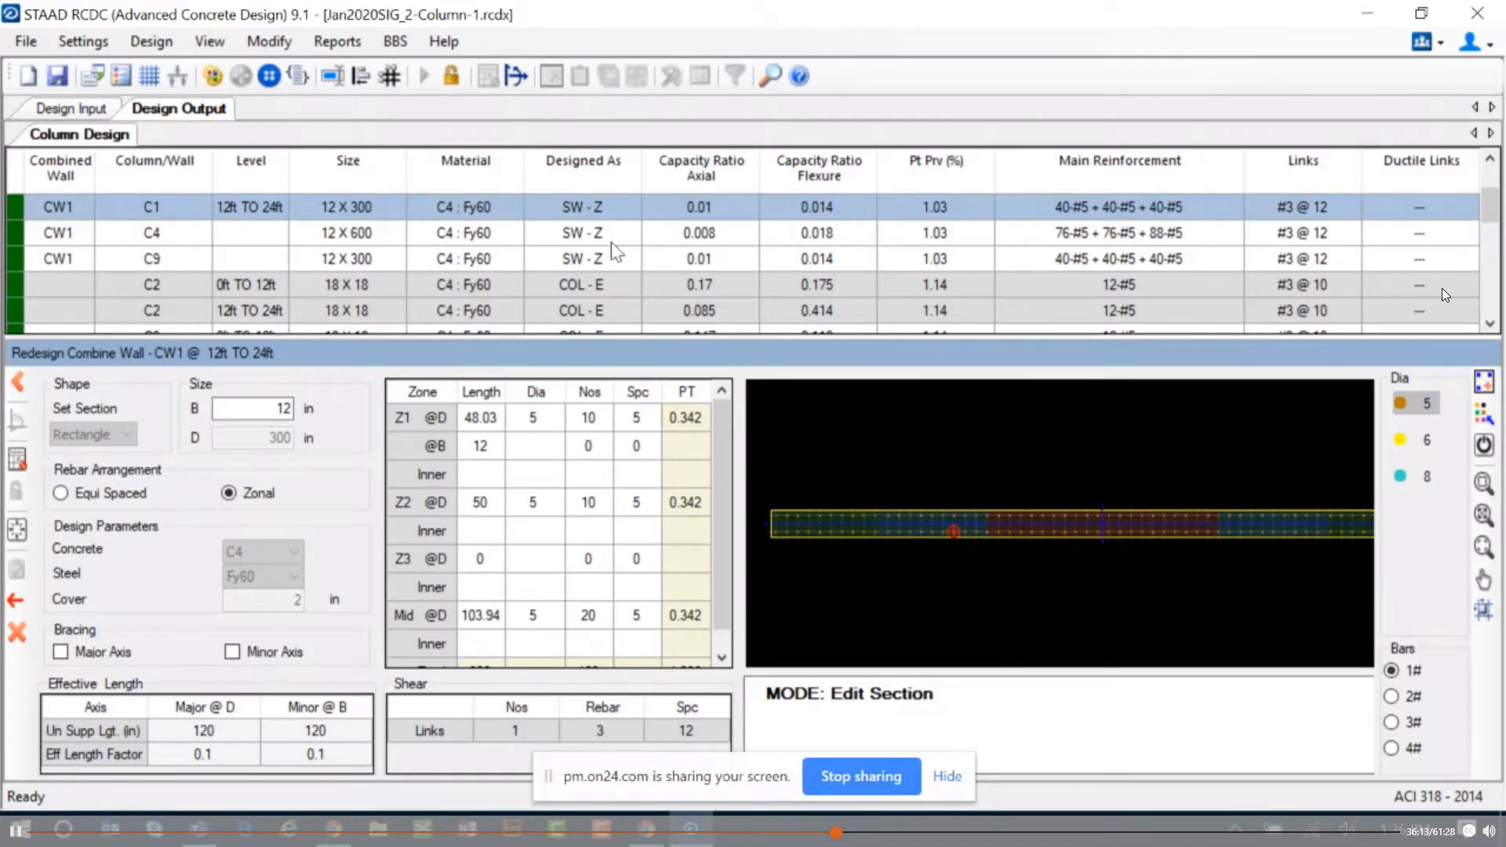
# Step: Examine the rebar zones and bar layout along wall C1's cross-section
pyautogui.scroll(2, 1074, 557)
pyautogui.scroll(2, 1079, 506)
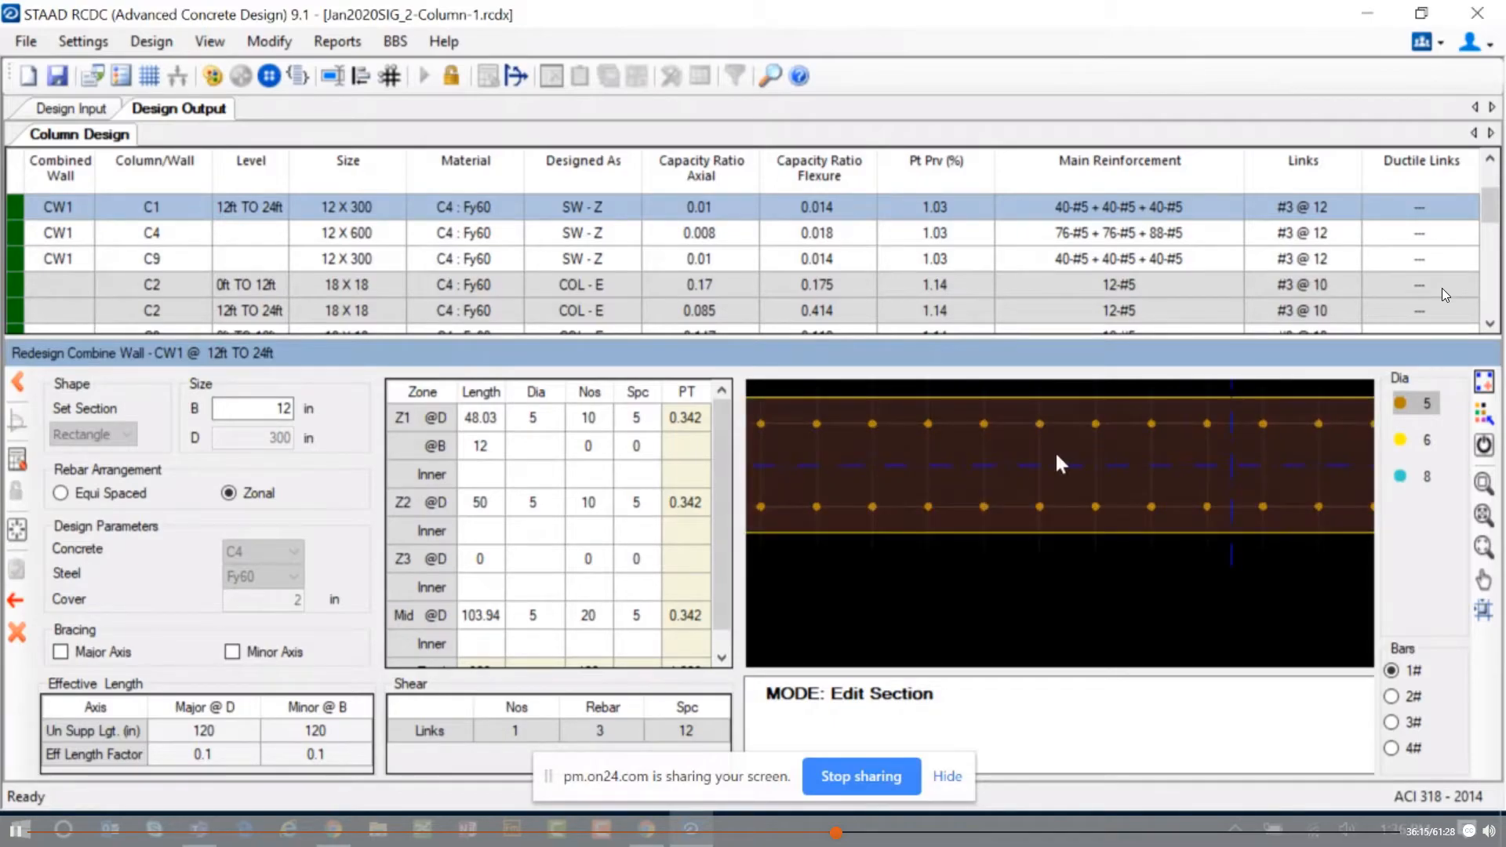
pyautogui.scroll(-3, 1079, 472)
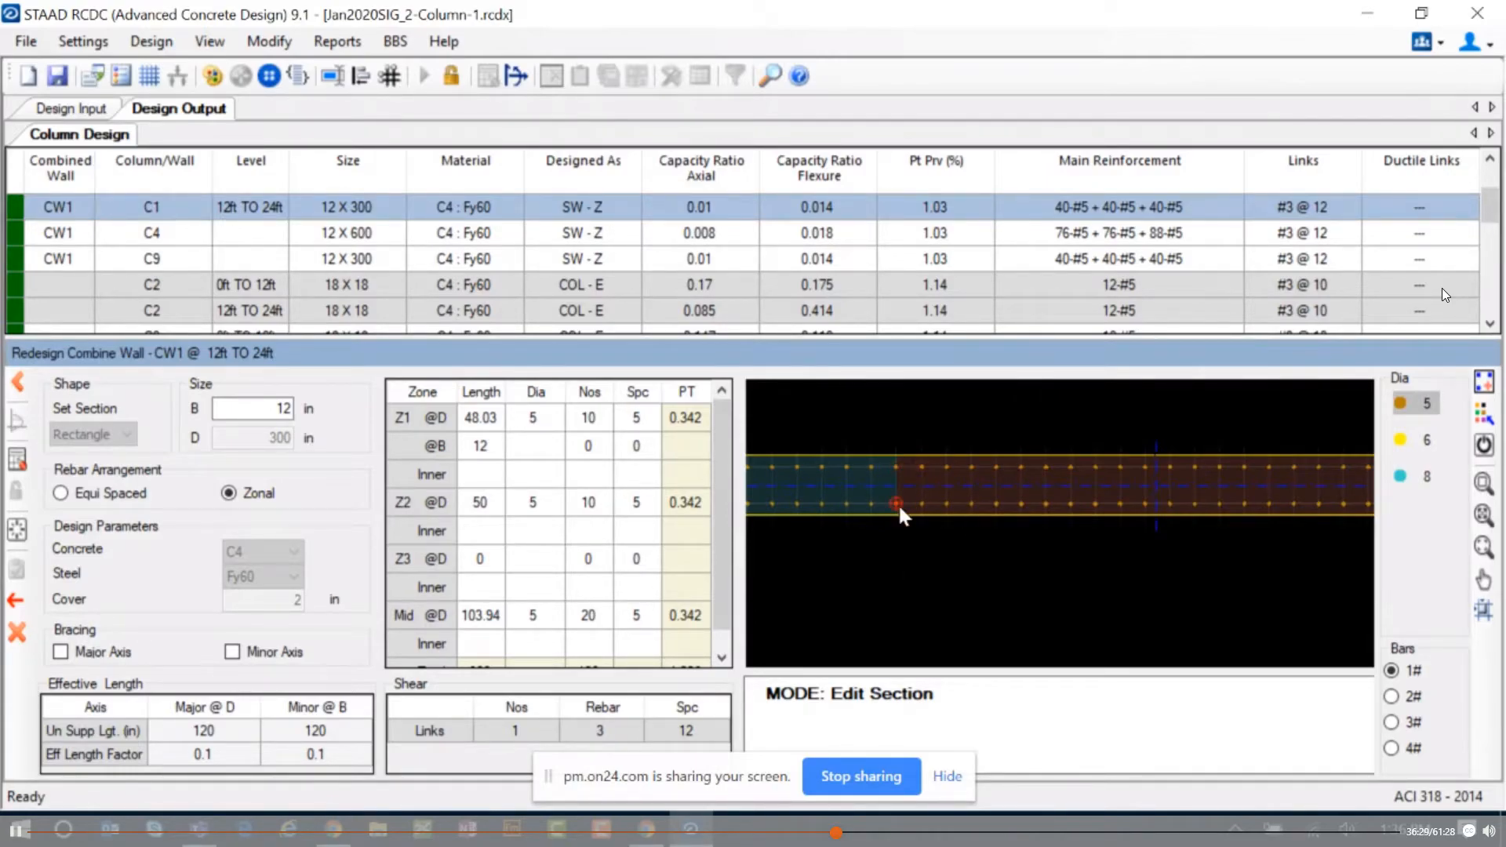
pyautogui.scroll(-2, 897, 518)
pyautogui.scroll(-3, 902, 544)
pyautogui.scroll(2, 903, 548)
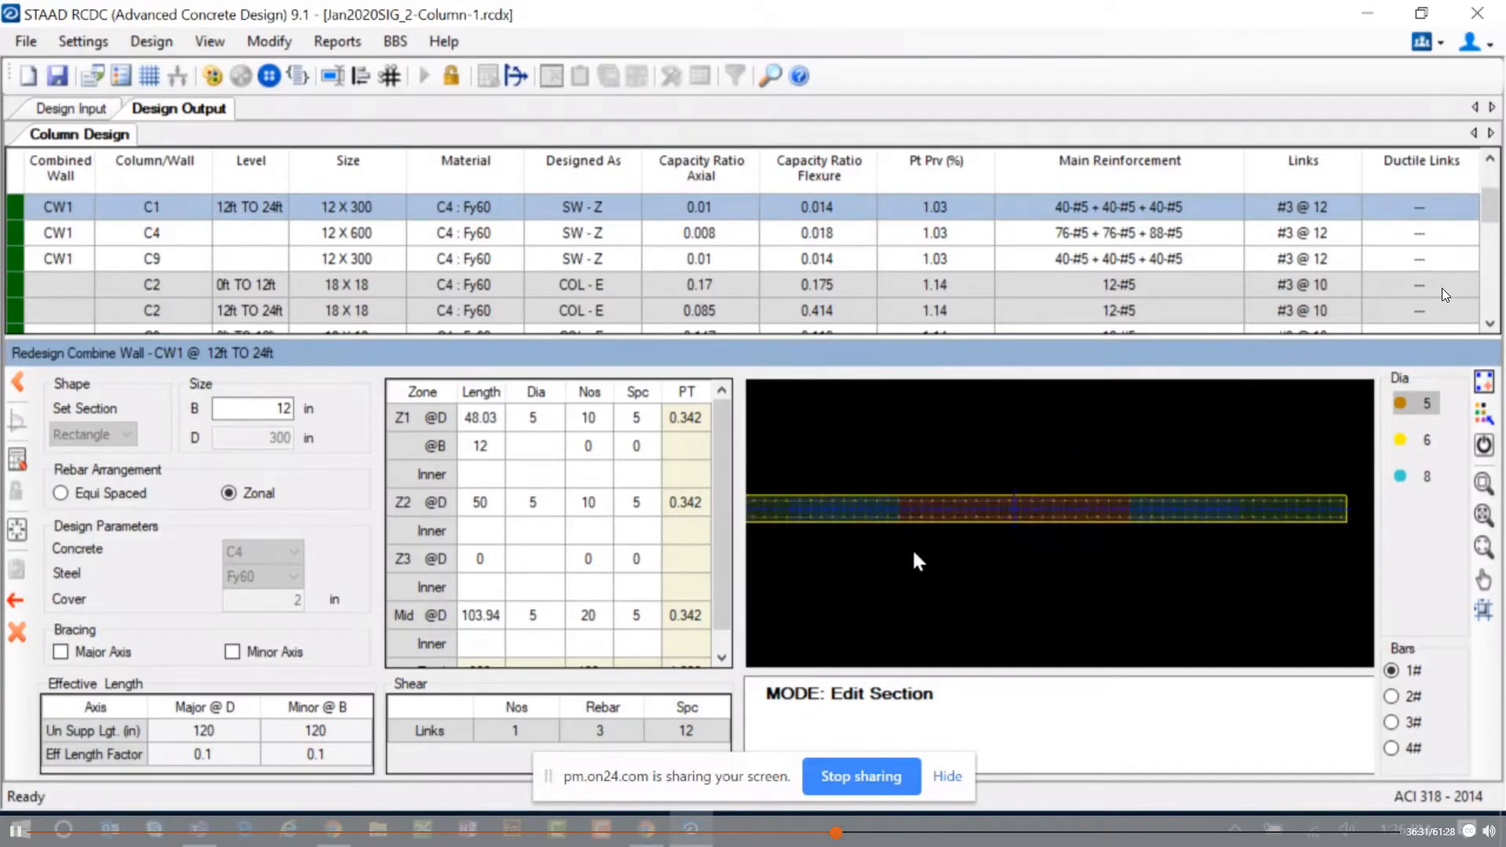
pyautogui.moveTo(962, 533); pyautogui.dragTo(993, 517, button='middle')
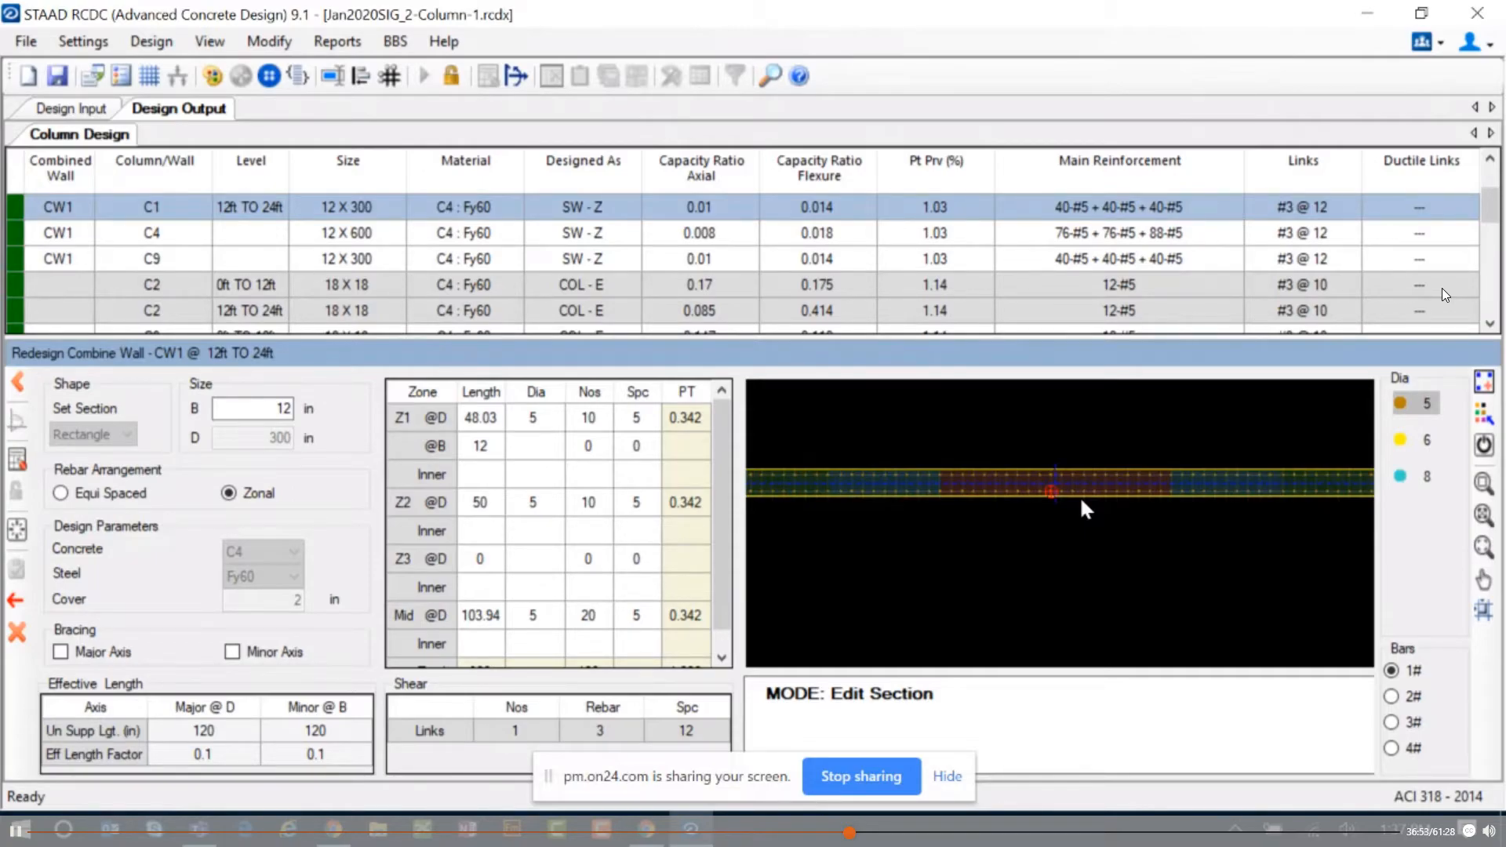
pyautogui.scroll(4, 1098, 521)
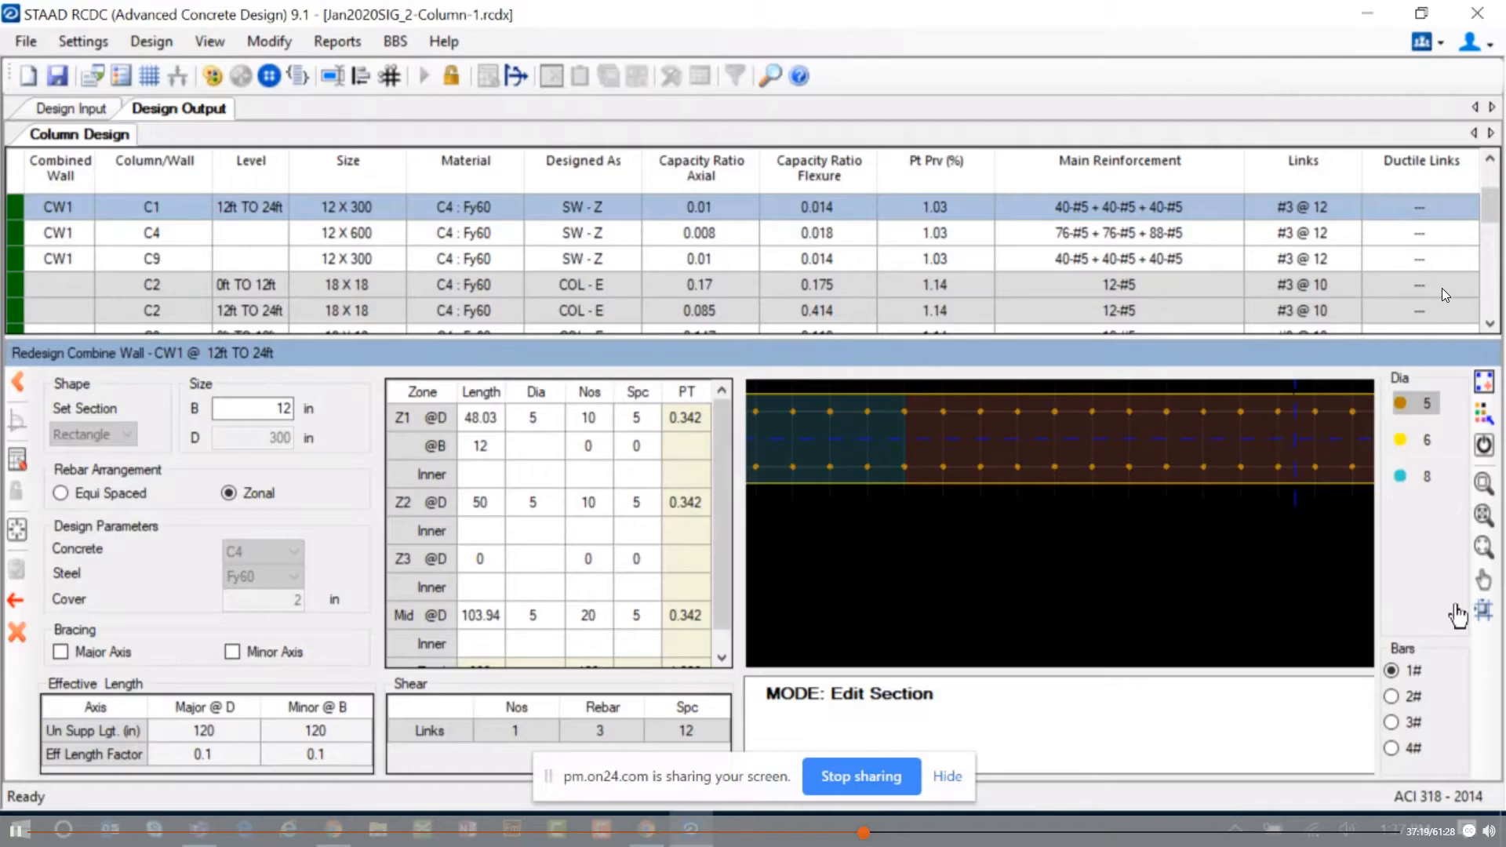
# Step: Examine the bar diameter options offered for zones Z1 and Z2 of wall C1
pyautogui.click(548, 423)
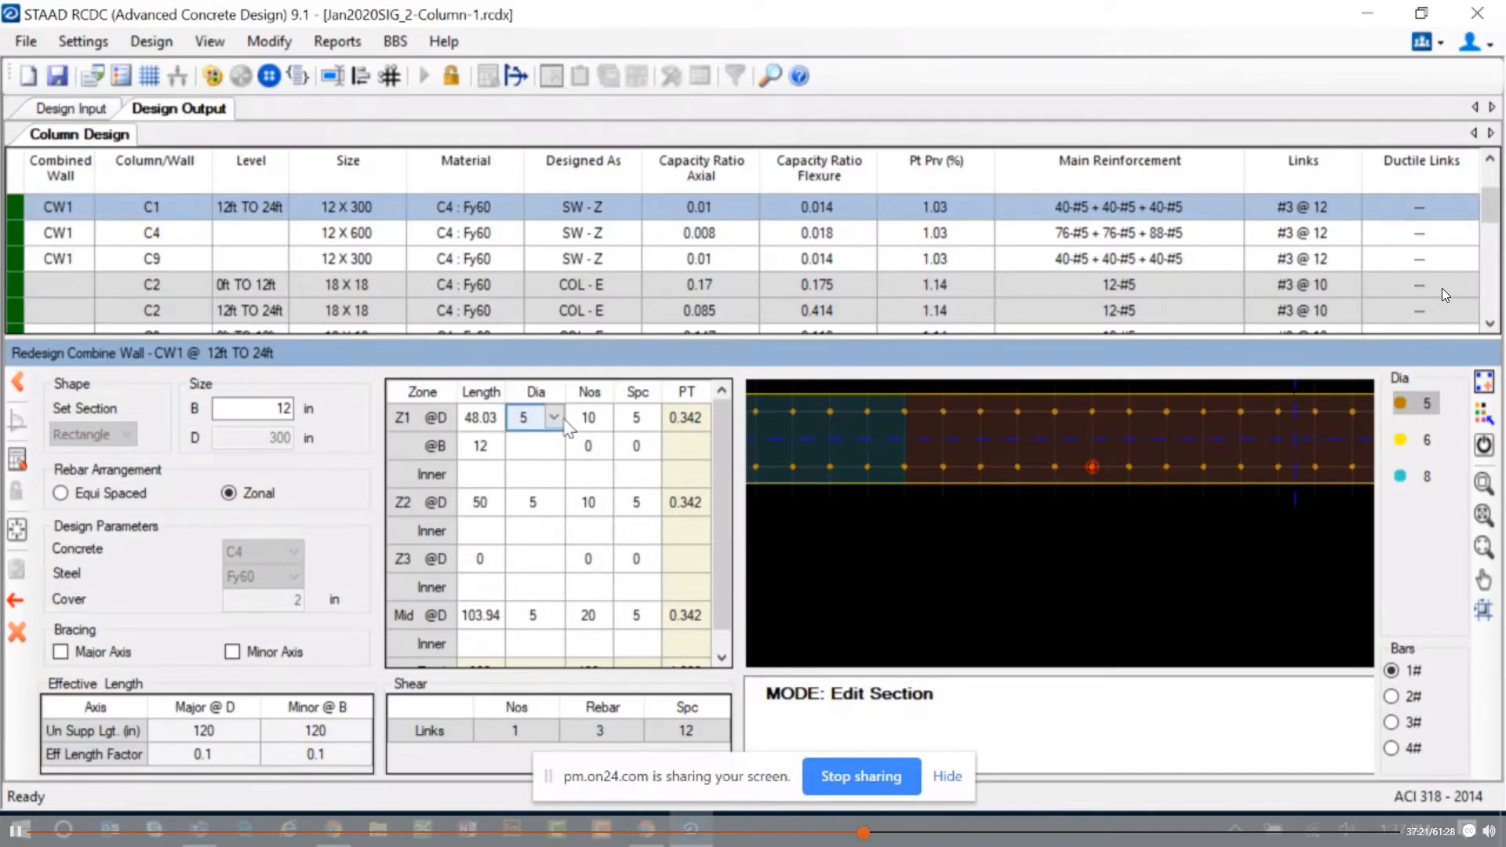
pyautogui.click(555, 420)
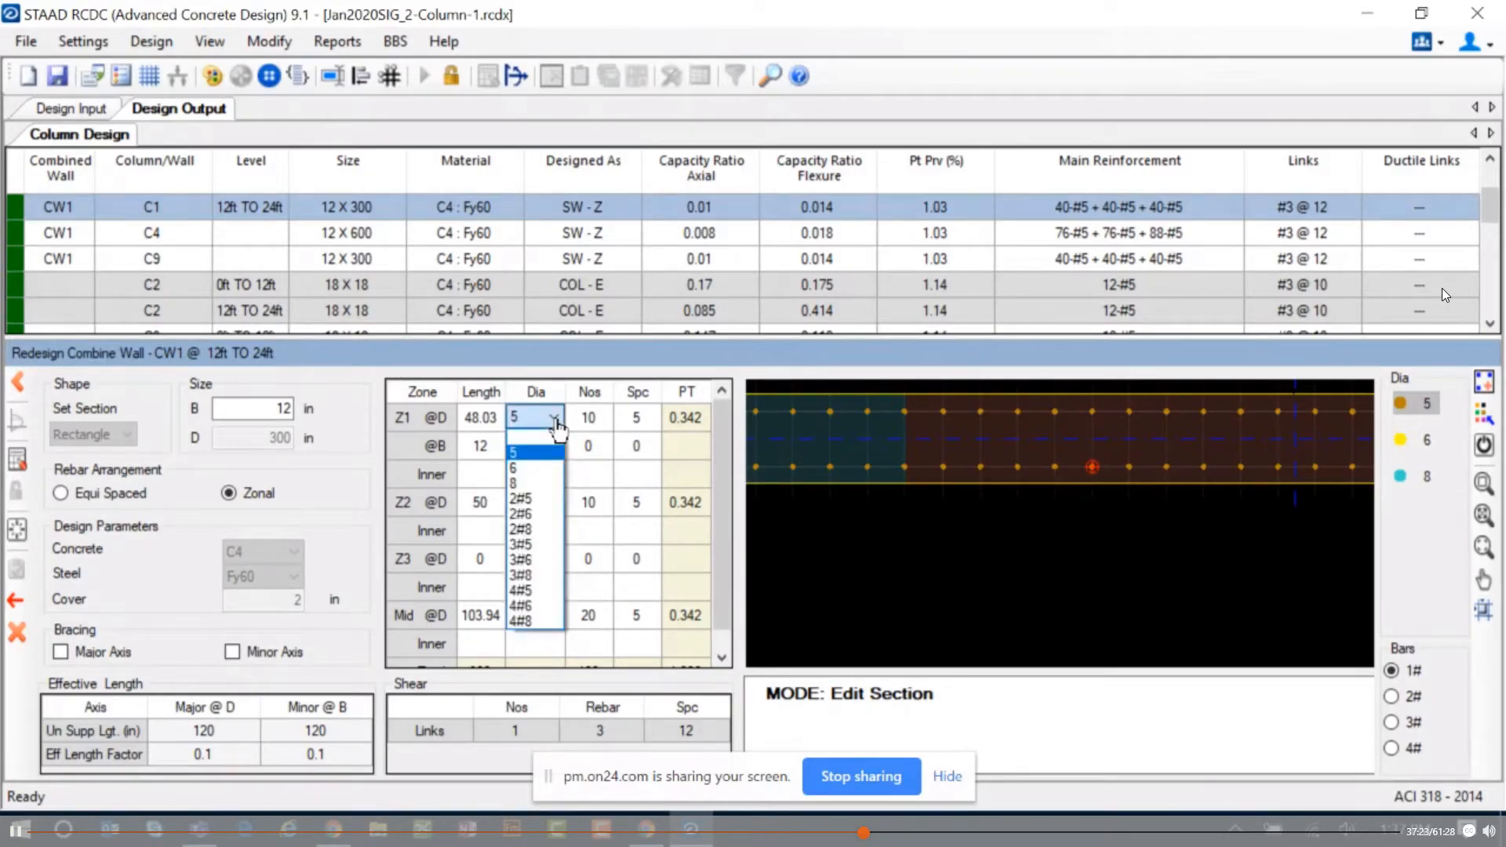
pyautogui.click(556, 426)
pyautogui.click(549, 502)
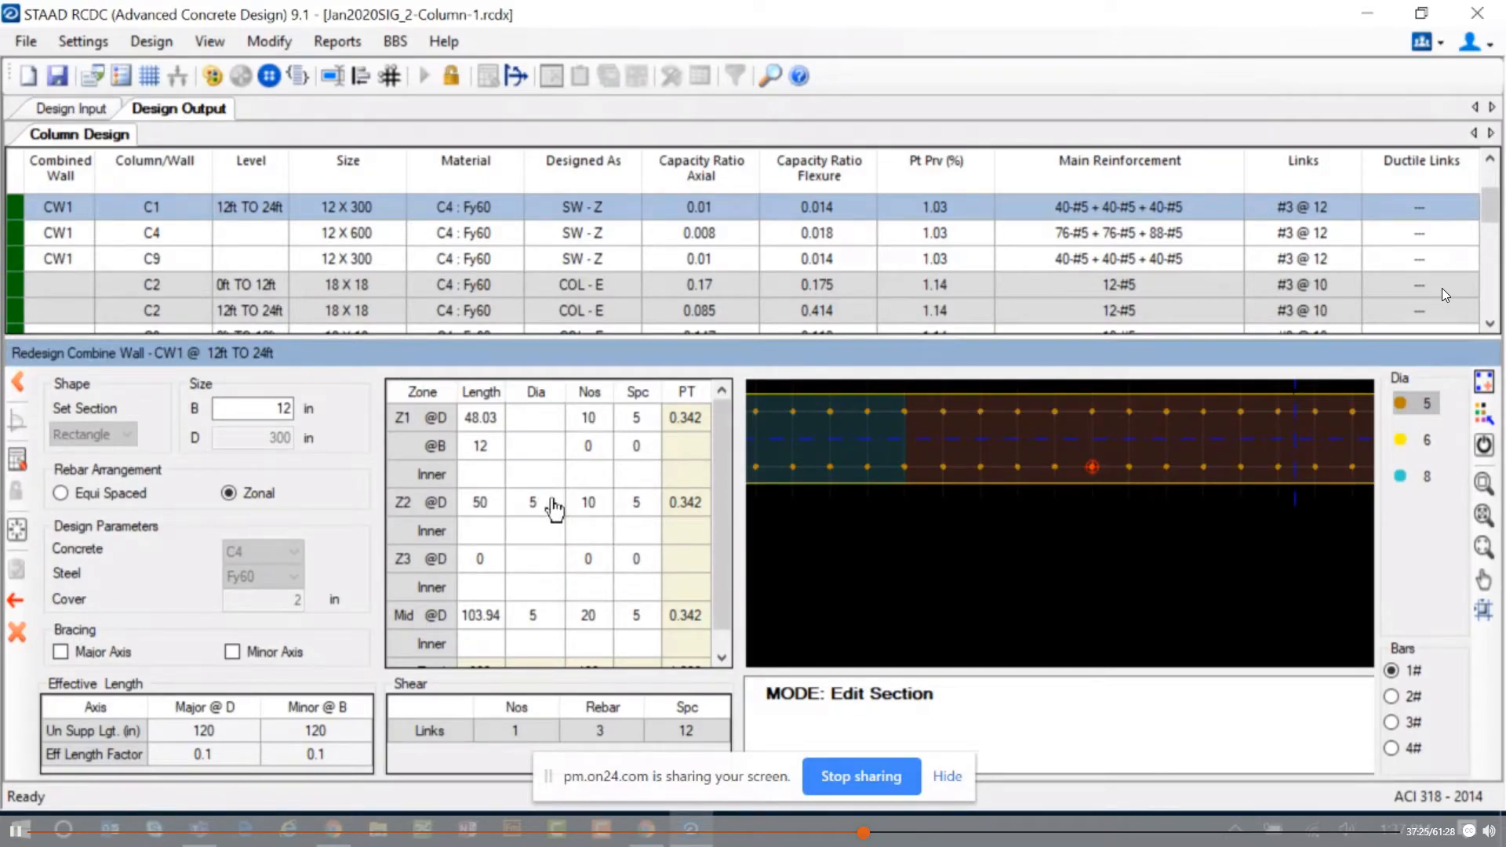
pyautogui.click(553, 503)
pyautogui.click(553, 503)
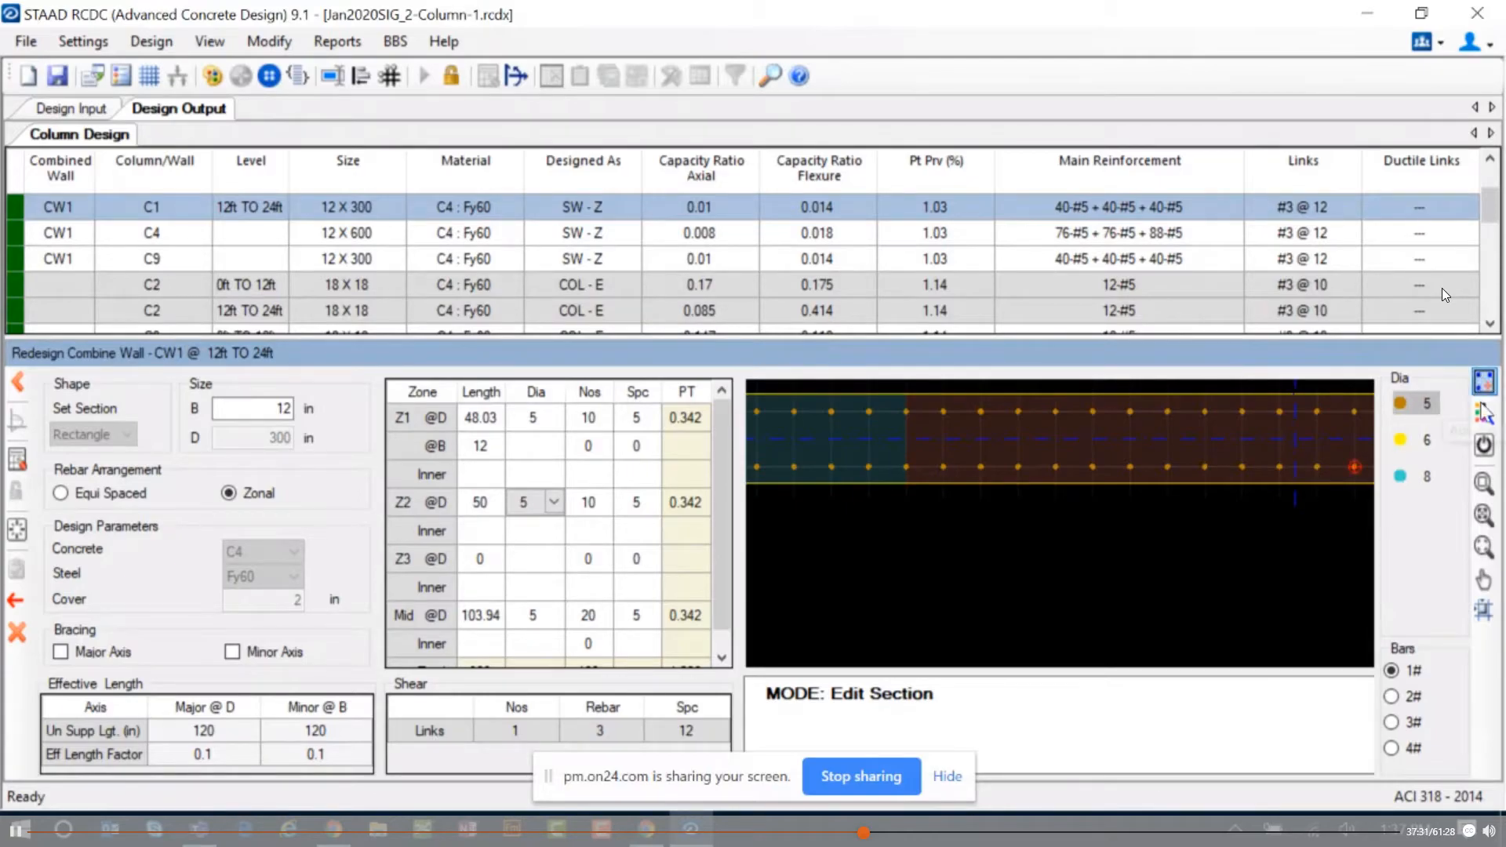
# Step: Try changing one pair of middle-zone bars in wall C1 to diameter 6, and close the redesign without applying it
pyautogui.click(1481, 417)
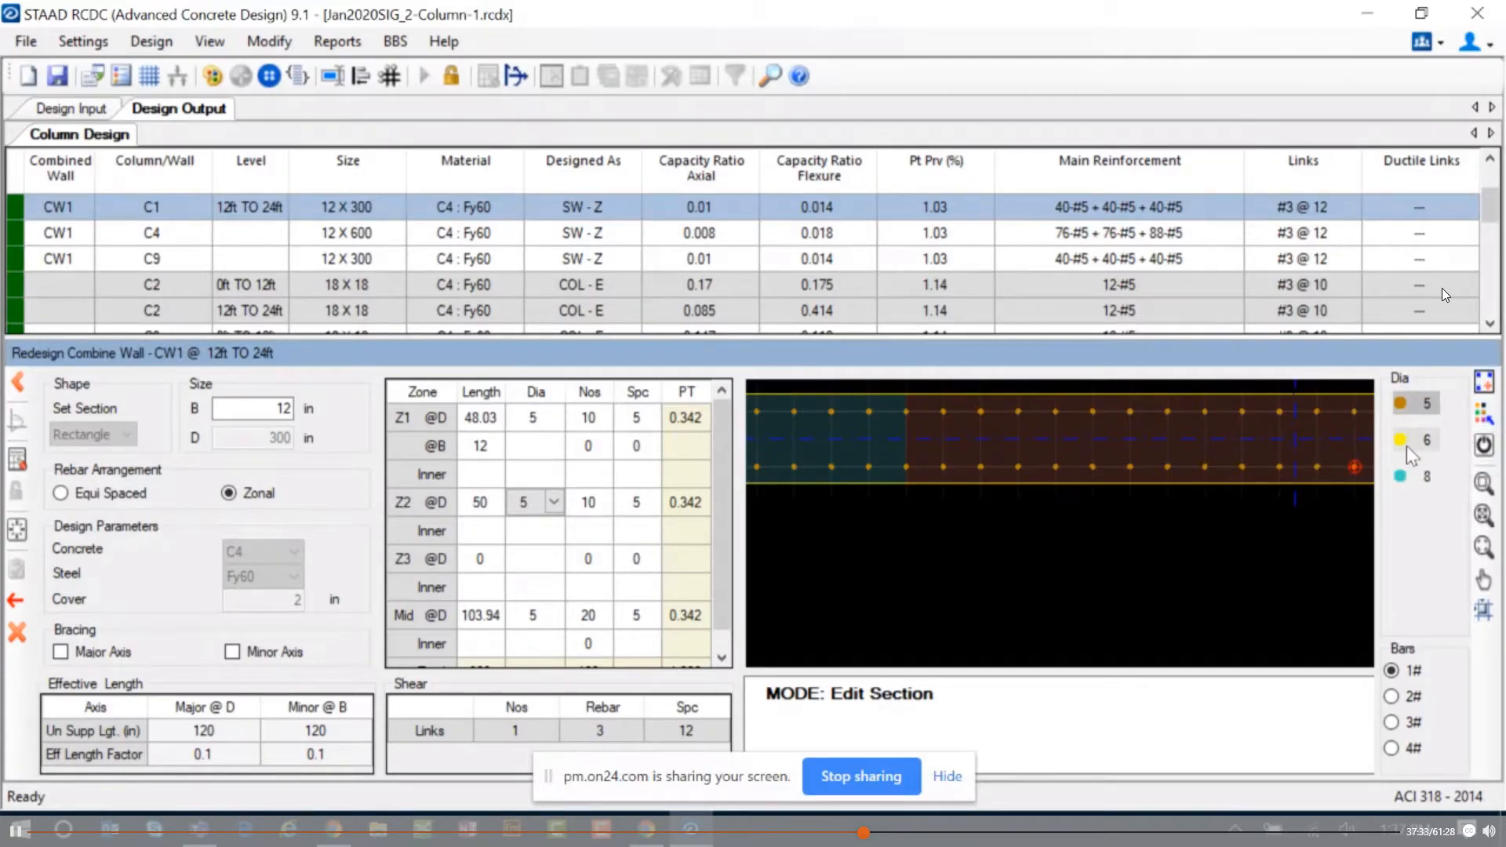
pyautogui.click(1407, 441)
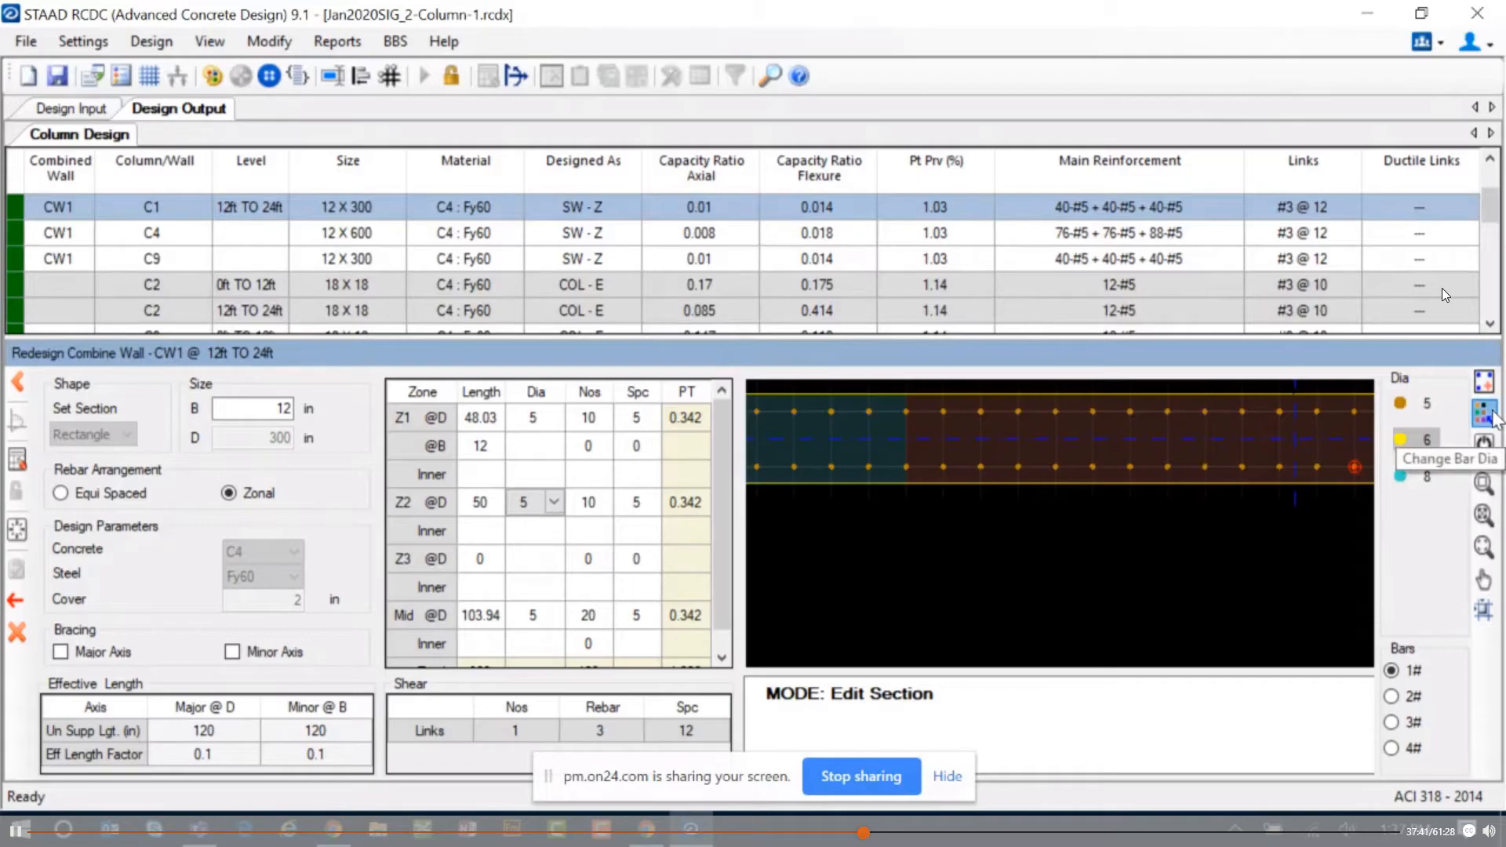
pyautogui.click(1125, 471)
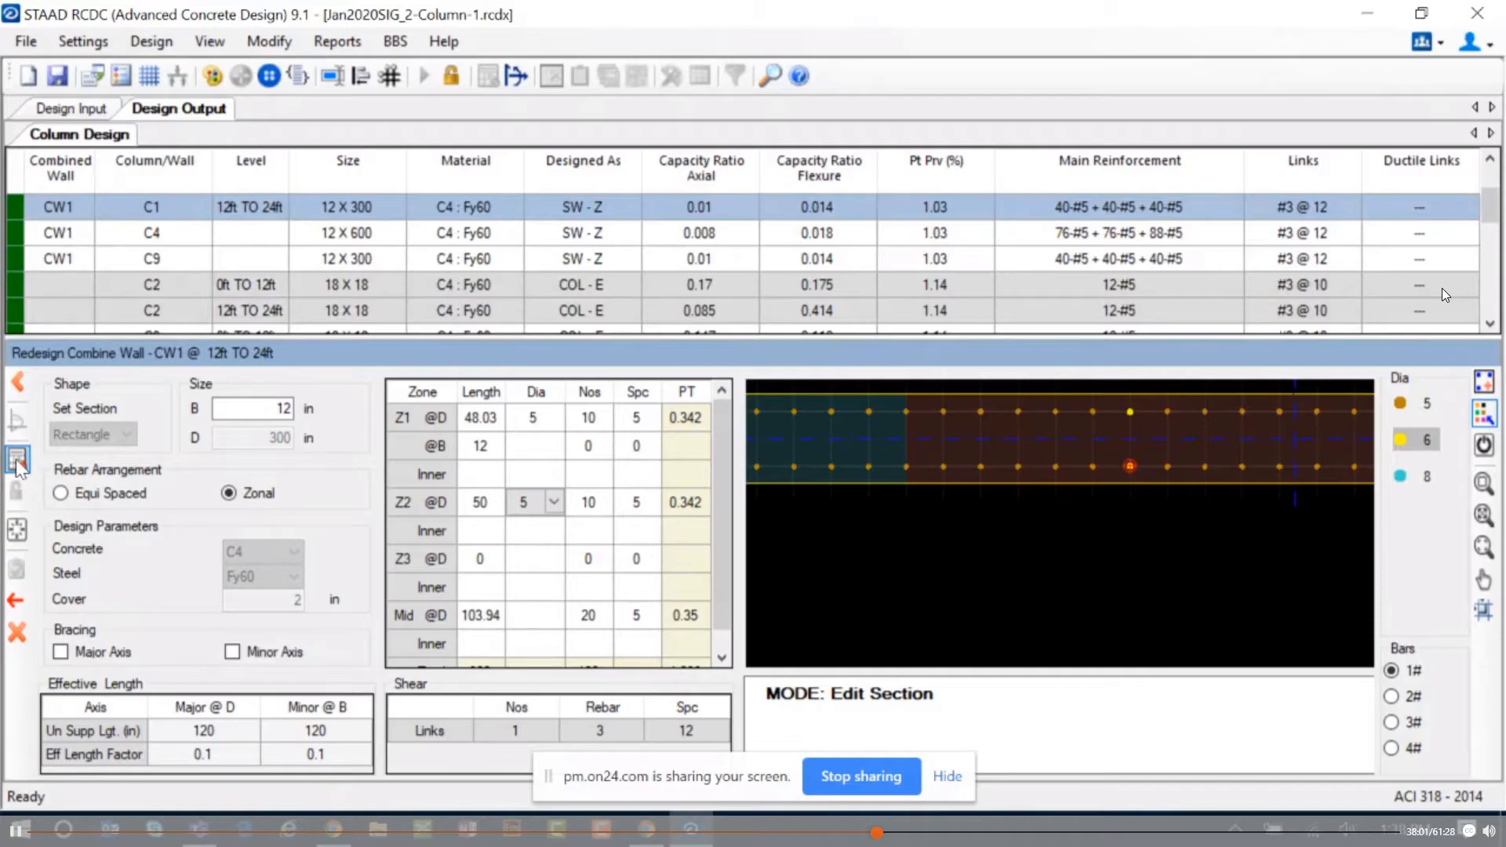
pyautogui.click(16, 632)
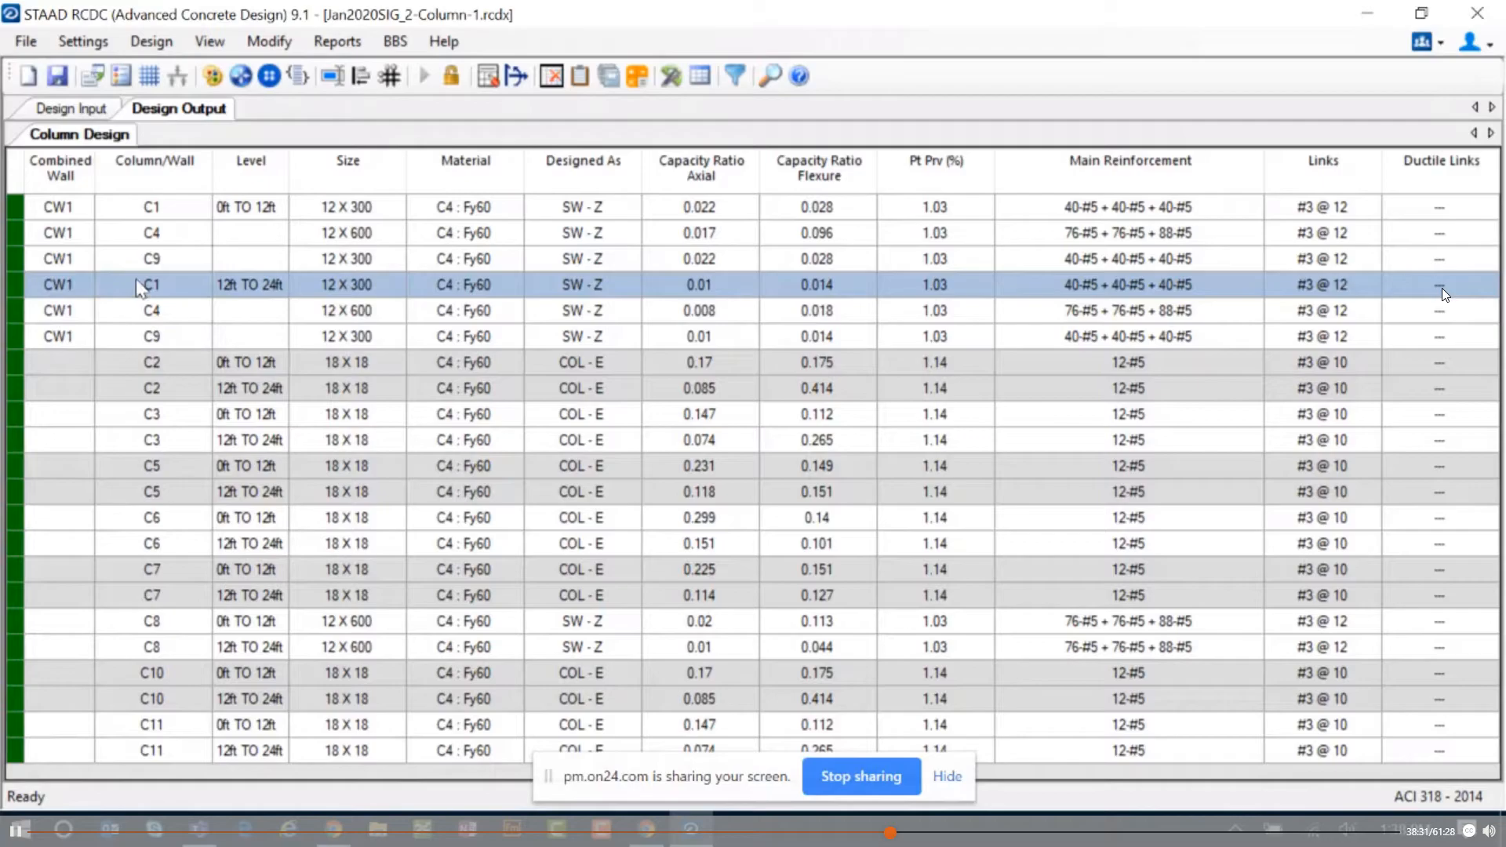
# Step: Open Edit Link Arrangement to bring up the links of combined wall section CW Type 1
pyautogui.click(345, 42)
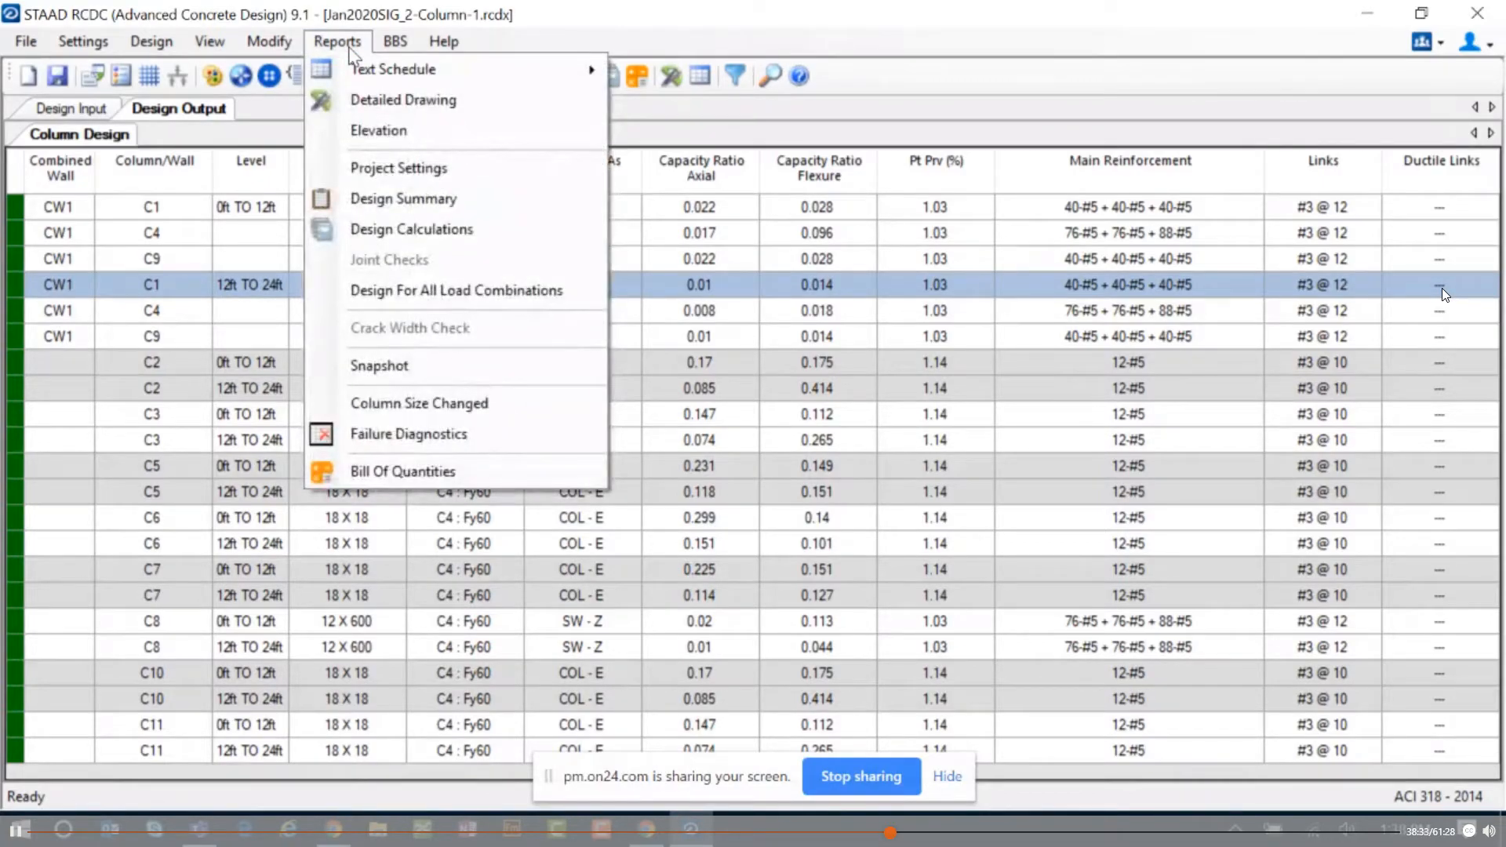
pyautogui.moveTo(265, 47)
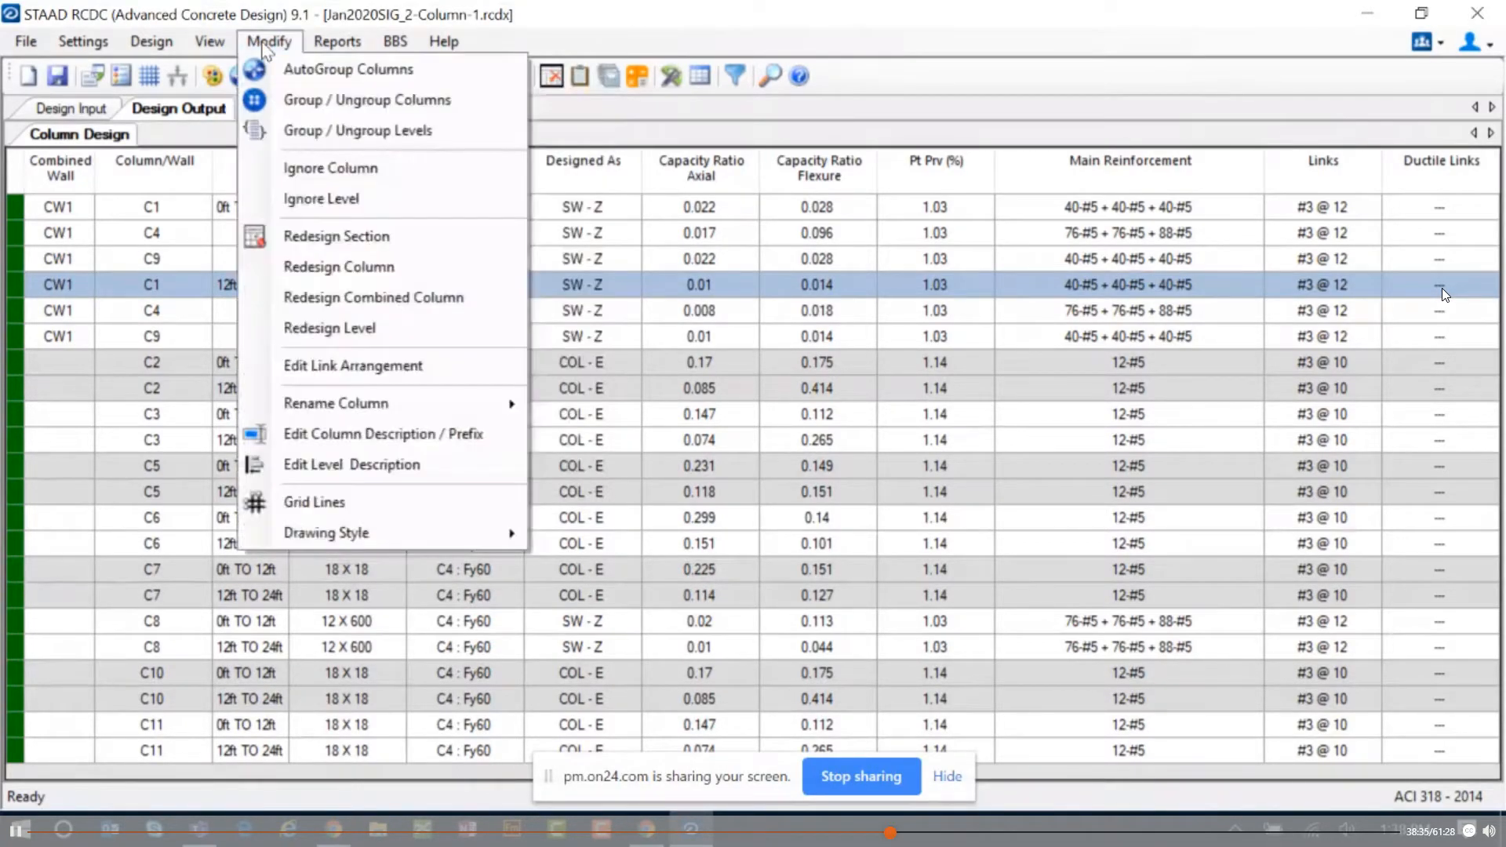
pyautogui.click(322, 368)
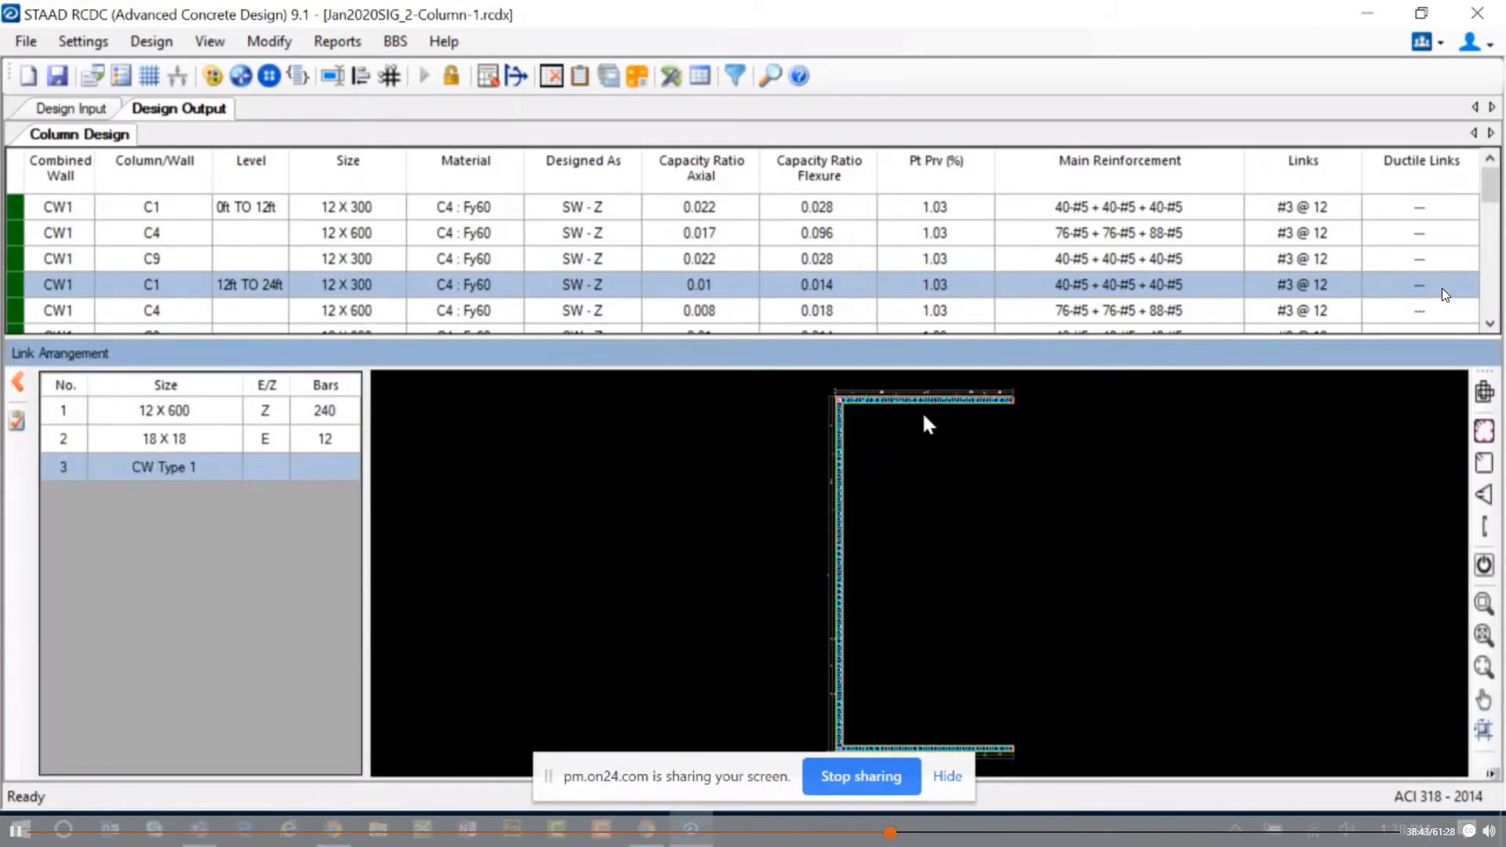
# Step: Examine the links around the bars at the upper corner of the CW Type 1 section
pyautogui.scroll(2, 912, 550)
pyautogui.moveTo(855, 398); pyautogui.dragTo(892, 538, button='middle')
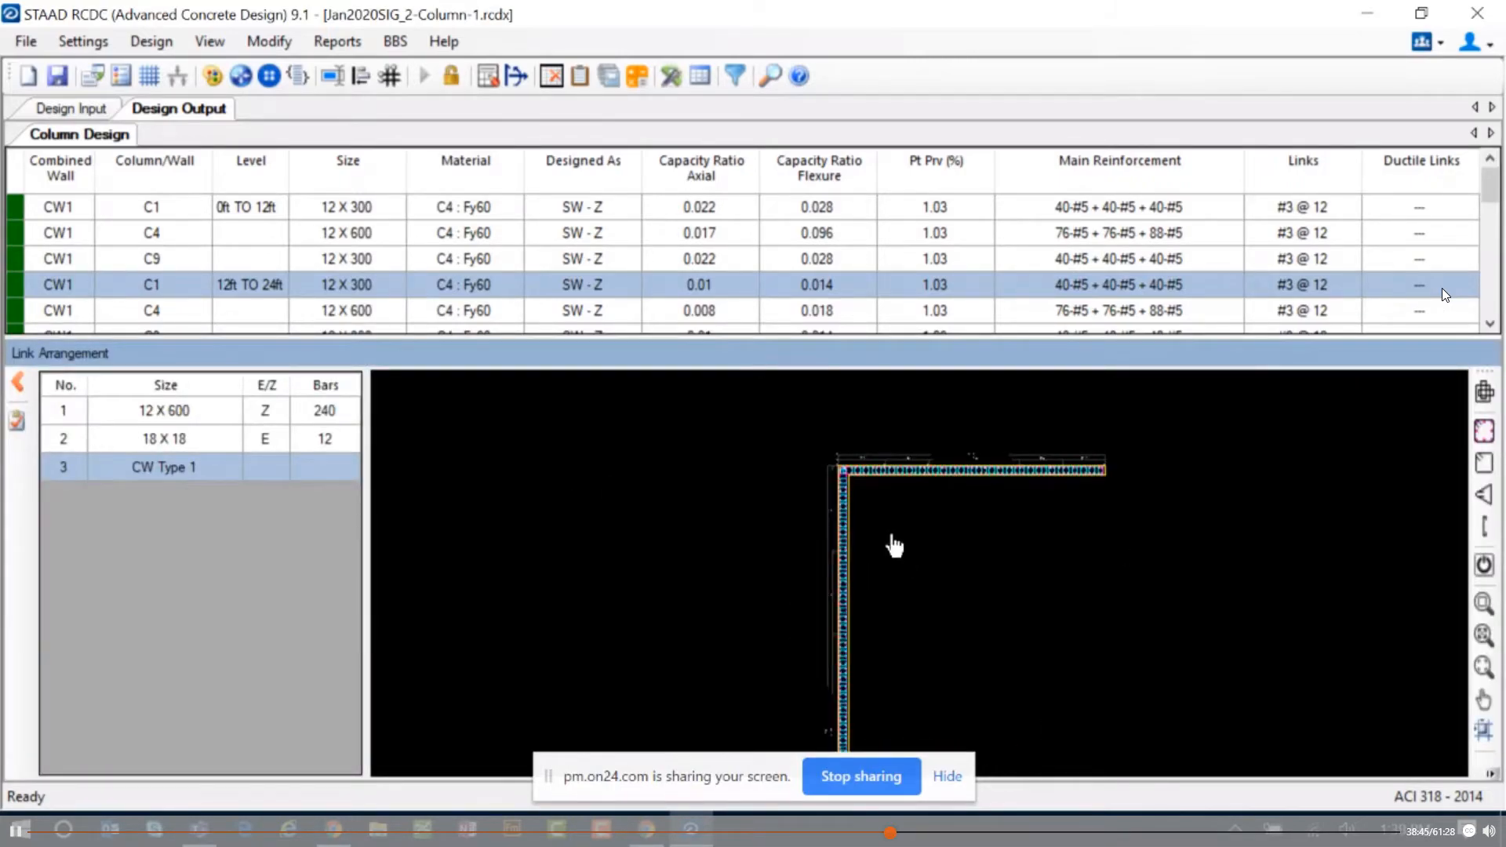
pyautogui.moveTo(811, 434); pyautogui.dragTo(849, 573, button='middle')
pyautogui.scroll(4, 925, 643)
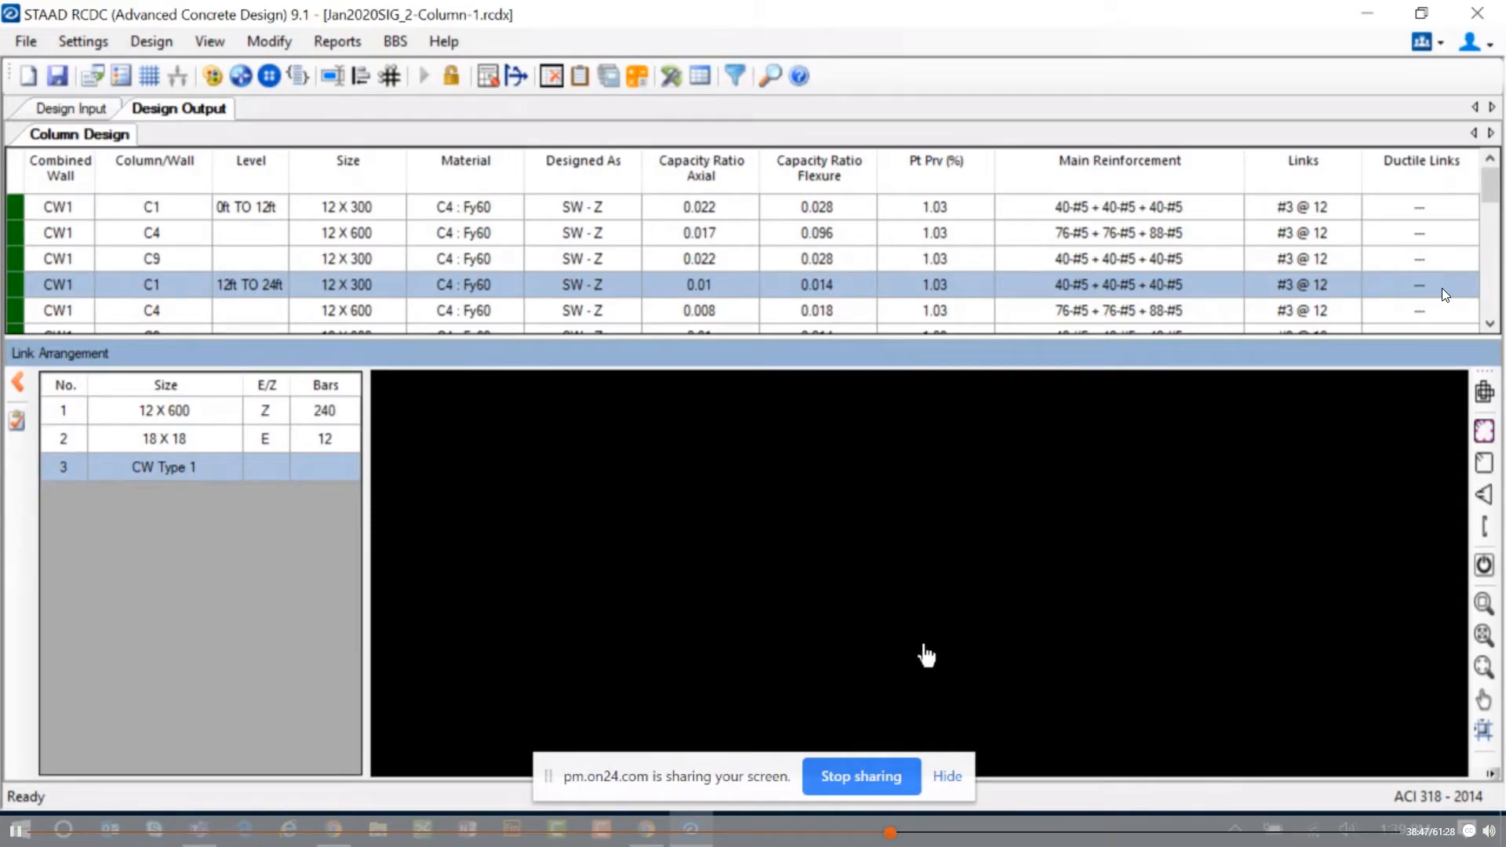
pyautogui.scroll(-2, 918, 647)
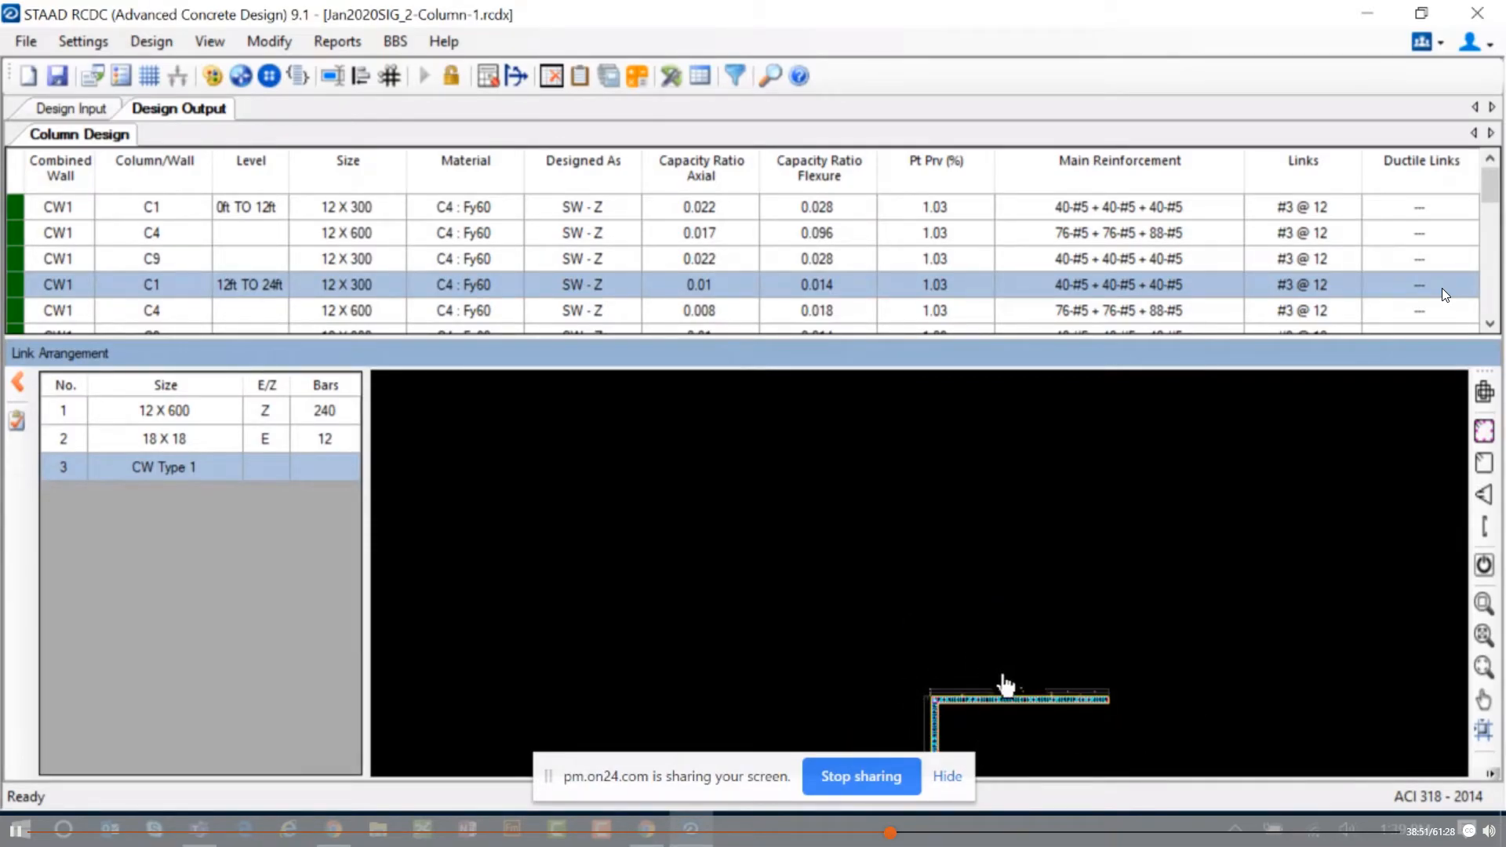
pyautogui.moveTo(1006, 683); pyautogui.dragTo(955, 498, button='middle')
pyautogui.scroll(2, 955, 498)
pyautogui.scroll(3, 816, 537)
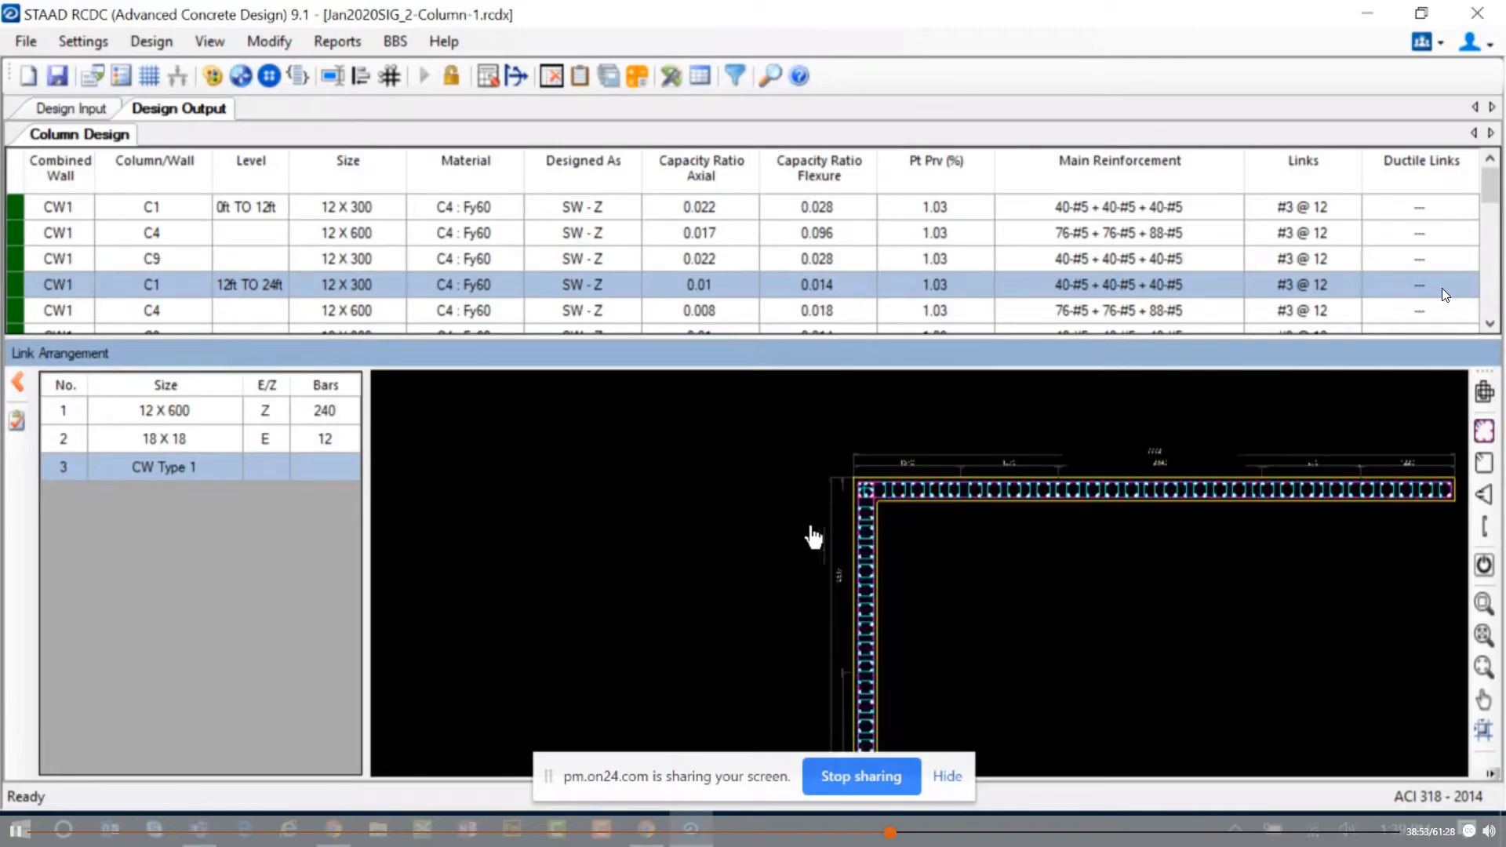
pyautogui.scroll(1, 893, 484)
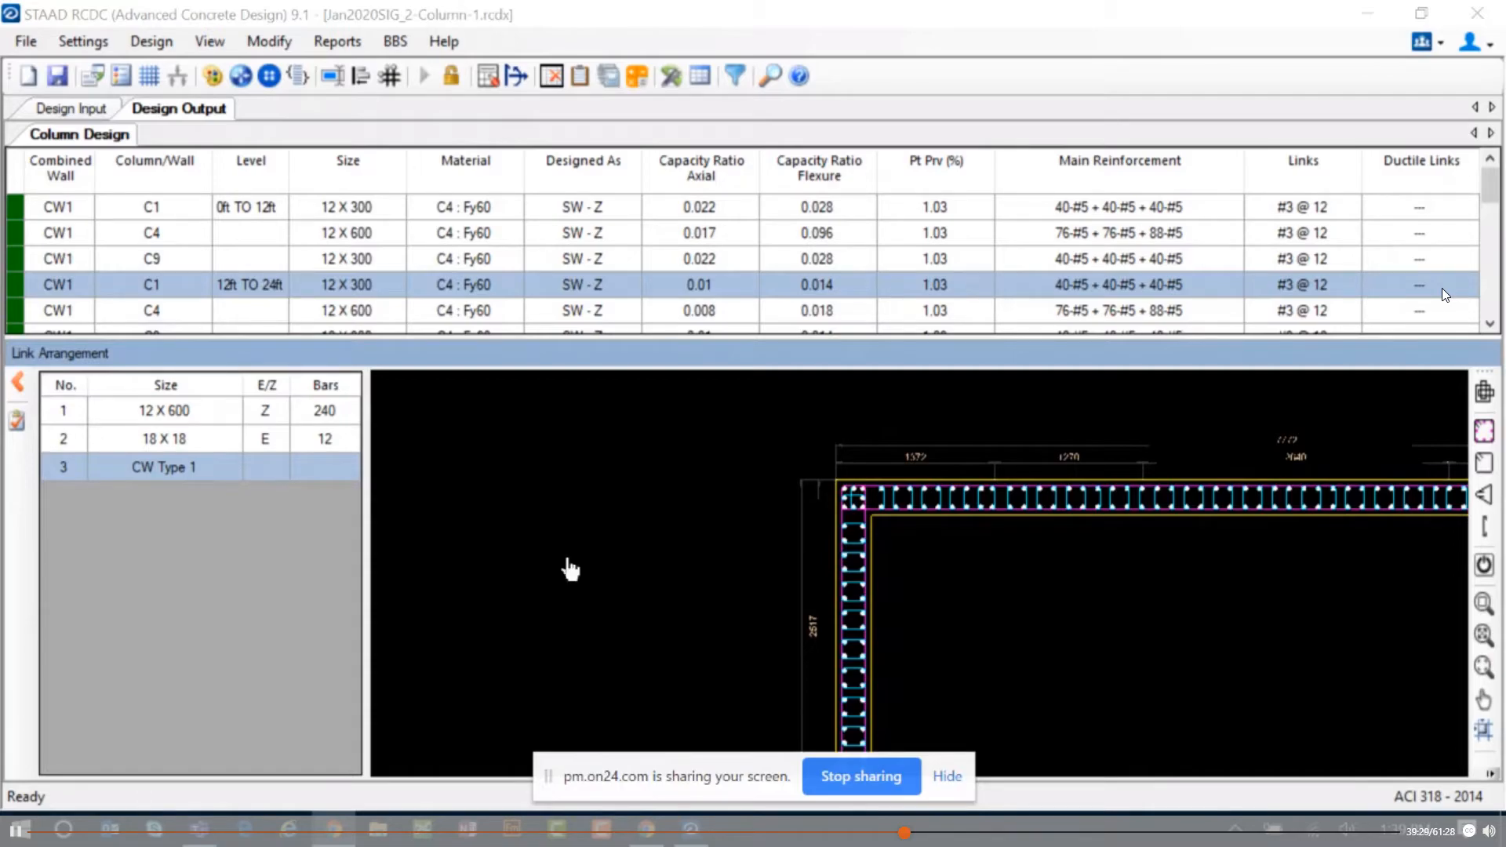
pyautogui.click(866, 509)
pyautogui.scroll(1, 901, 510)
pyautogui.scroll(1, 863, 474)
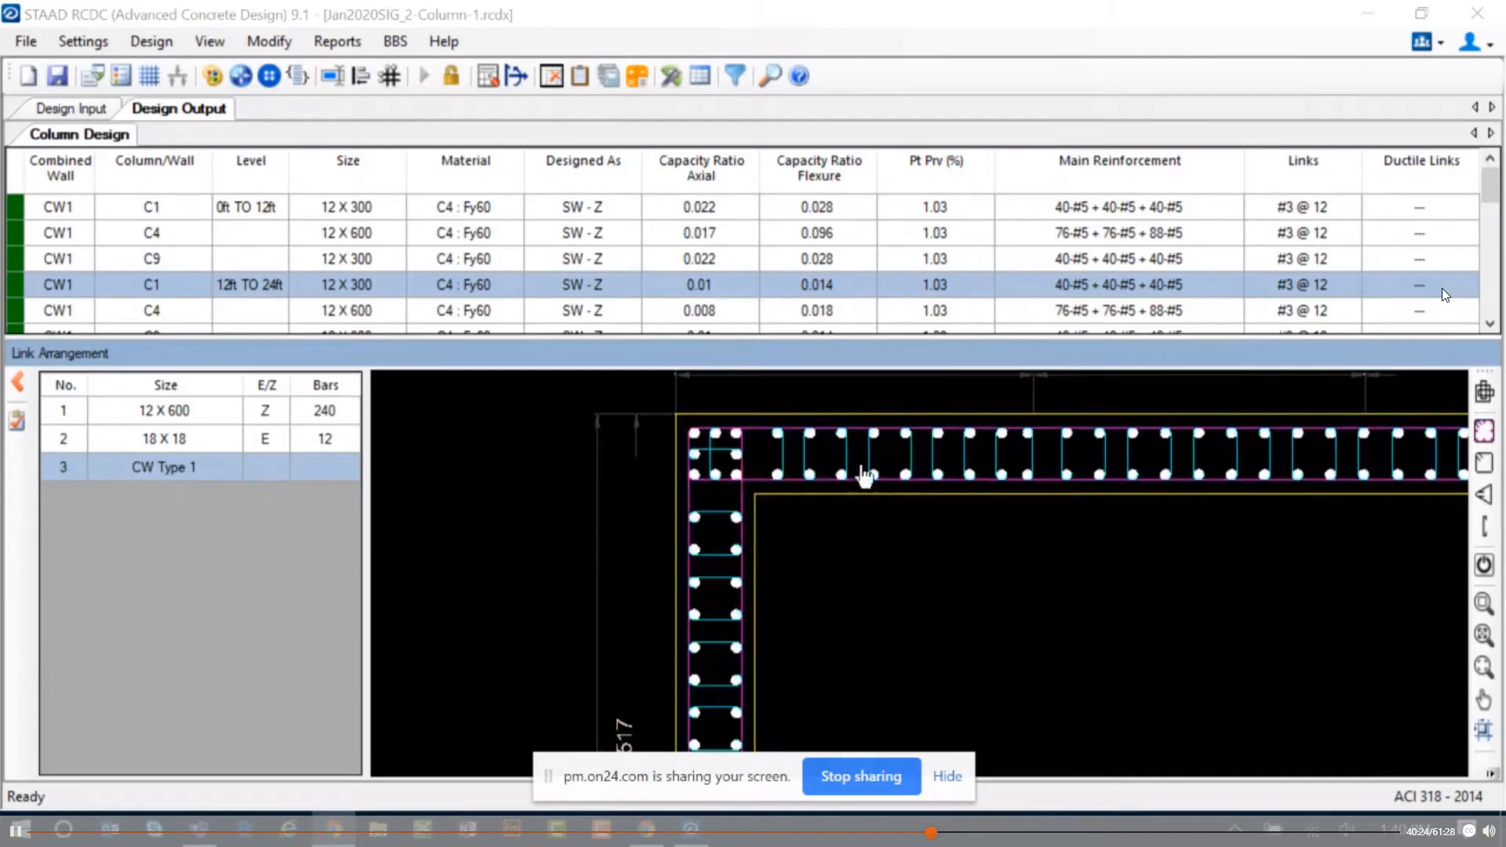
pyautogui.moveTo(946, 487); pyautogui.dragTo(929, 545, button='middle')
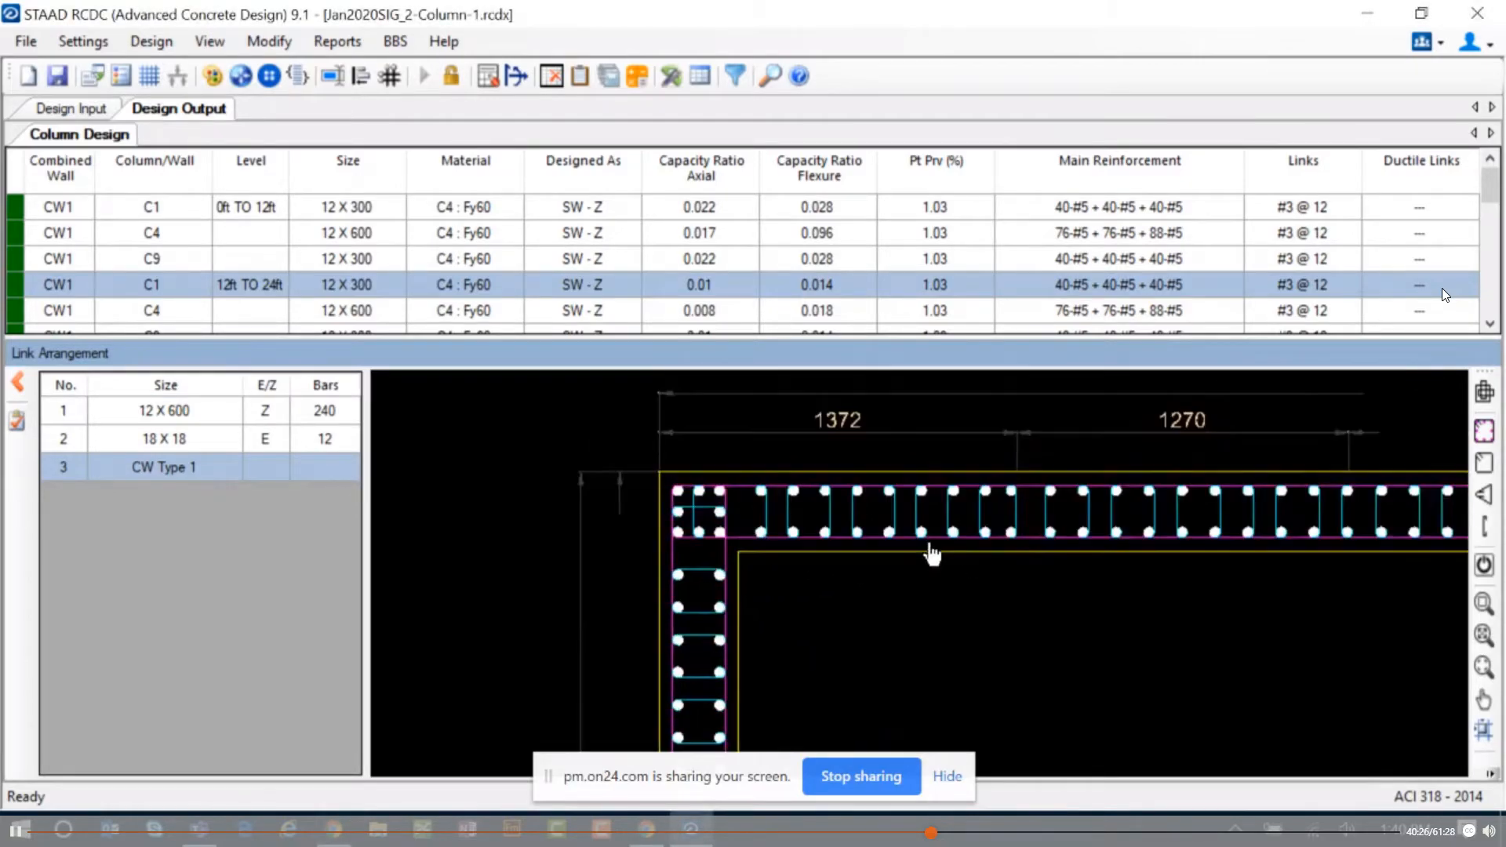
pyautogui.scroll(1, 931, 554)
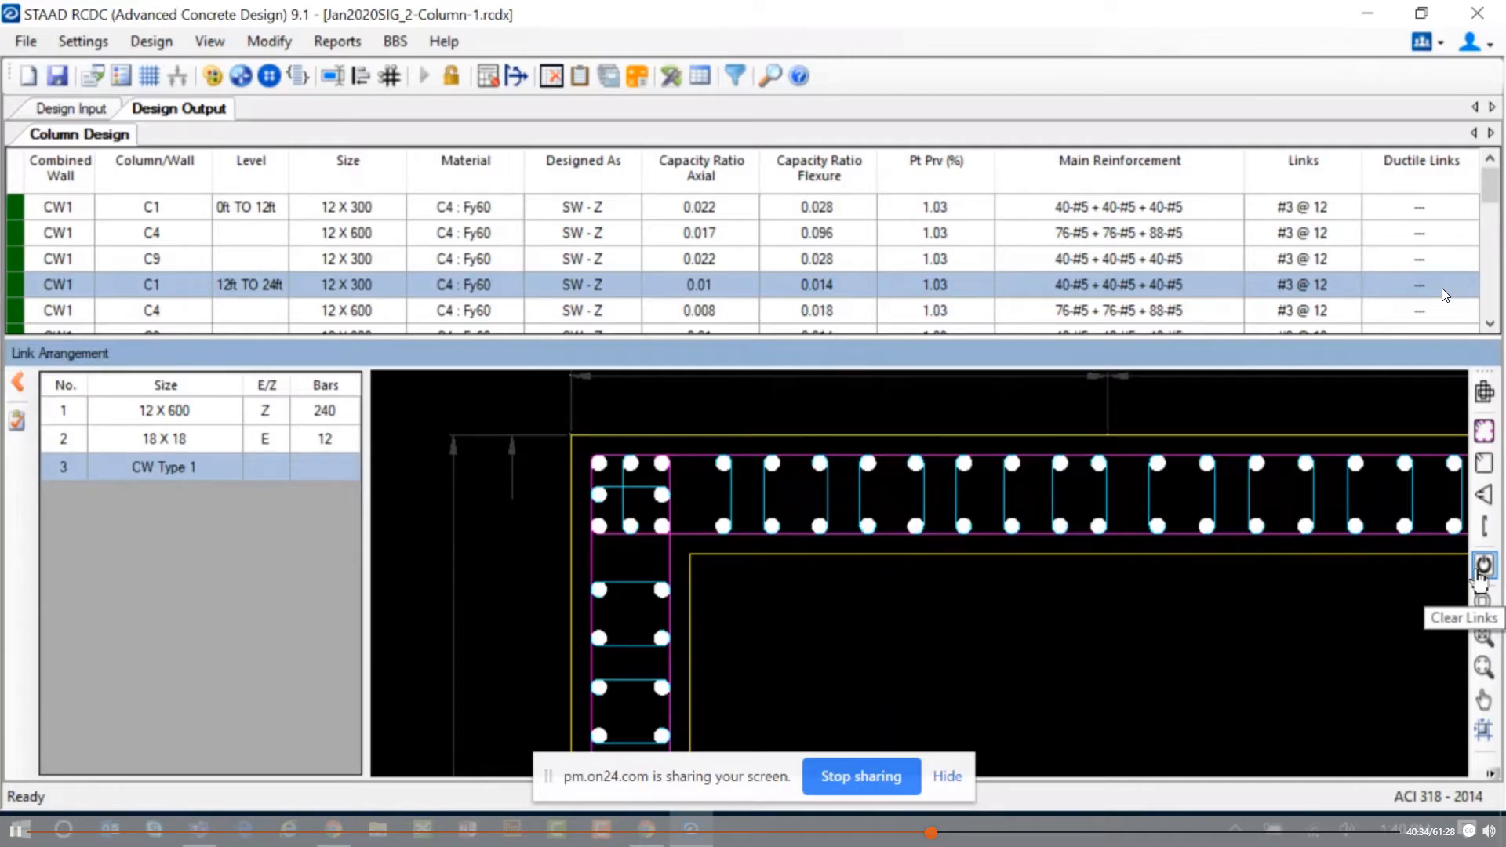
# Step: Clear all links from CW Type 1 and regenerate them with Auto Linking
pyautogui.click(1481, 576)
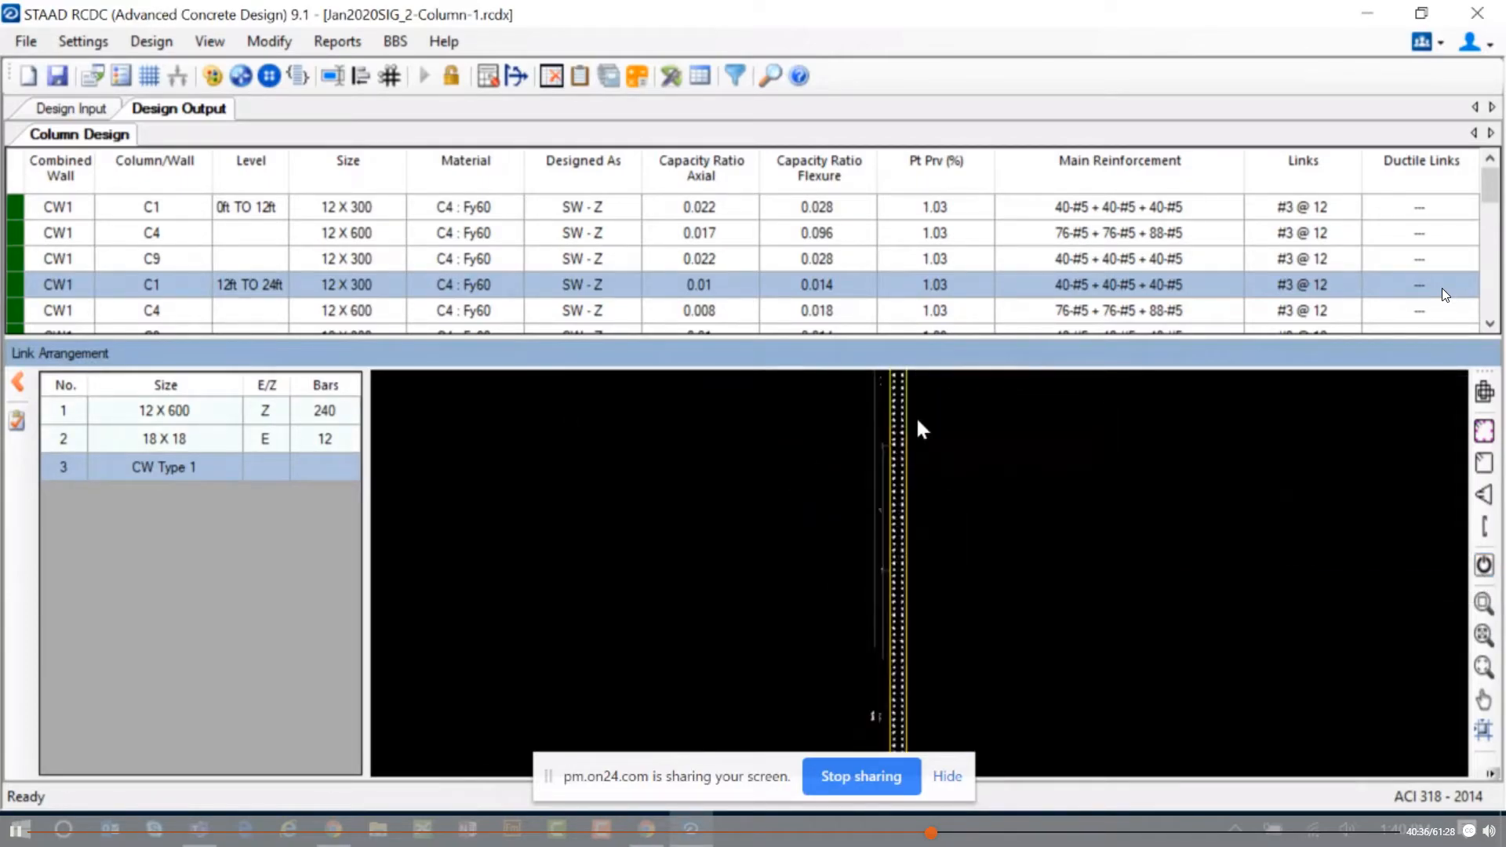
pyautogui.scroll(5, 902, 432)
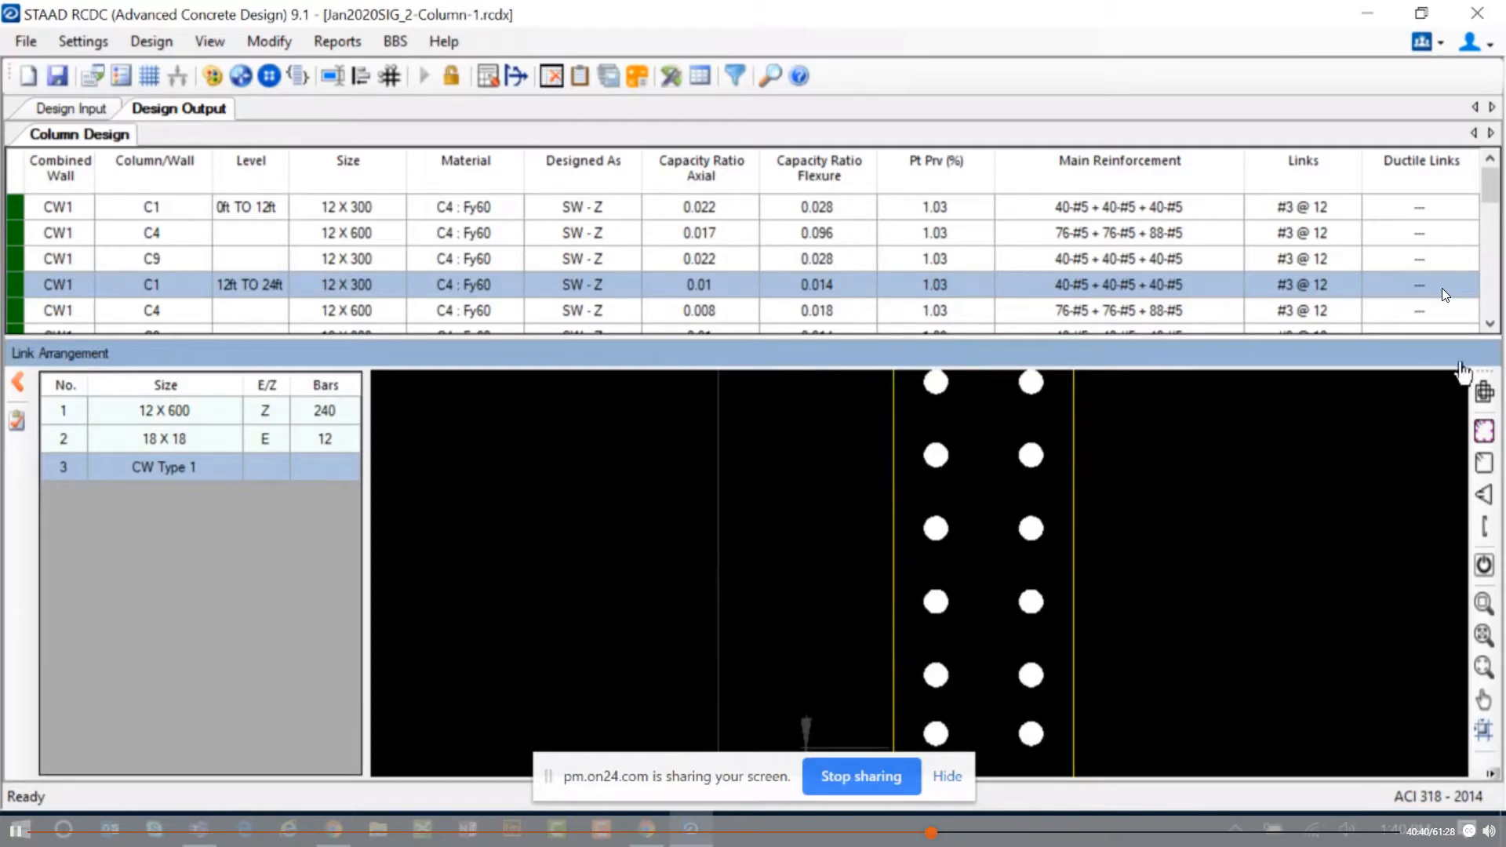
pyautogui.click(1483, 395)
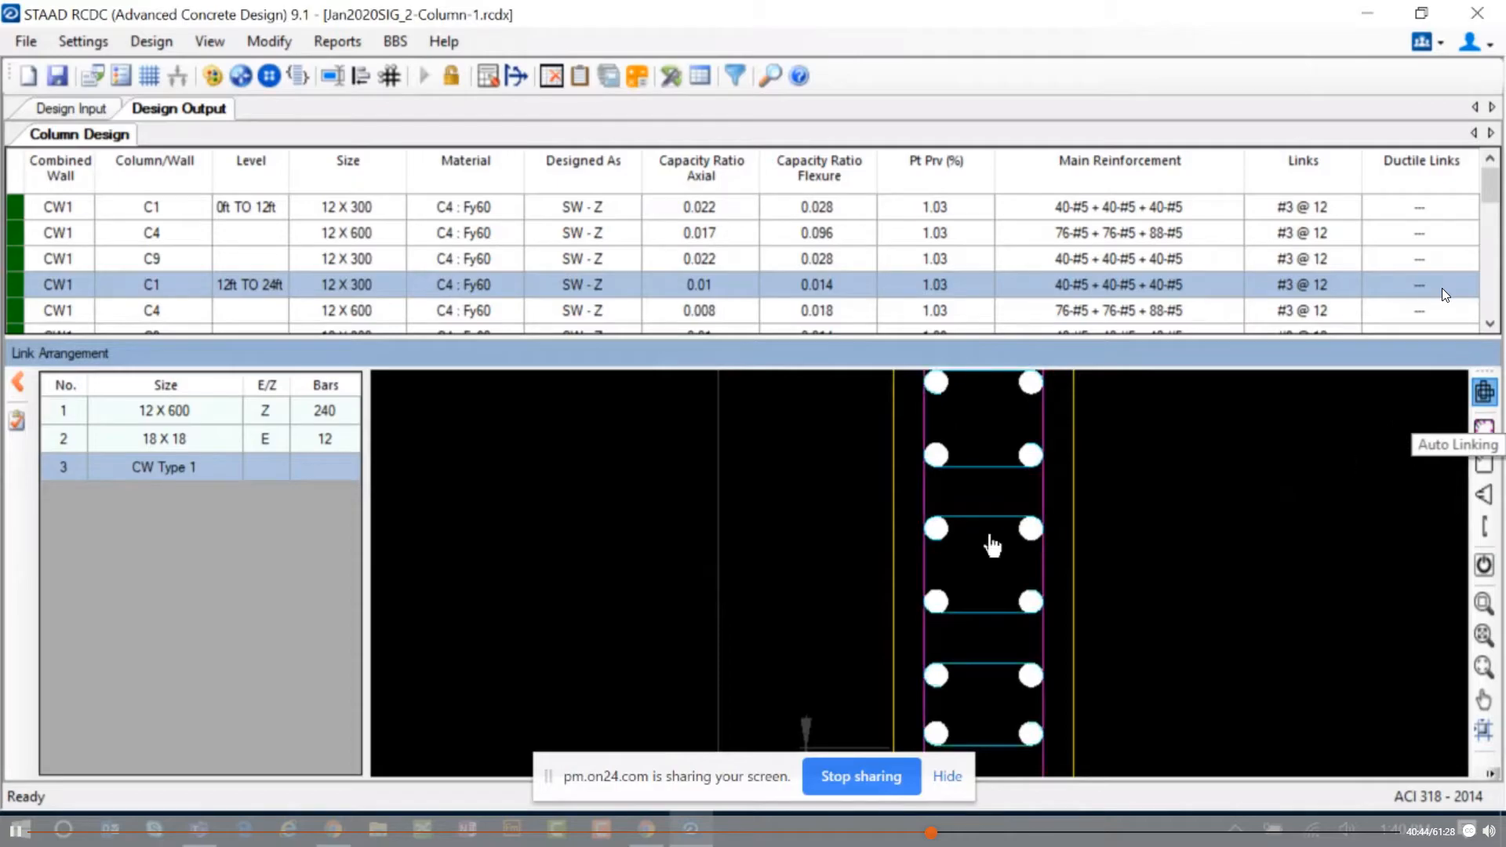
pyautogui.scroll(3, 824, 394)
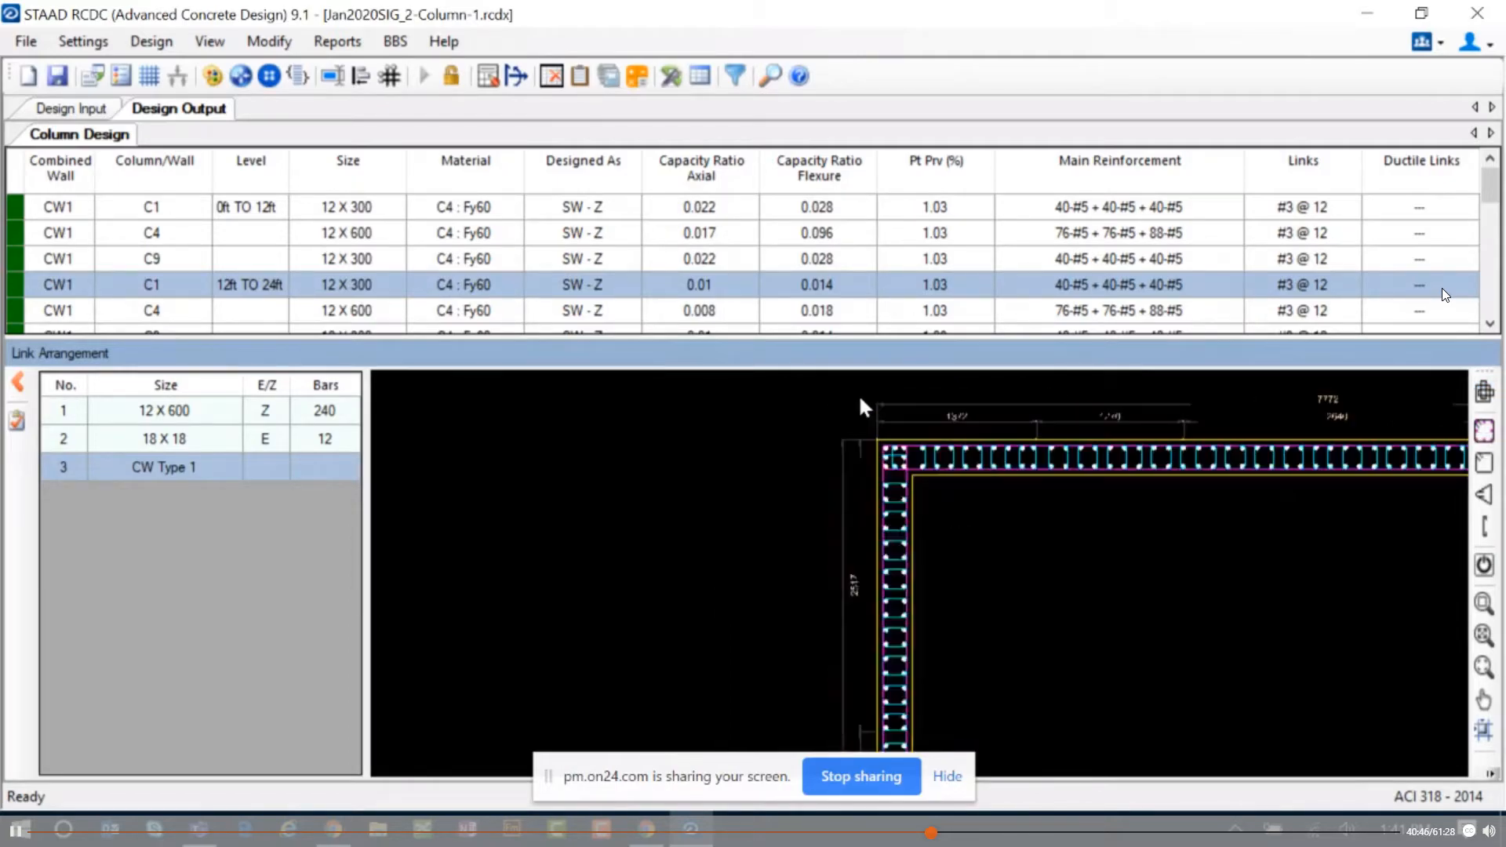
# Step: Replace the links in CW Type 1 with master links only and inspect the upper corner
pyautogui.click(1482, 432)
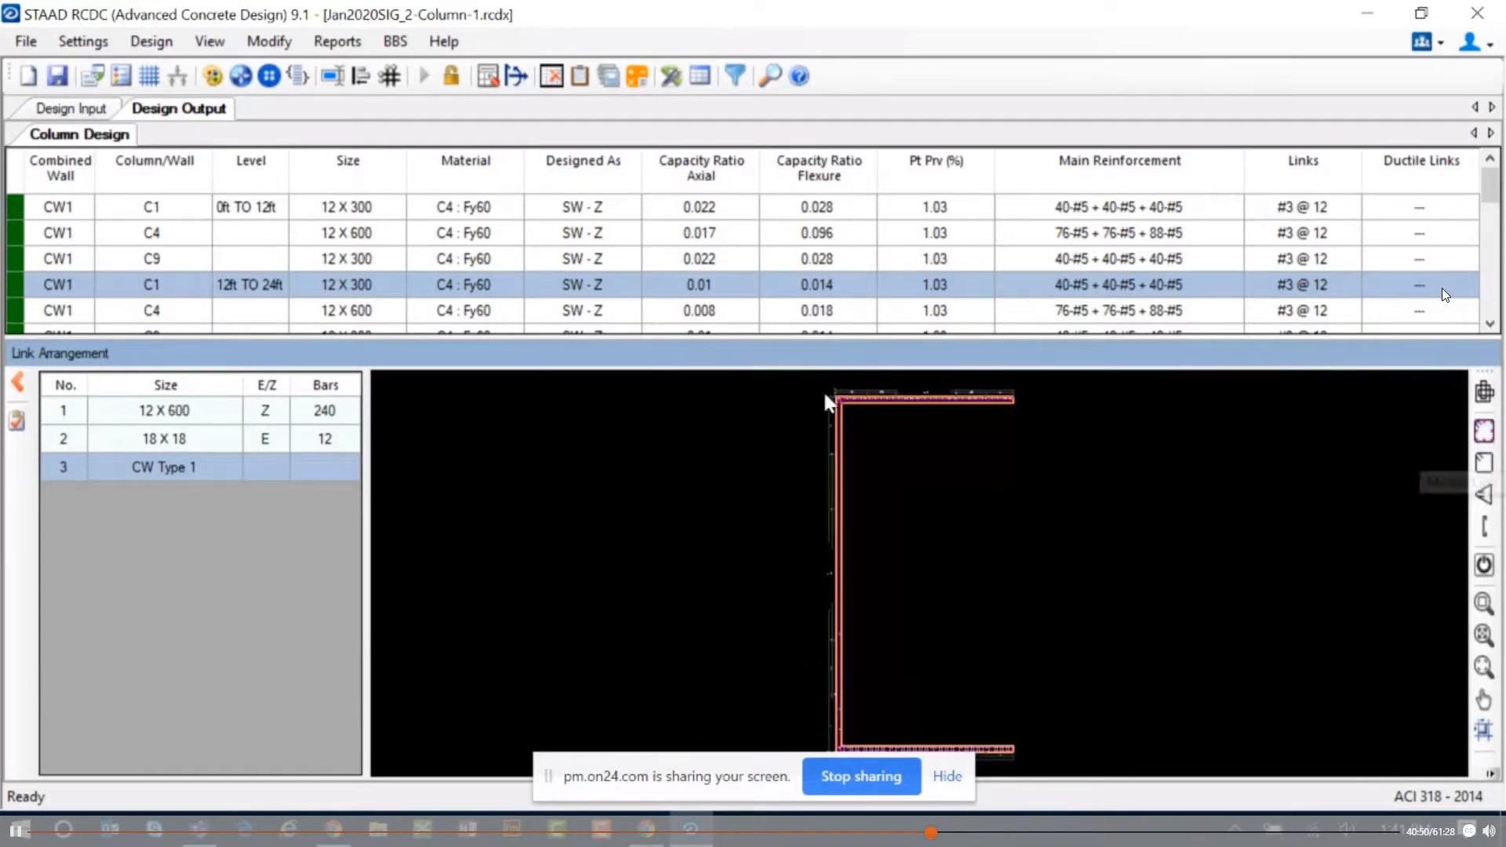
pyautogui.scroll(4, 1049, 437)
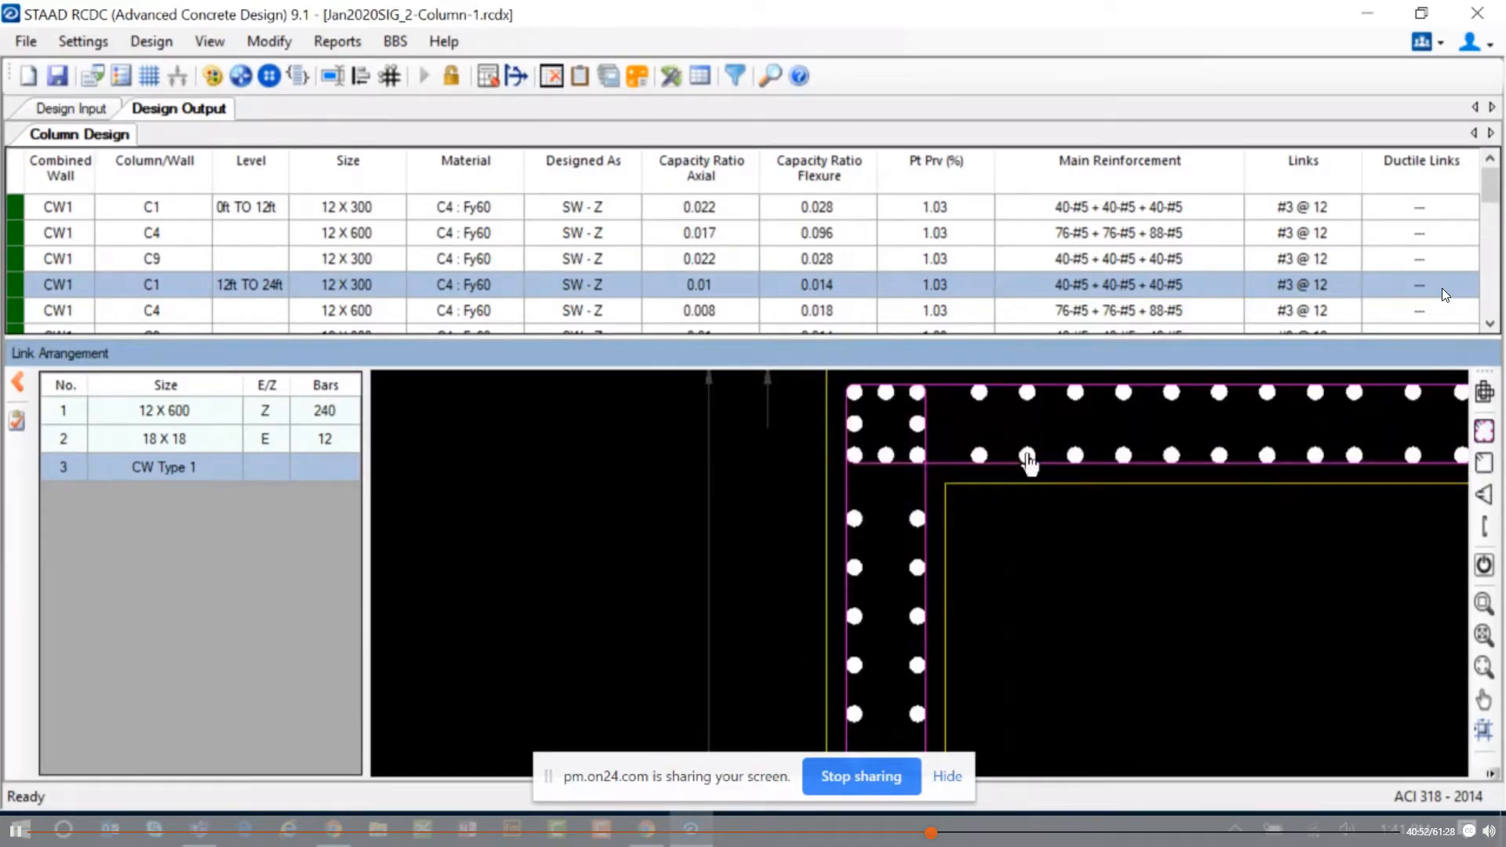
pyautogui.moveTo(1028, 457); pyautogui.dragTo(892, 544, button='middle')
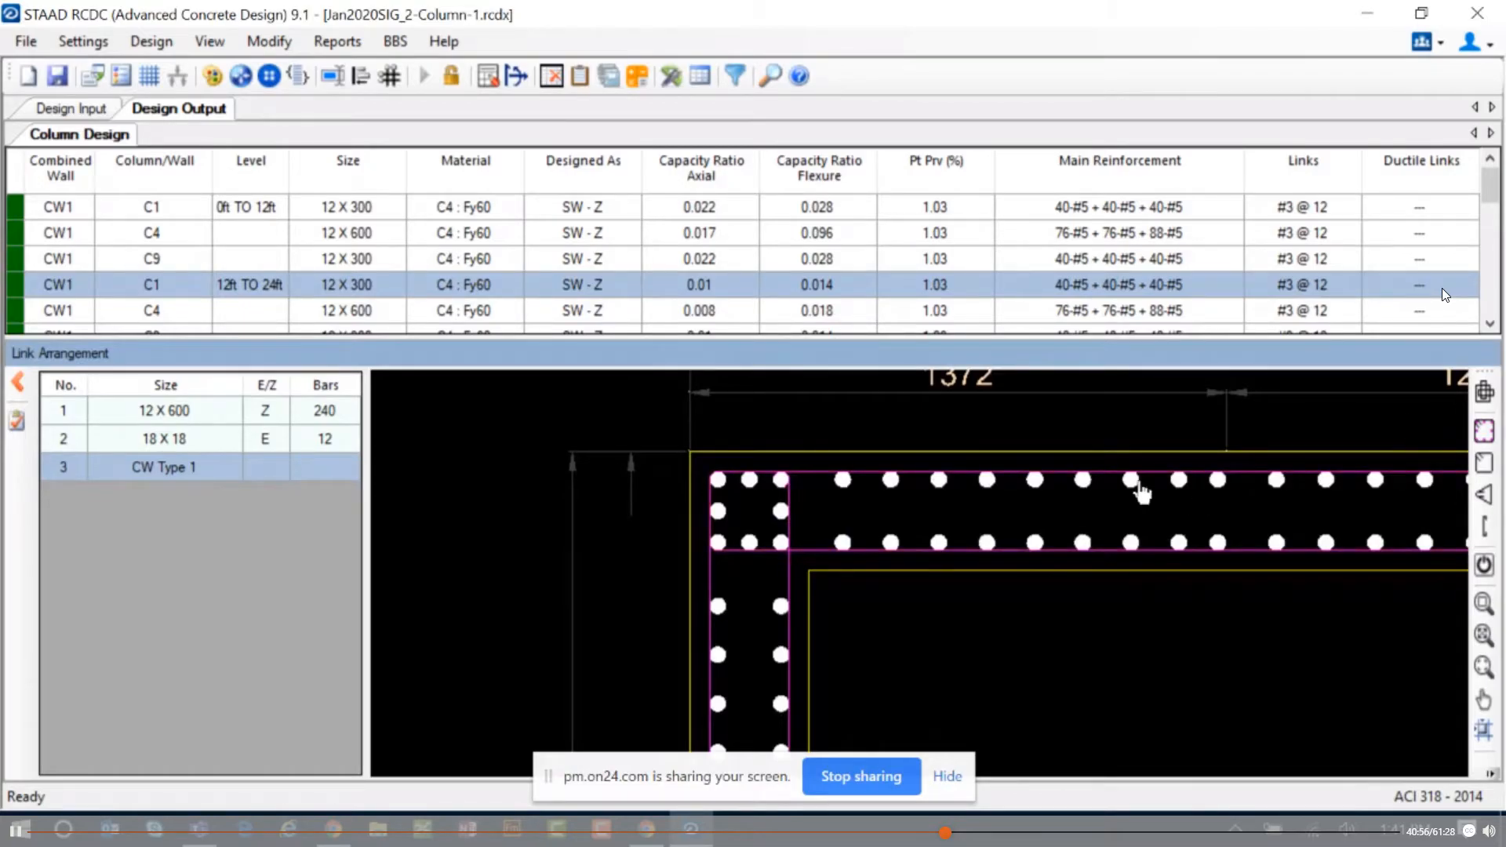
# Step: Place 4-bar links around two neighbouring bar groups beside the upper corner, and close the link arrangement
pyautogui.click(1480, 471)
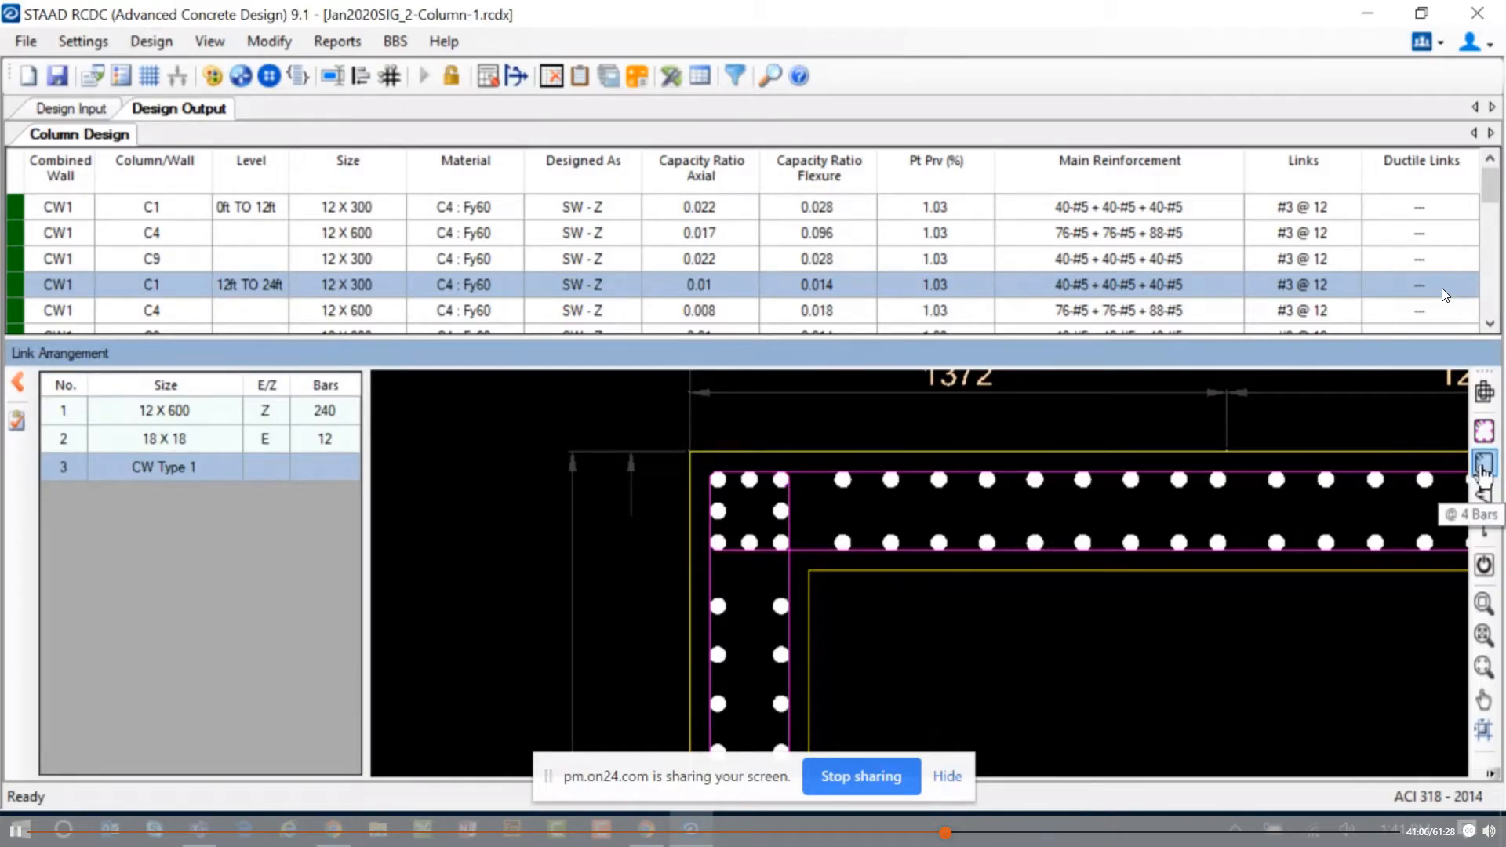
pyautogui.click(1481, 468)
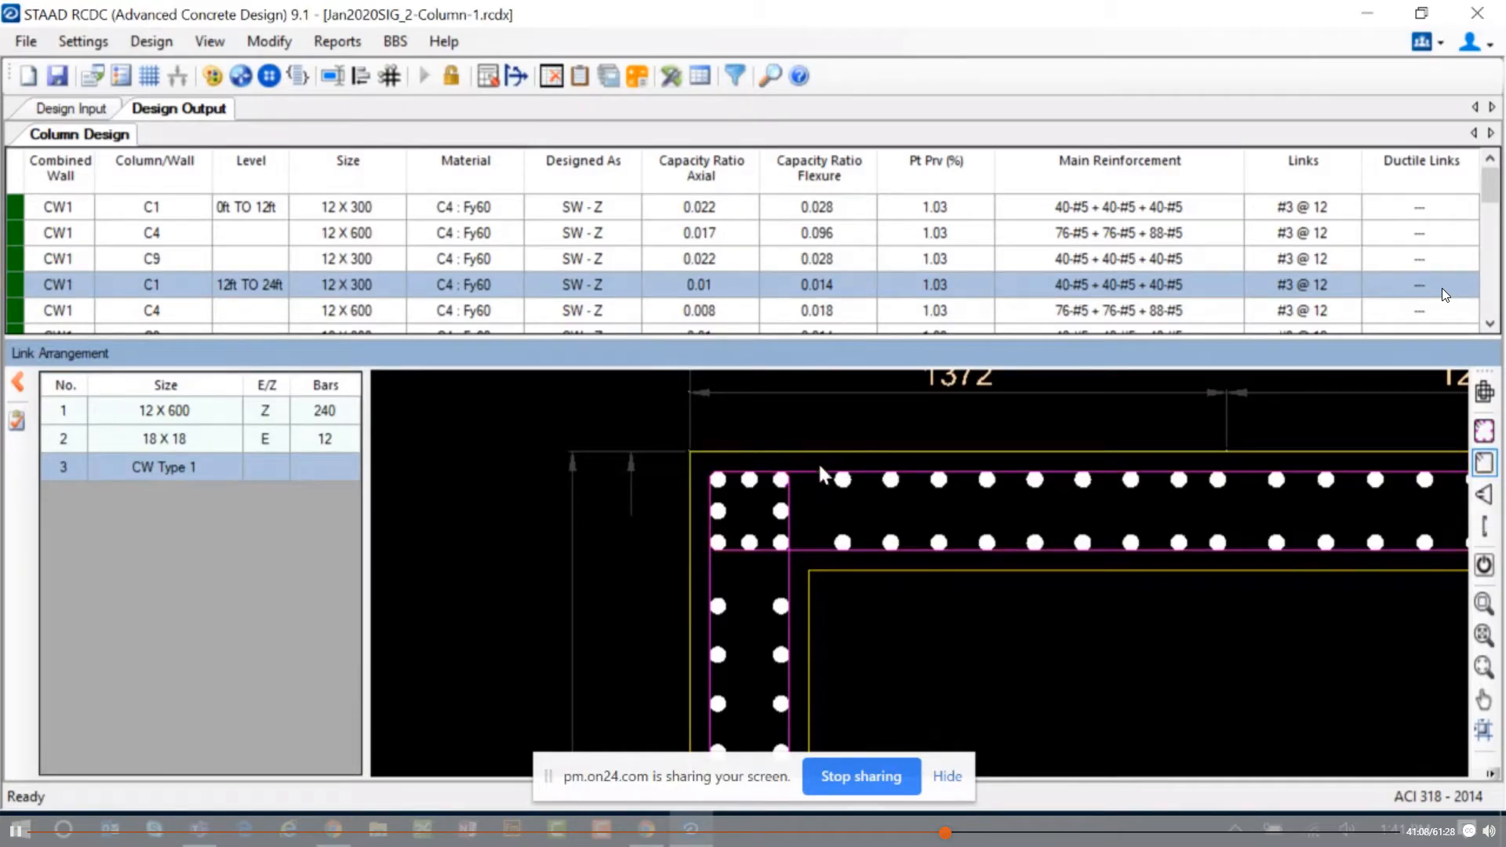
pyautogui.moveTo(821, 461); pyautogui.dragTo(1001, 551)
pyautogui.moveTo(1007, 449); pyautogui.dragTo(1195, 568)
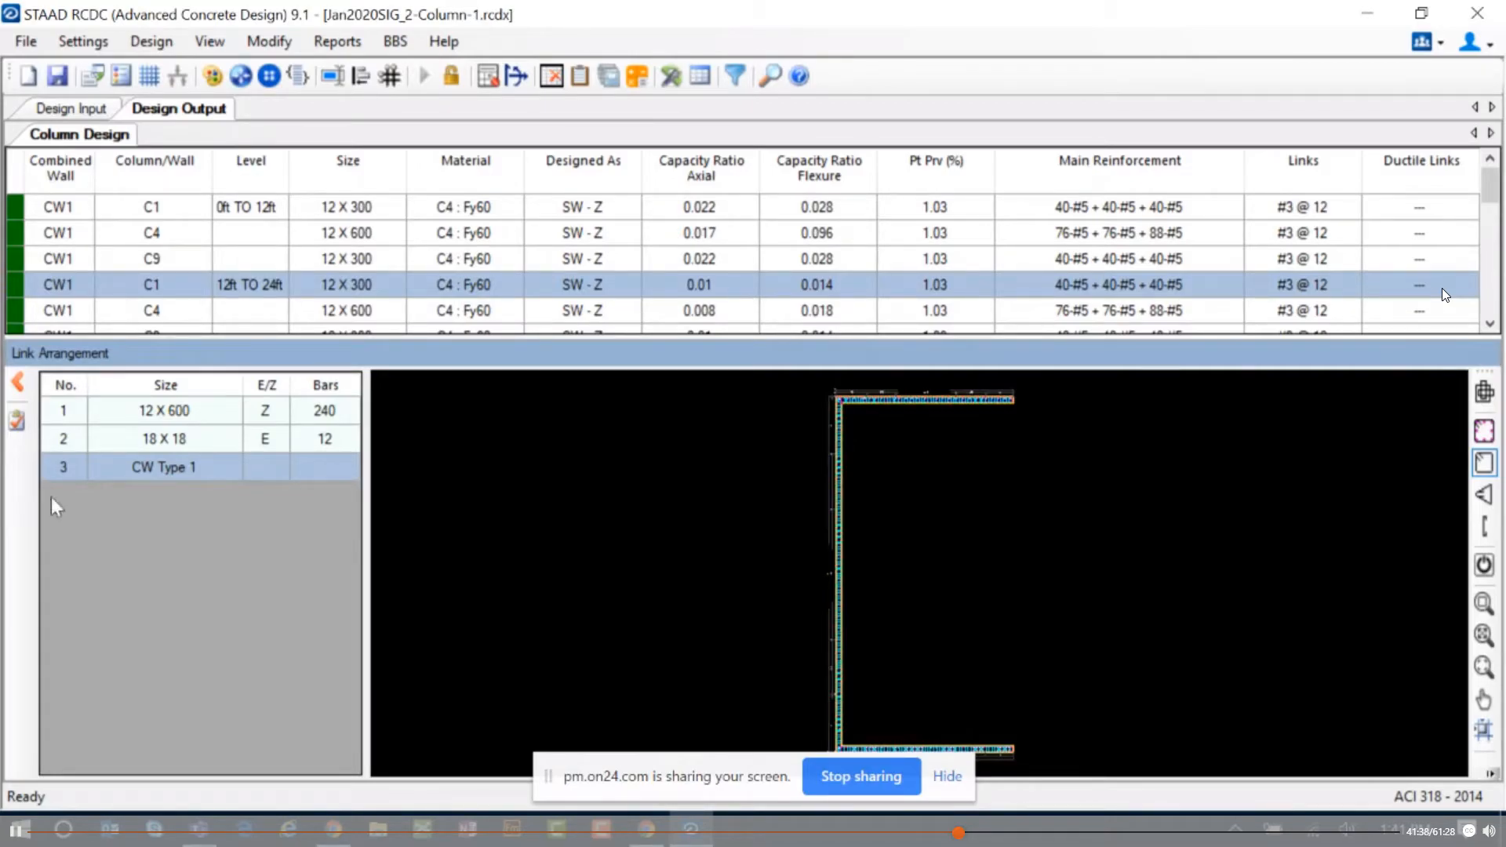
pyautogui.click(17, 422)
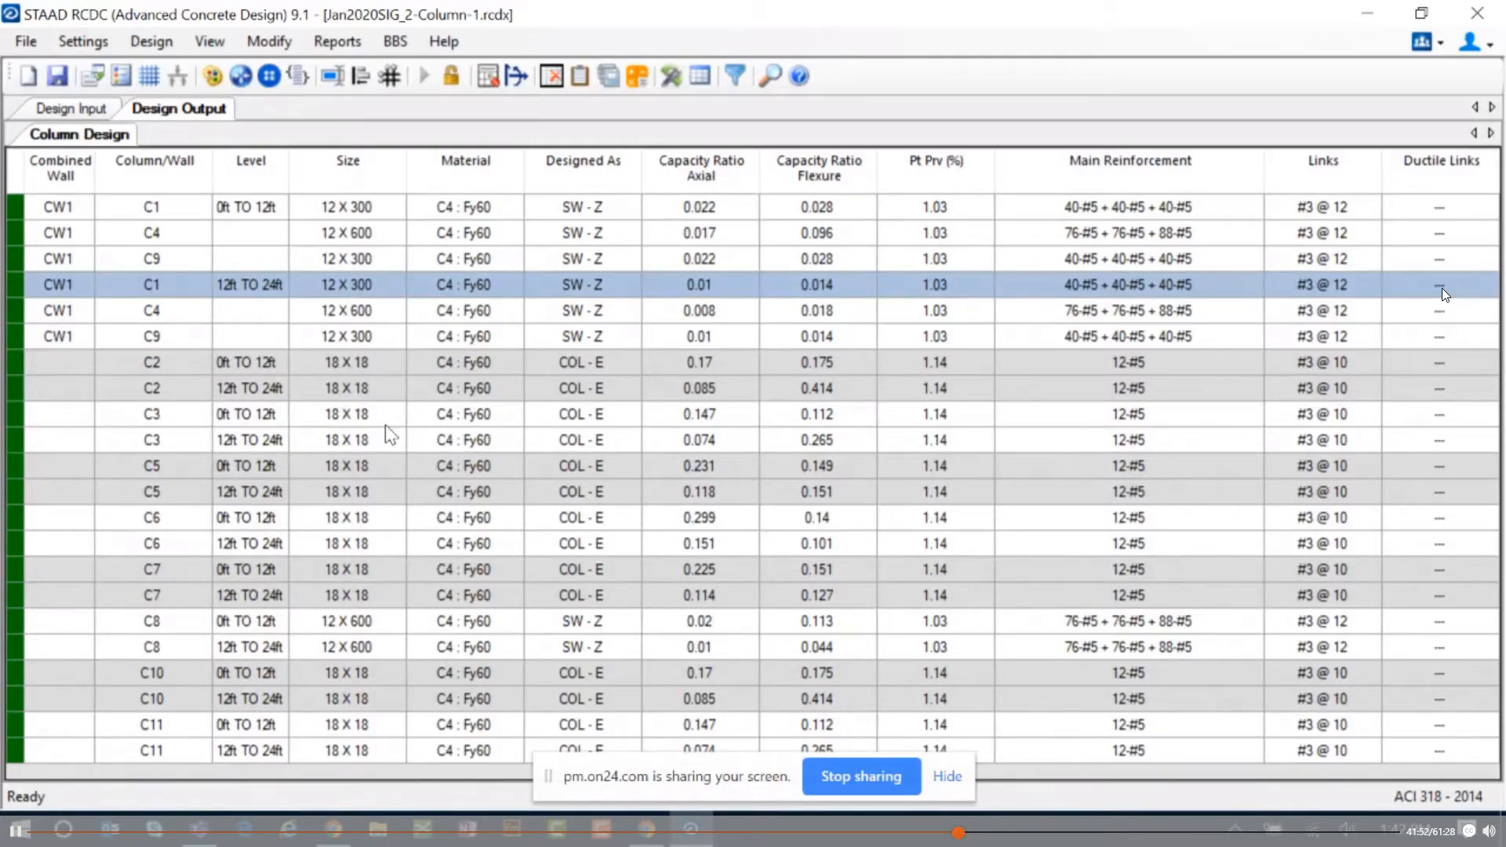
# Step: Generate the Design Calculations report for all combined walls, leaving the individual columns out
pyautogui.click(336, 41)
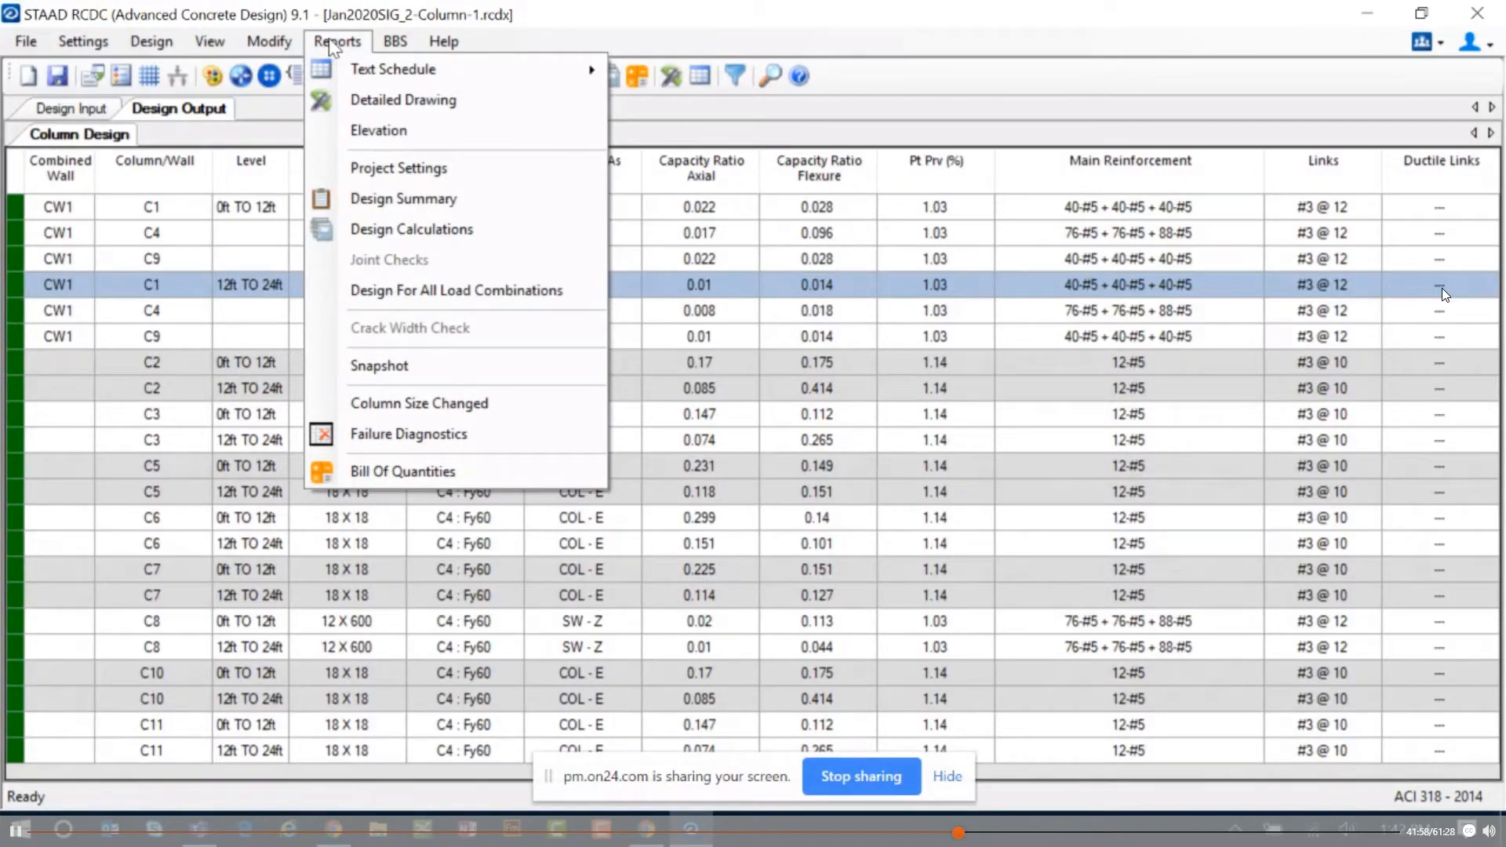
pyautogui.click(412, 229)
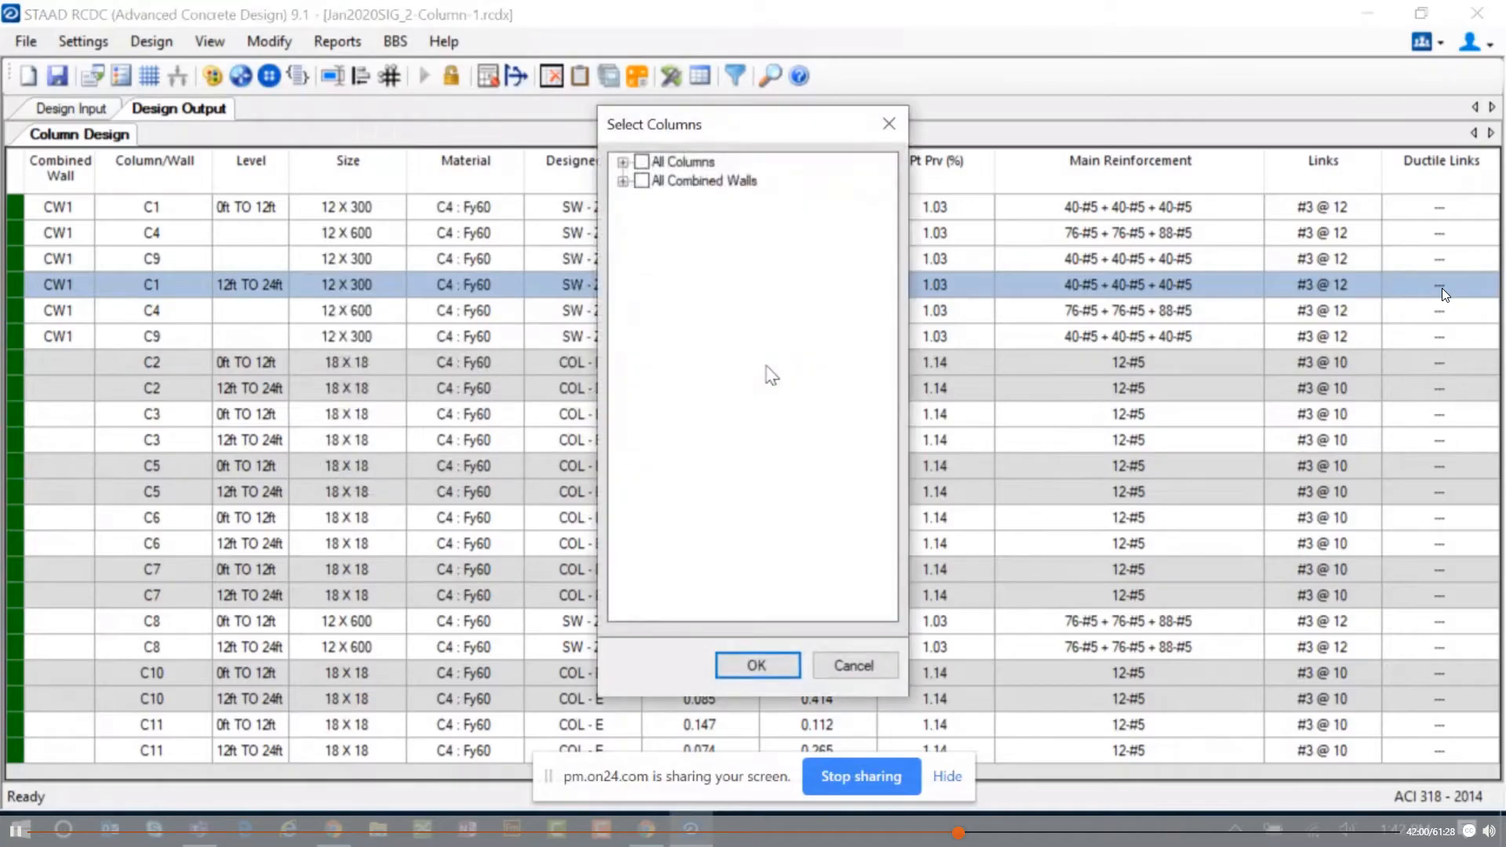
pyautogui.click(641, 182)
pyautogui.click(624, 163)
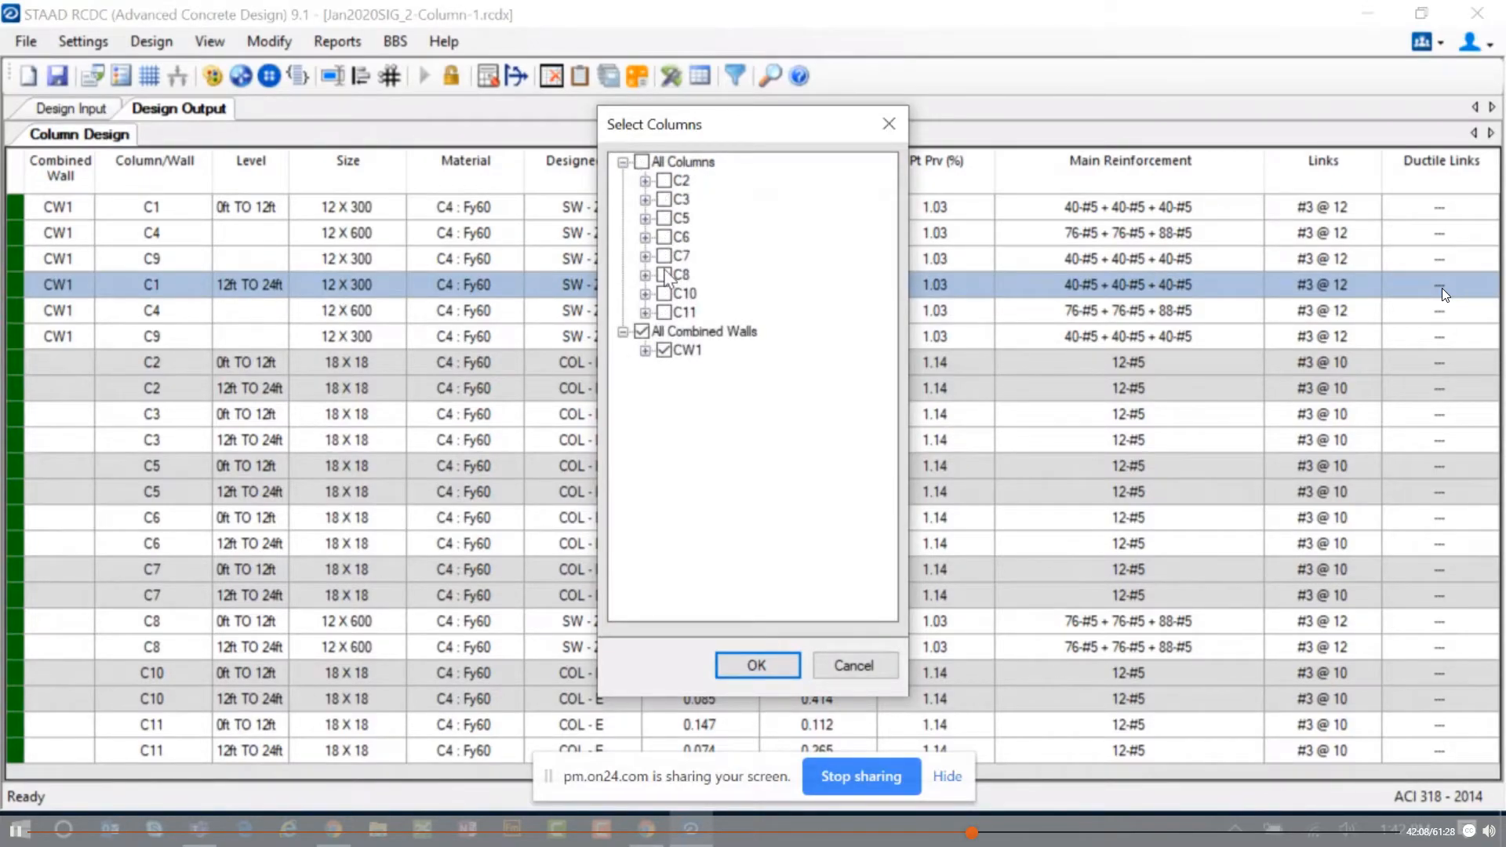
pyautogui.click(642, 161)
pyautogui.click(624, 162)
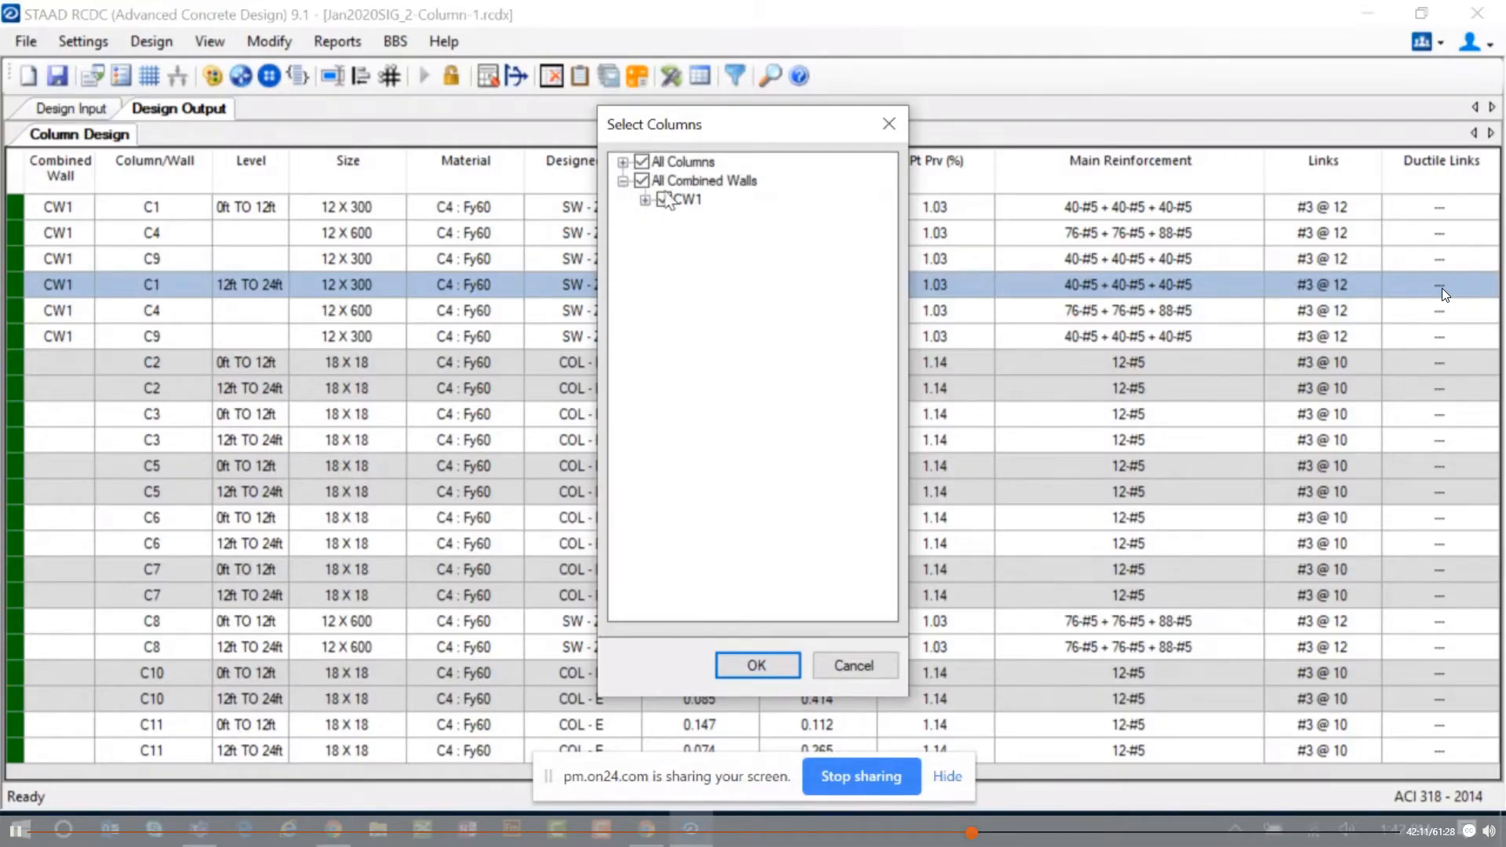
pyautogui.click(641, 162)
pyautogui.click(746, 668)
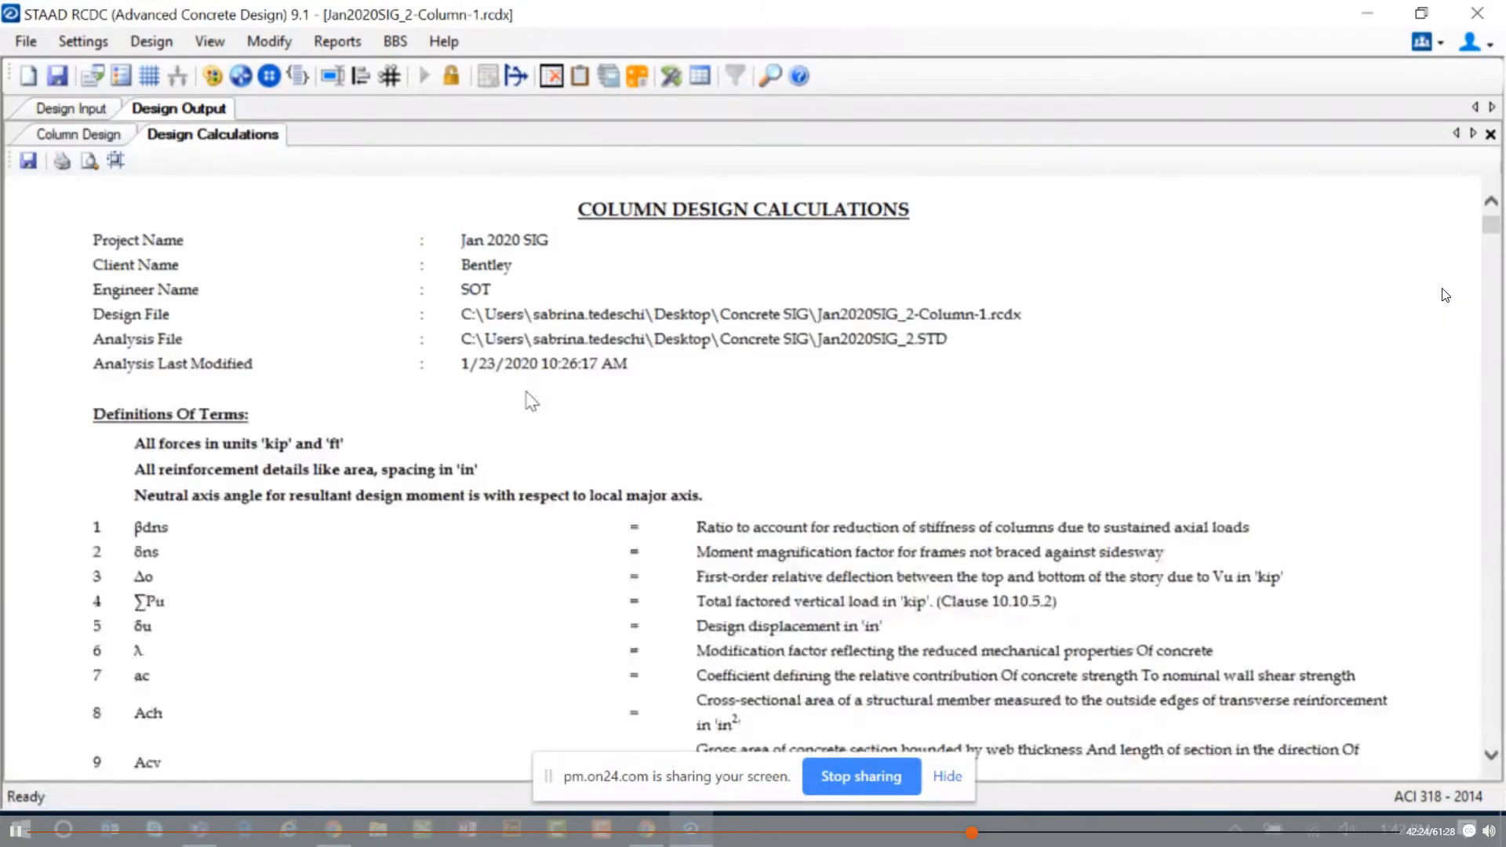
# Step: Read through the report's definitions of terms and its ACI 318 - 2014 code references
pyautogui.scroll(-5, 739, 413)
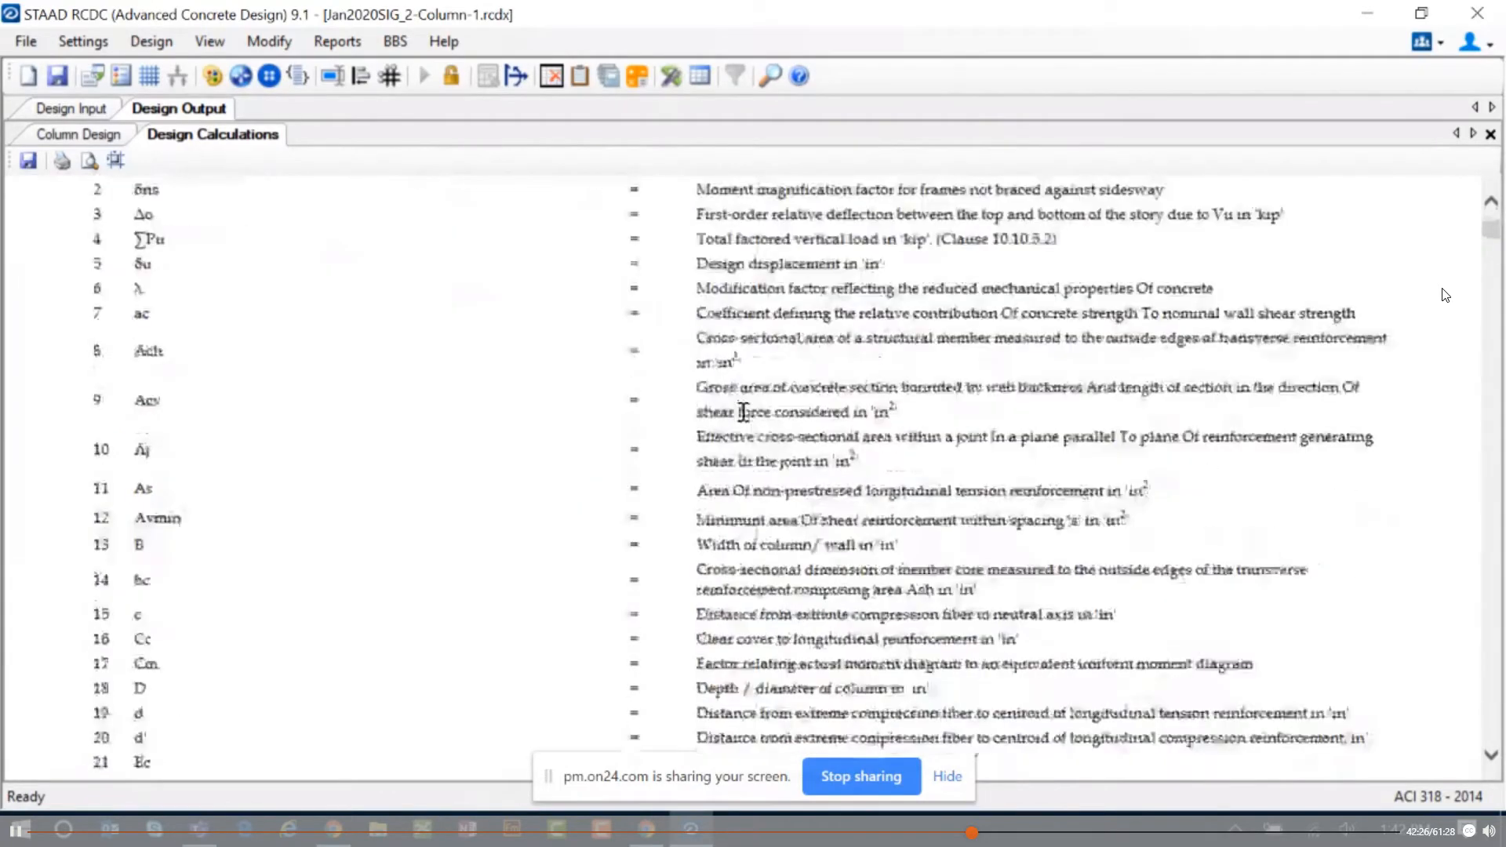
pyautogui.scroll(-15, 742, 424)
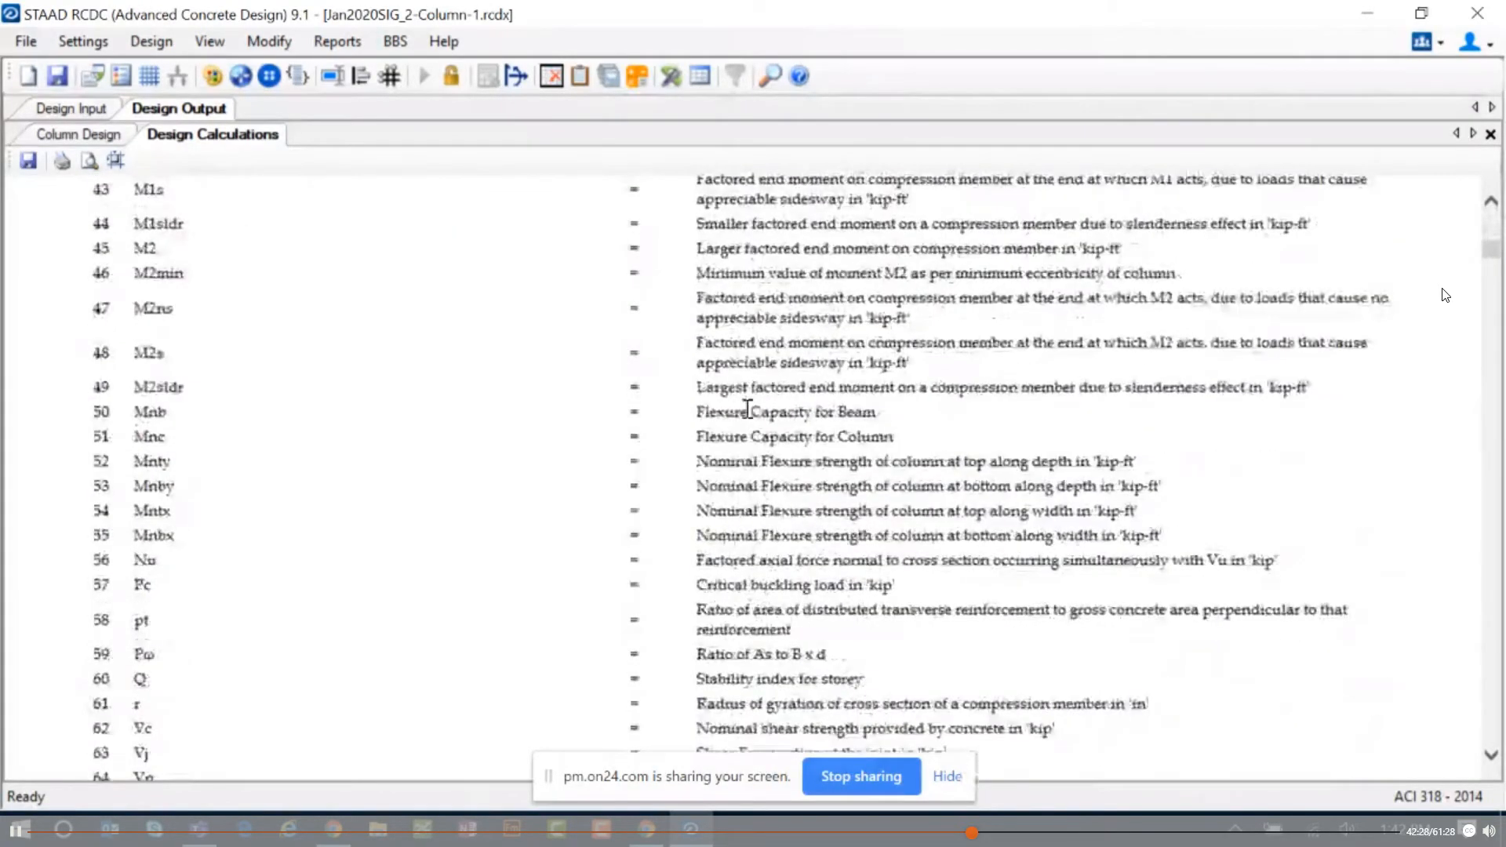
pyautogui.scroll(-5, 746, 413)
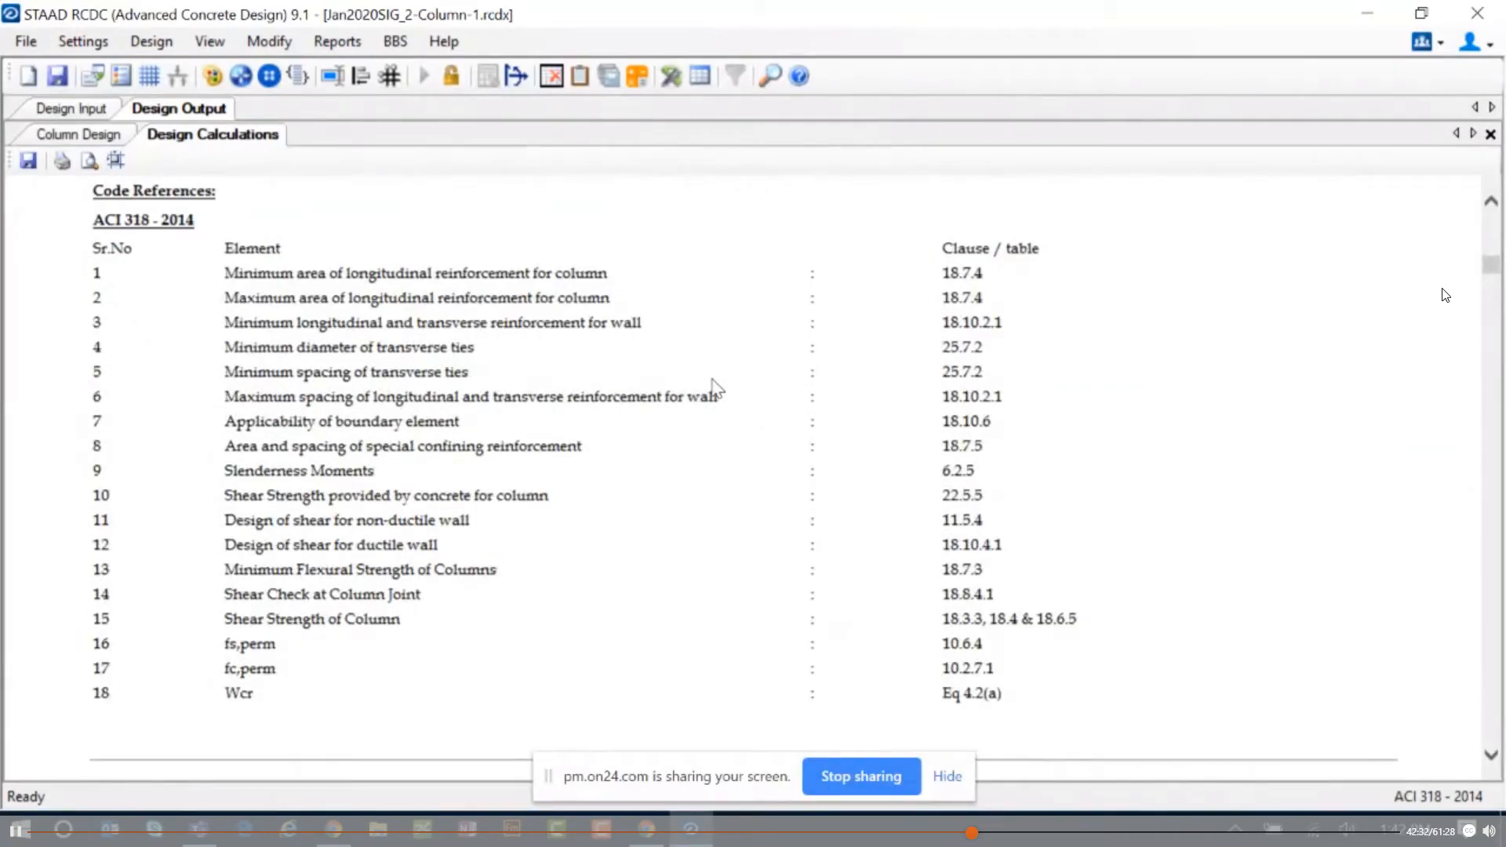
# Step: Review wall C1's calculations in combined wall CW1, covering general data, stability, slenderness, design moments, axial and moment capacity checks
pyautogui.scroll(-14, 714, 388)
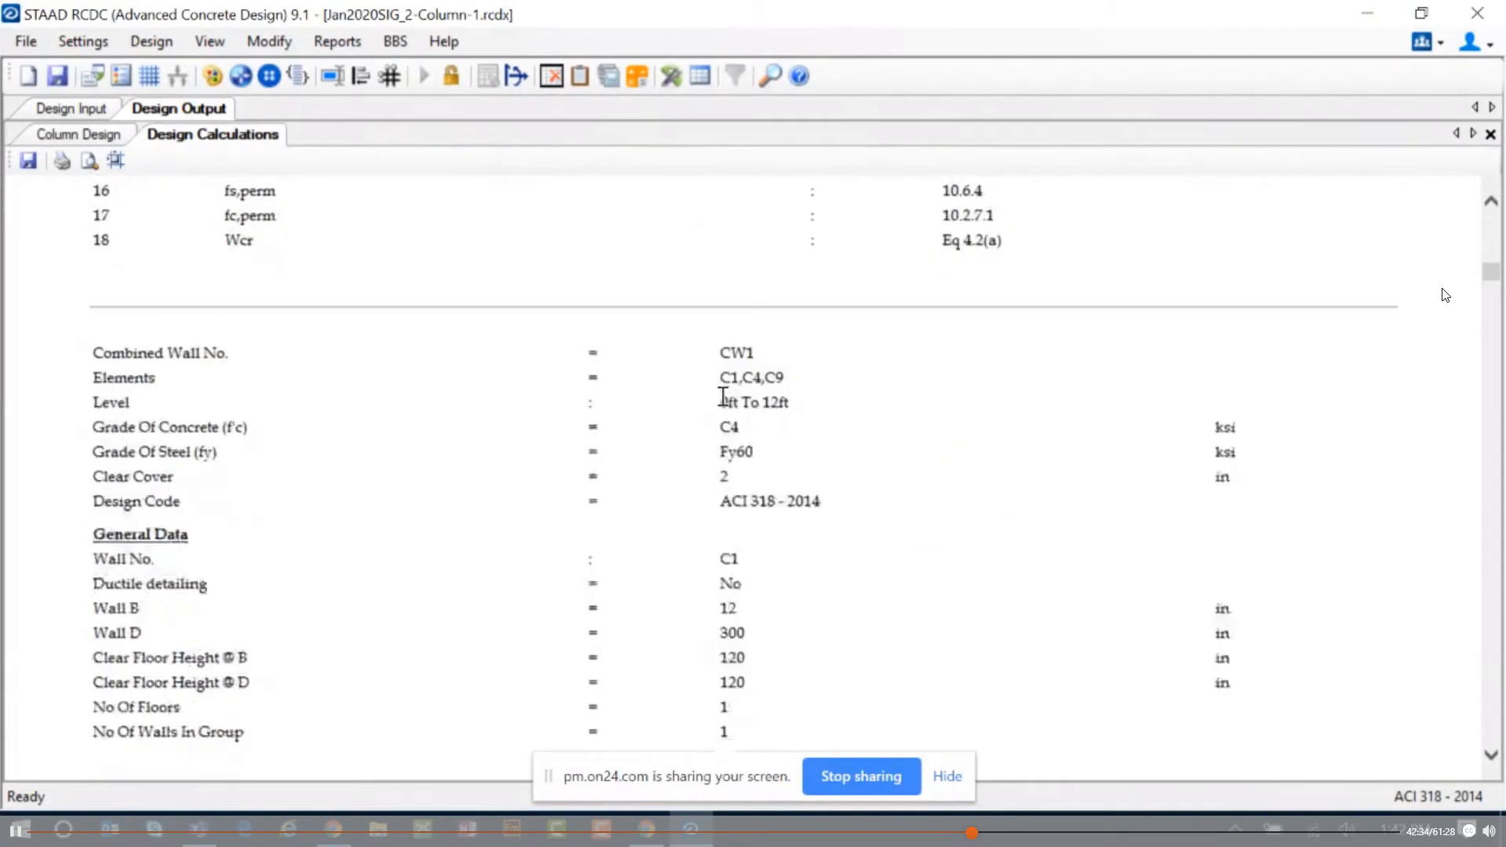
pyautogui.scroll(-4, 727, 400)
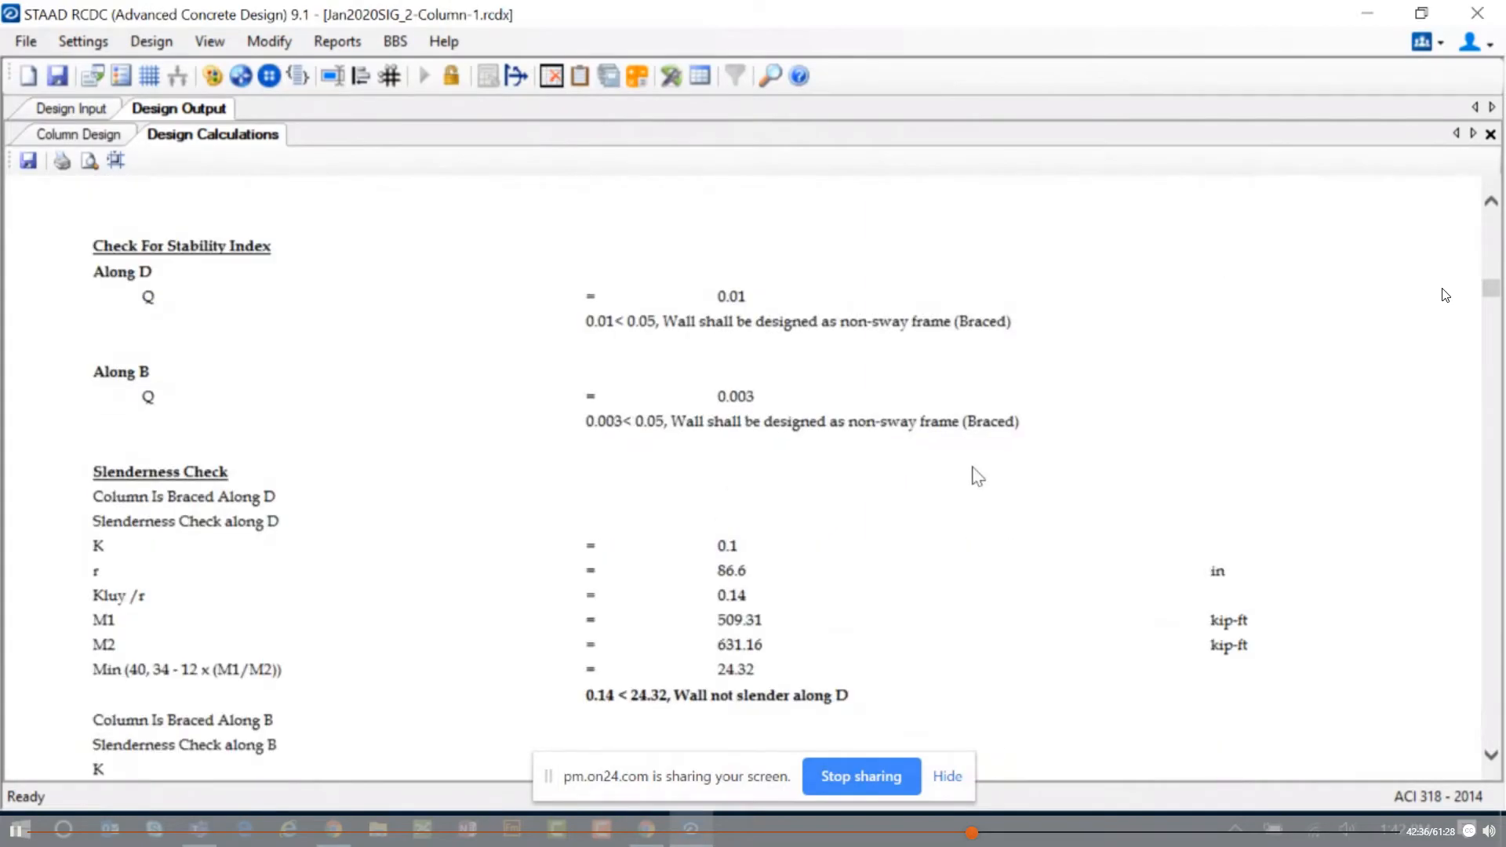
pyautogui.scroll(-3, 462, 317)
pyautogui.scroll(-3, 463, 318)
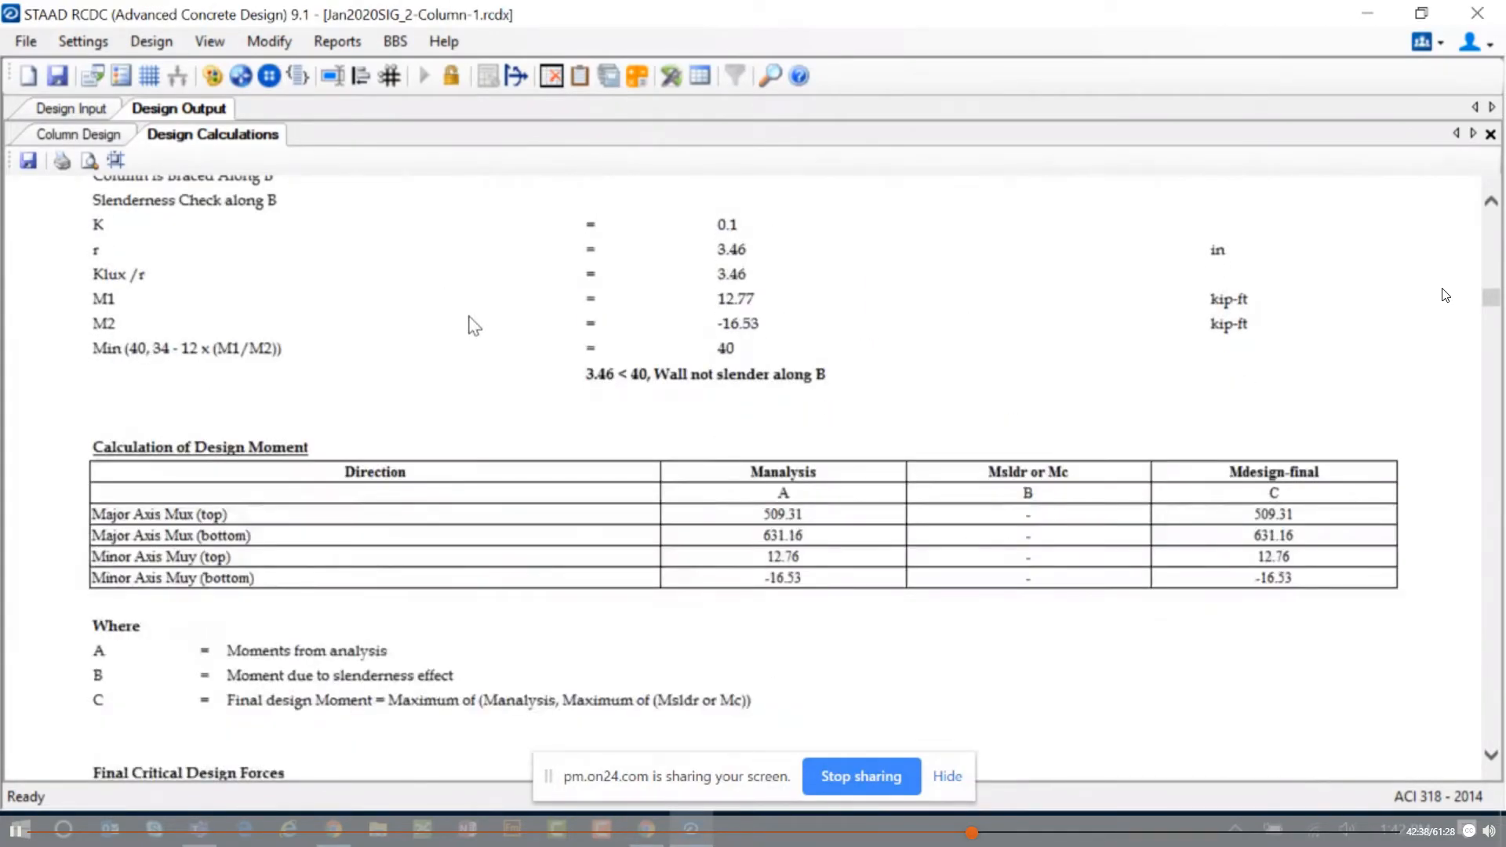
pyautogui.scroll(-2, 469, 322)
pyautogui.scroll(-5, 504, 333)
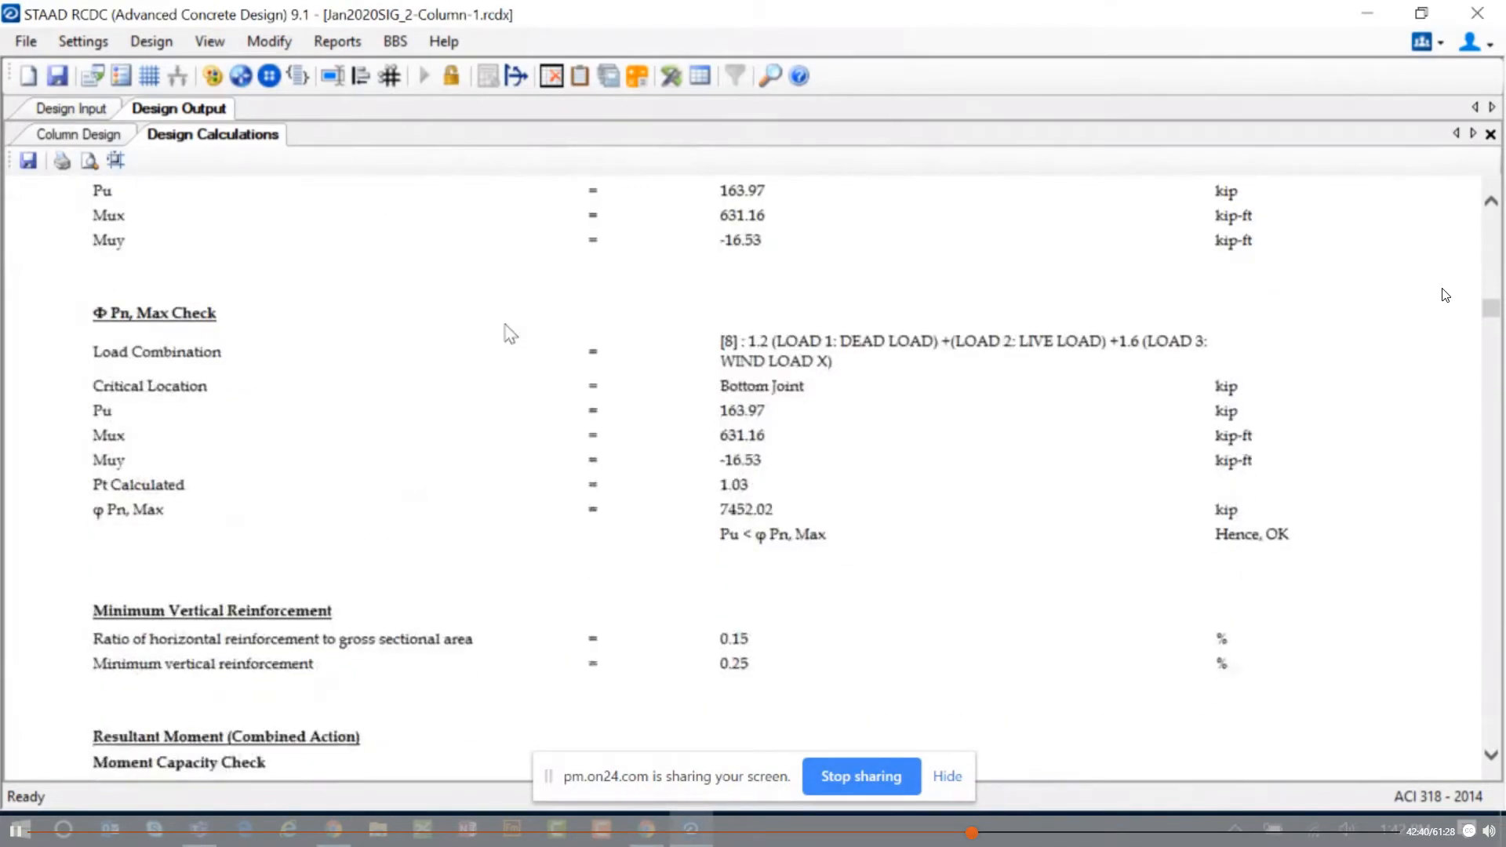
pyautogui.scroll(-10, 578, 360)
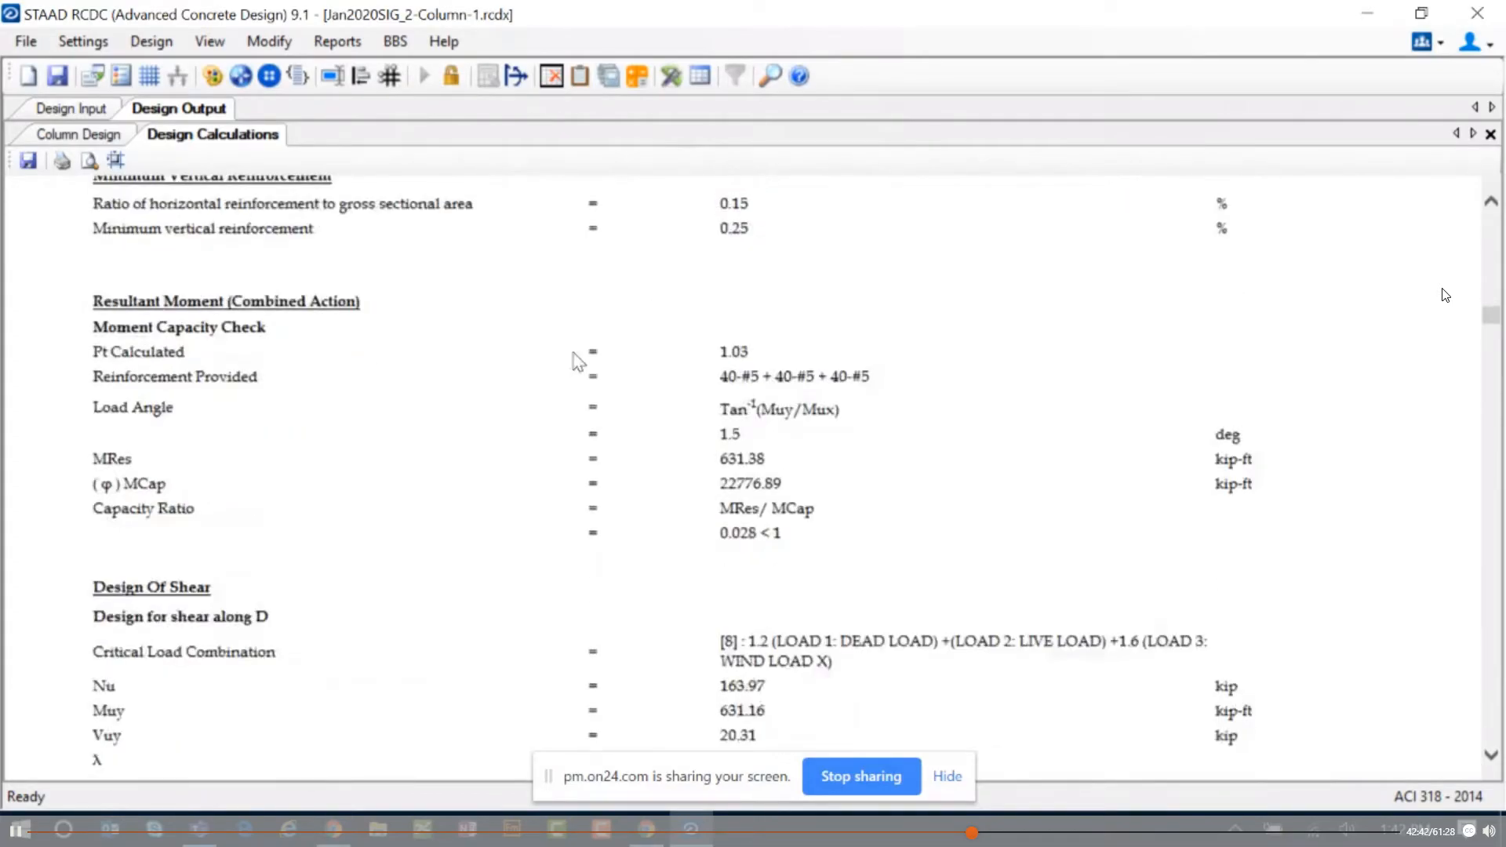
# Step: Review the moment capacity, shear, link and design summary calculations of walls C1 and C4 in combined wall CW1
pyautogui.scroll(-10, 556, 418)
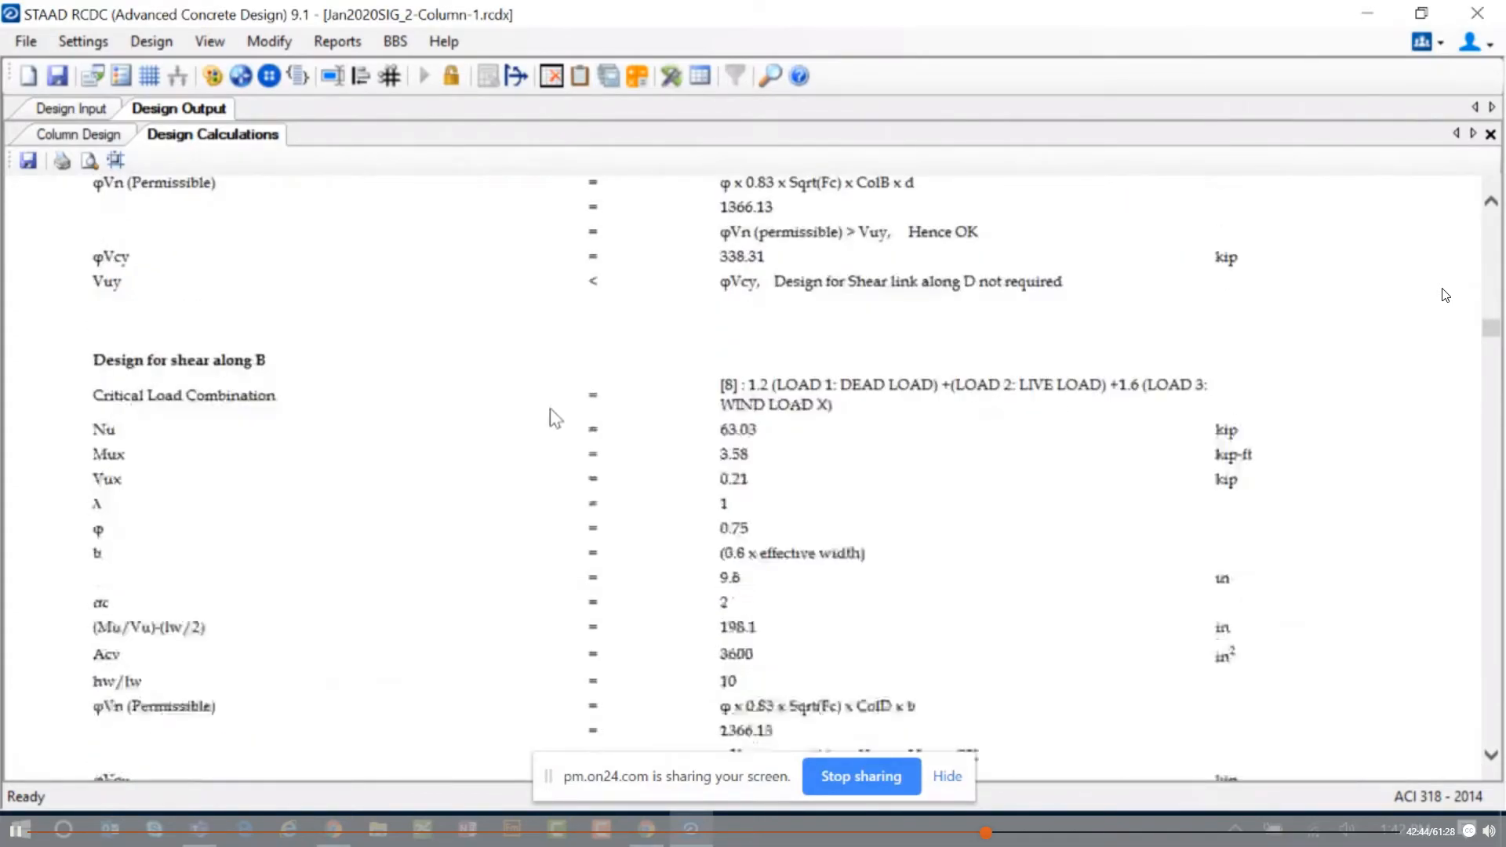
pyautogui.scroll(-12, 609, 434)
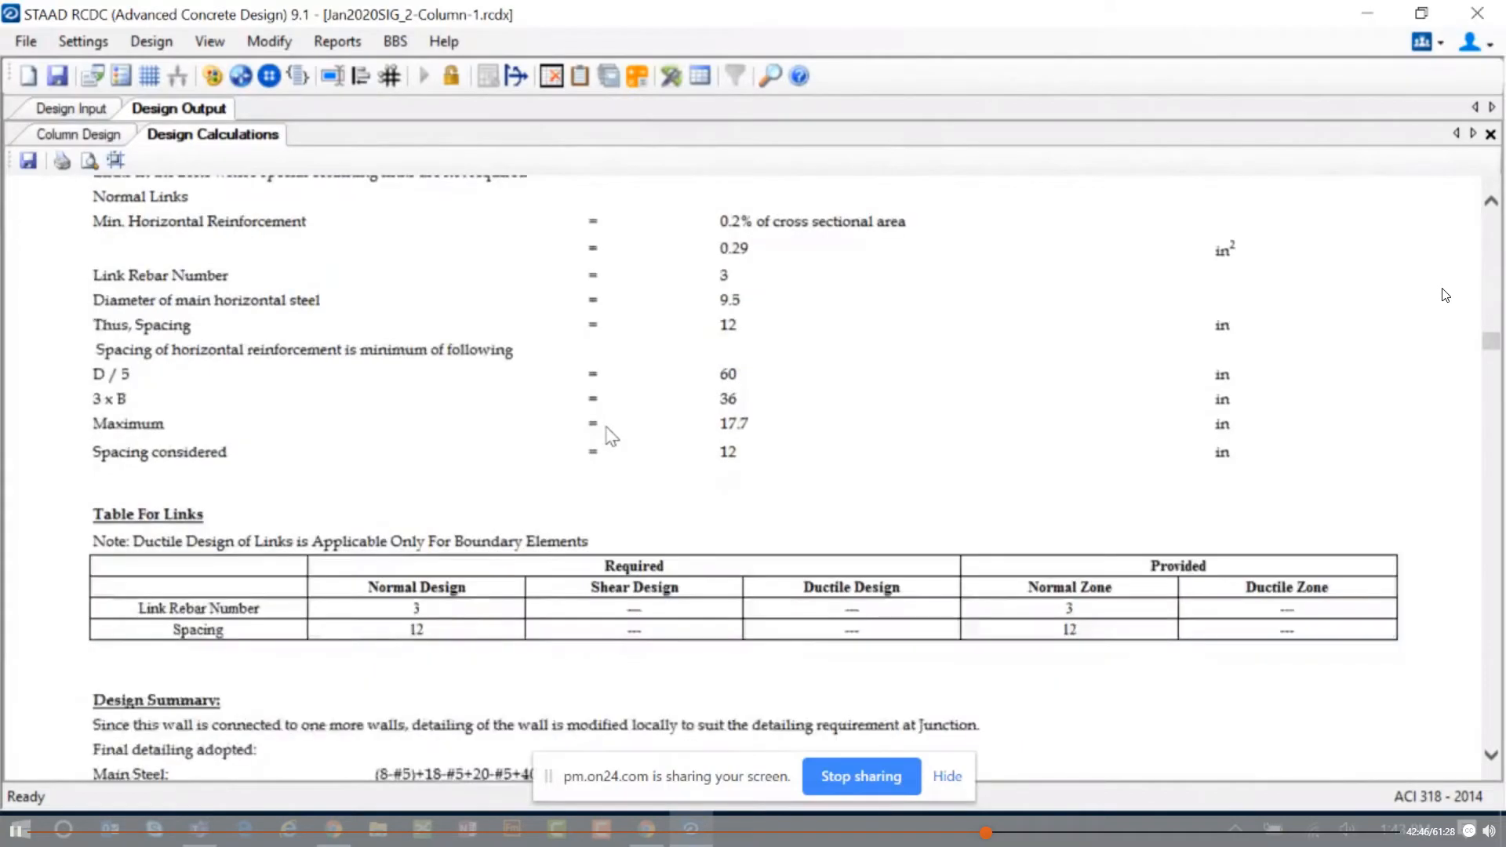
pyautogui.scroll(-12, 678, 460)
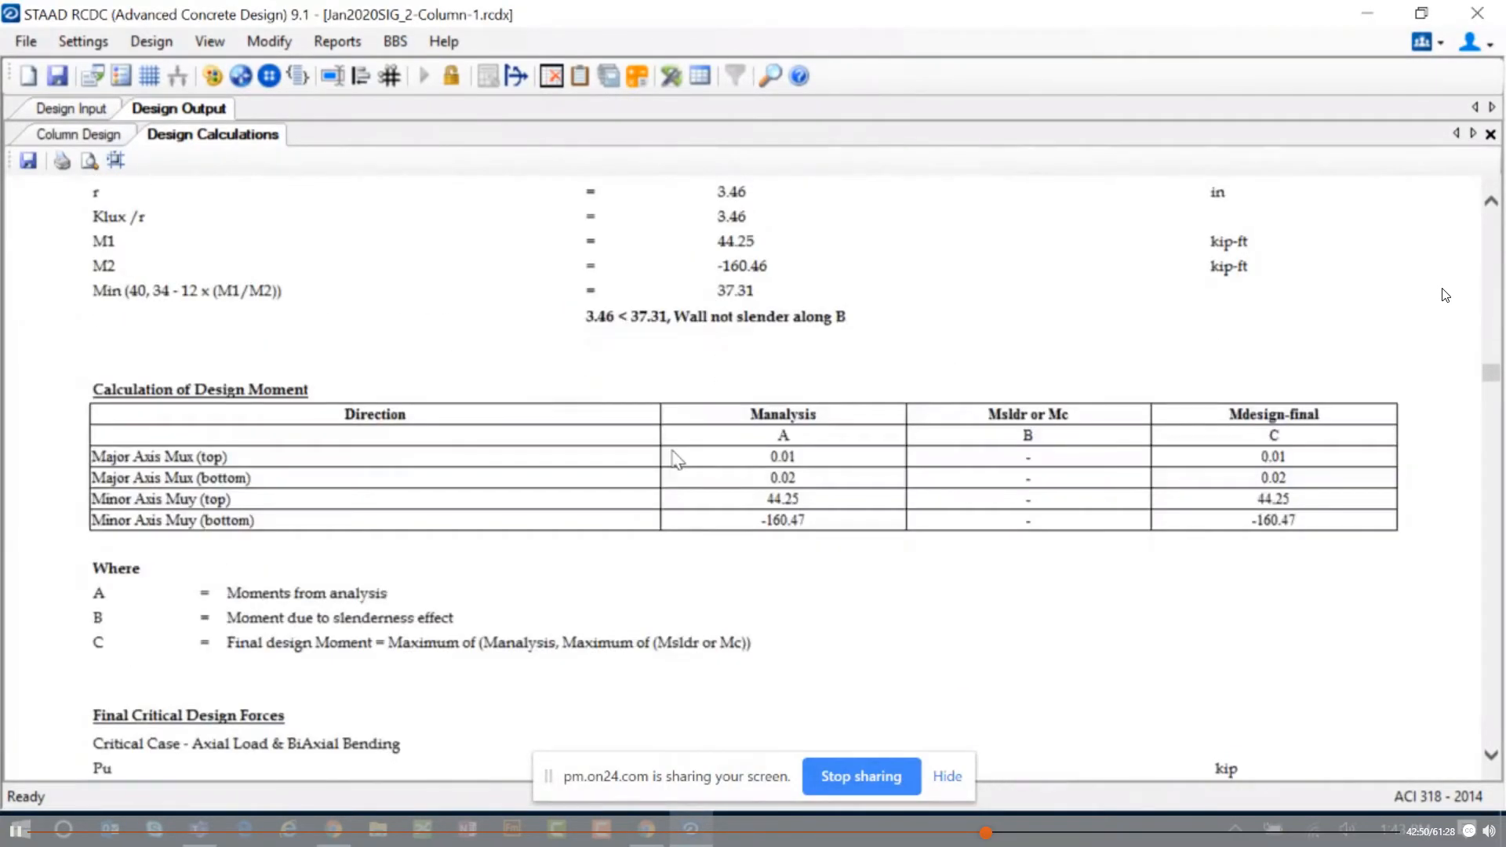
pyautogui.scroll(-12, 676, 459)
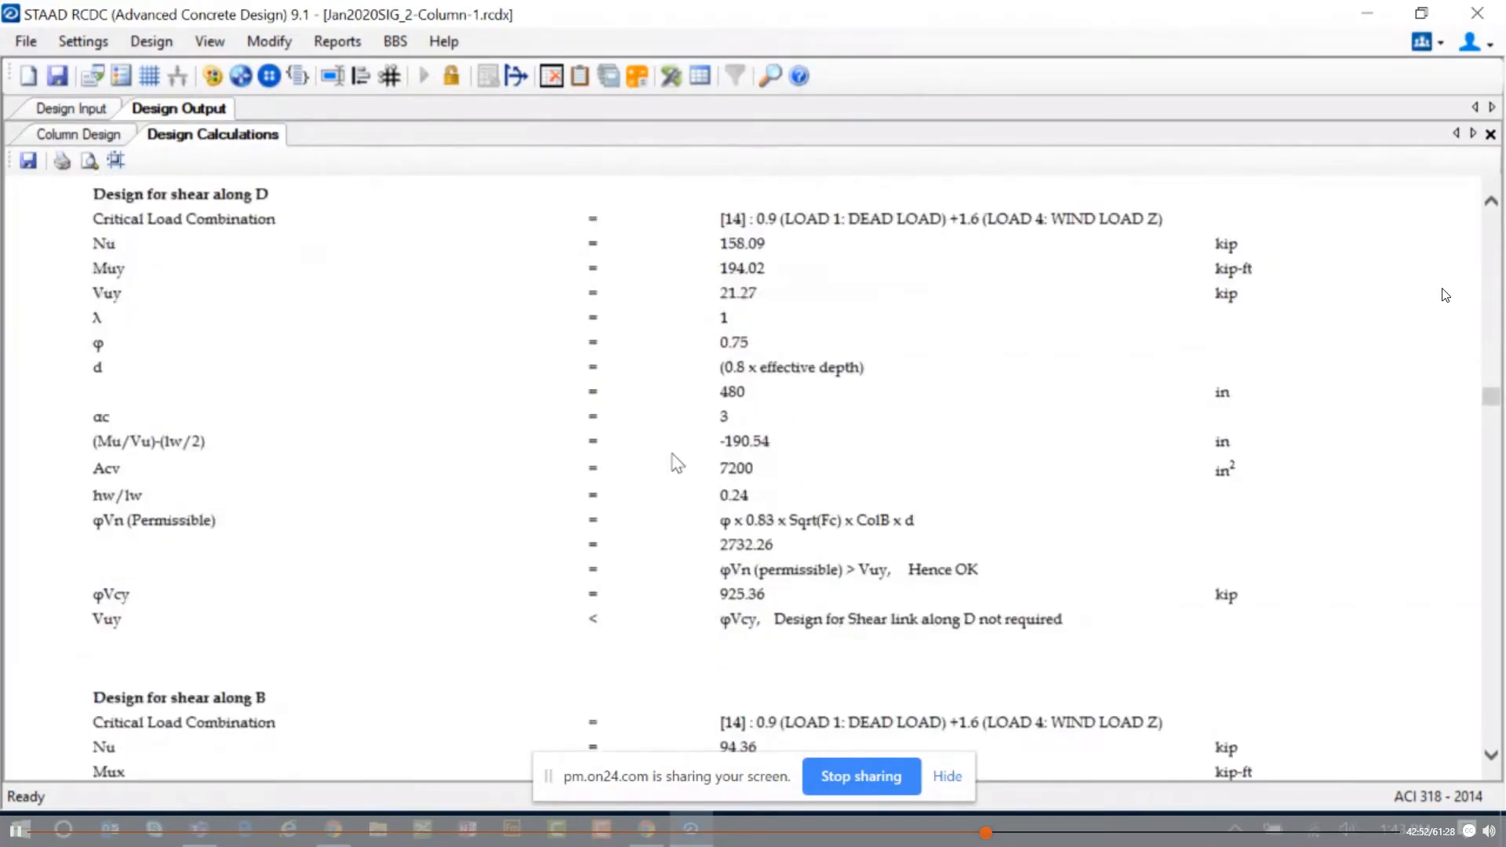
pyautogui.scroll(-12, 677, 463)
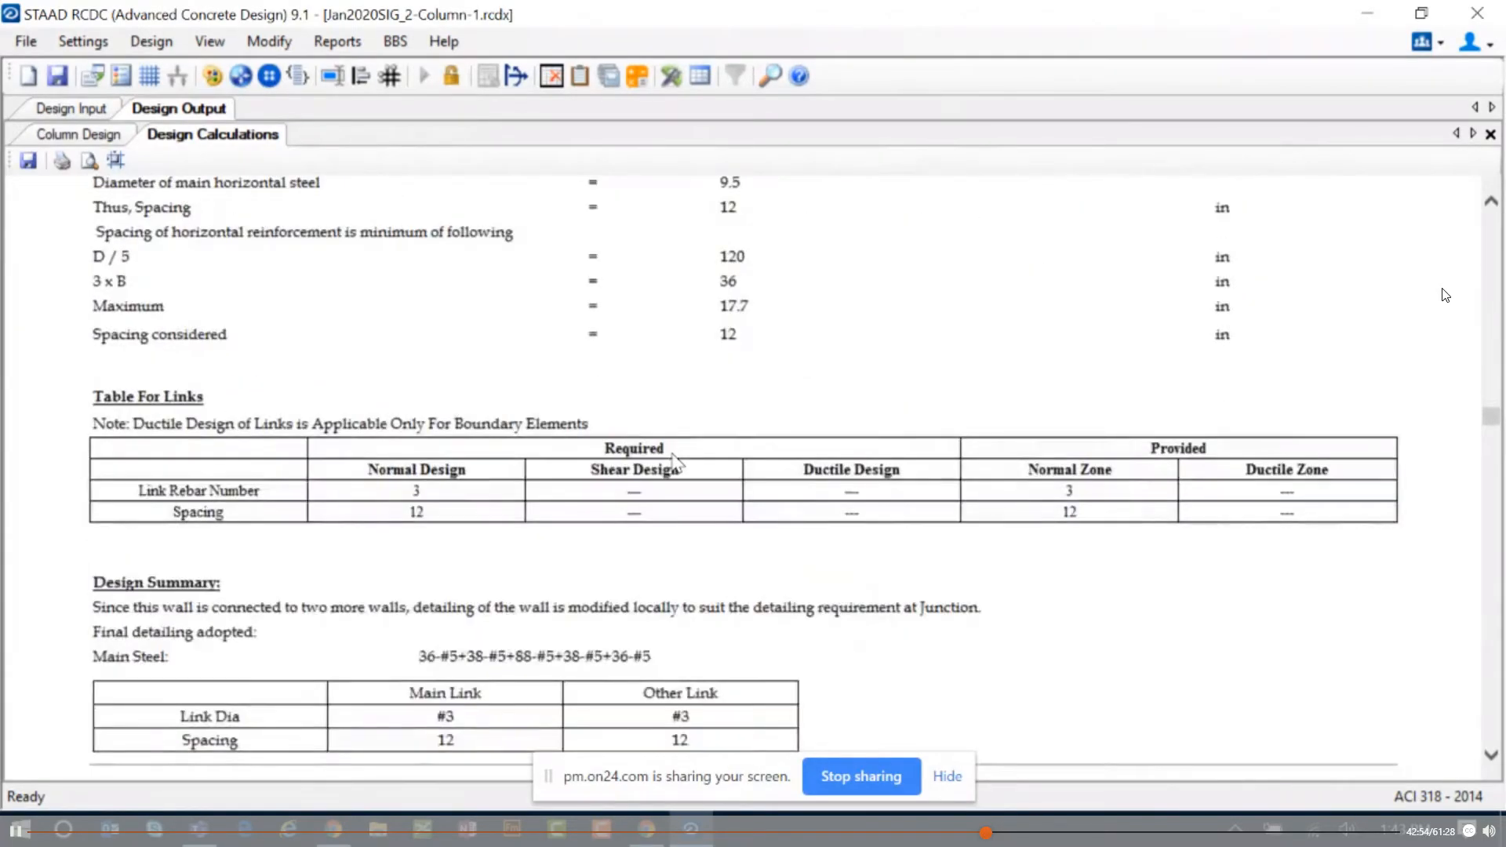
# Step: Review wall C9's calculations down to the C1–C4 and C9–C4 junction tables, and close the Design Calculations report
pyautogui.scroll(-12, 676, 463)
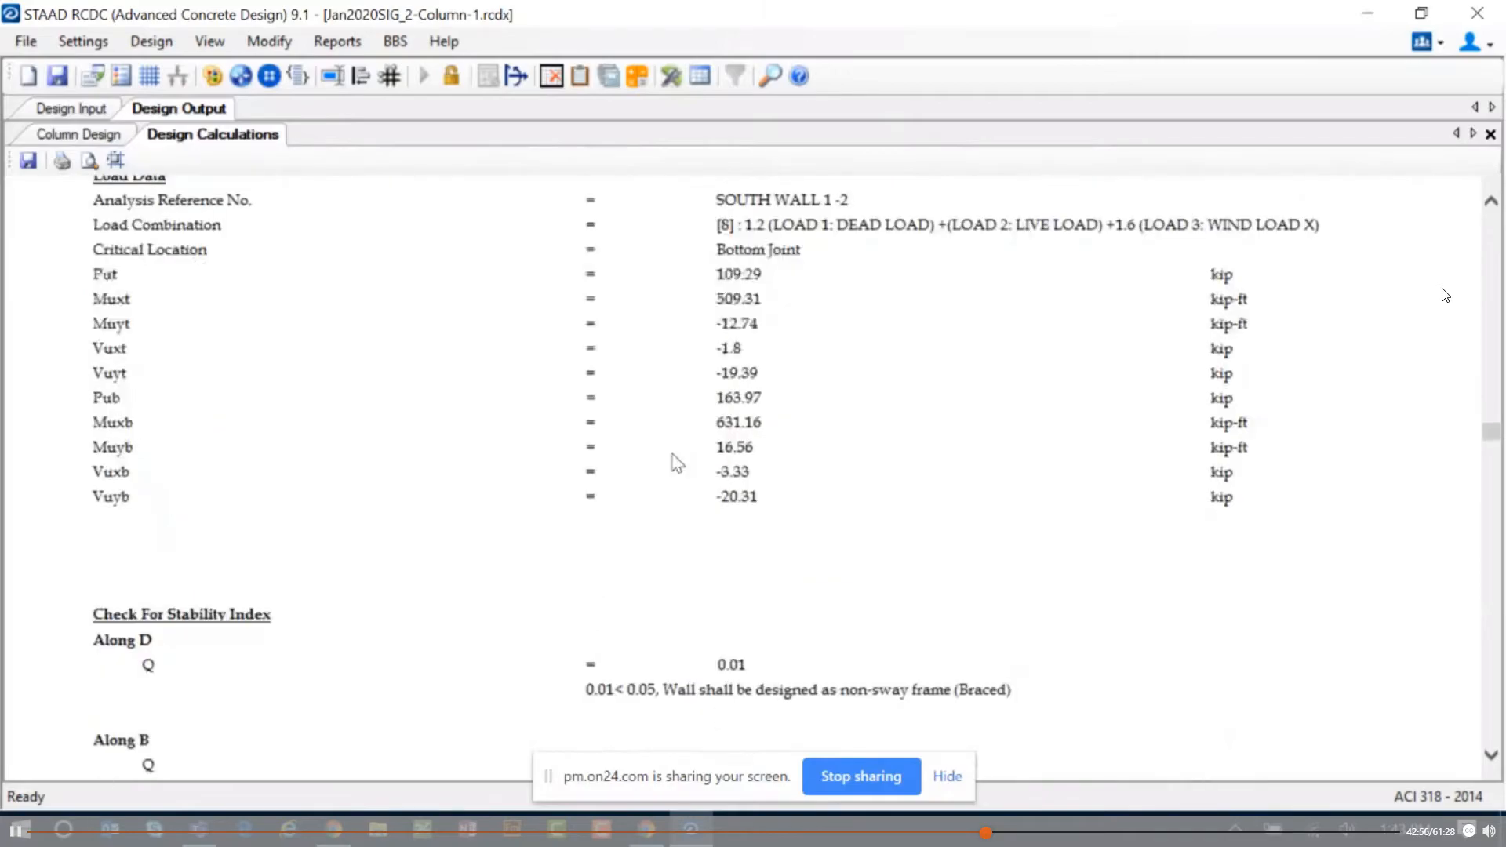
pyautogui.scroll(-10, 676, 462)
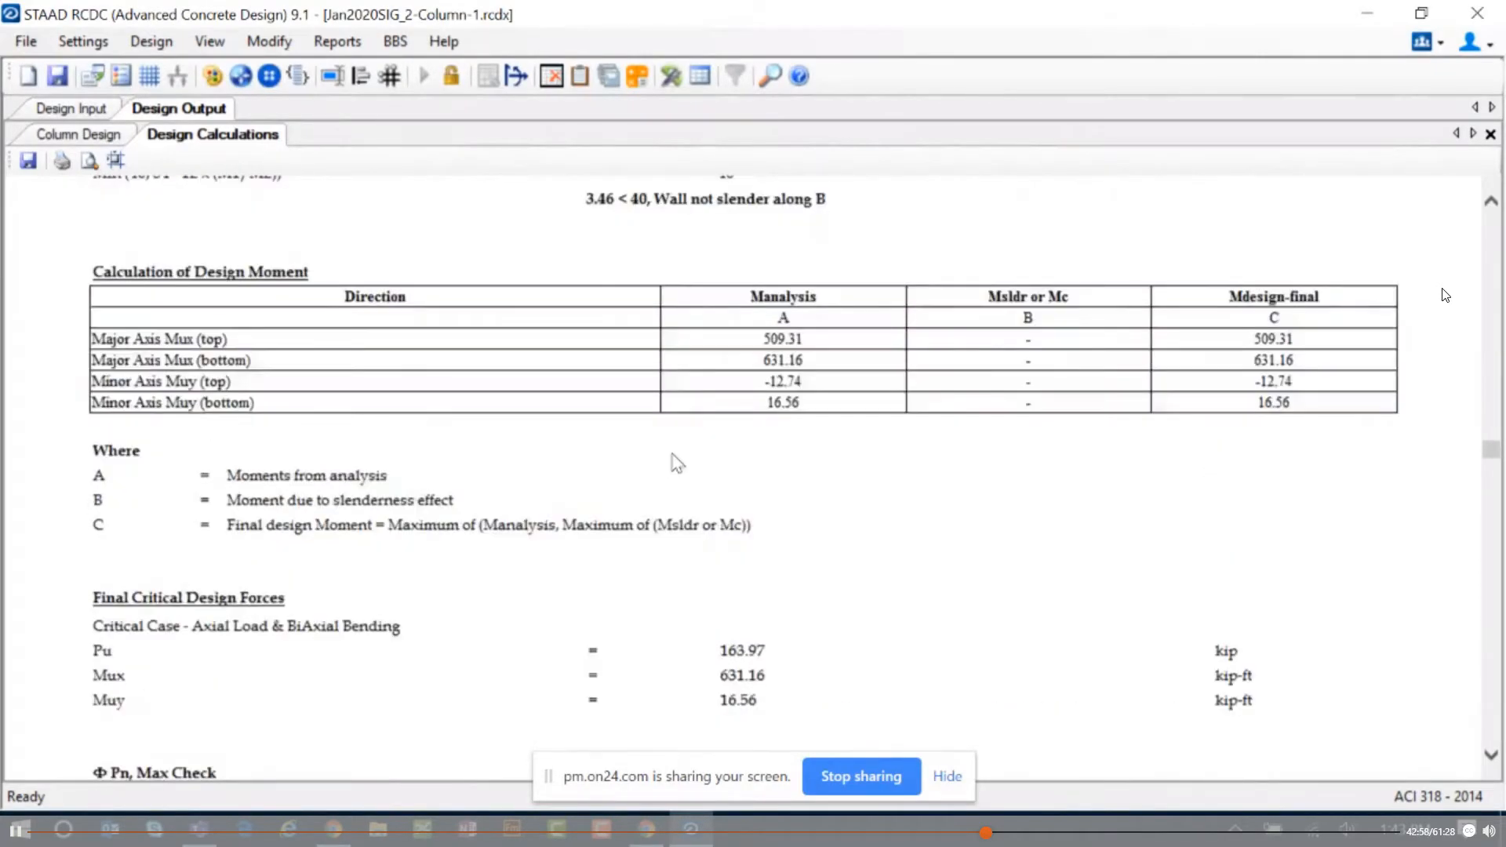
pyautogui.scroll(-12, 676, 463)
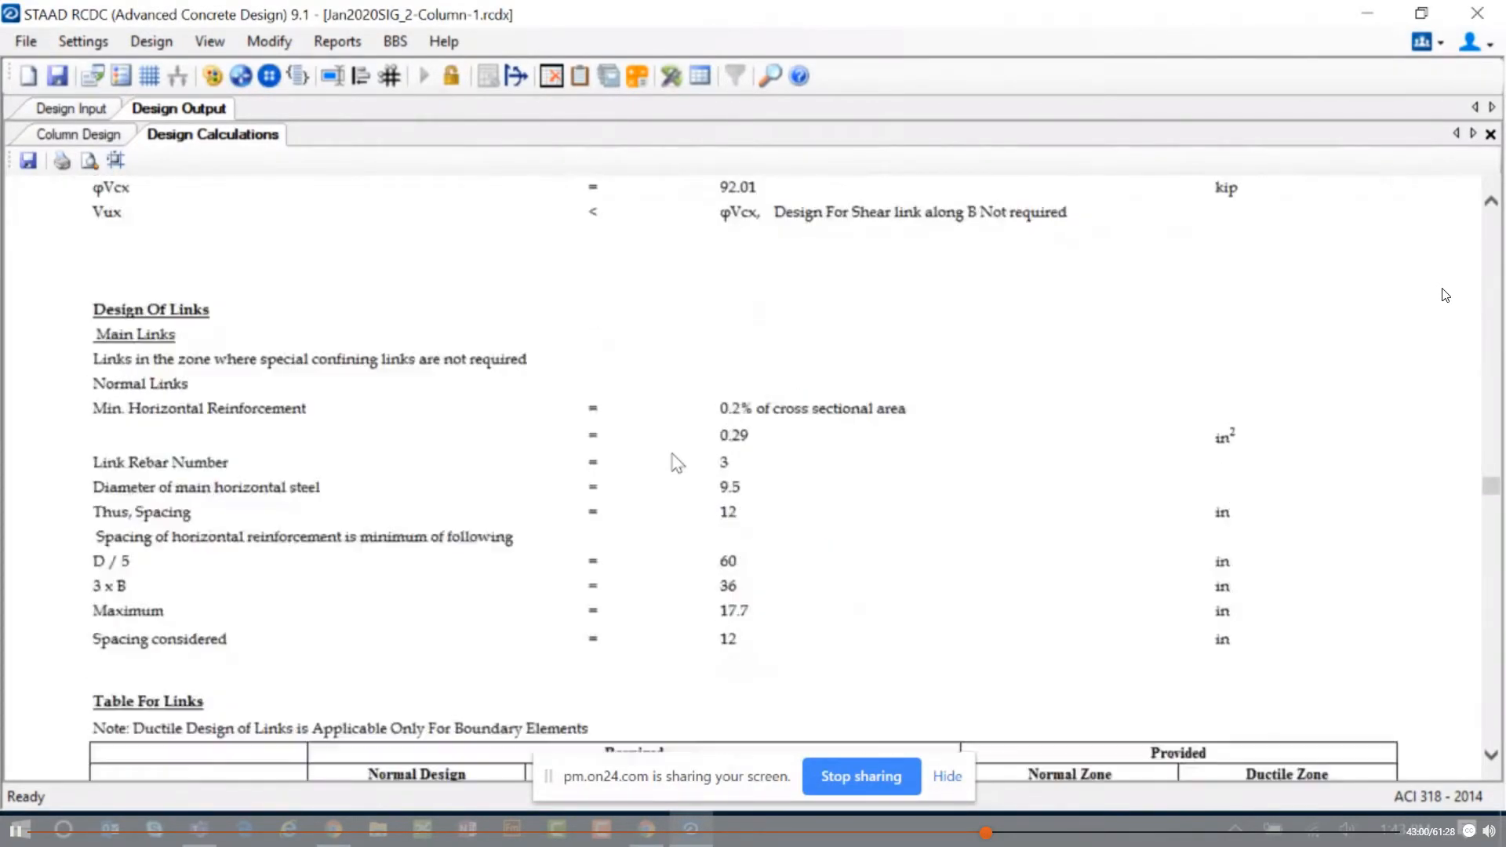
pyautogui.scroll(-9, 677, 463)
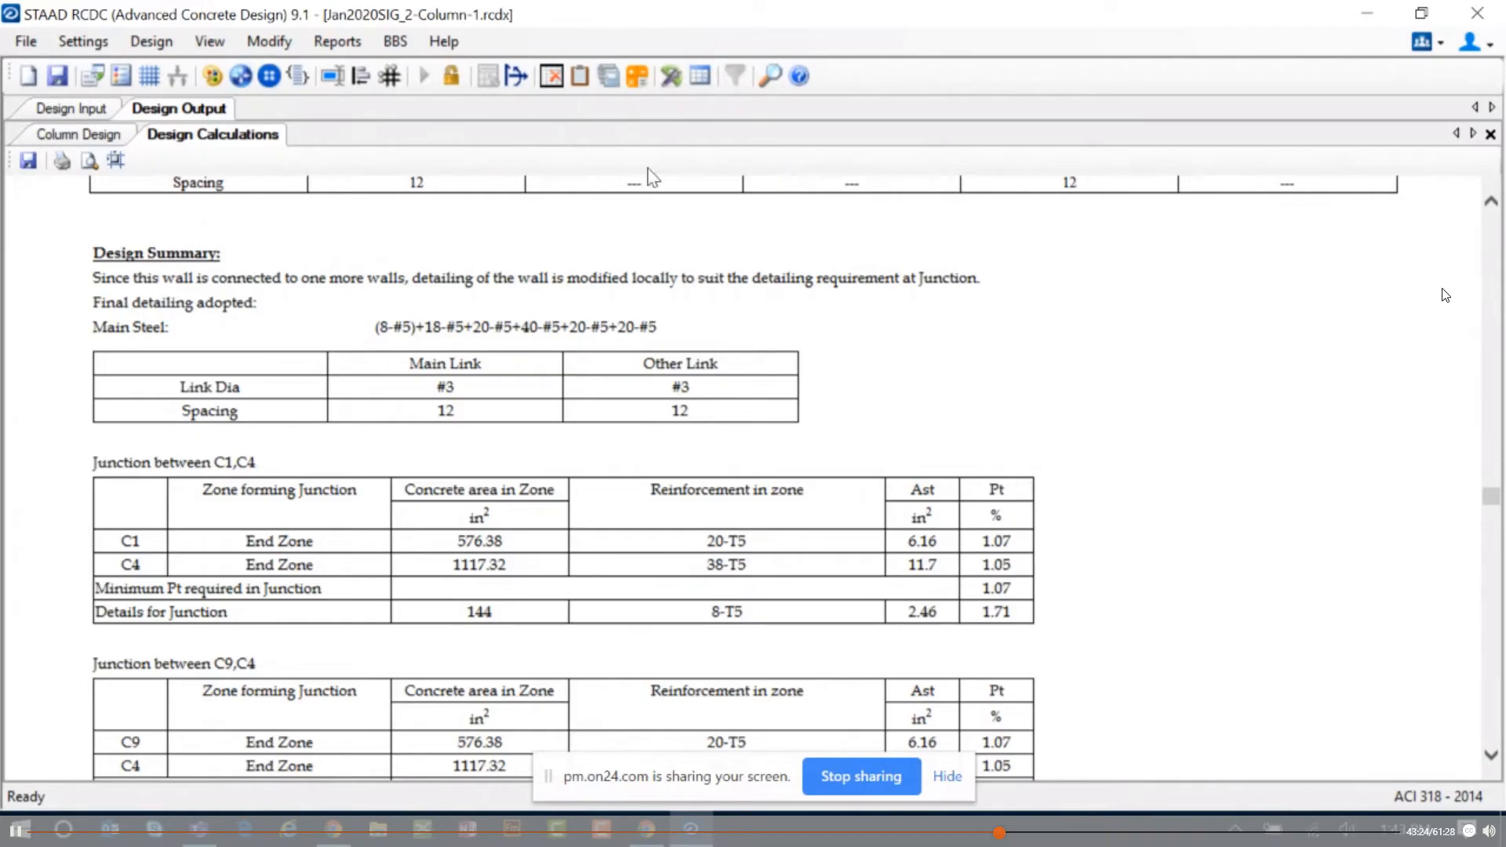
pyautogui.click(1490, 134)
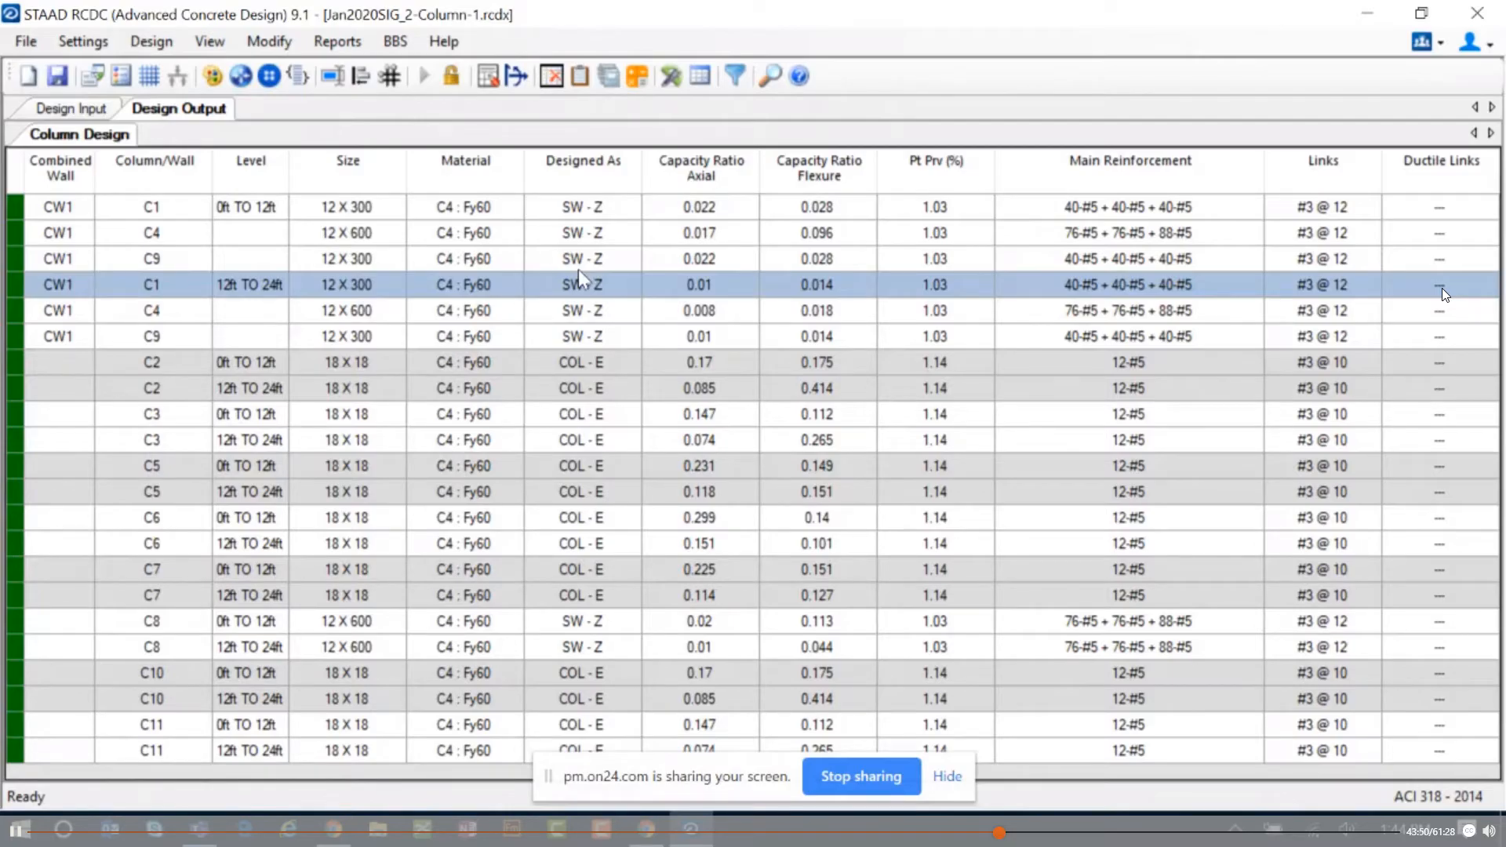
# Step: Return to the webinar console, place the Slides window beside the Media Player, and show the video full screen again
pyautogui.press('Escape')
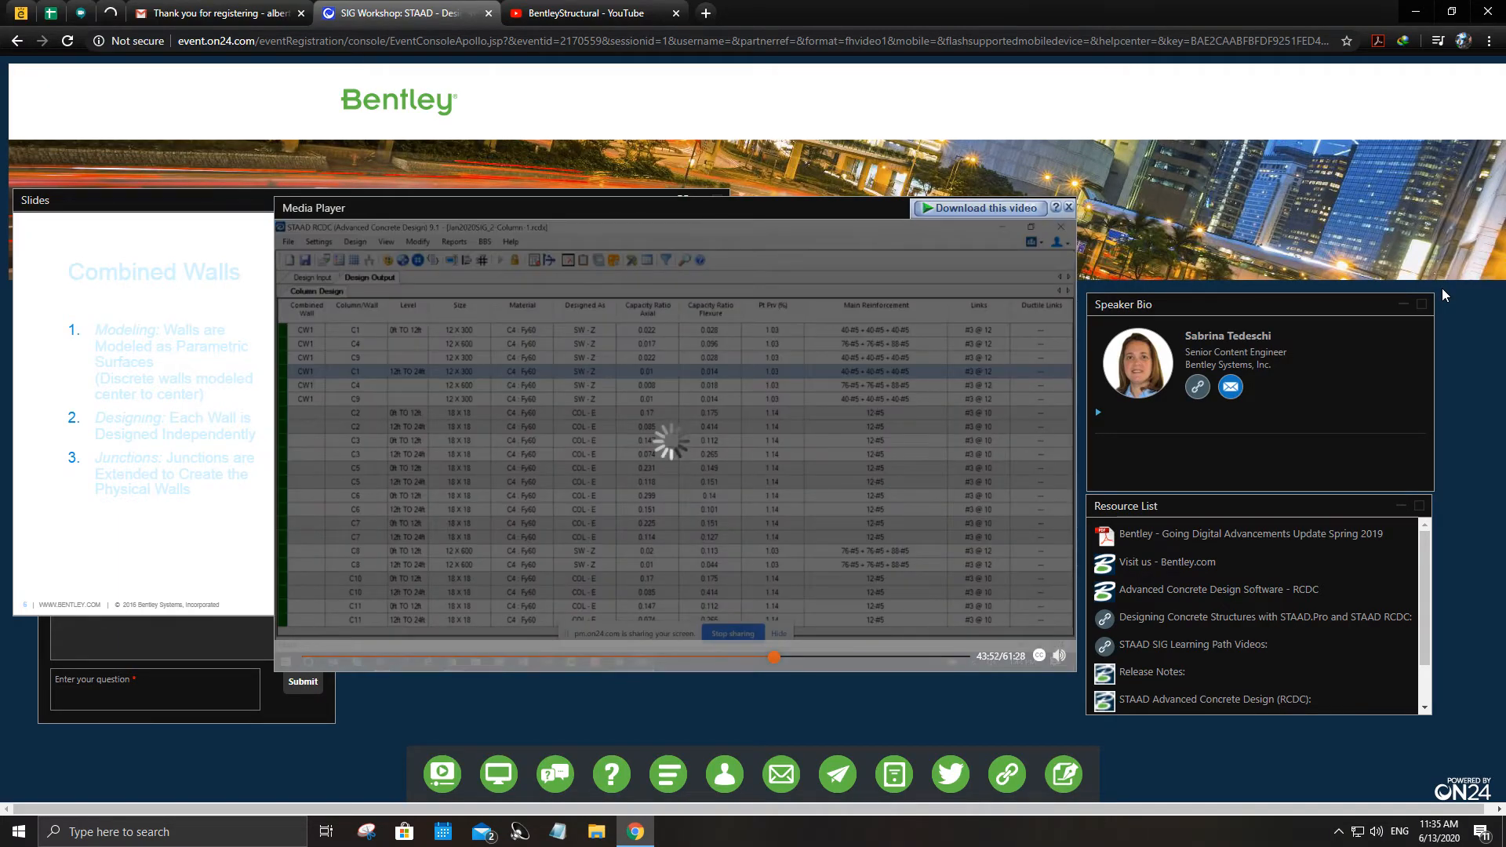
pyautogui.moveTo(409, 217); pyautogui.dragTo(831, 204)
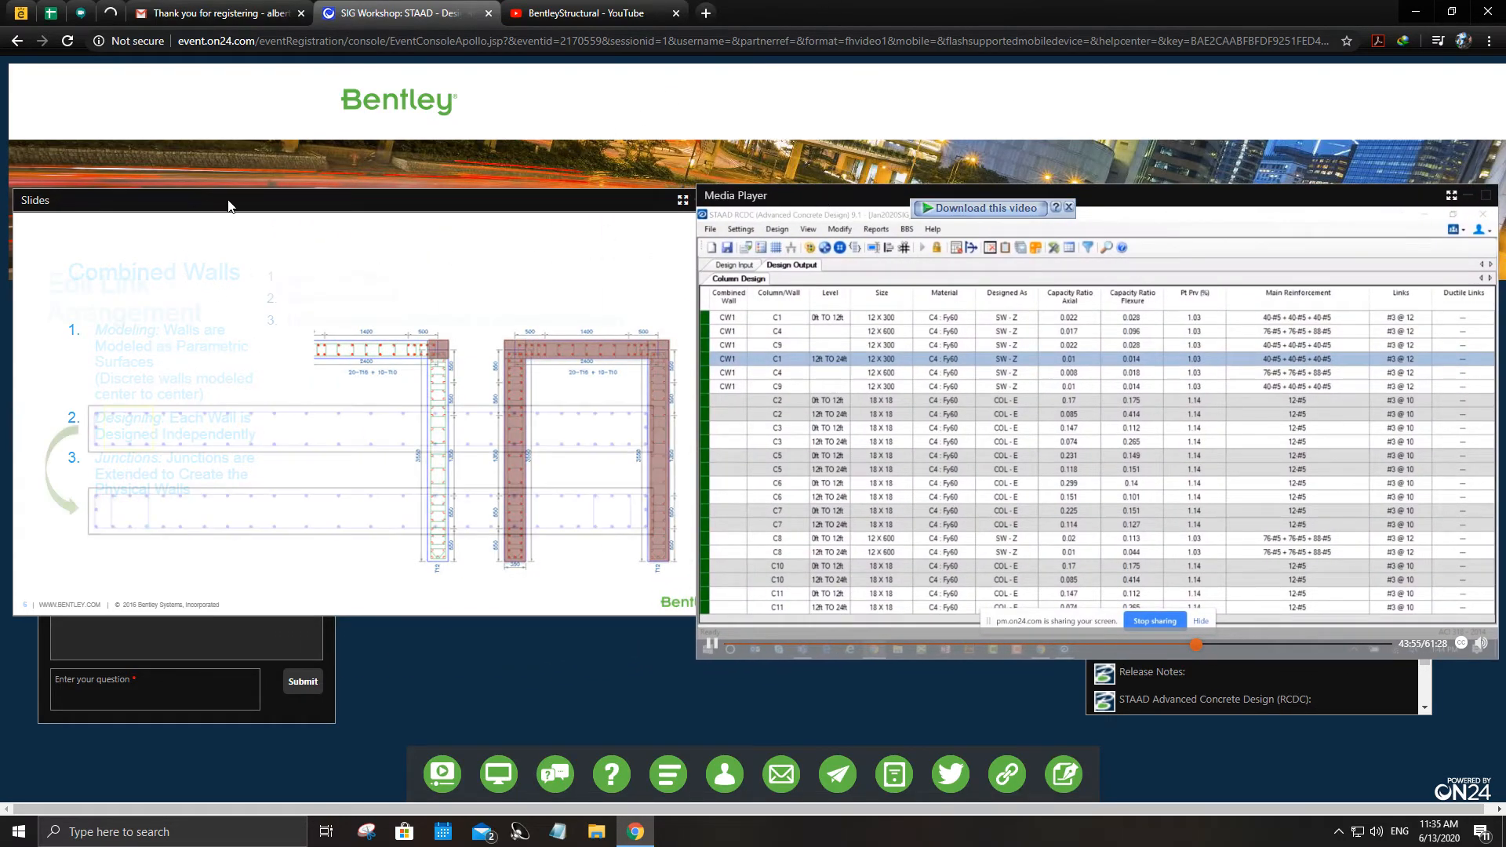
pyautogui.moveTo(228, 209); pyautogui.dragTo(259, 242)
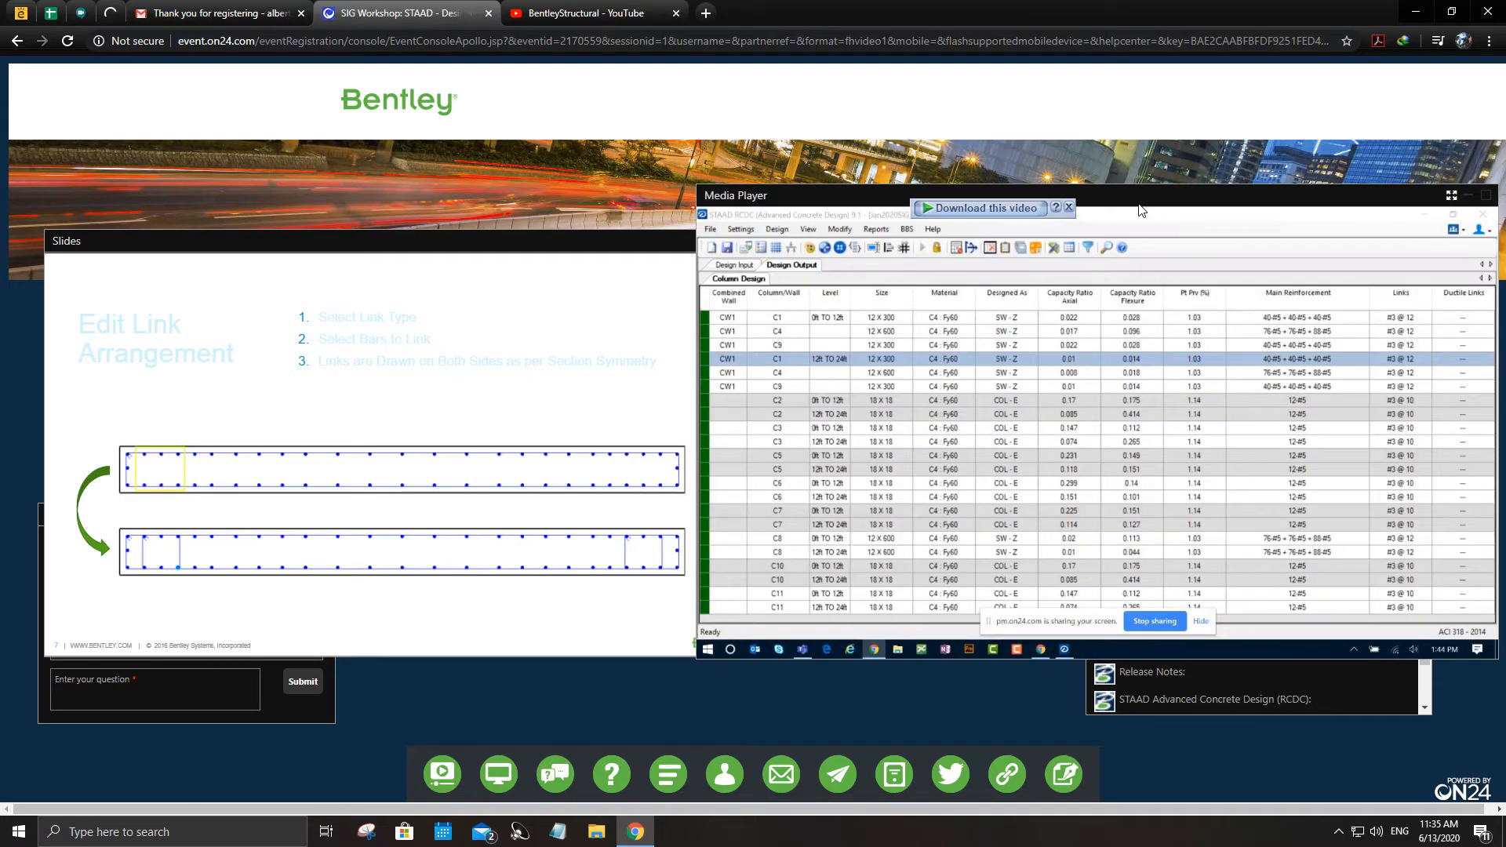
pyautogui.click(999, 207)
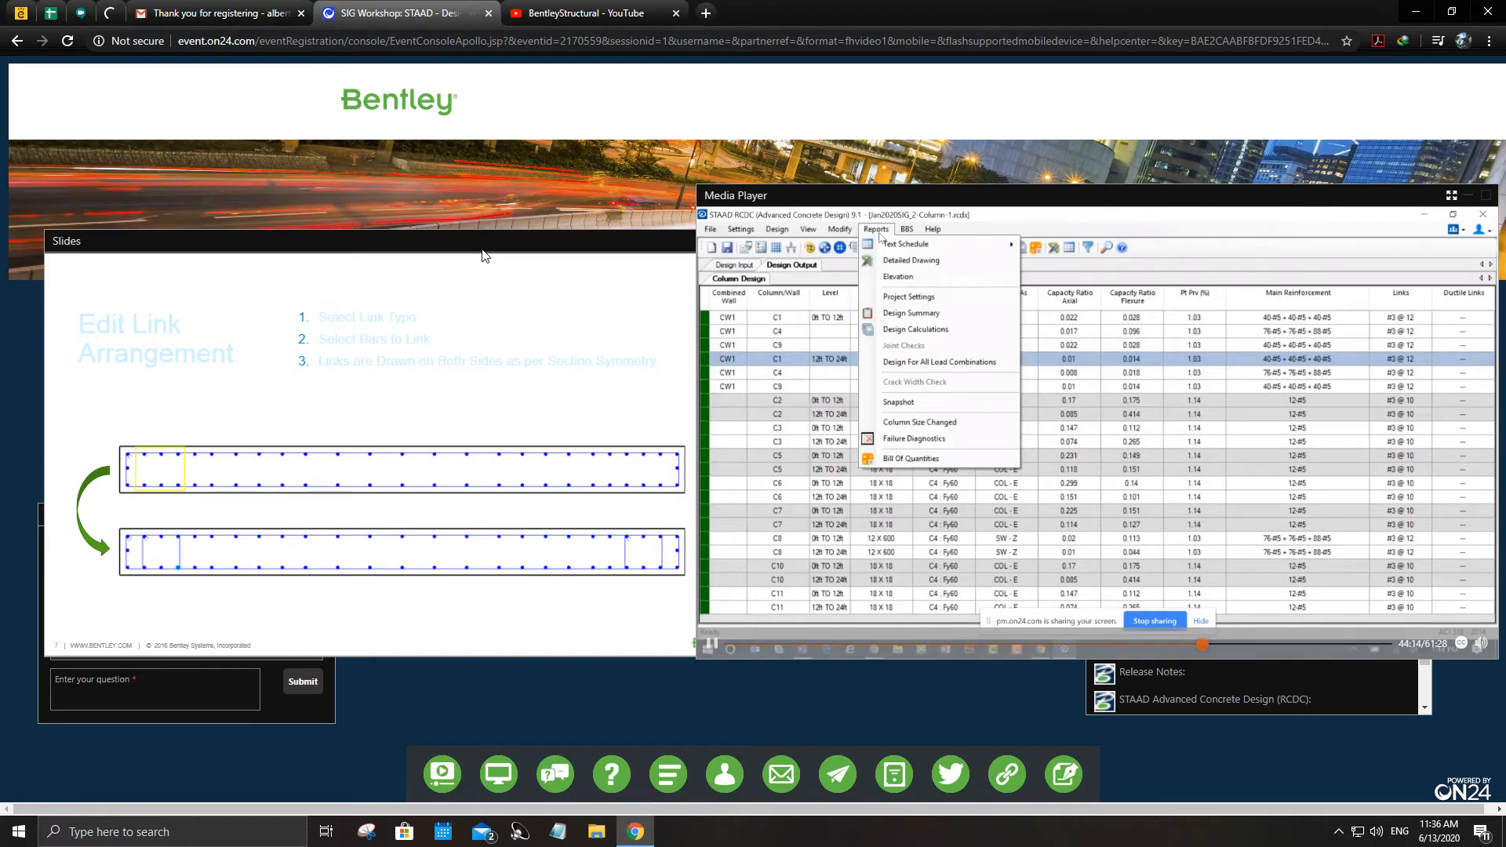
pyautogui.moveTo(466, 246); pyautogui.dragTo(461, 322)
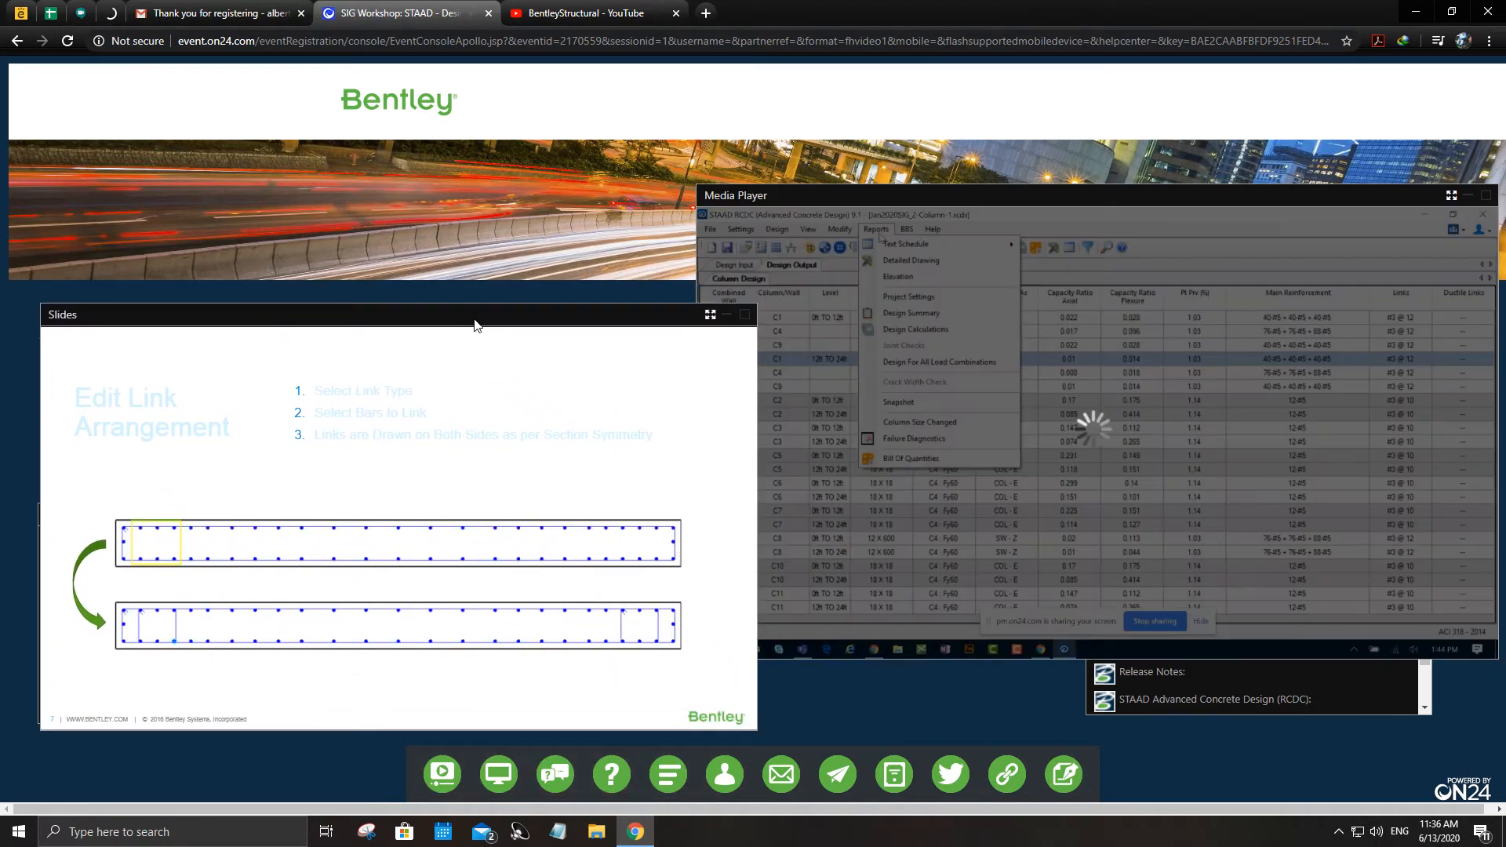
pyautogui.click(991, 202)
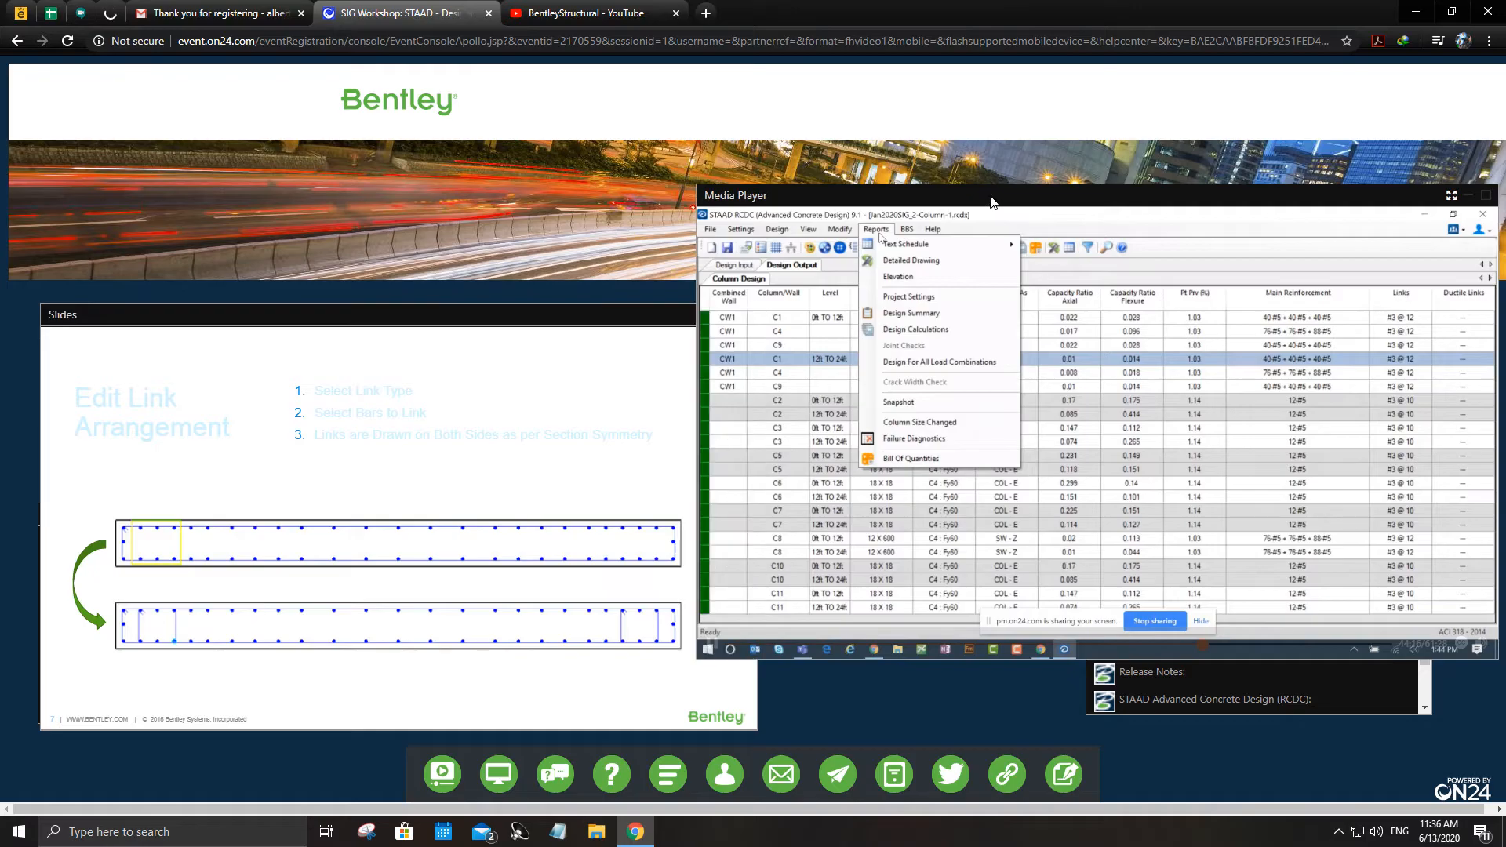
pyautogui.click(1450, 197)
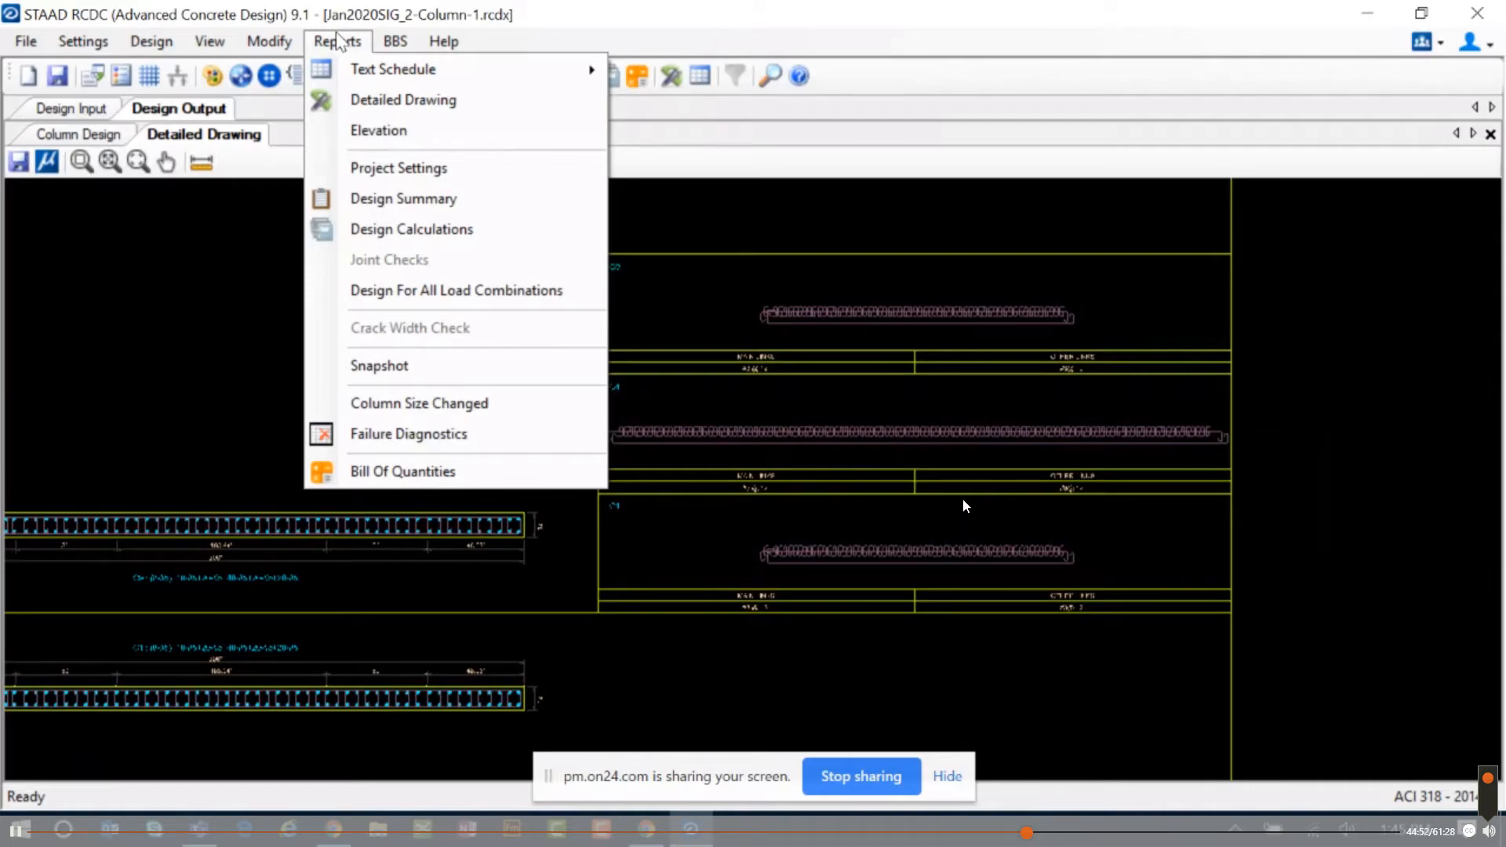
# Step: Shift the Slides window slightly and the Media Player higher on the webinar page, and return the video to full screen
pyautogui.press('Escape')
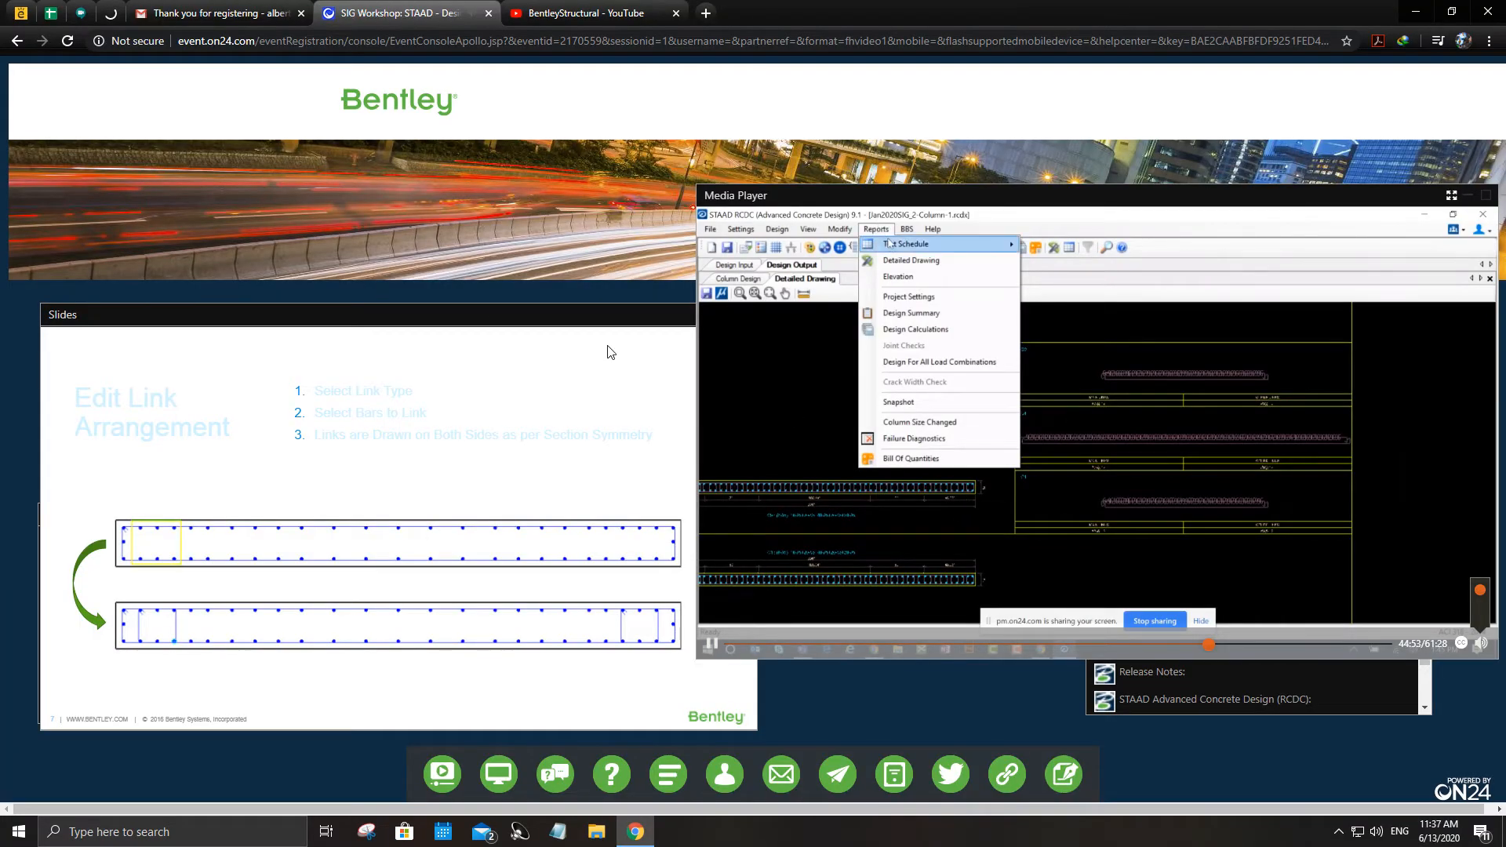
pyautogui.moveTo(497, 322); pyautogui.dragTo(463, 327)
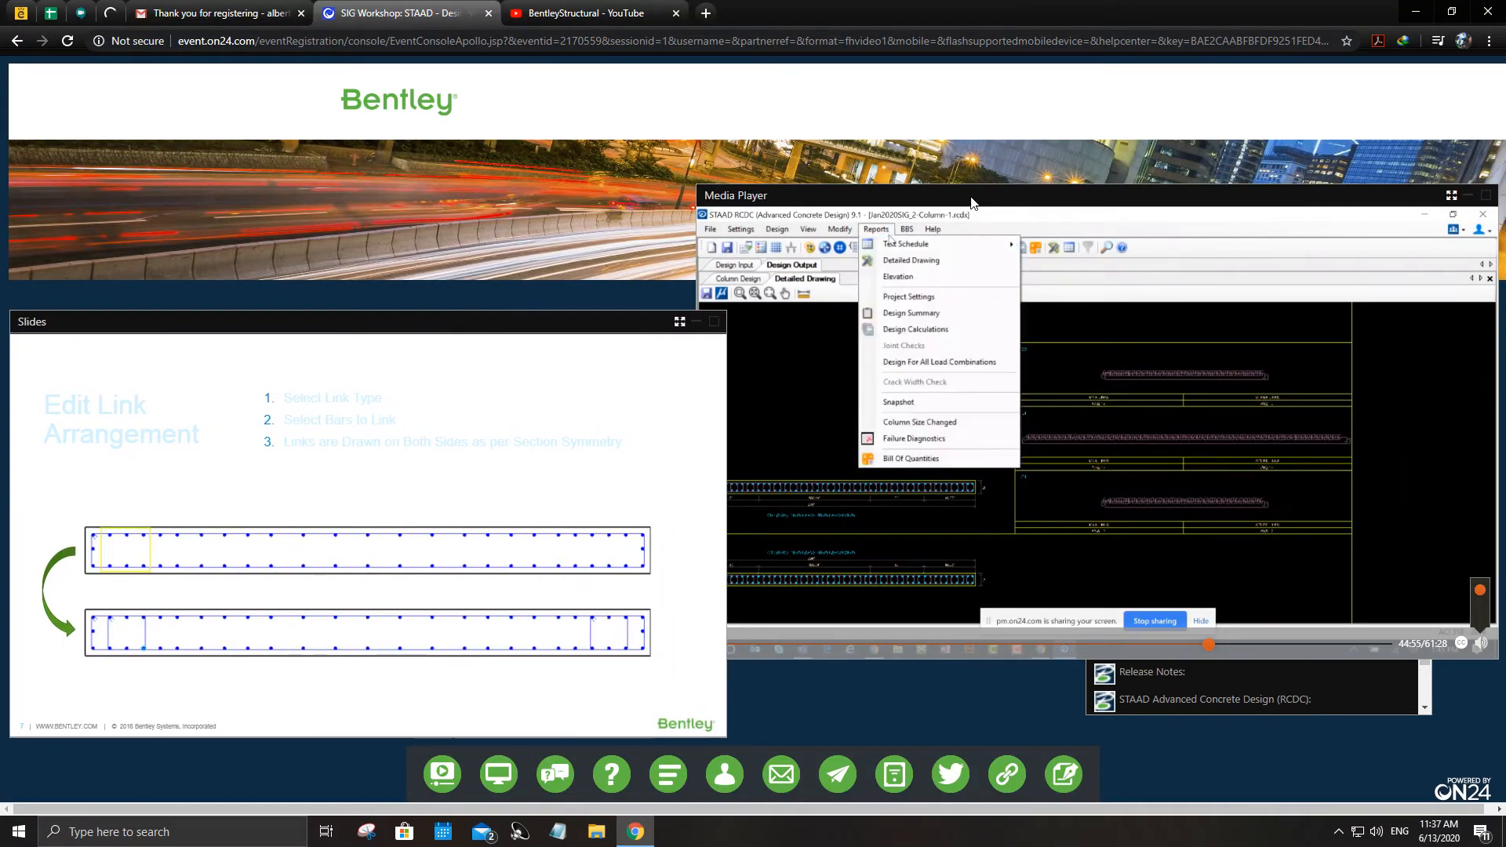
pyautogui.moveTo(971, 203); pyautogui.dragTo(909, 131)
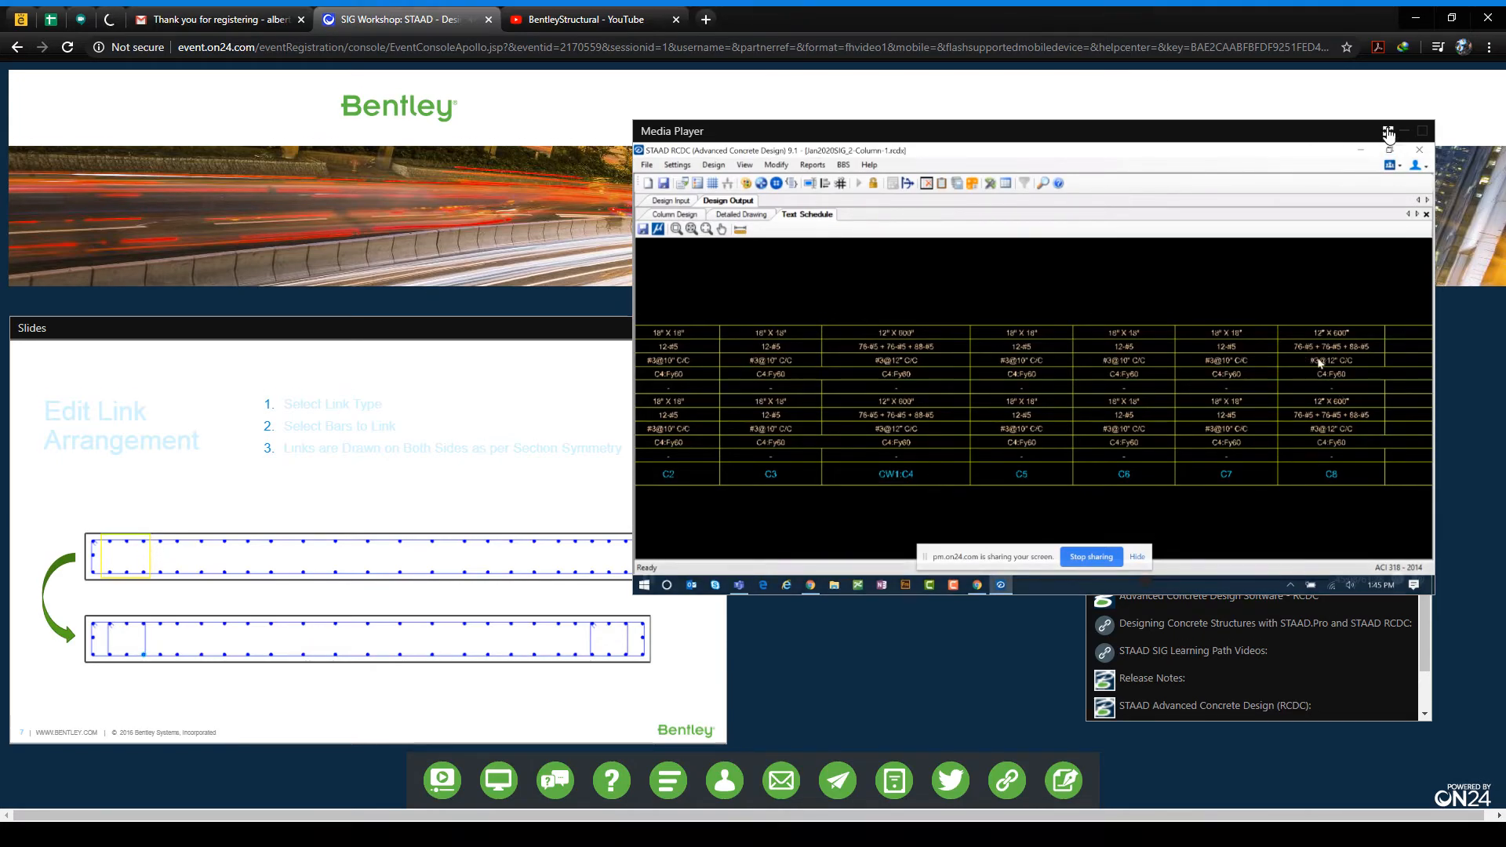
pyautogui.click(1388, 134)
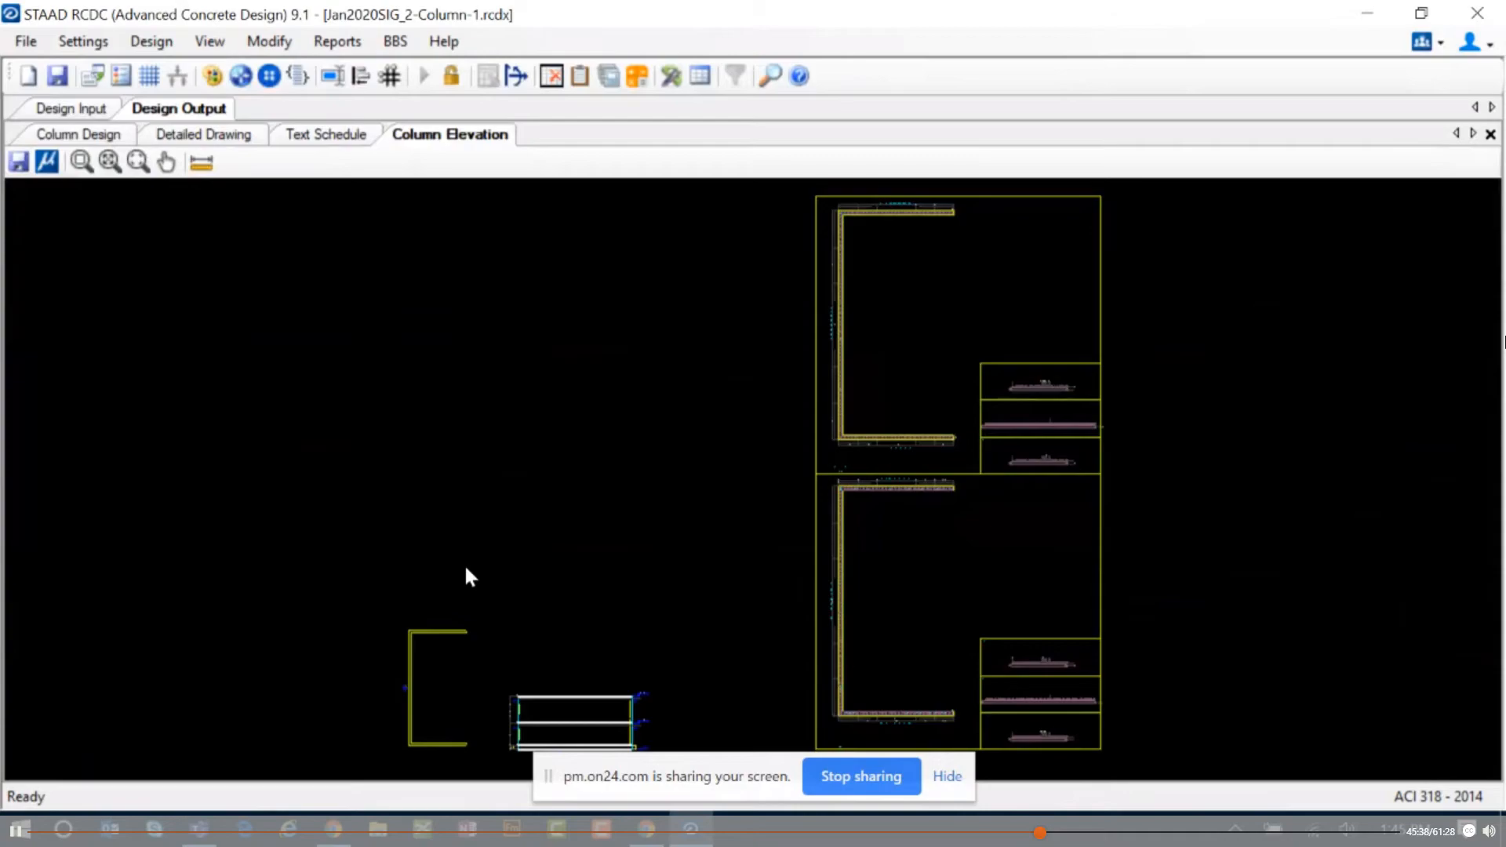
# Step: Examine the detail of combined wall CW1 in the column elevation drawing, and save the project
pyautogui.moveTo(536, 651); pyautogui.dragTo(579, 393, button='middle')
pyautogui.scroll(5, 604, 521)
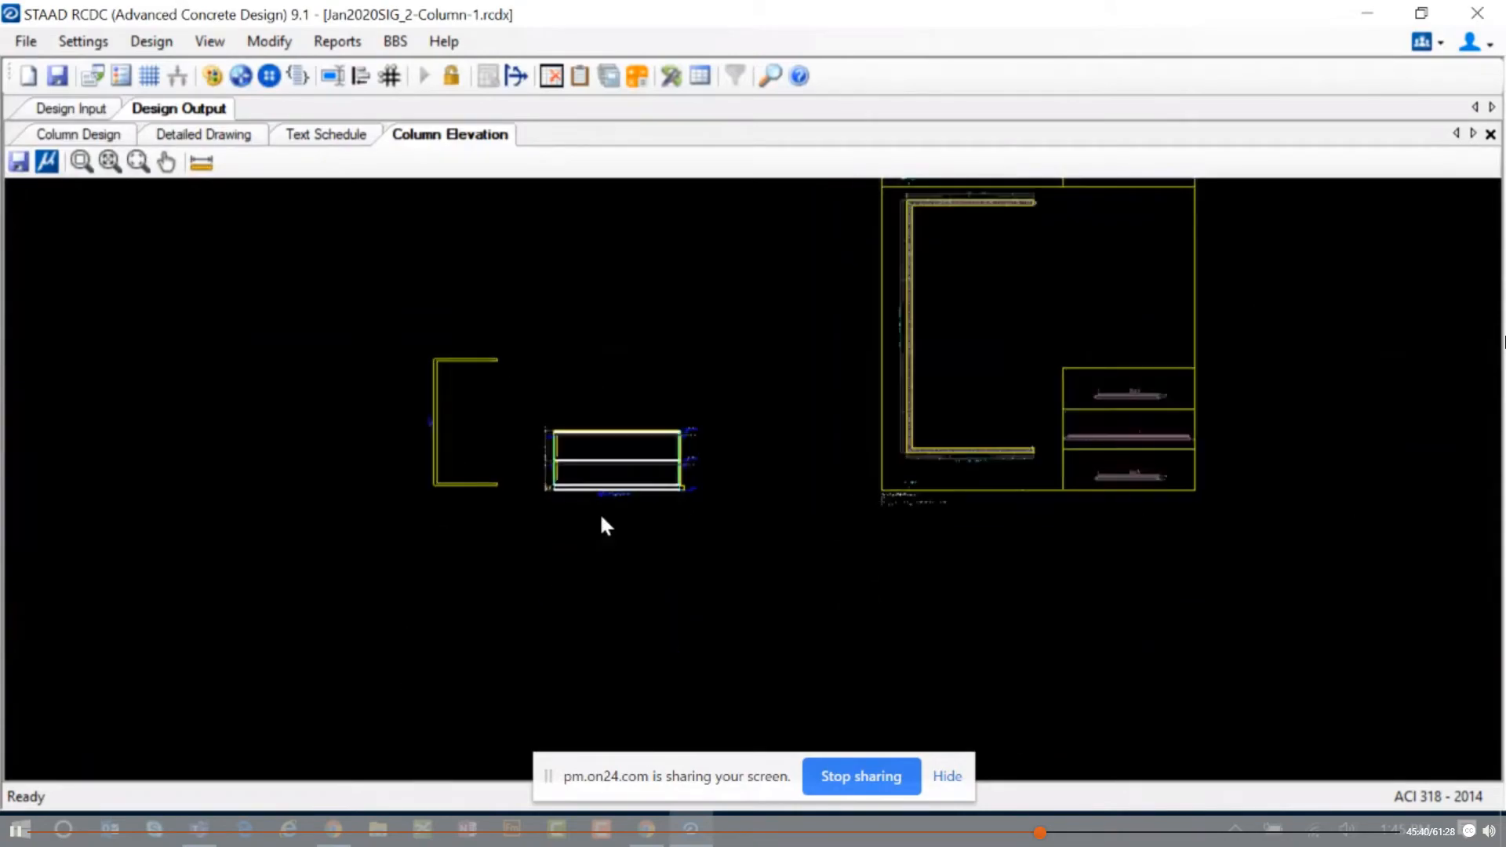
pyautogui.scroll(6, 674, 470)
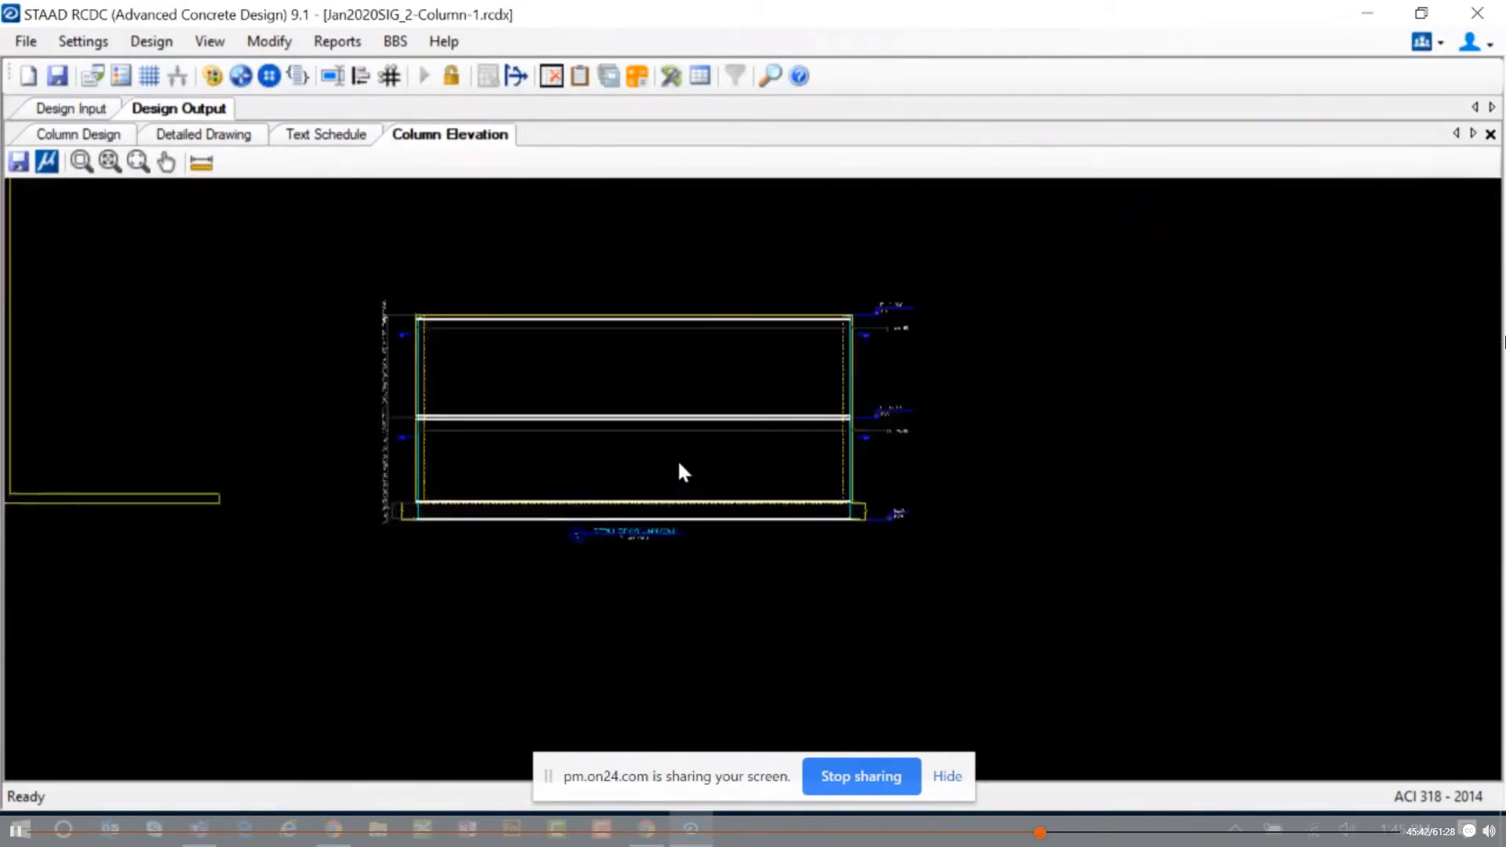
pyautogui.scroll(2, 605, 396)
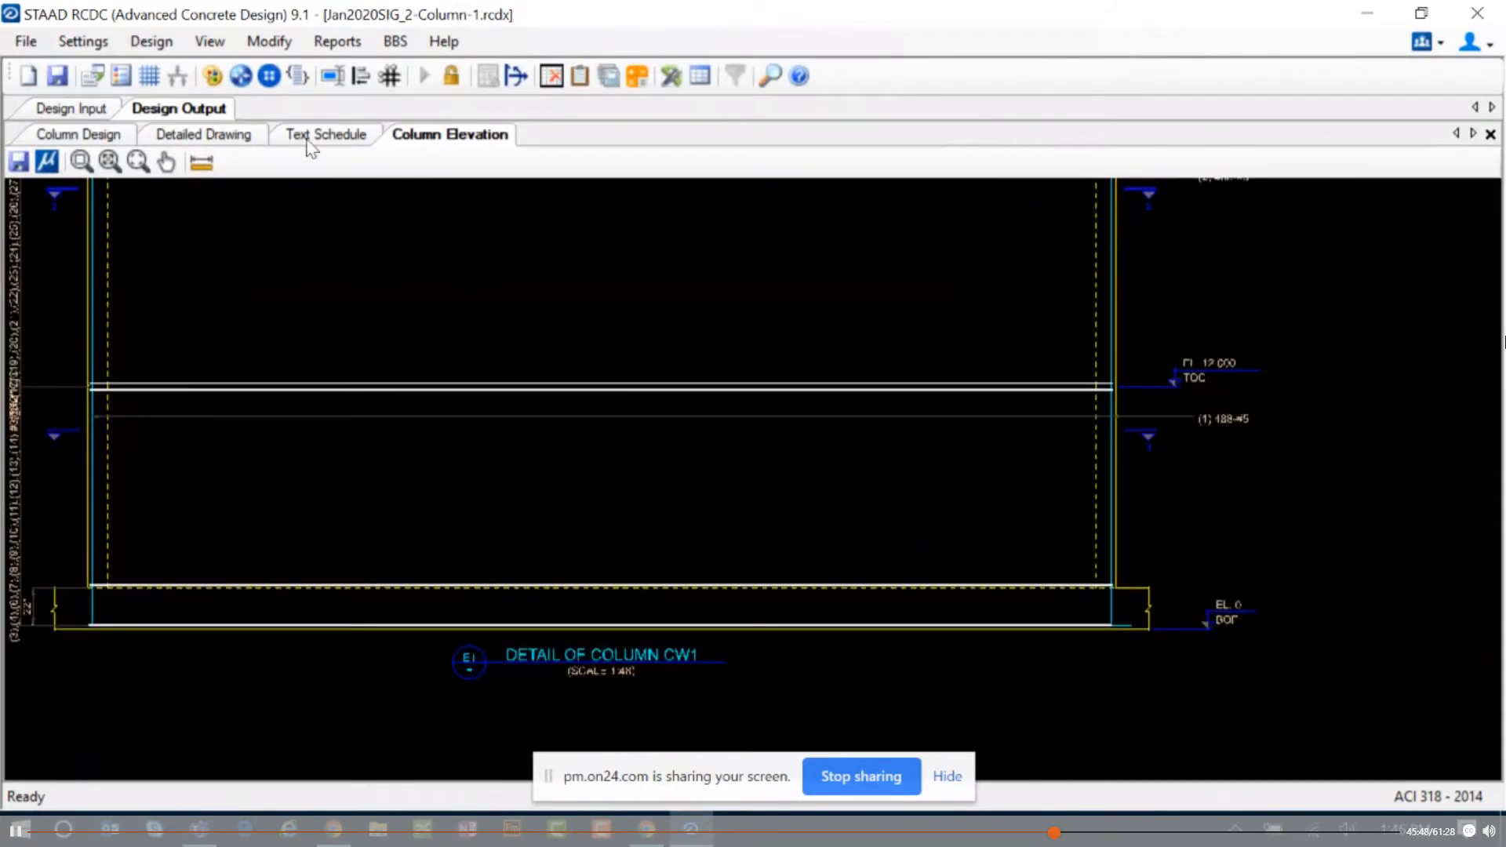
pyautogui.click(57, 75)
# Step: Bring the Slides window to the front of the webinar console and read the January Updates slide full screen
pyautogui.press('Escape')
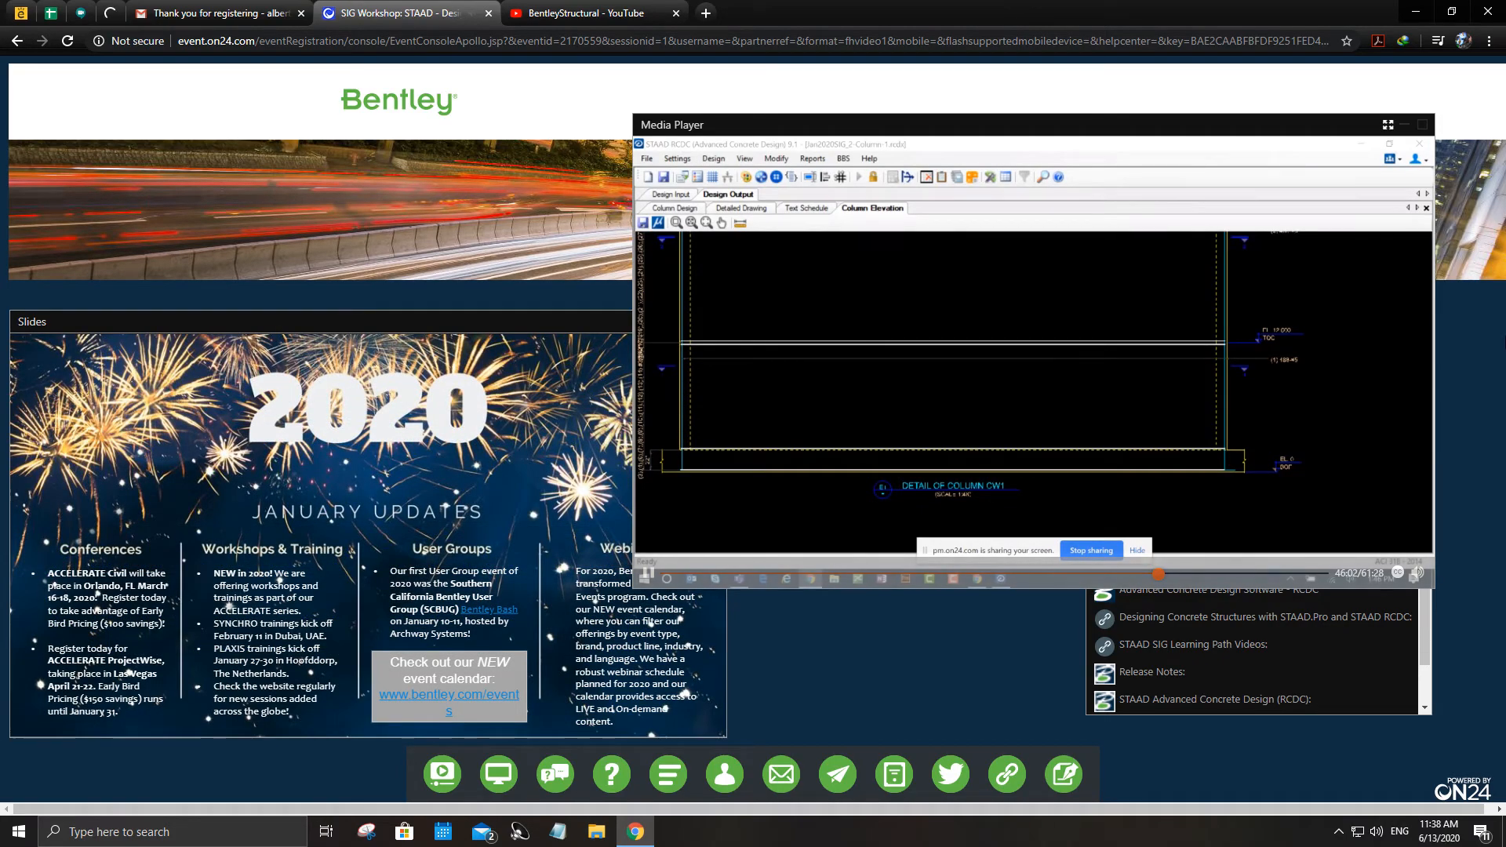
pyautogui.click(434, 331)
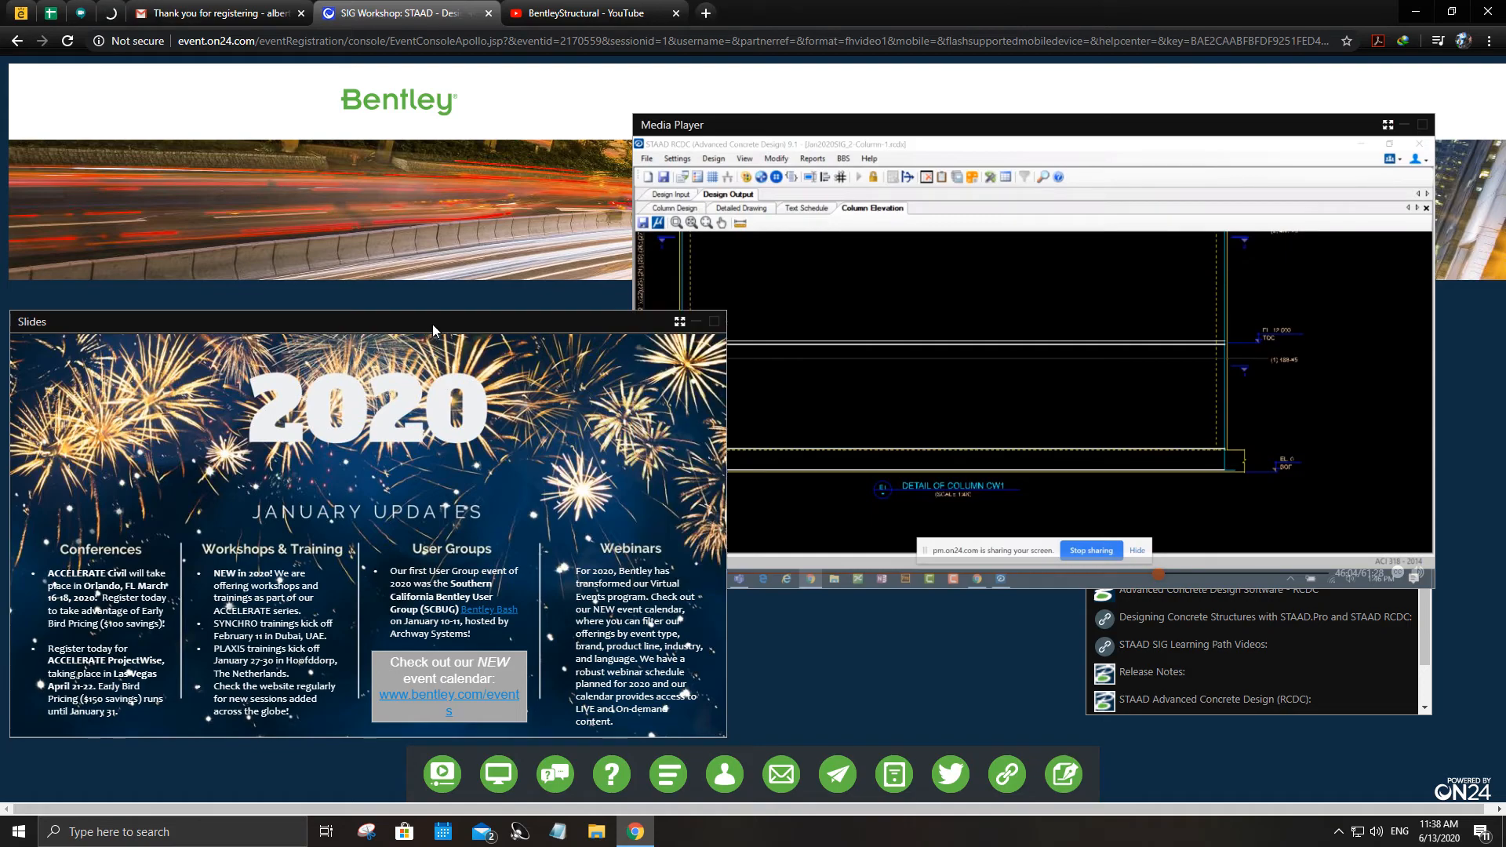
pyautogui.moveTo(433, 326); pyautogui.dragTo(543, 251)
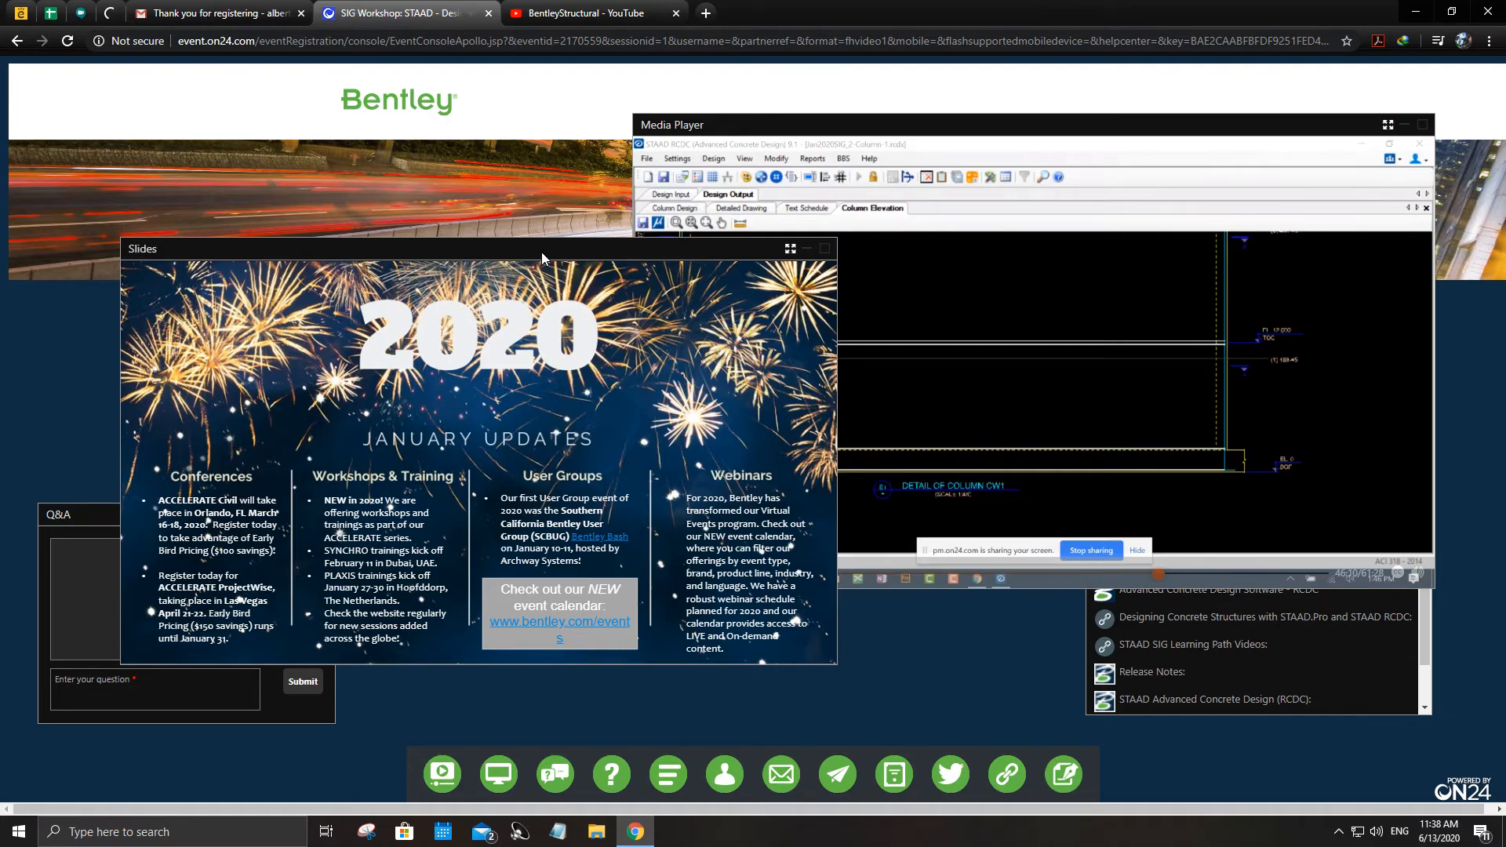
pyautogui.click(791, 250)
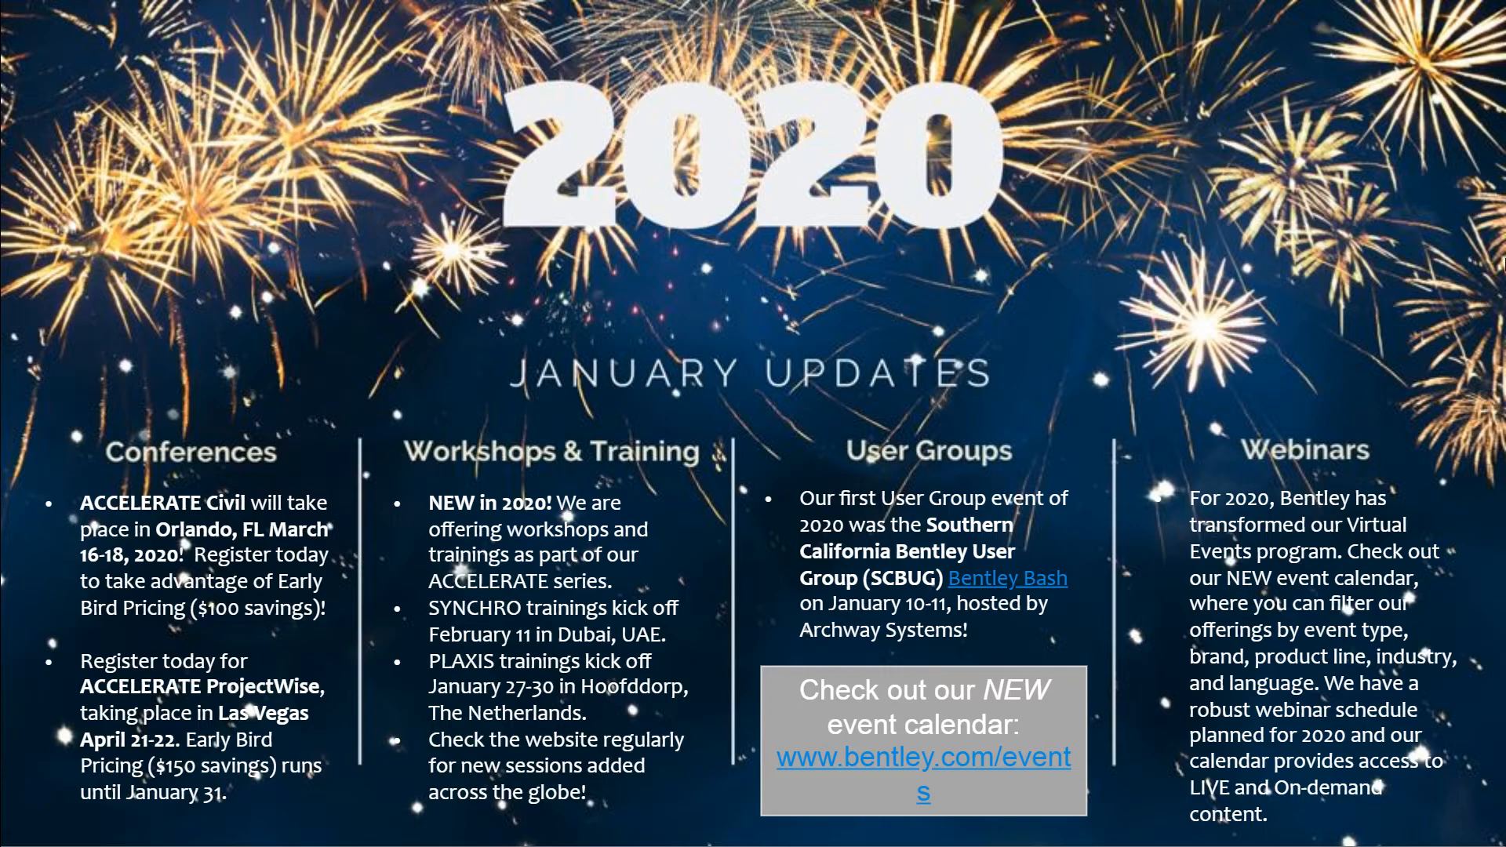
pyautogui.press('Escape')
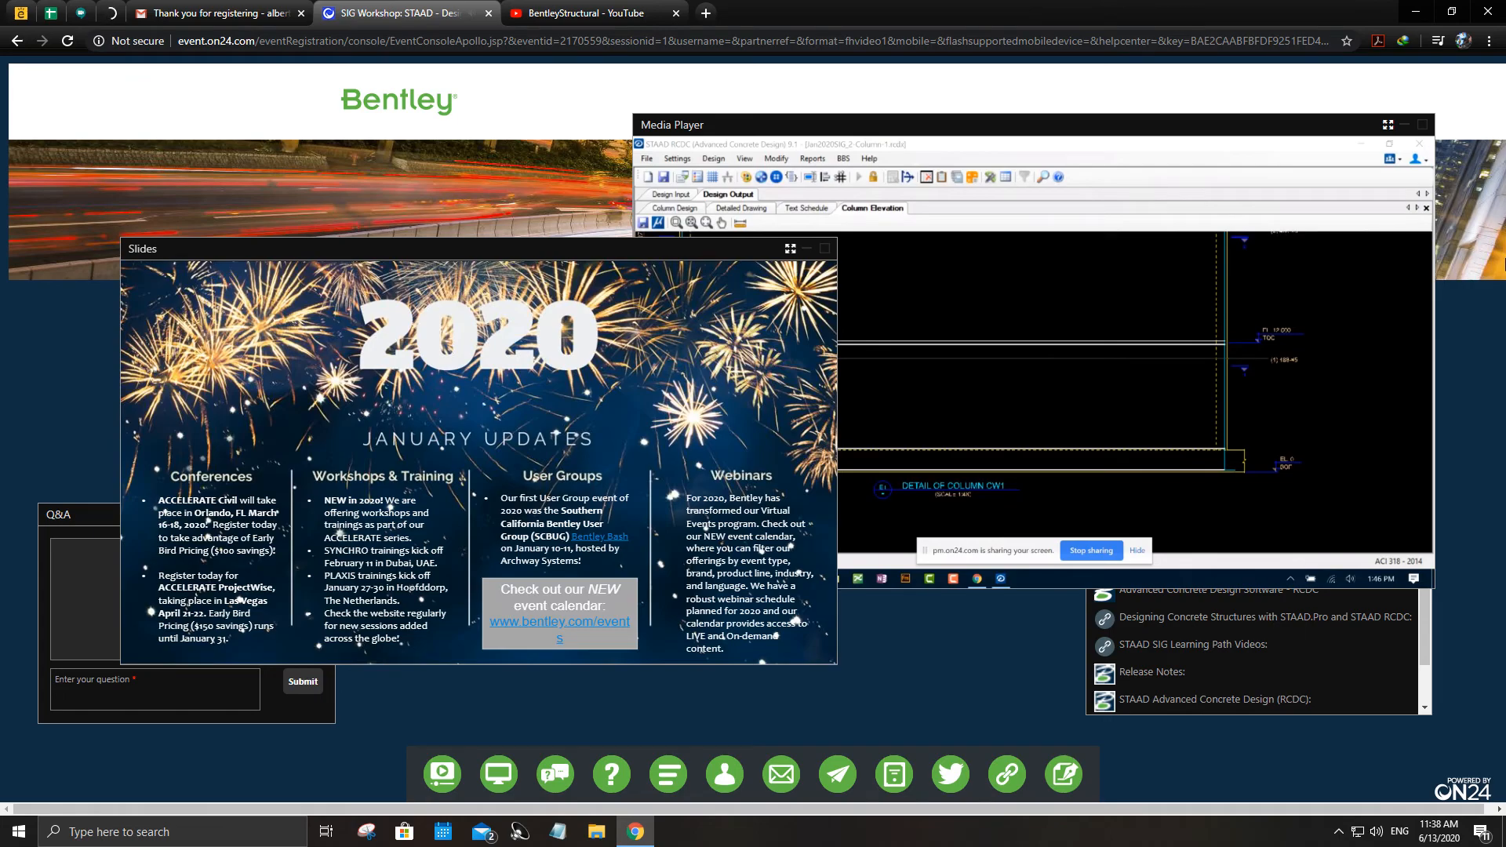
# Step: Reposition the Slides and Media Player windows, dismiss the Facebook notification, and show the video full screen
pyautogui.moveTo(629, 256); pyautogui.dragTo(530, 336)
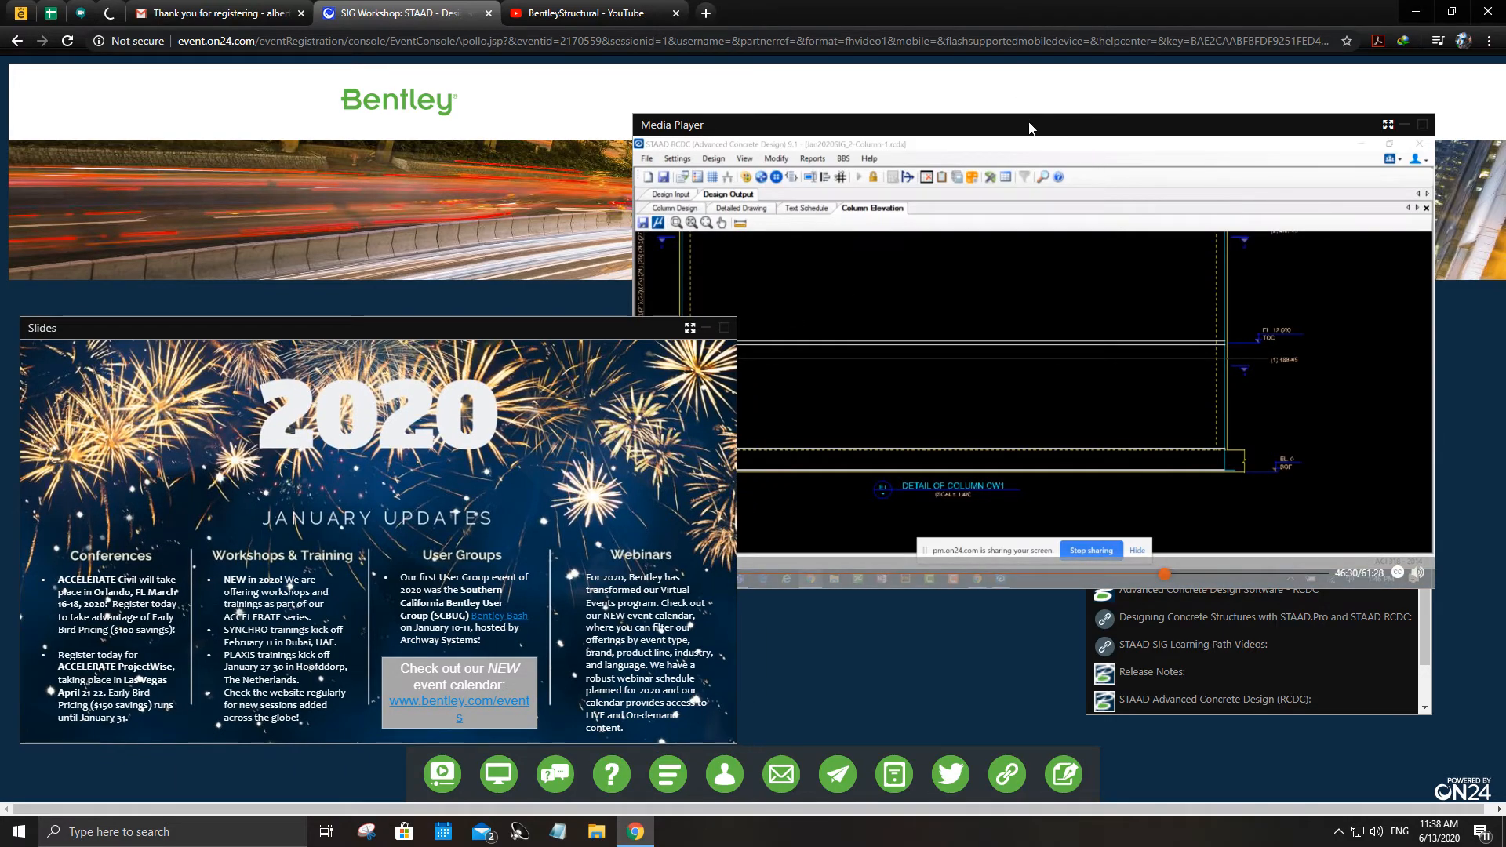
pyautogui.moveTo(1030, 128); pyautogui.dragTo(668, 307)
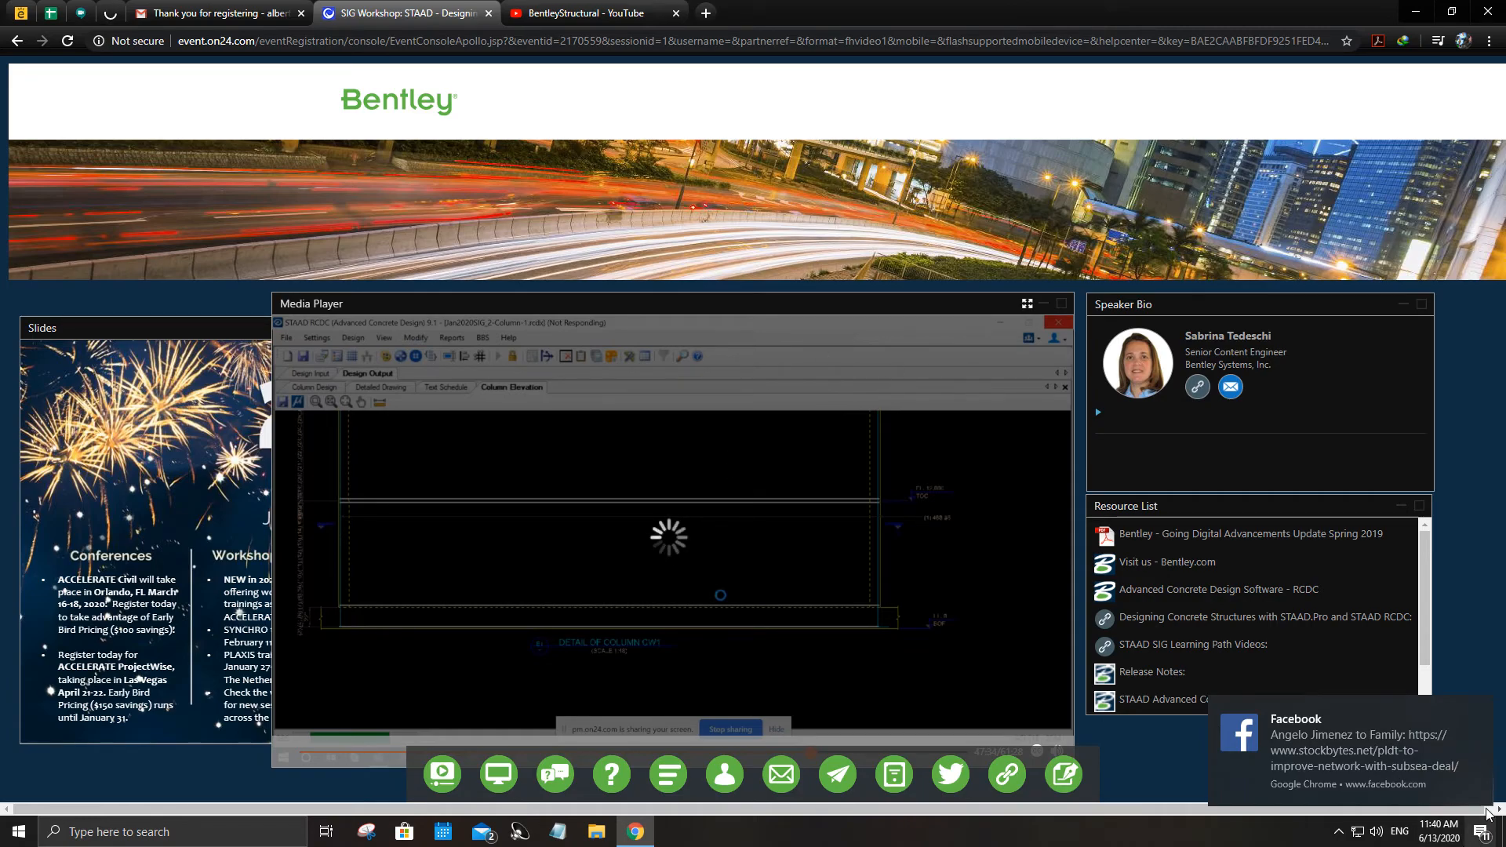
pyautogui.click(1478, 708)
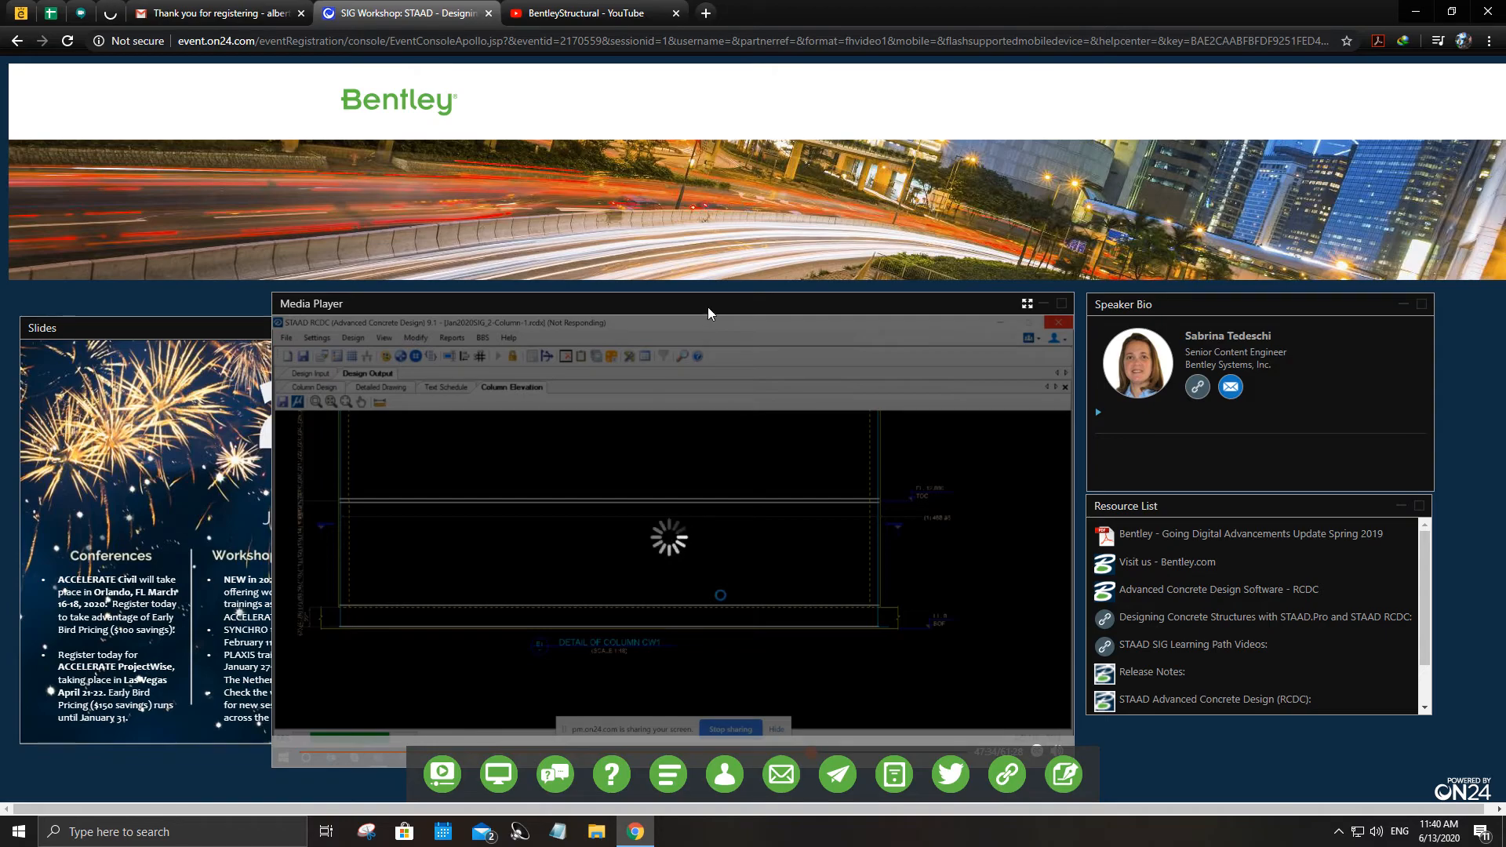
pyautogui.moveTo(768, 307); pyautogui.dragTo(1004, 236)
pyautogui.click(1242, 234)
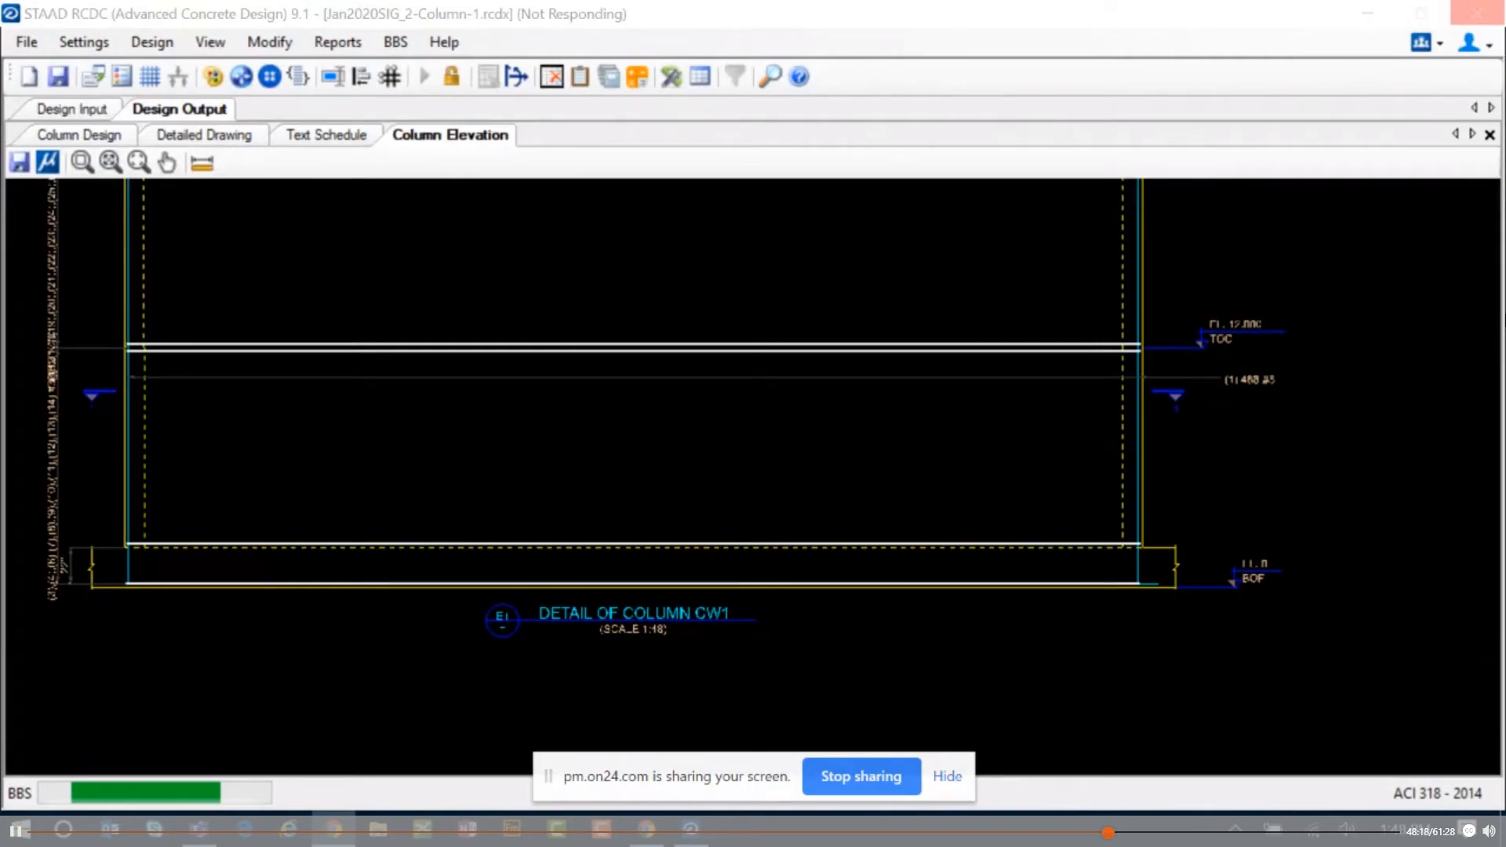
# Step: Bring the Slides window forward in the webinar console, and watch the bar bending schedule generation in the full-screen video
pyautogui.press('Escape')
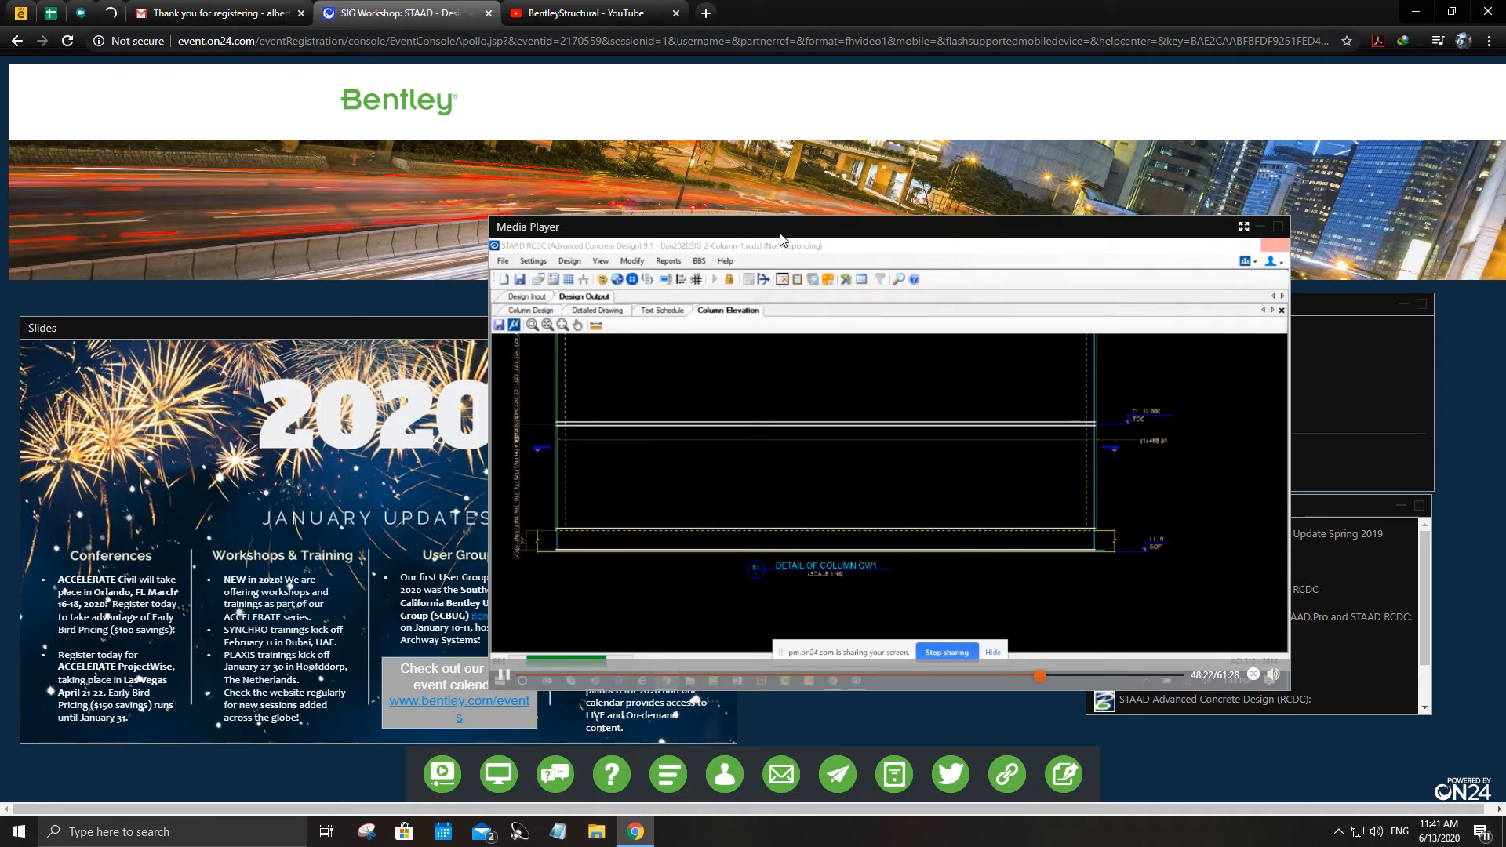
pyautogui.moveTo(241, 327)
pyautogui.mouseDown()
pyautogui.moveTo(567, 227)
pyautogui.moveTo(252, 305)
pyautogui.mouseUp()
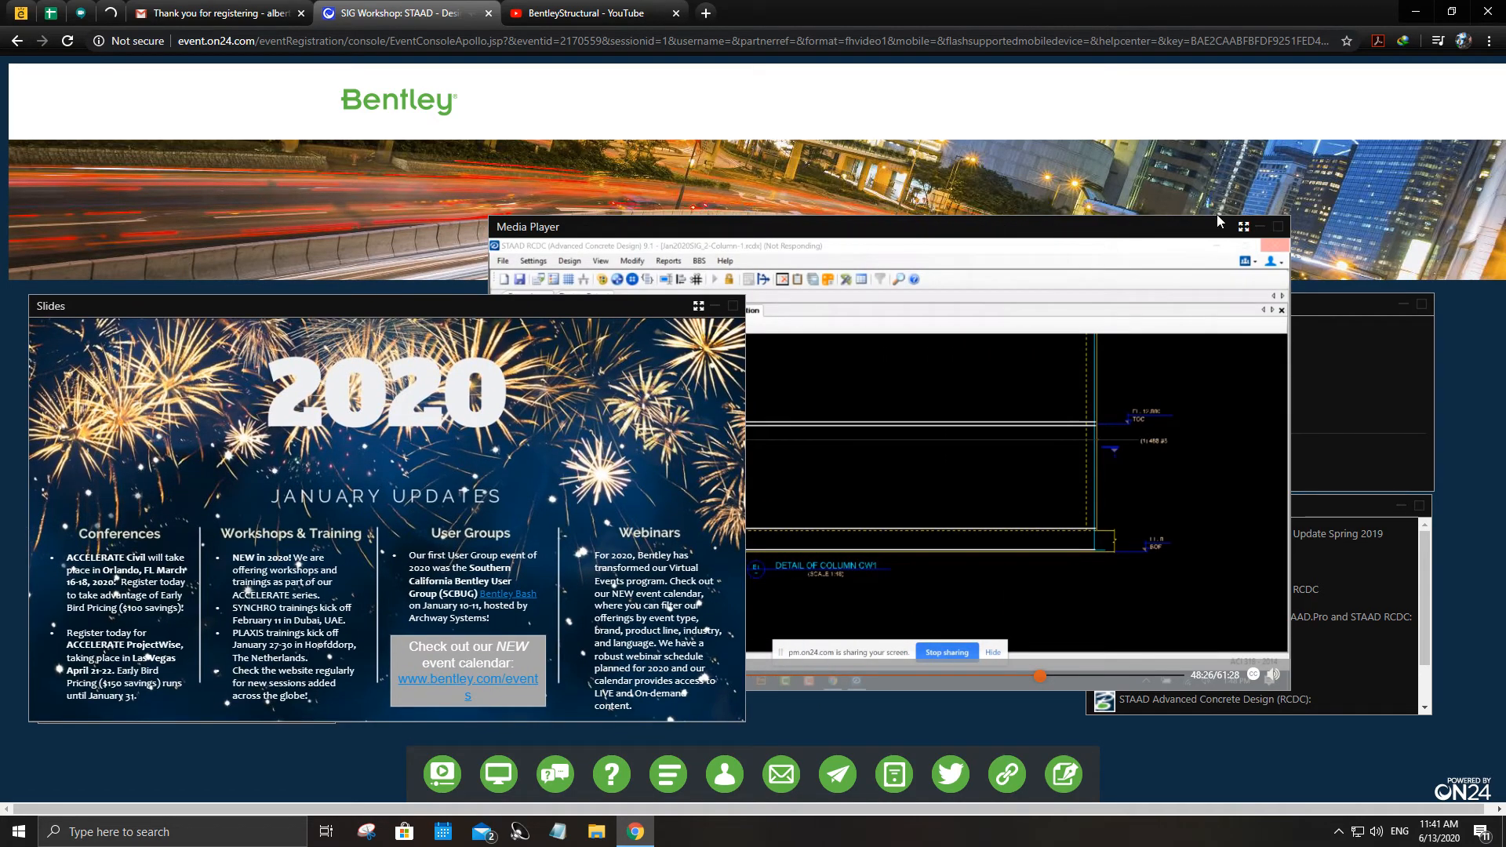
pyautogui.click(1243, 226)
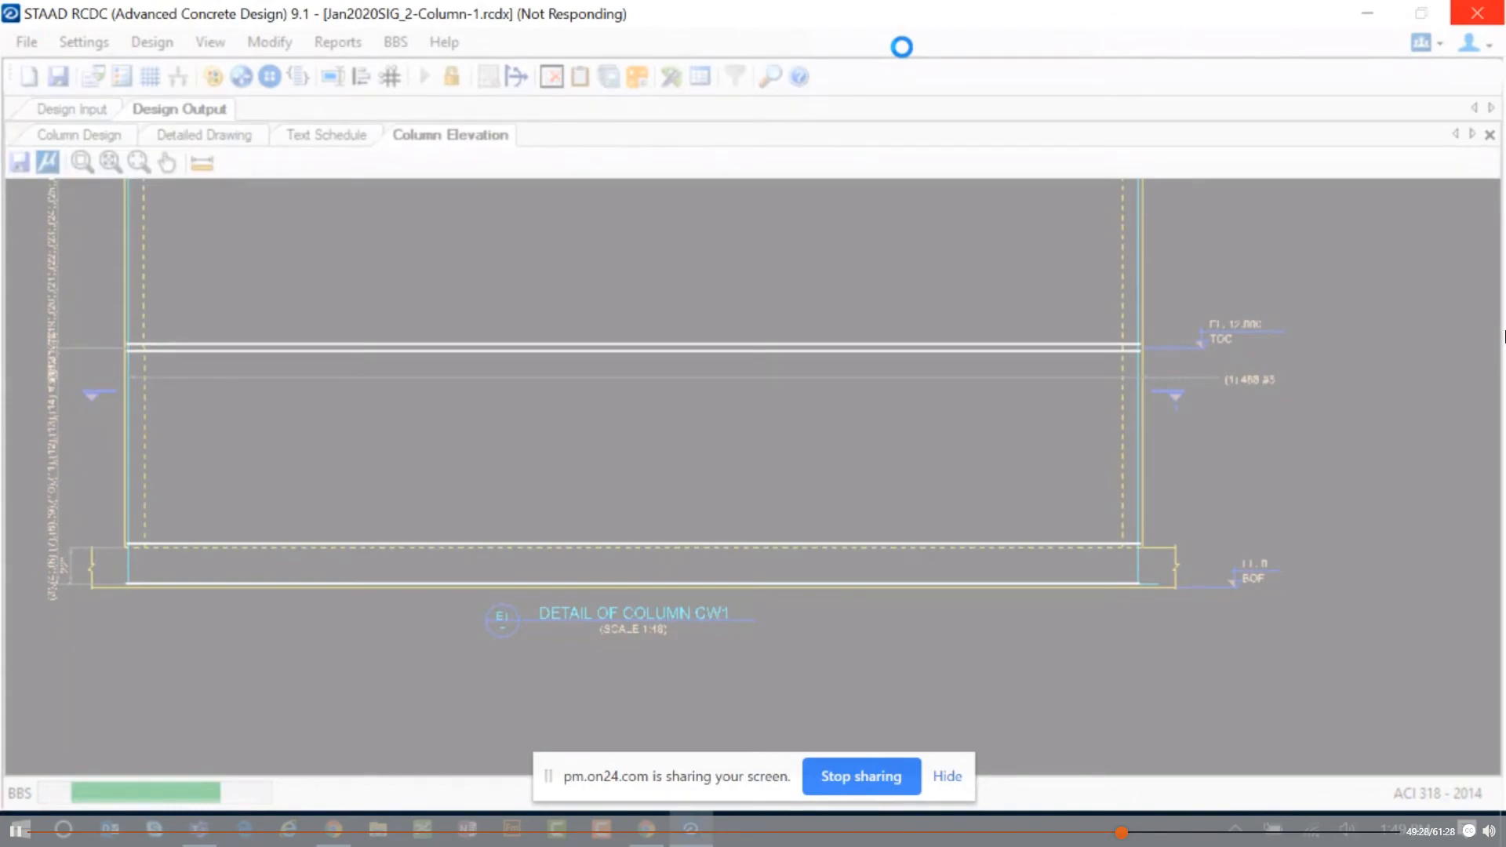
pyautogui.press('Escape')
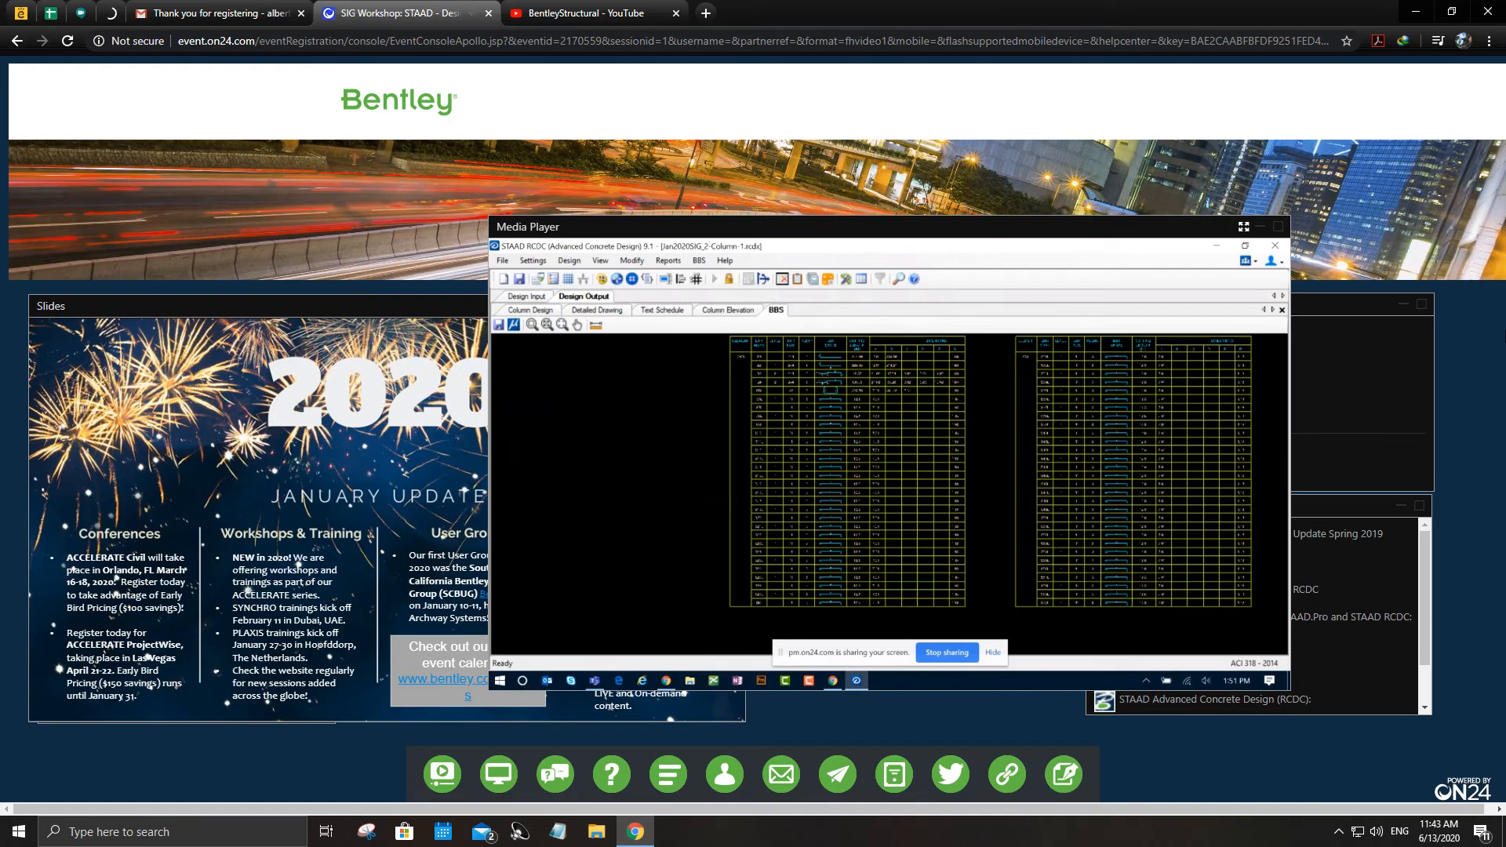
pyautogui.moveTo(1077, 487)
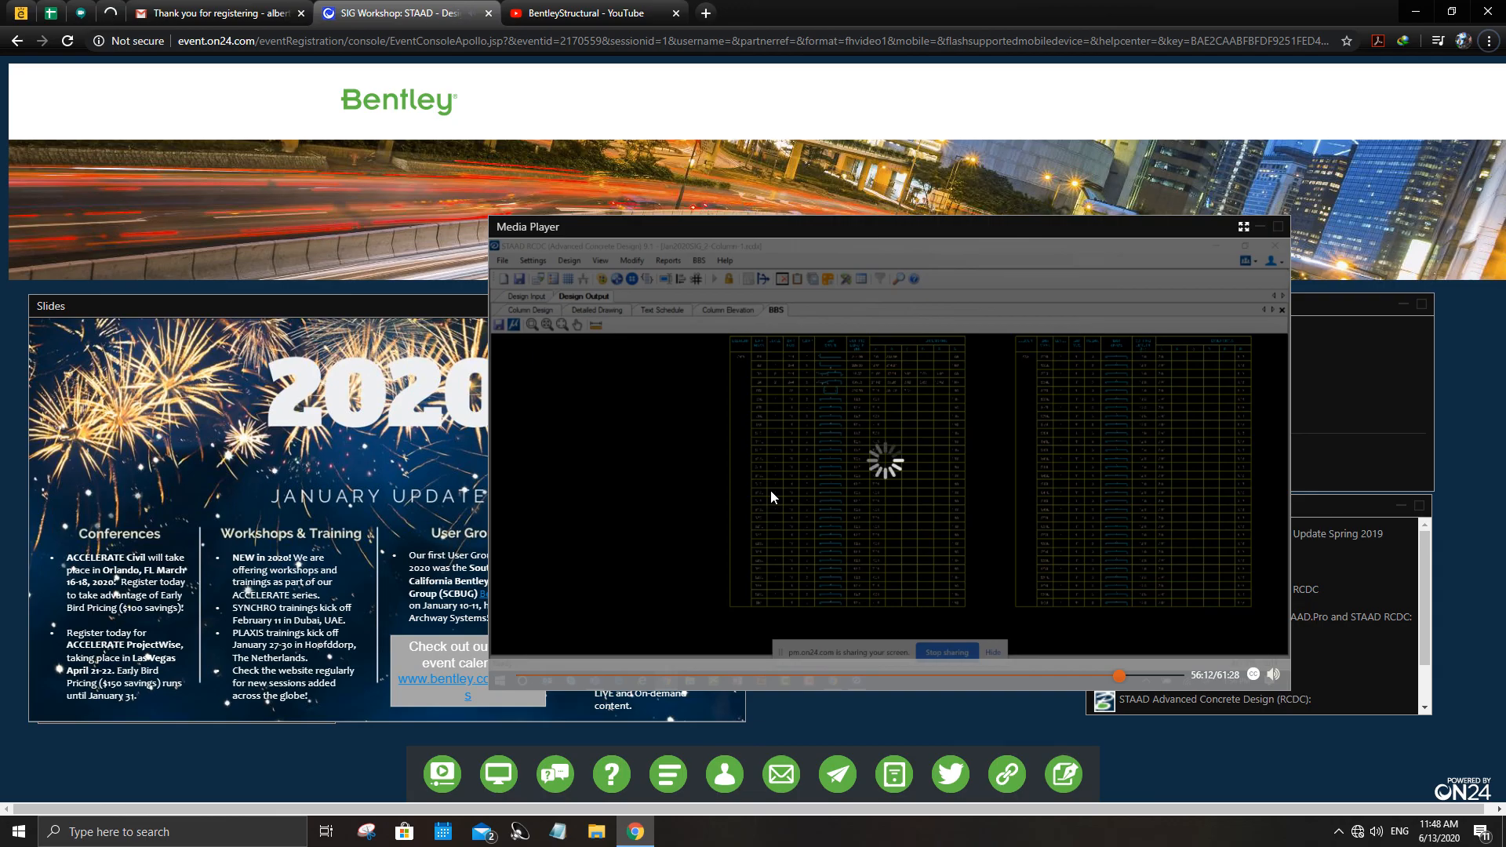
pyautogui.hotkey('alt', 'z')
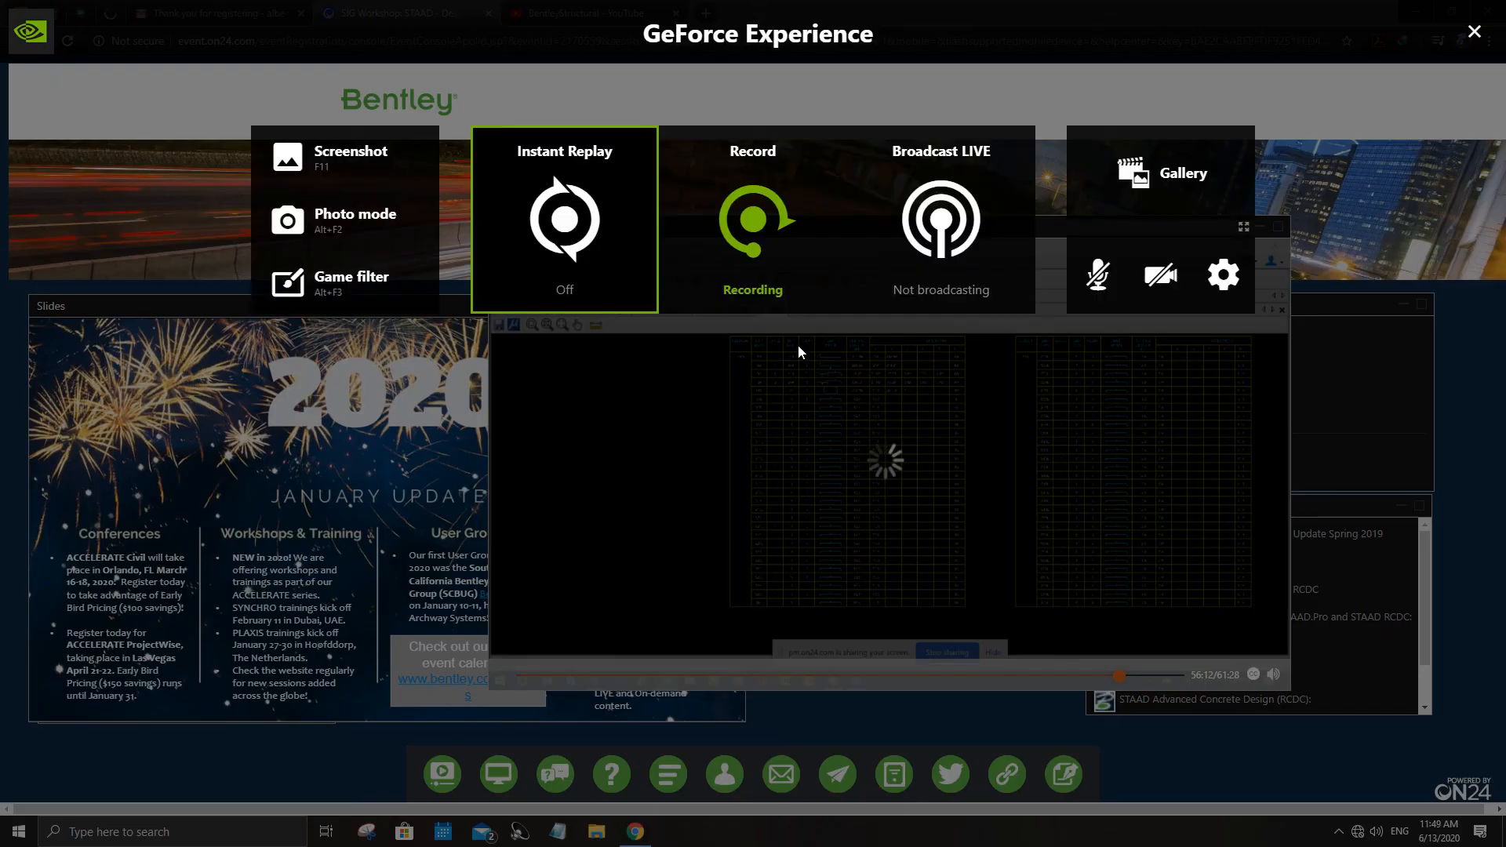